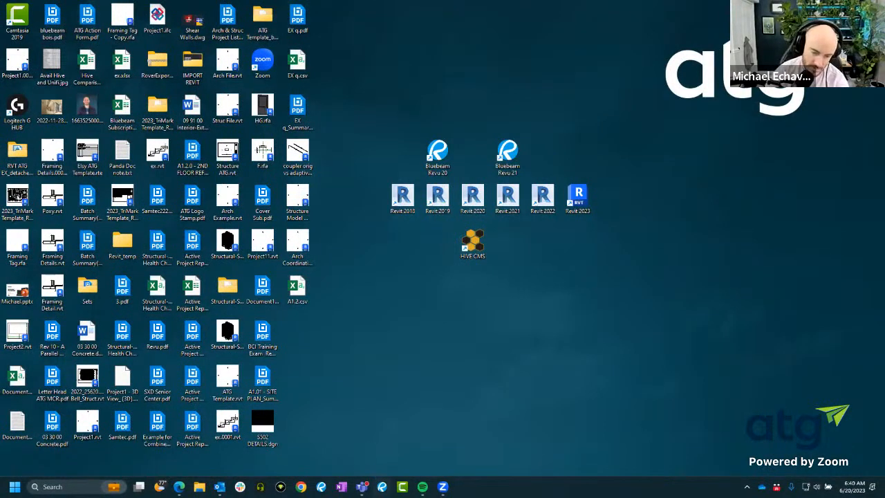
Step: Launch Bluebeam Revu with recovery of the unsaved files postponed and open Samtec.pdf from the pinned Completed Sets
left_click(382, 487)
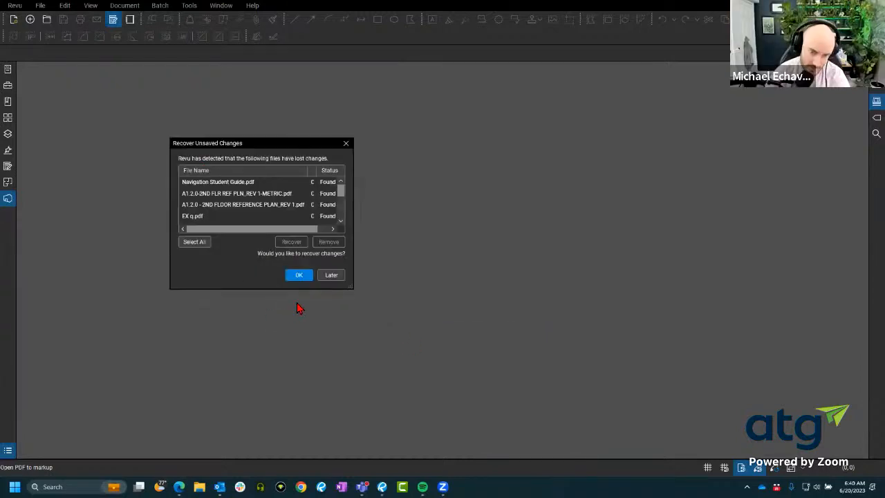
left_click(330, 276)
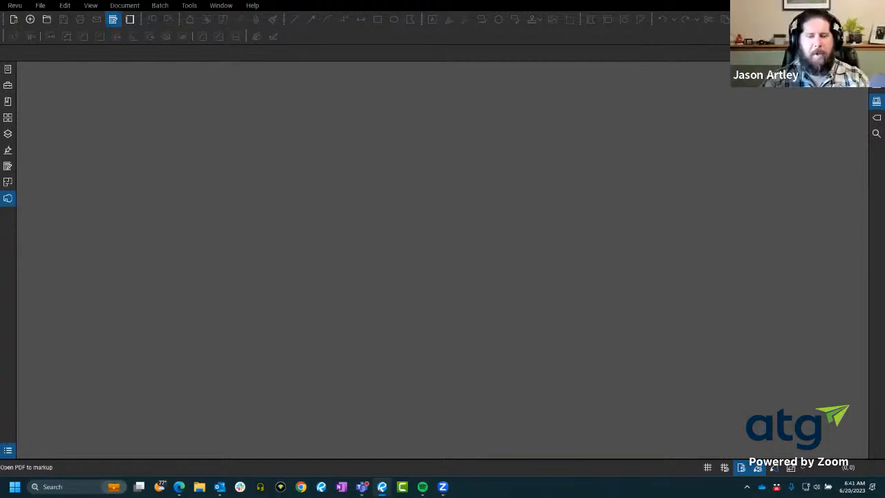
left_click(8, 69)
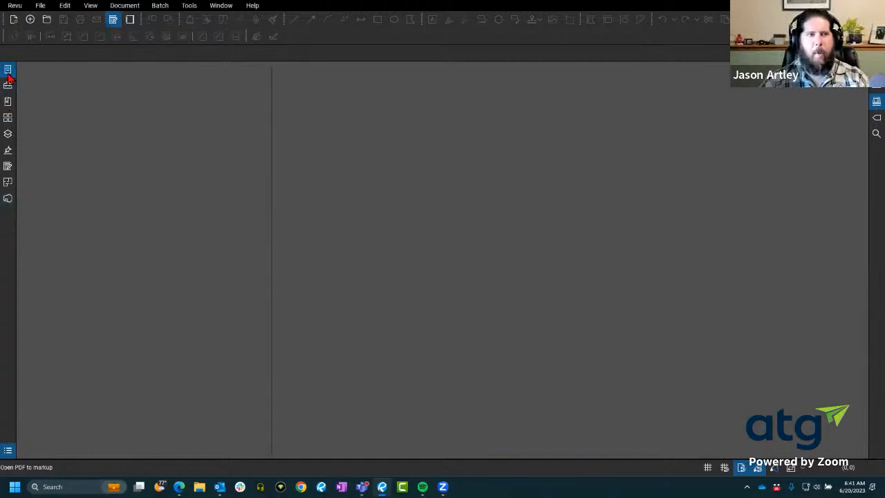
left_click(65, 134)
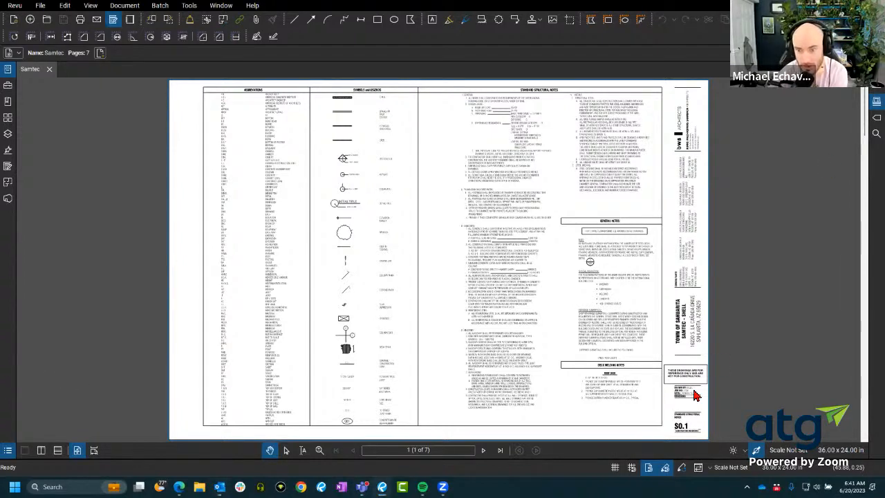
Step: Close Samtec.pdf and quit Bluebeam Revu
key("ctrl+w")
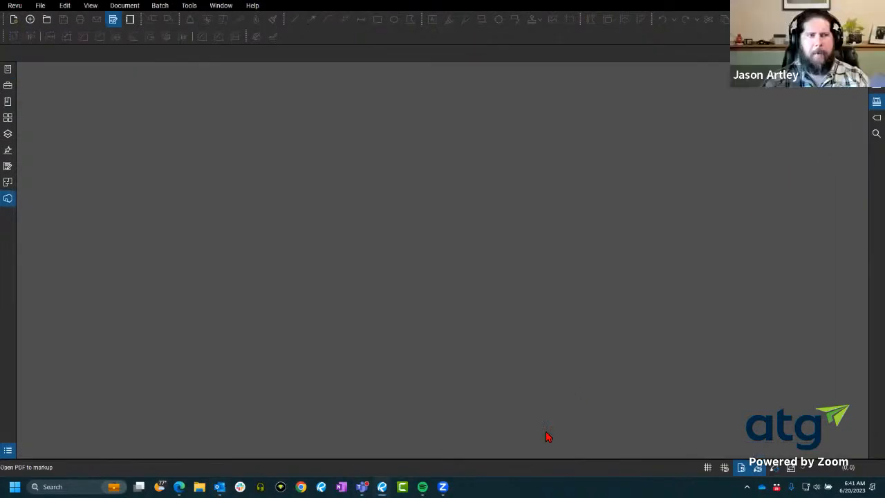
key("alt+F4")
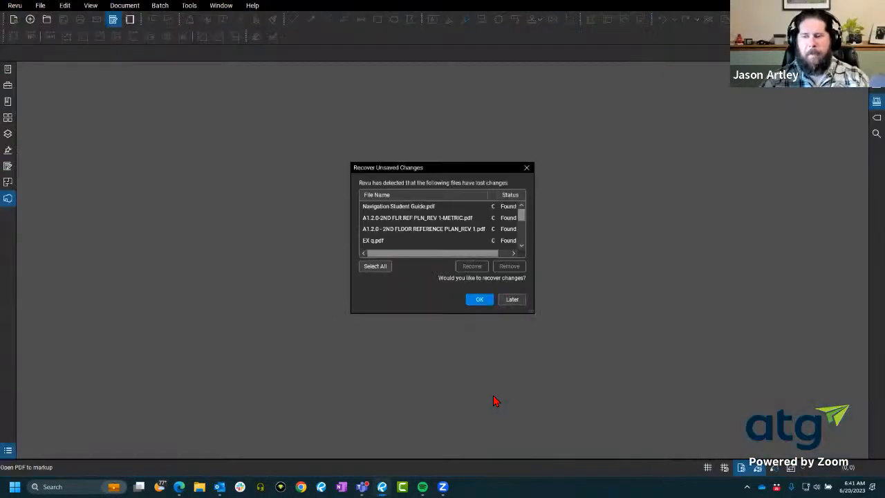
Step: Accept the recovery list of unsaved files and dismiss the question about removing untitled viewports
left_click(480, 300)
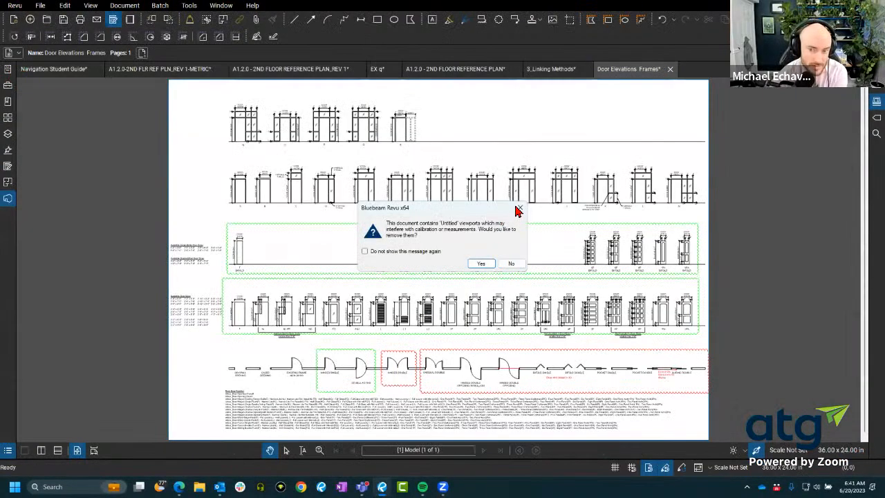
left_click(520, 208)
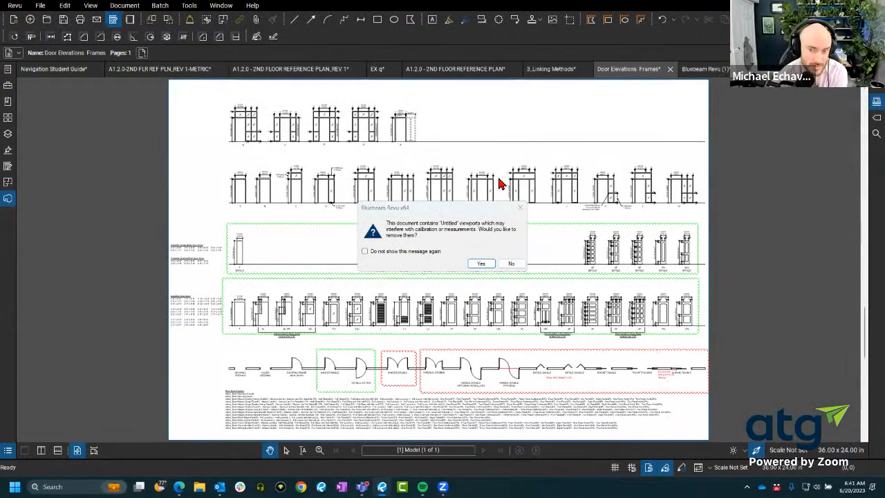
Step: Open the pinned Samtec.pdf alongside the recovered documents
left_click(8, 70)
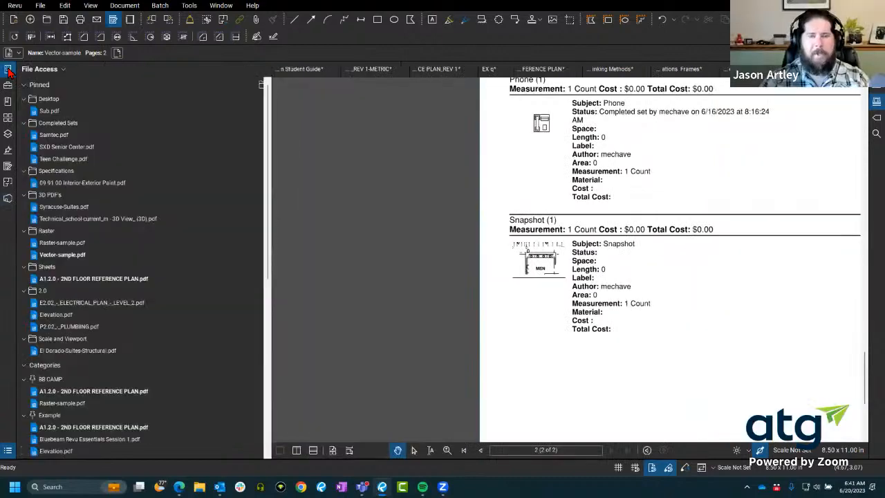
left_click(116, 142)
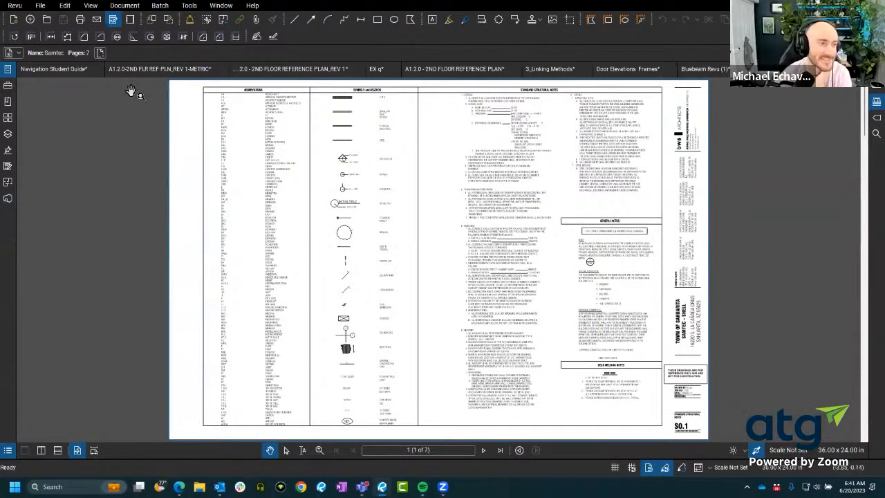
Step: Close Navigation Student Guide and the three recovered A1.2.0 second-floor reference plan files without saving changes
left_click(97, 69)
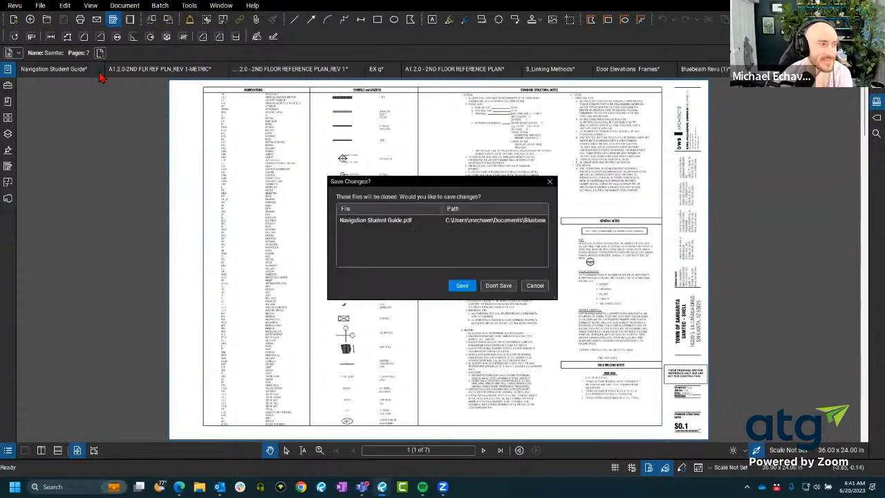
left_click(498, 285)
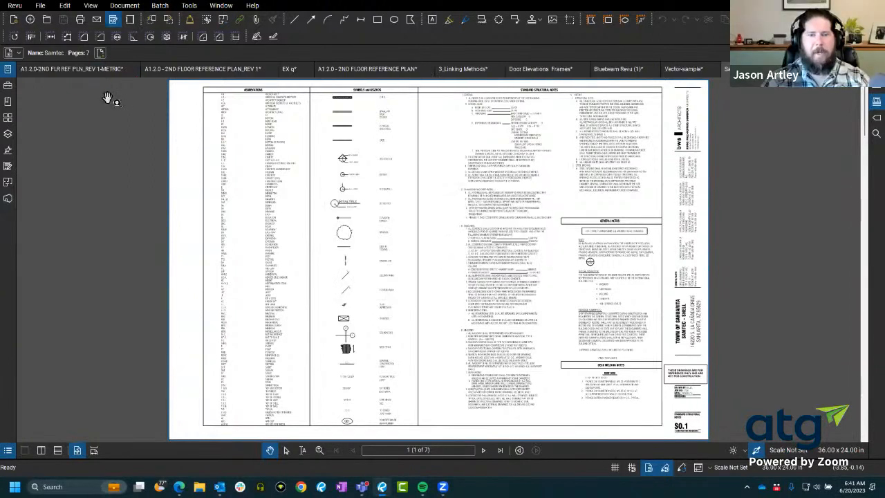
left_click(135, 70)
left_click(498, 284)
left_click(146, 69)
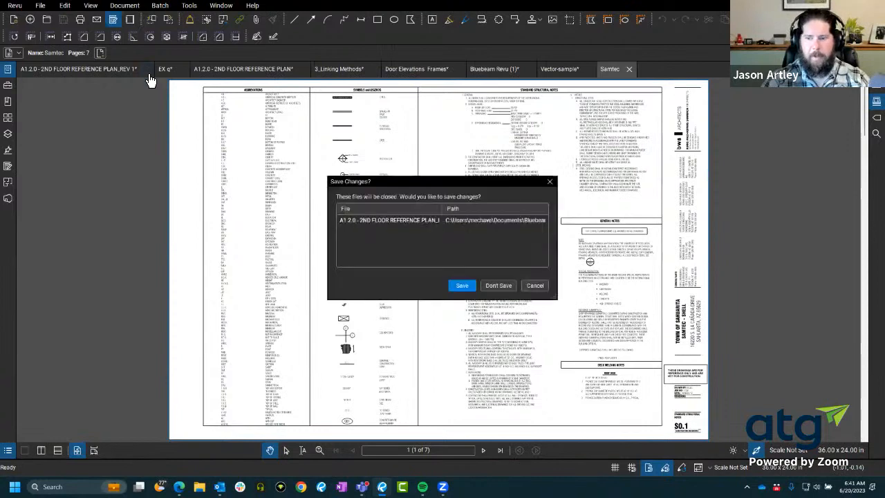
left_click(498, 284)
left_click(165, 69)
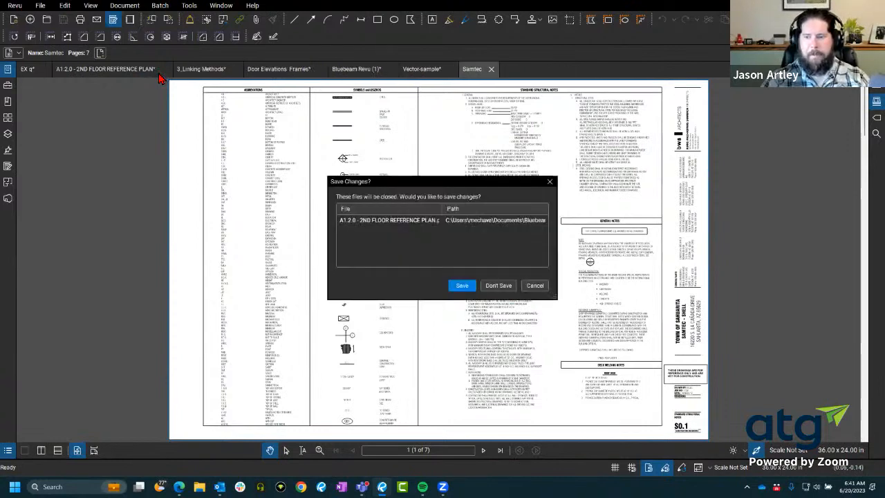
left_click(498, 286)
Step: Close 3_Linking Methods, Door Elevations Frames, Bluebeam Revu (1), Vector-sample and EX q without saving, and close Samtec as well
left_click(114, 70)
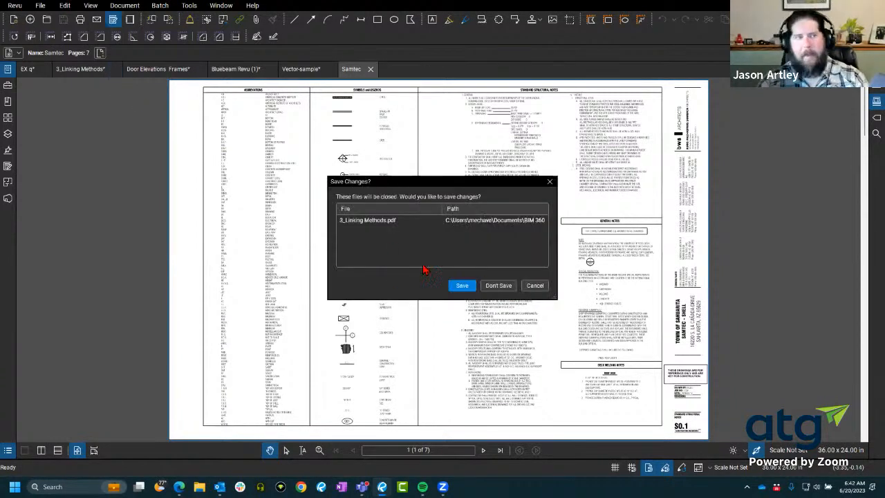
left_click(499, 284)
left_click(129, 69)
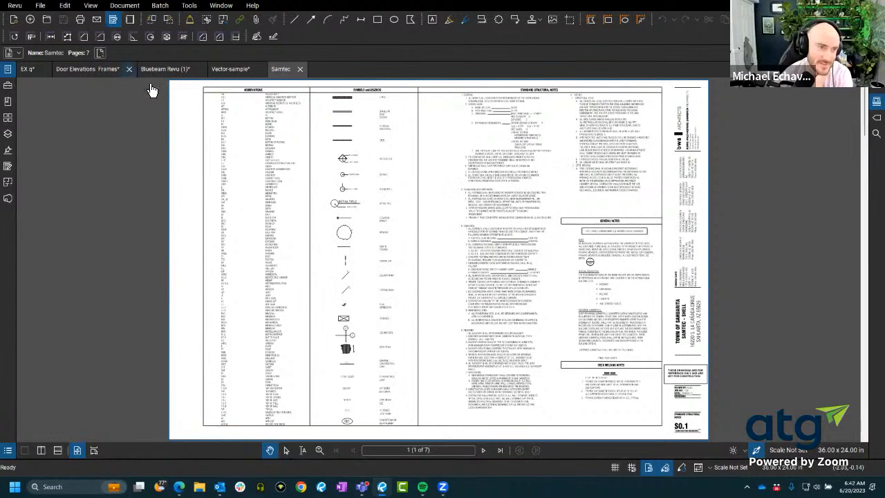
left_click(498, 284)
left_click(112, 70)
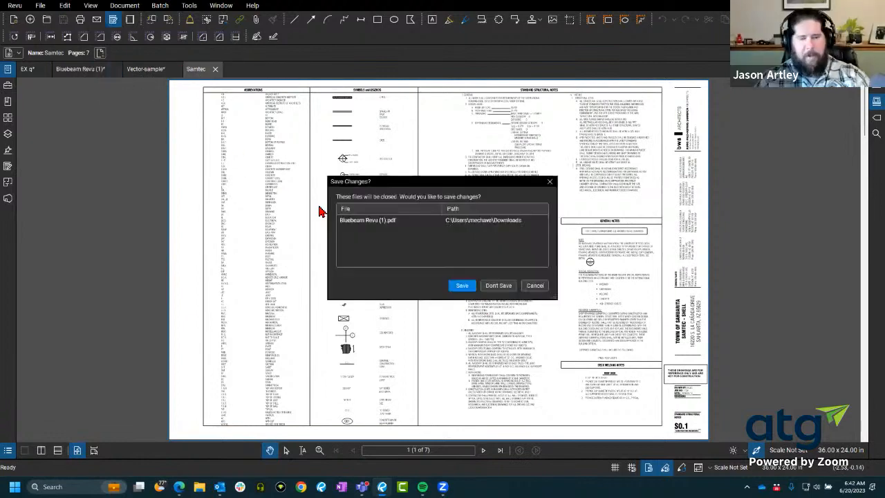
left_click(497, 286)
left_click(103, 70)
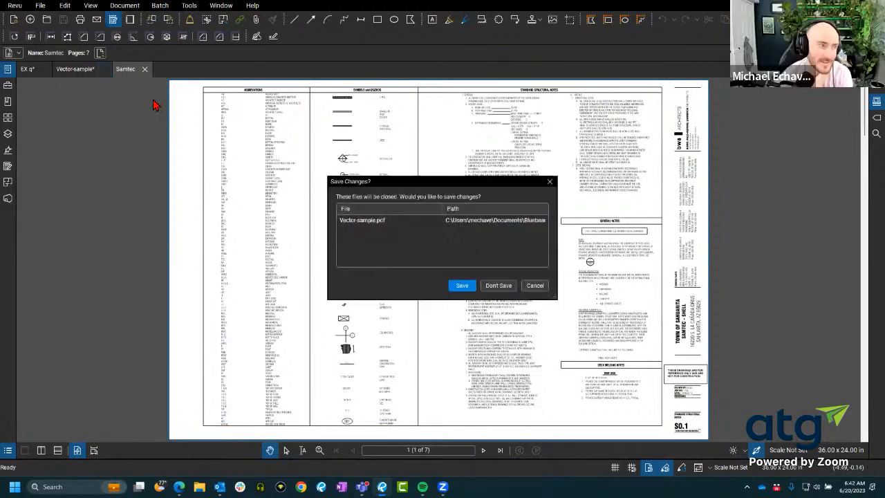
left_click(498, 284)
left_click(50, 69)
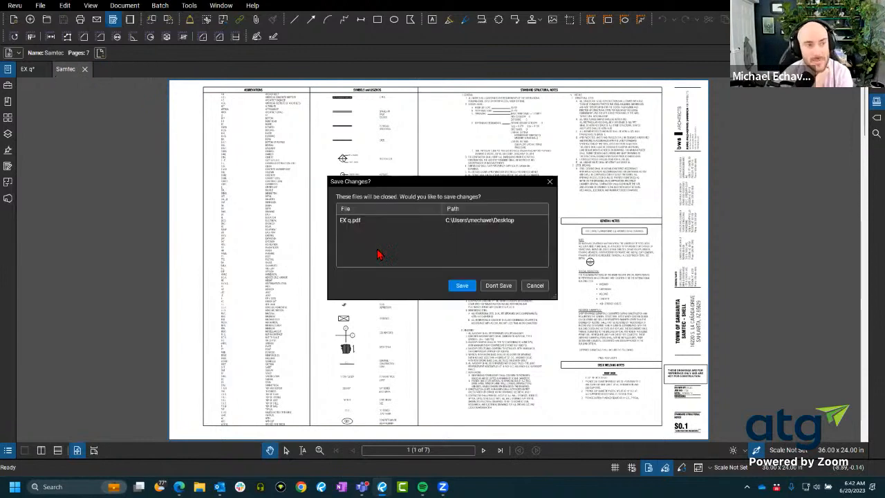
left_click(497, 285)
left_click(50, 69)
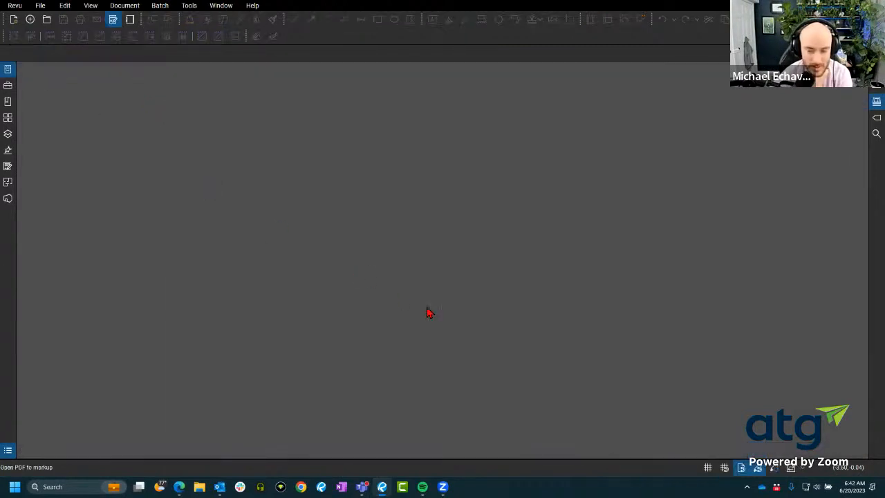
Step: Check the document options in the General preferences, including document recovery, and close the preferences
left_click(15, 5)
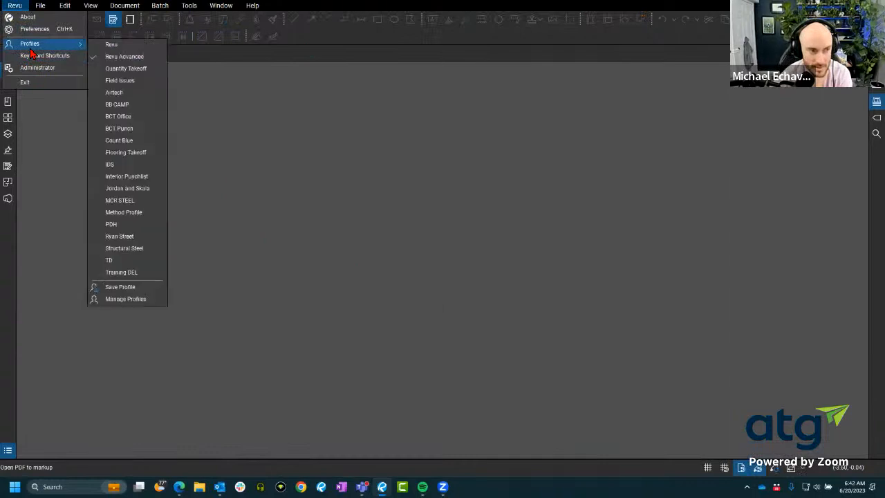
left_click(35, 28)
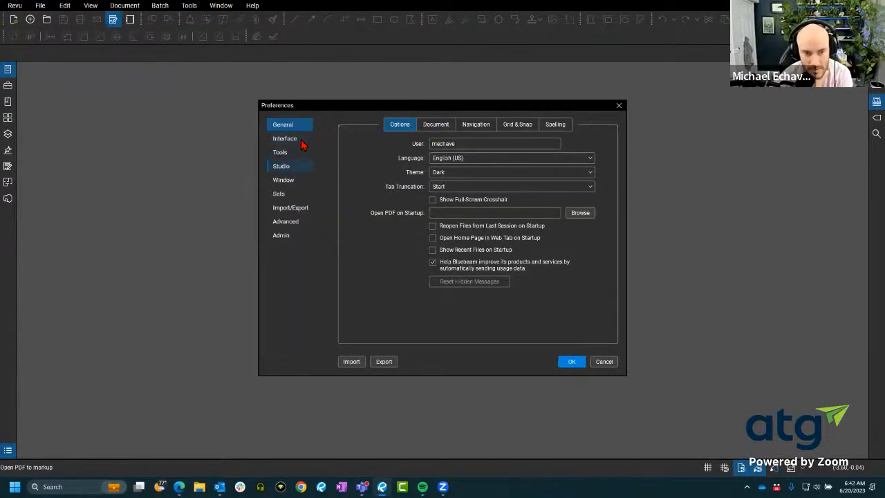
key("ctrl+Tab")
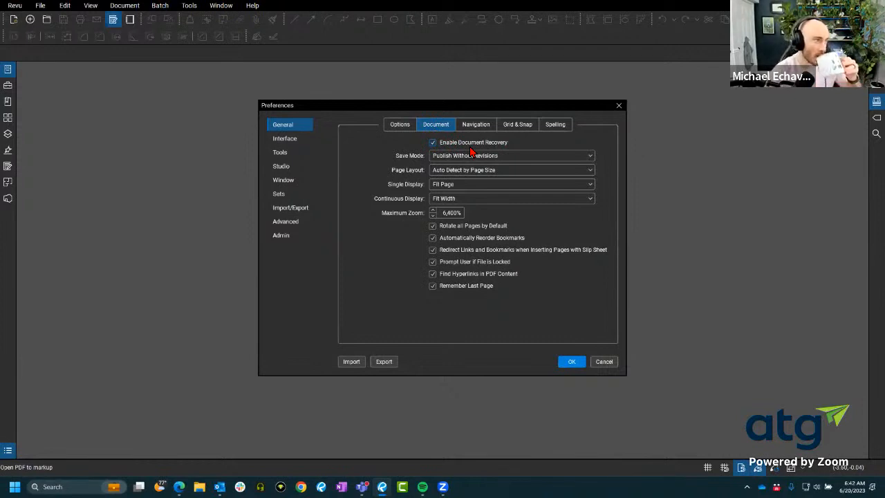
left_click(619, 105)
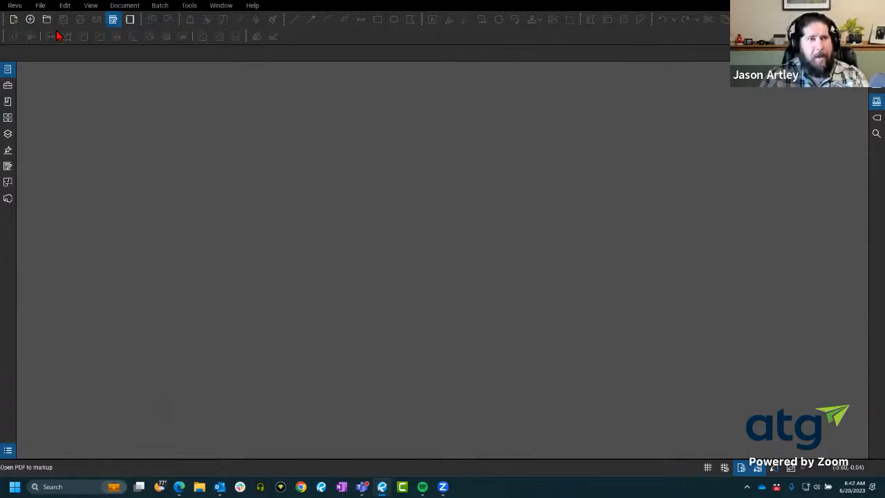
Step: Show the File Access list, preview the pinned Samtec.pdf, and hide the list
key("alt+z")
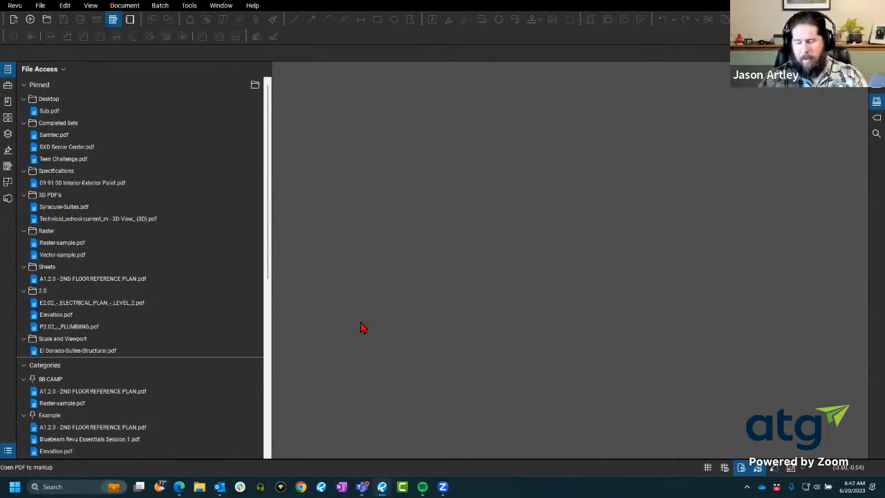
mouse_move(145, 208)
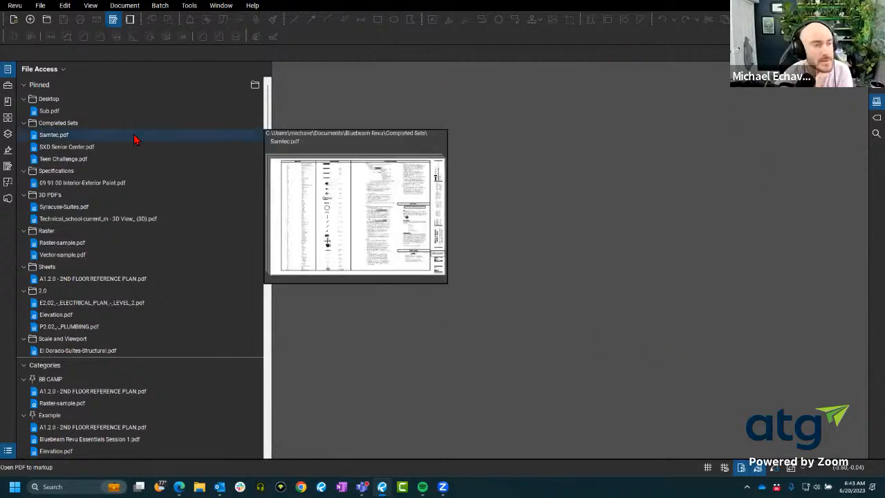
left_click(6, 69)
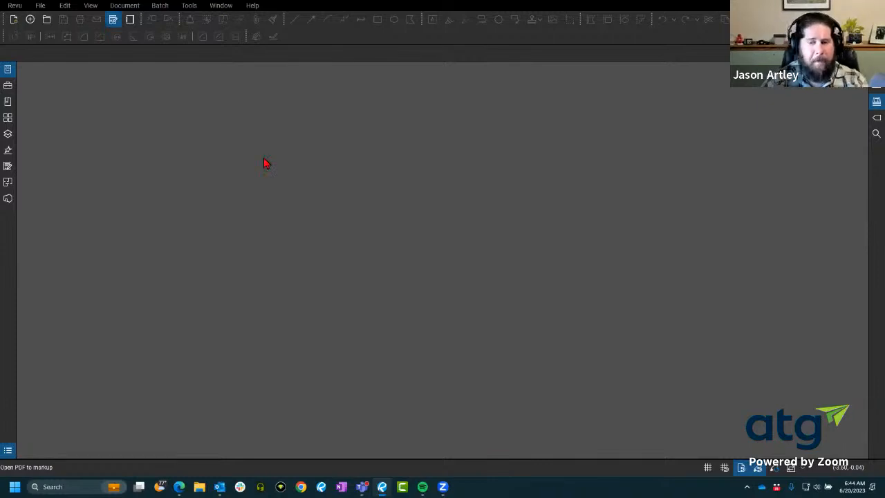
Step: Open Samtec.pdf from the pinned Completed Sets and collapse the File Access list
left_click(8, 68)
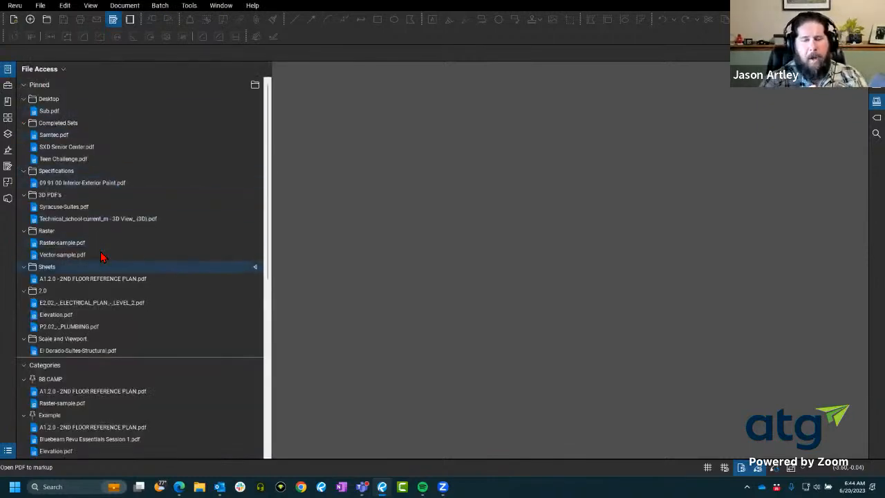
left_click(99, 135)
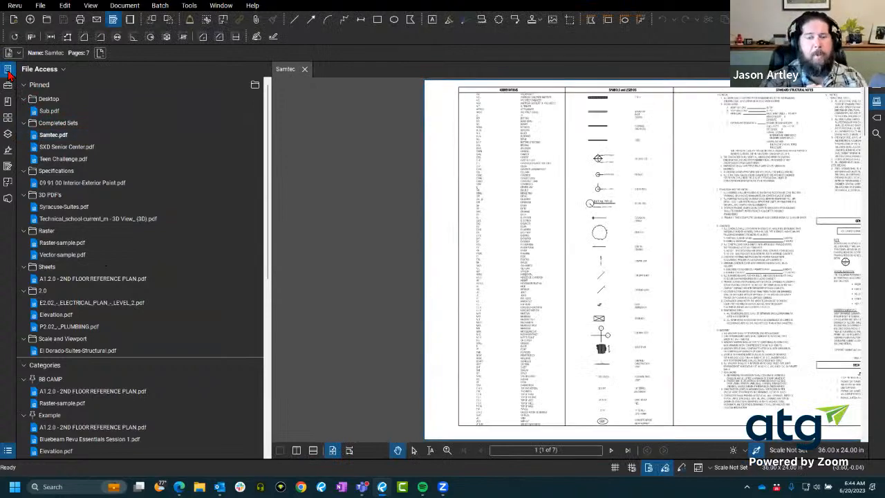
left_click(8, 72)
Step: Examine the Symbols and Legends column on the first page of Samtec.pdf up close, from section cut to revision
scroll(366, 201, "down", 3)
scroll(366, 194, "up", 5)
scroll(367, 194, "up", 6)
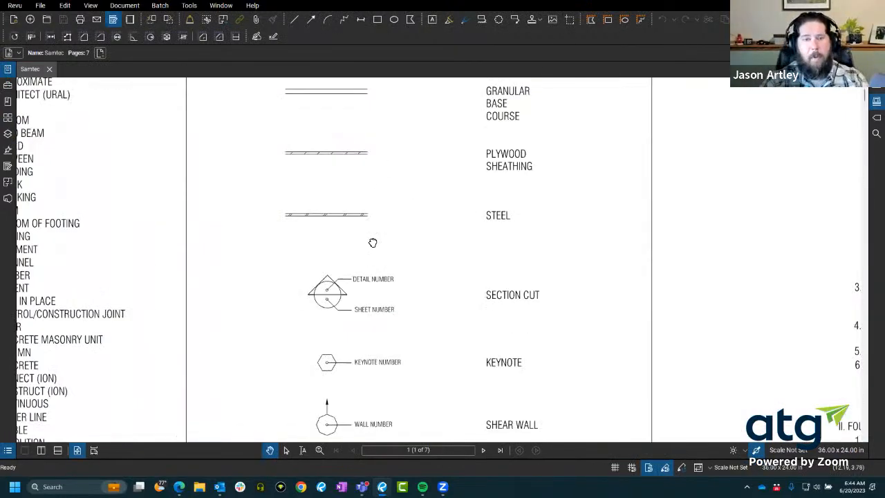
left_click_drag(375, 193, 384, 294)
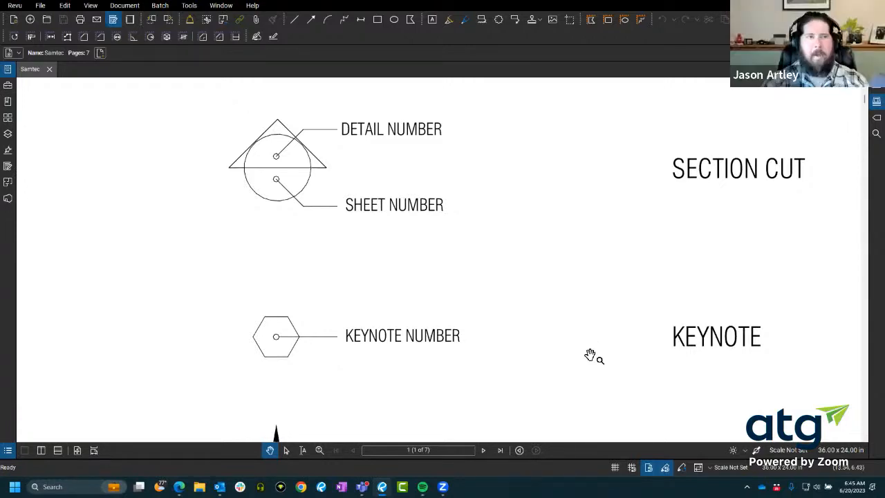
scroll(412, 235, "down", 3)
scroll(449, 246, "down", 3)
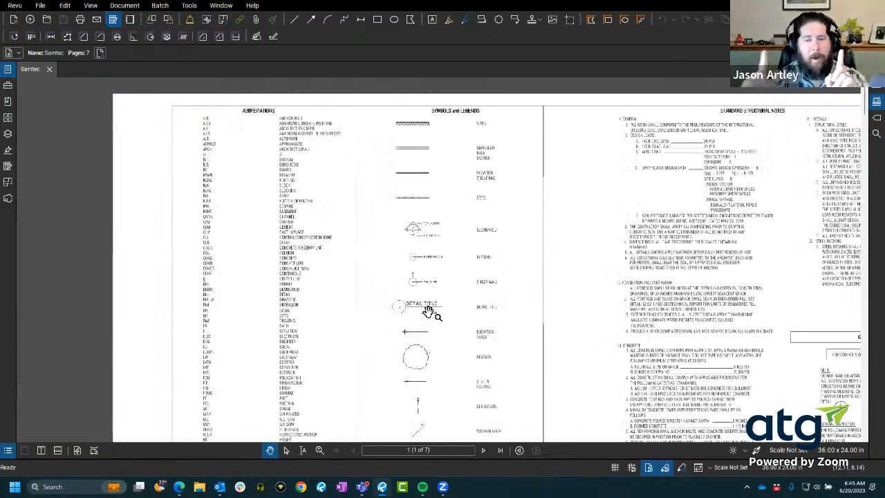
scroll(425, 306, "up", 5)
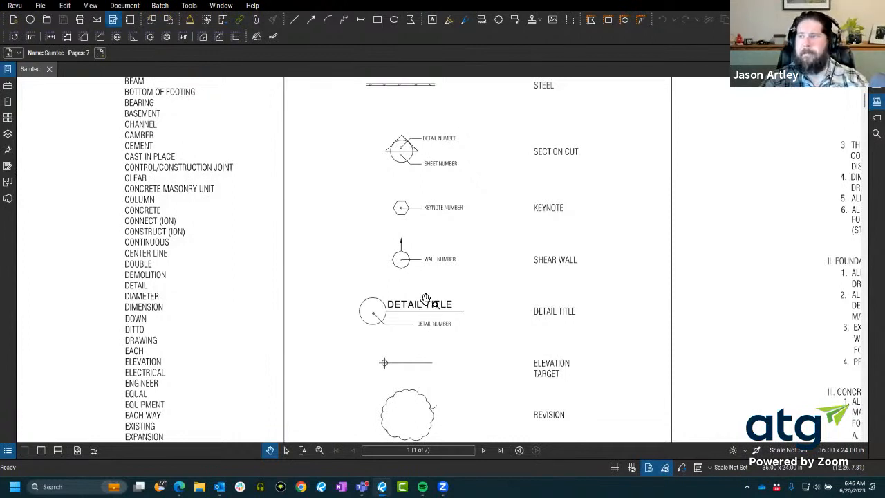
scroll(414, 250, "up", 3)
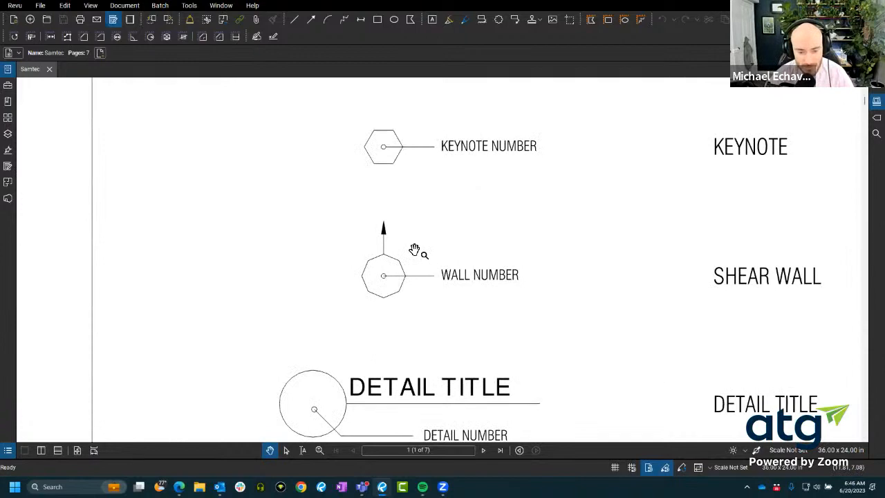
scroll(415, 249, "down", 3)
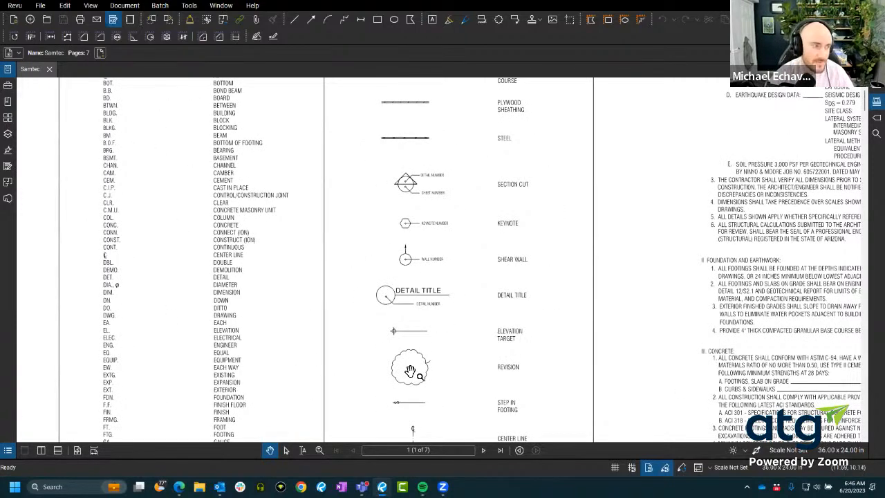
Step: Examine the detail title, elevation target and revision symbols up close in the Symbols and Legends column
scroll(410, 371, "up", 4)
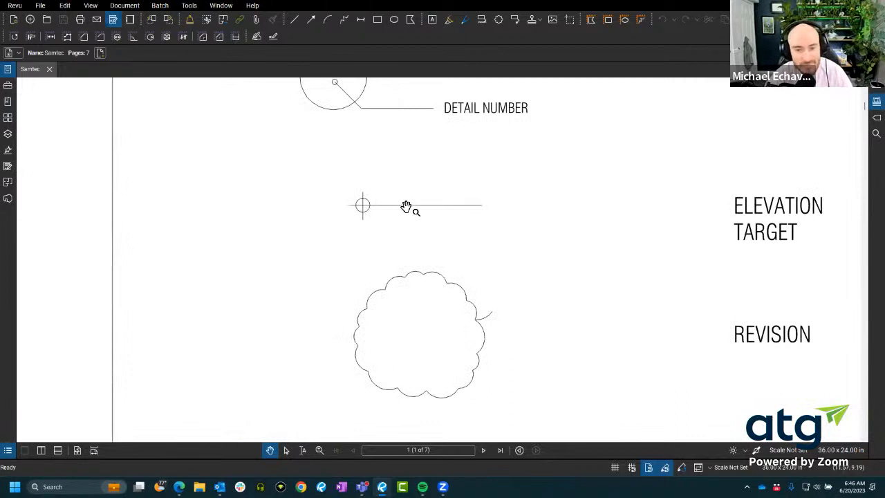
scroll(394, 239, "up", 2)
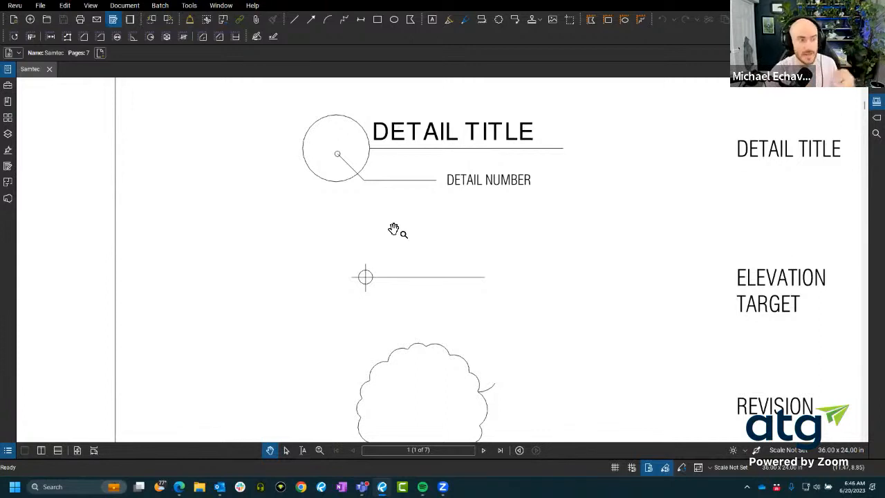
scroll(314, 352, "down", 1)
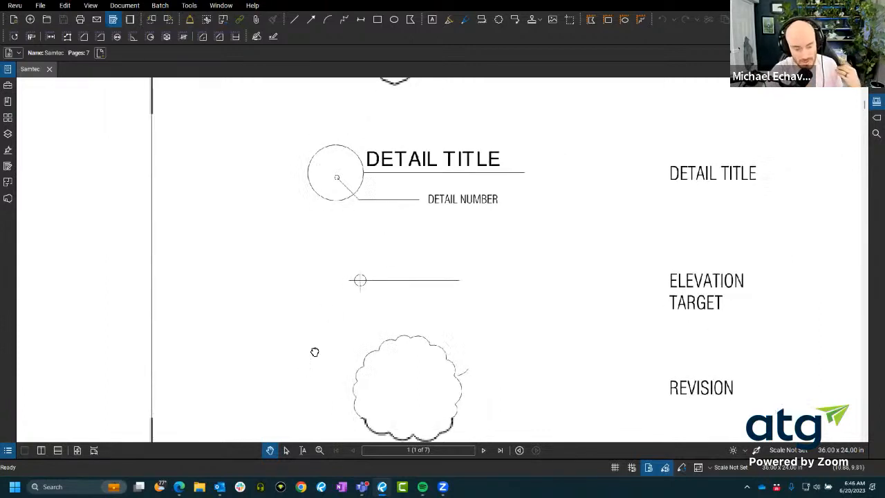
scroll(320, 341, "up", 1)
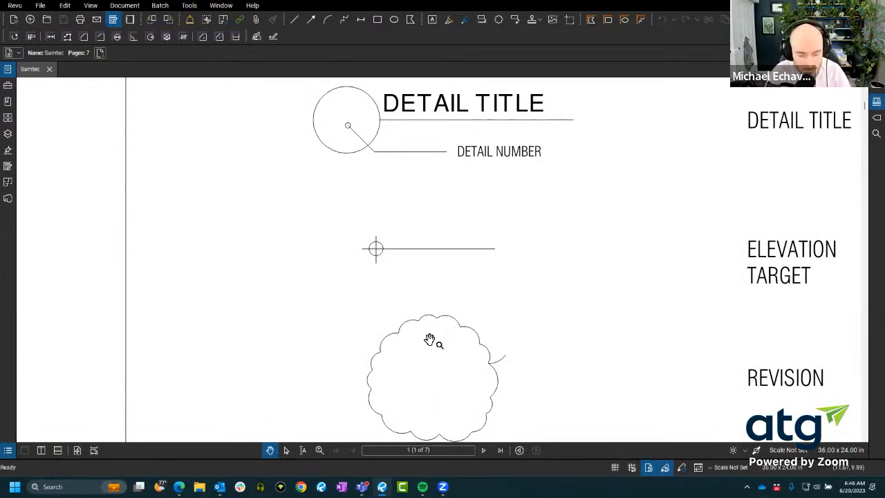
scroll(494, 280, "down", 2)
scroll(693, 287, "up", 2)
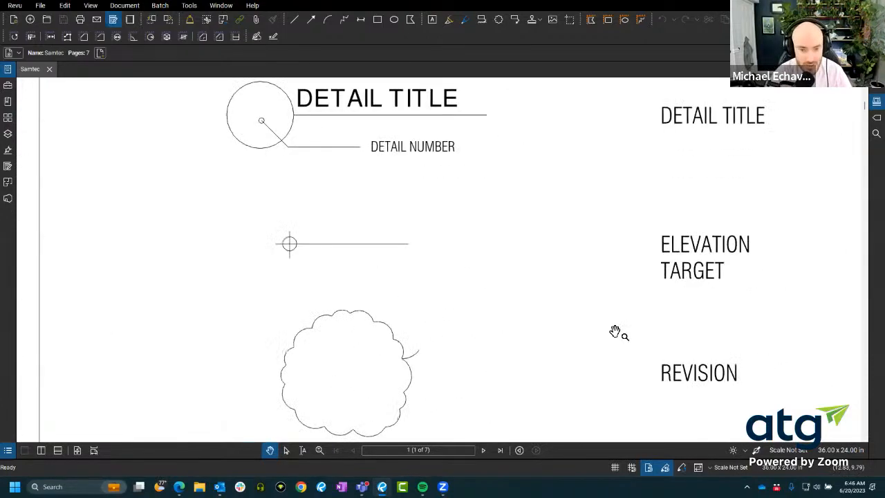
scroll(502, 304, "down", 5)
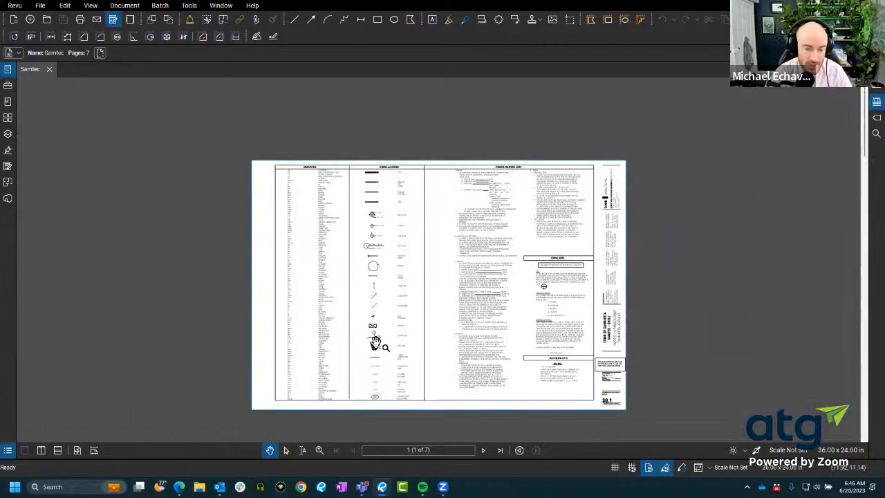
scroll(374, 341, "up", 3)
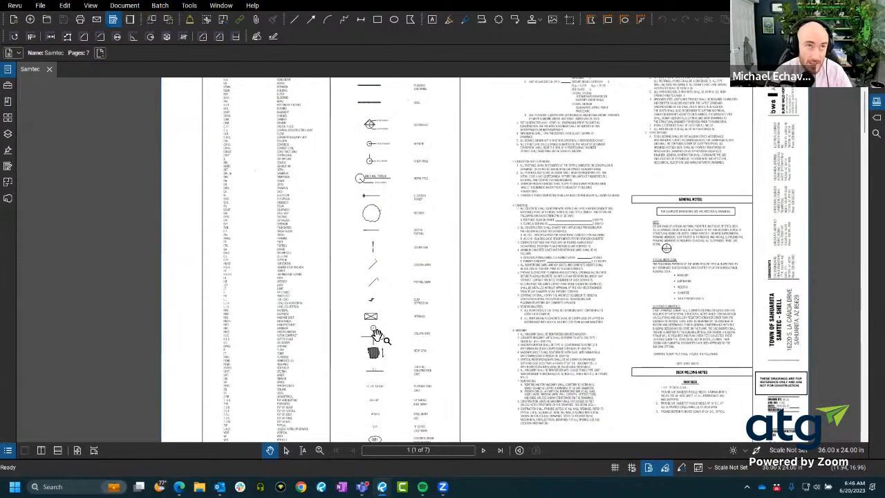
scroll(390, 293, "up", 4)
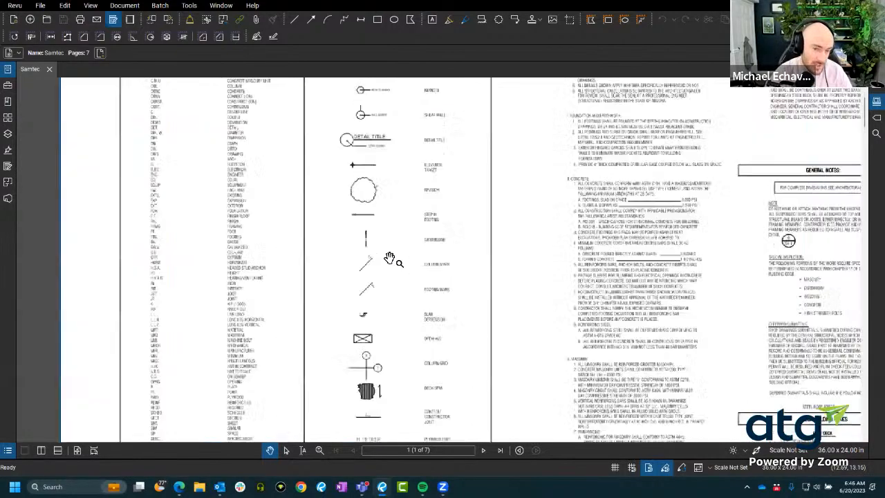
scroll(325, 257, "up", 2)
scroll(273, 198, "up", 3)
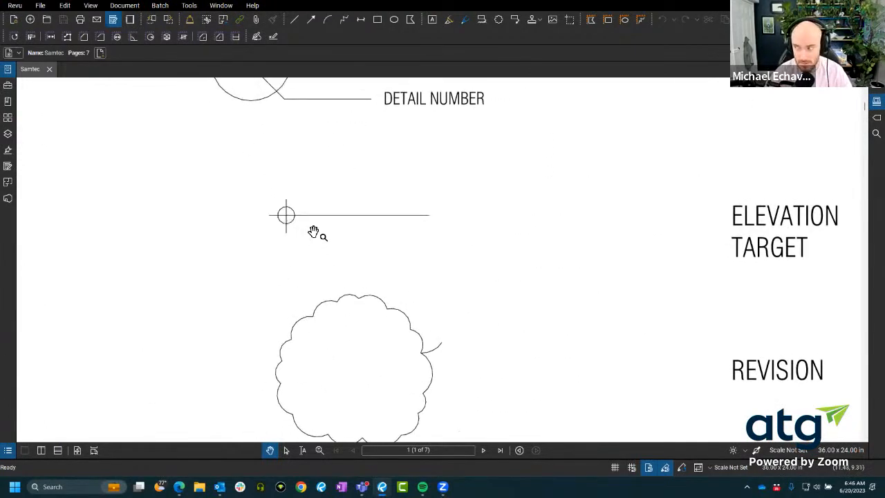
scroll(272, 250, "up", 2)
left_click_drag(272, 267, 267, 321)
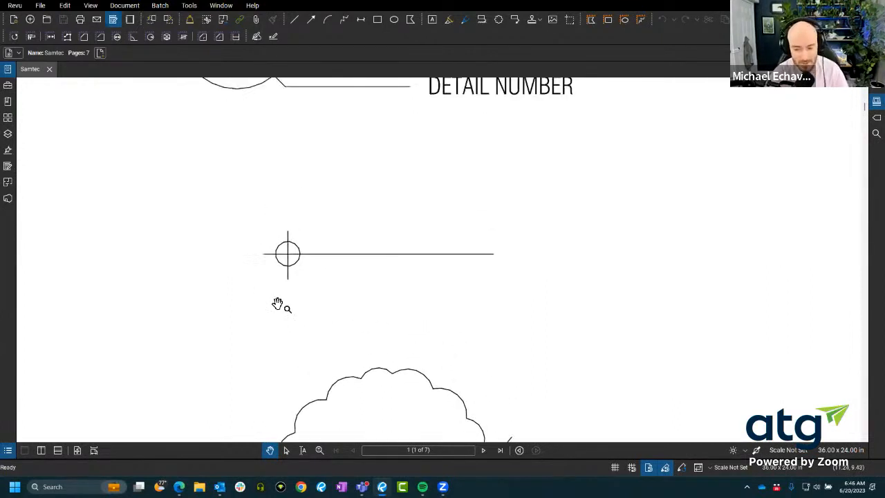
mouse_move(295, 298)
left_mouse_down()
mouse_move(258, 228)
mouse_move(269, 212)
left_mouse_up()
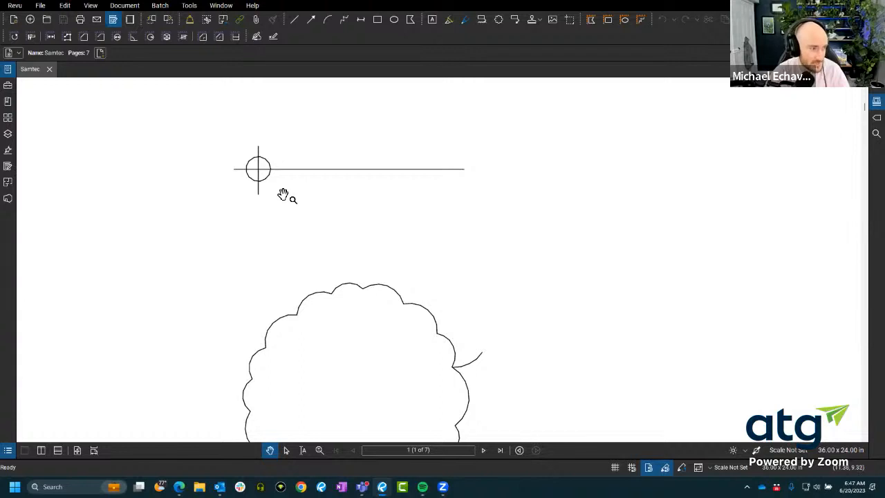
left_click_drag(527, 246, 526, 263)
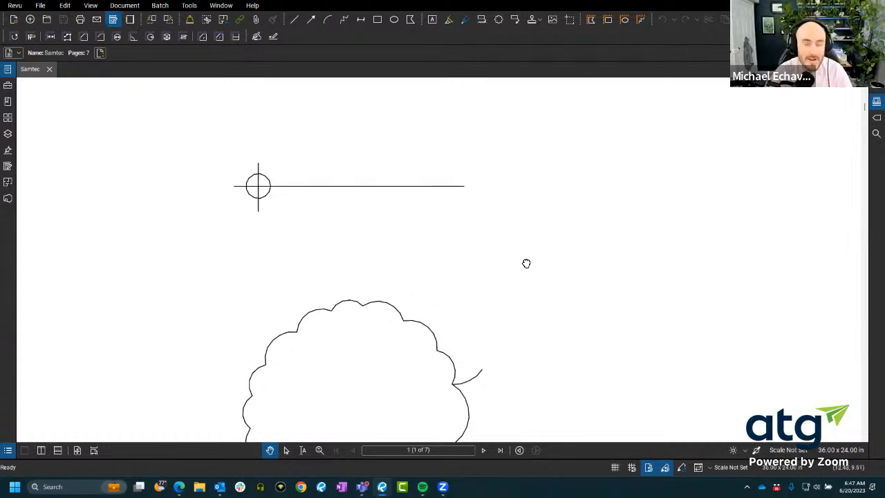
scroll(494, 210, "down", 3)
scroll(468, 256, "up", 1)
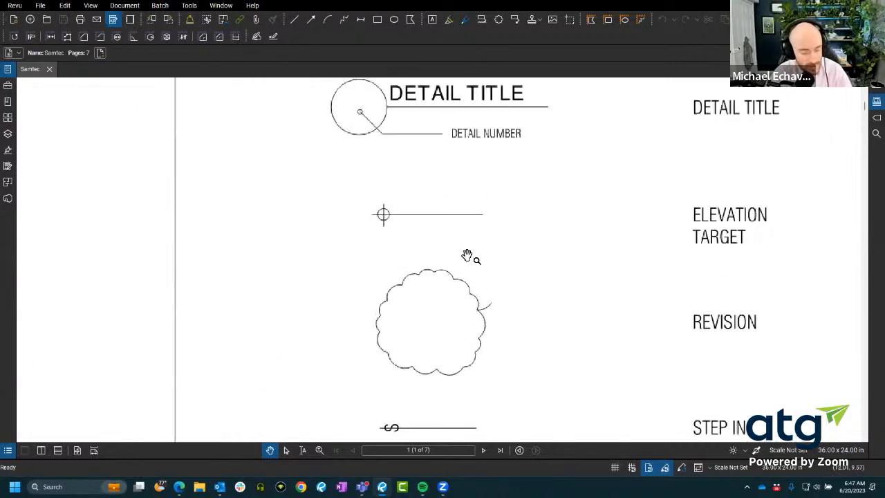
Step: Take a snapshot of the elevation target symbol in the Symbols and Legends column
key("g")
scroll(363, 198, "up", 2)
left_click_drag(356, 192, 592, 258)
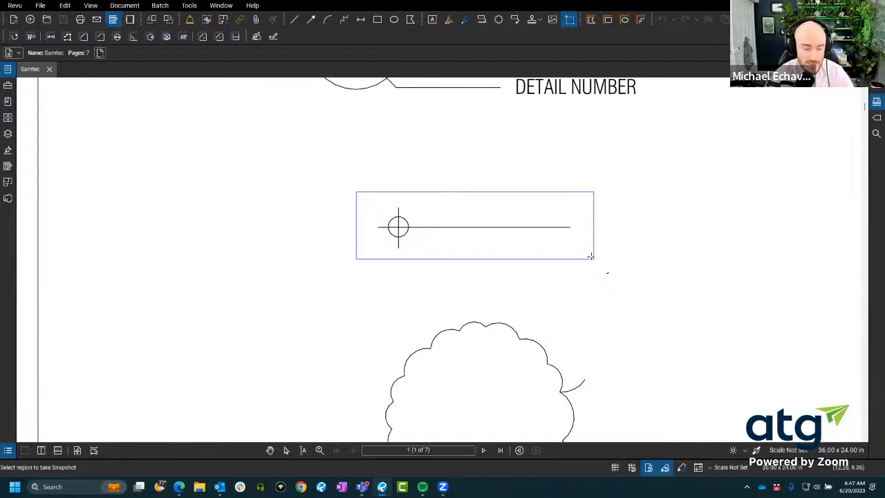
key("Escape")
Step: Show the Tool Chest, paste the elevation target snapshot onto the page and move it to the blank area beside the abbreviation descriptions
scroll(615, 259, "down", 6)
left_click_drag(598, 256, 495, 250)
scroll(510, 232, "up", 2)
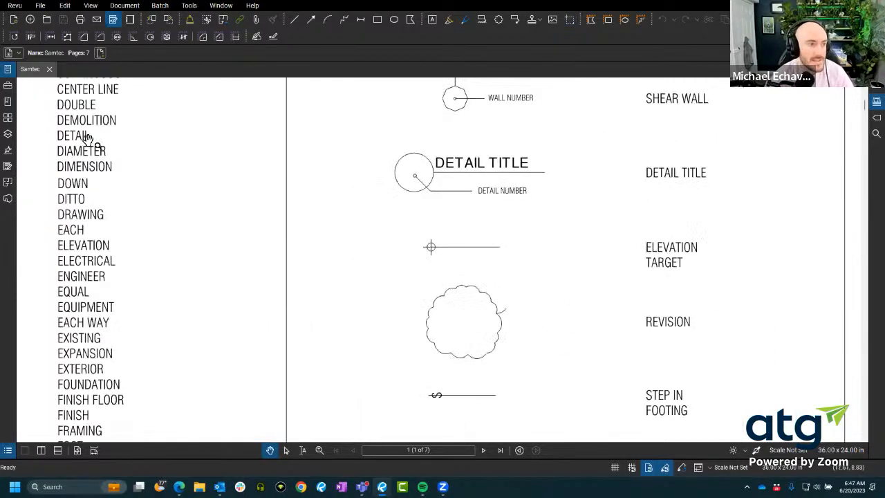
left_click(8, 85)
scroll(180, 220, "down", 10)
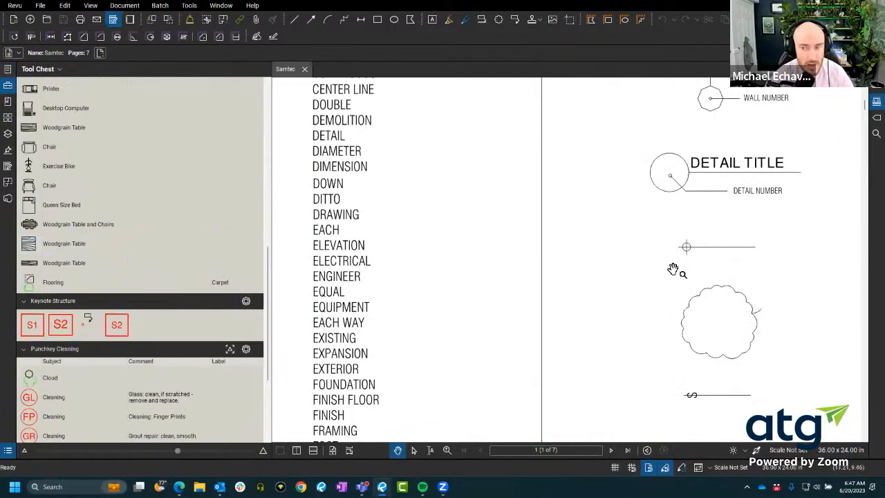
key("ctrl+v")
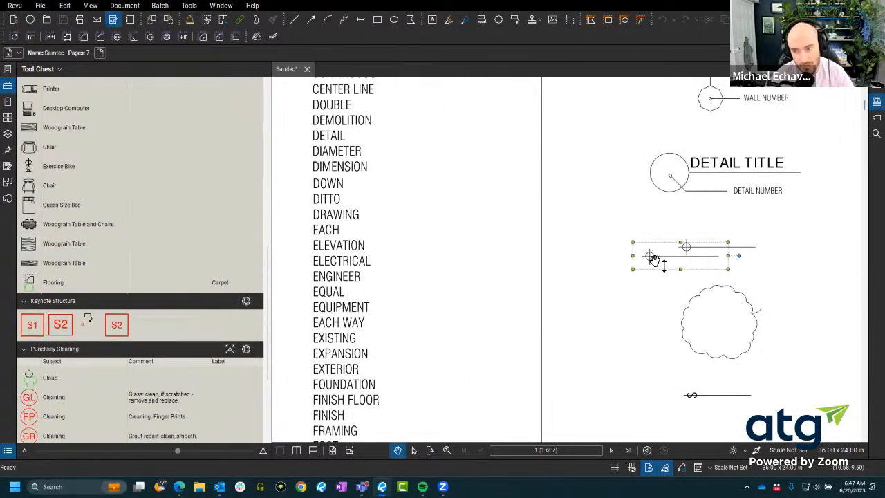
left_click_drag(655, 260, 452, 186)
scroll(420, 172, "up", 5)
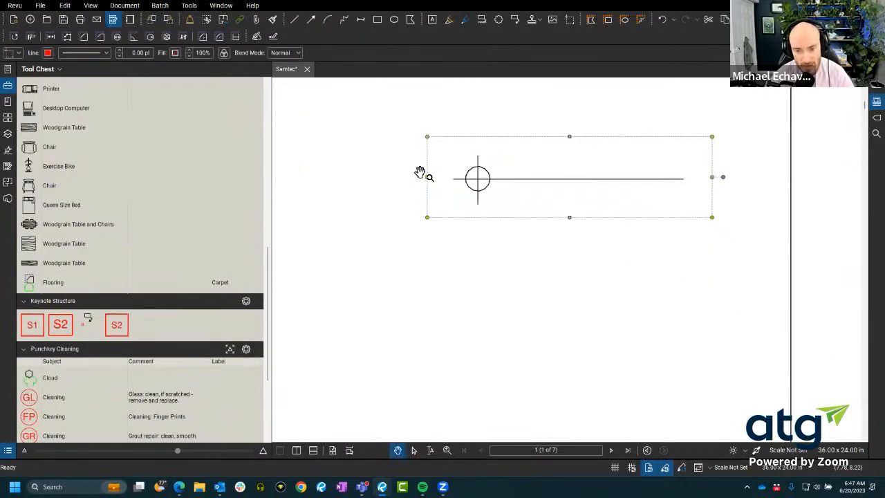
Step: Check the list of available panels for the Tool Chest and look through the tool sets it holds
scroll(115, 224, "up", 10)
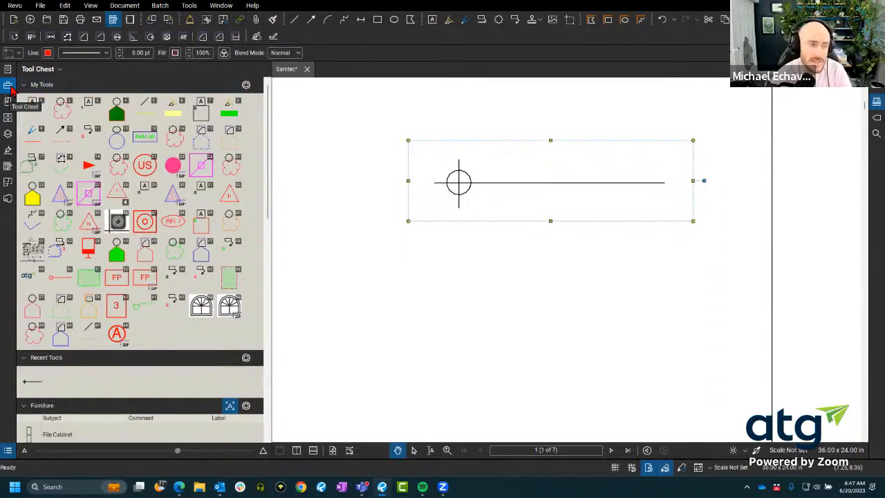
right_click(15, 232)
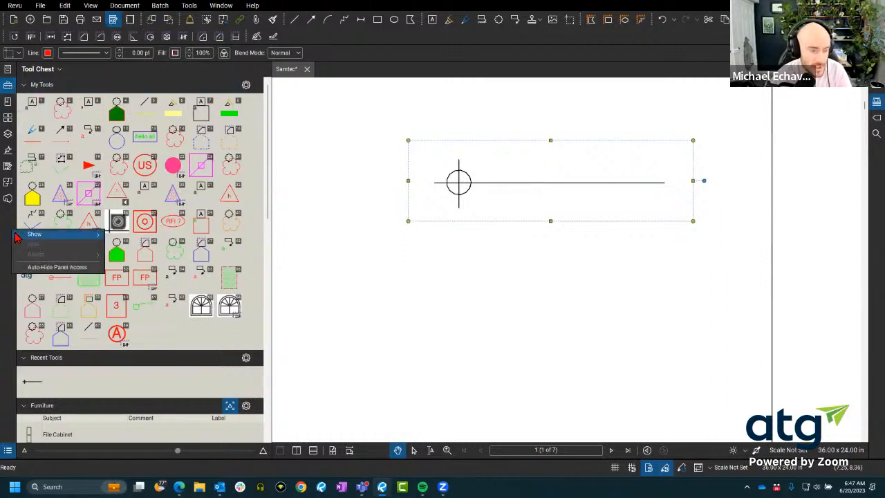
mouse_move(19, 237)
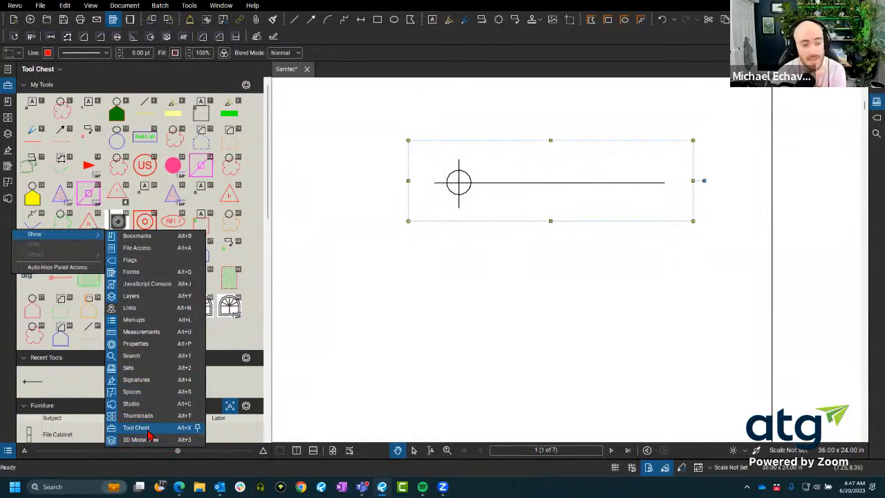
left_click(80, 341)
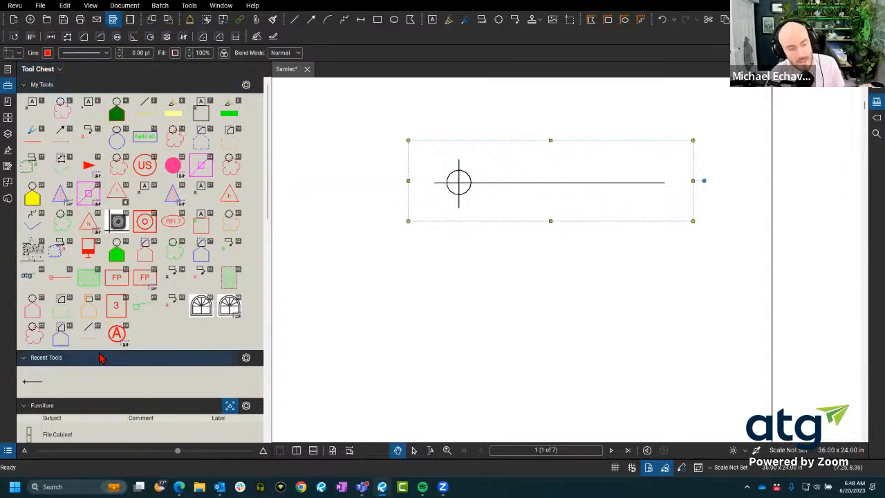
scroll(83, 221, "down", 10)
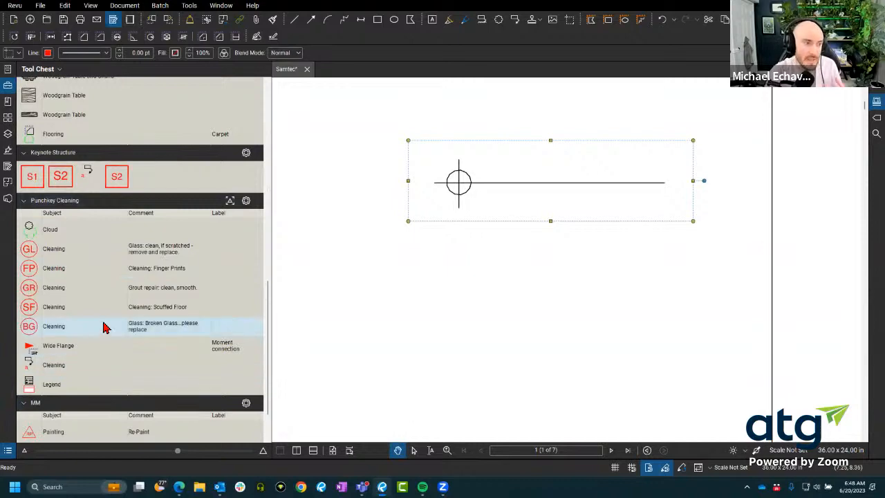
scroll(104, 325, "up", 10)
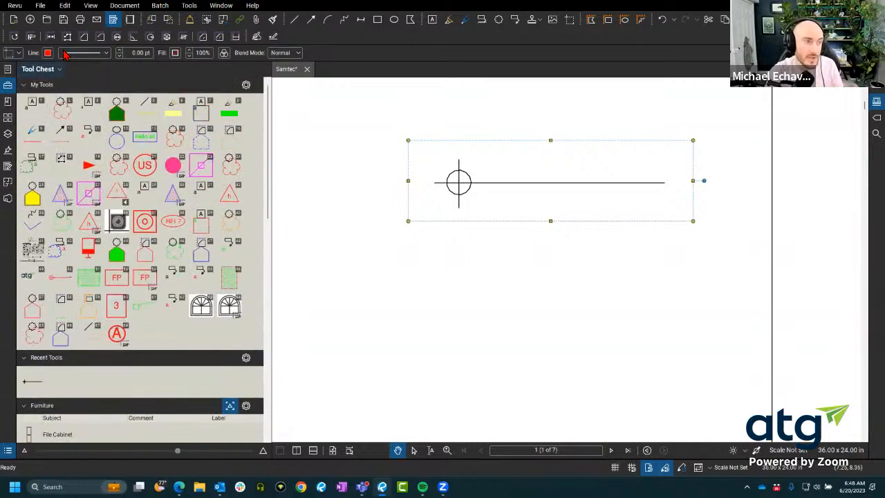
Step: Add a new tool set through Manage Tool Sets and title it MCR 6/20/2023
left_click(54, 71)
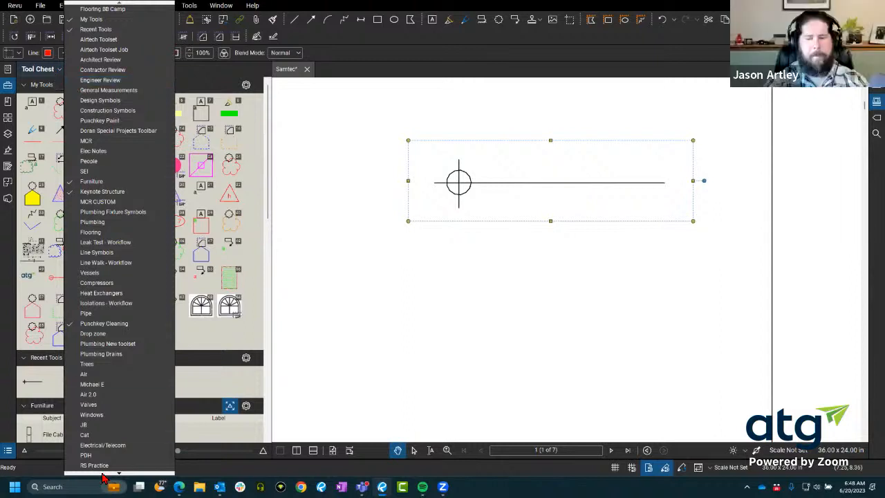
mouse_move(103, 475)
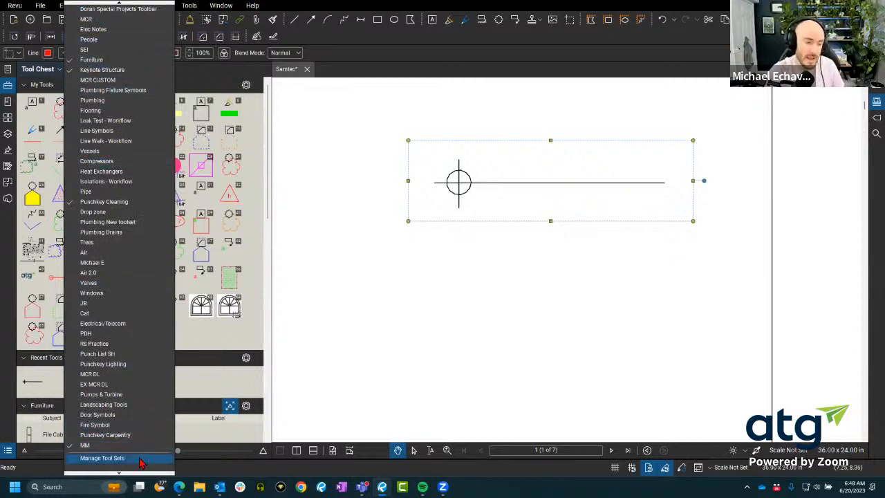
left_click(115, 459)
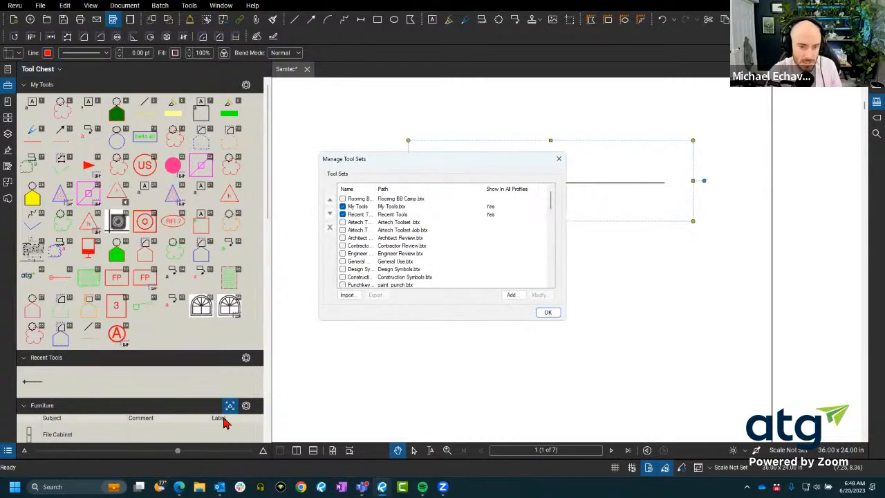
left_click(511, 296)
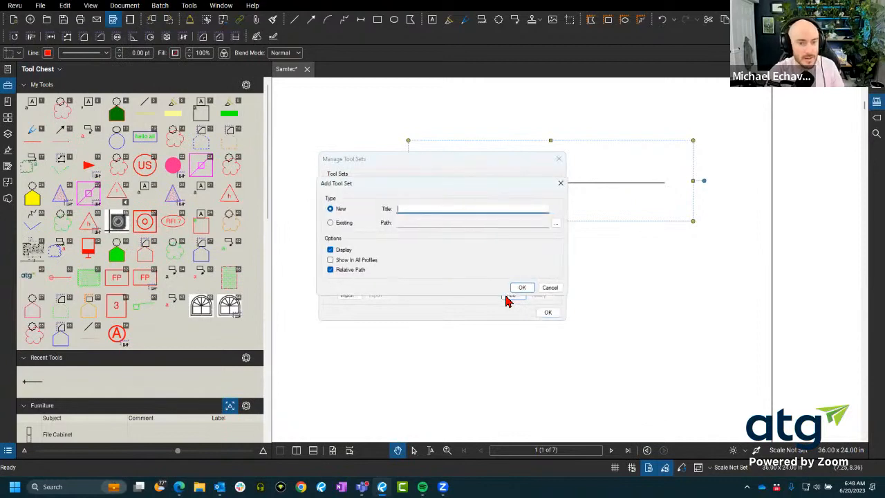
type("MCR 2")
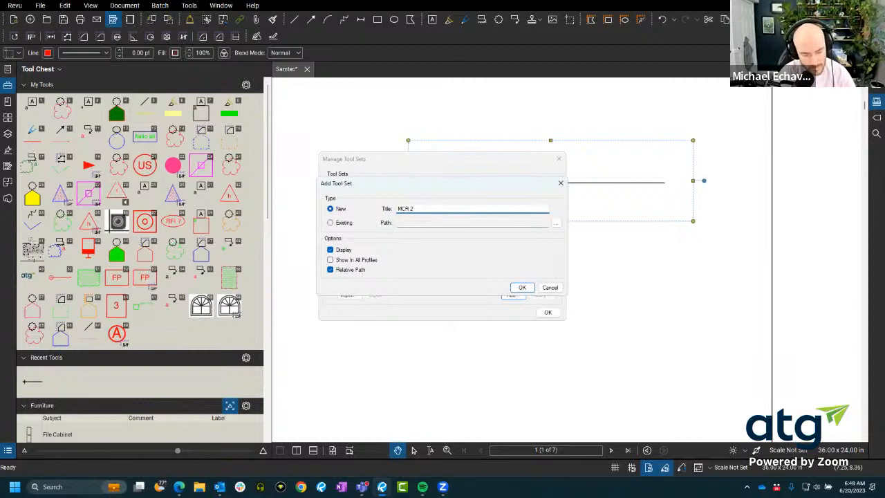
key("BackSpace")
key("BackSpace")
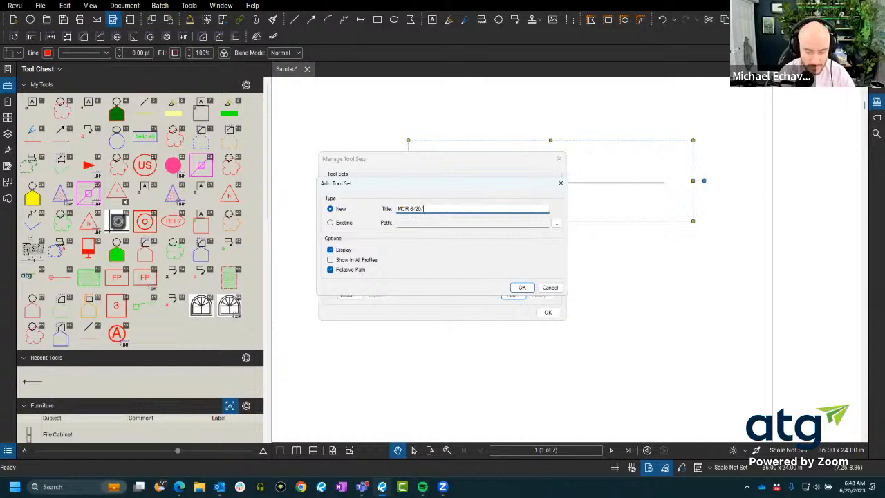
type("6/20/2023")
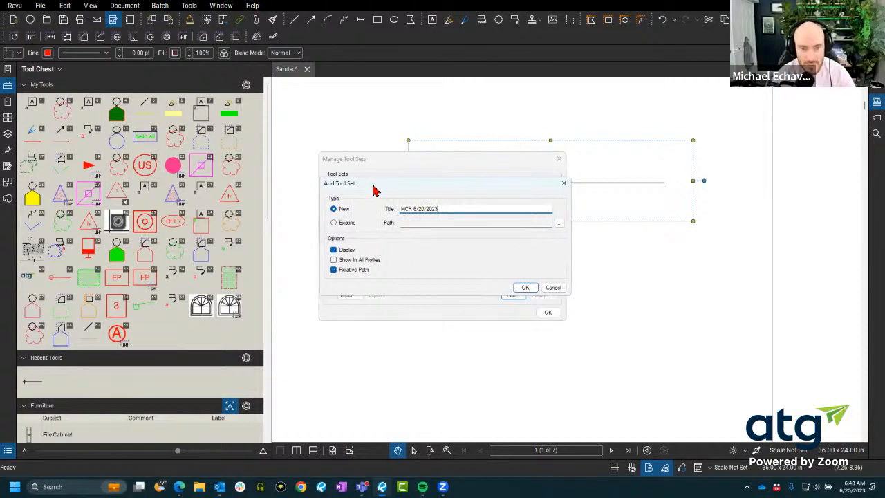
left_click_drag(372, 185, 391, 172)
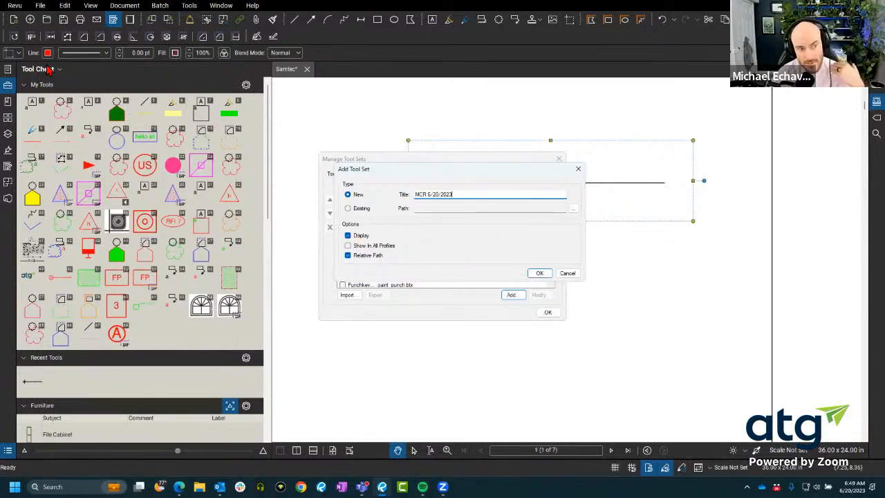
Step: Enable Display for the new tool set and save it as MCR 6202023.btx in the Revu 21 folder
left_click(356, 237)
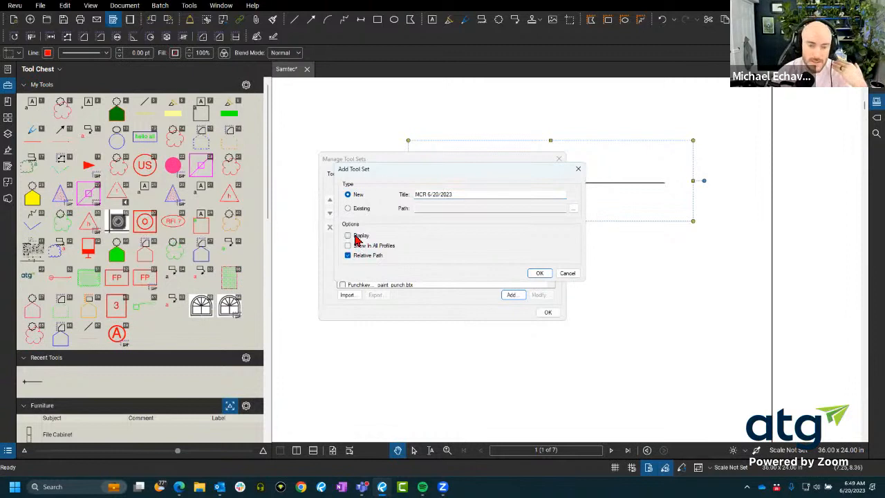
left_click(356, 237)
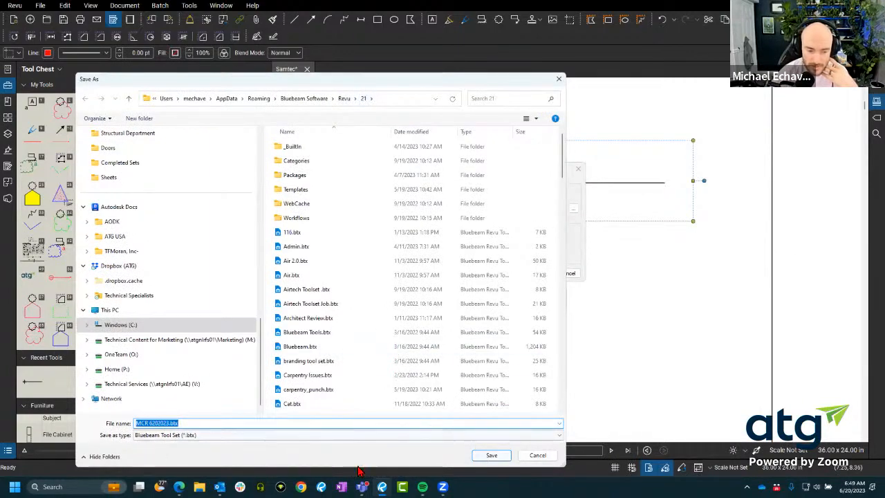
left_click(491, 456)
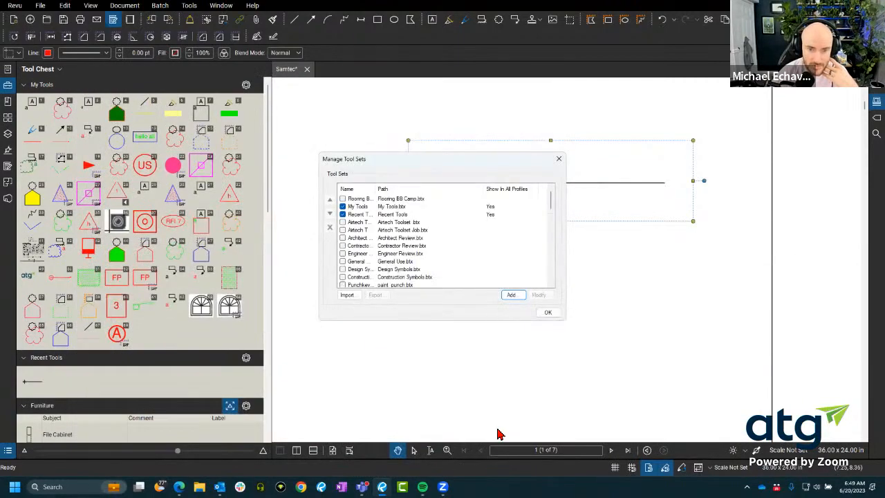
Step: Accept the tool set list, look through the Tool Chest's available tool sets and reopen Manage Tool Sets
left_click(546, 314)
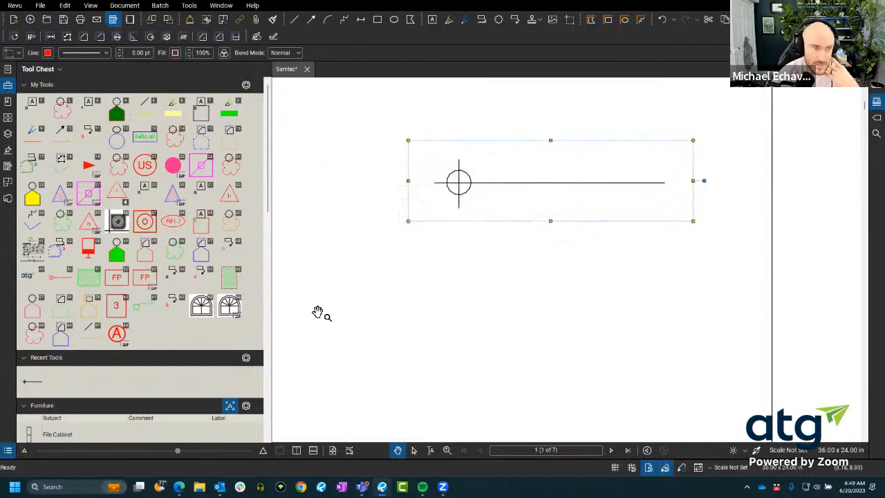
left_click(43, 70)
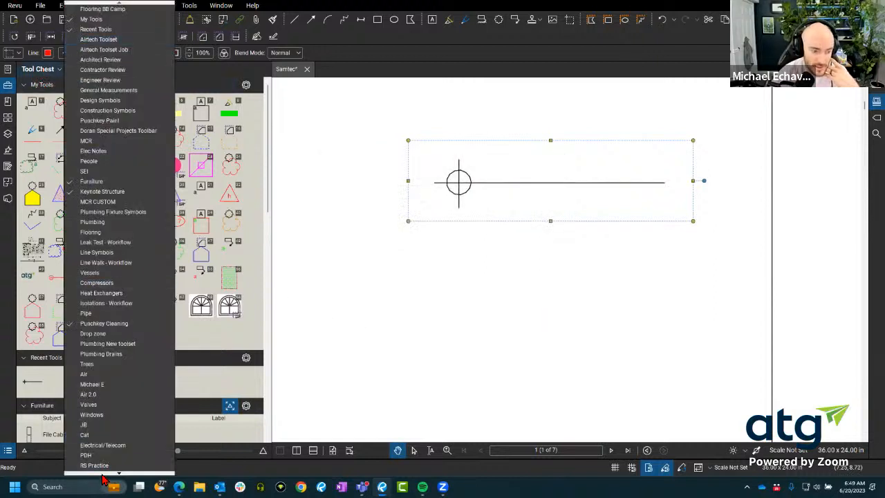
scroll(102, 477, "down", 2)
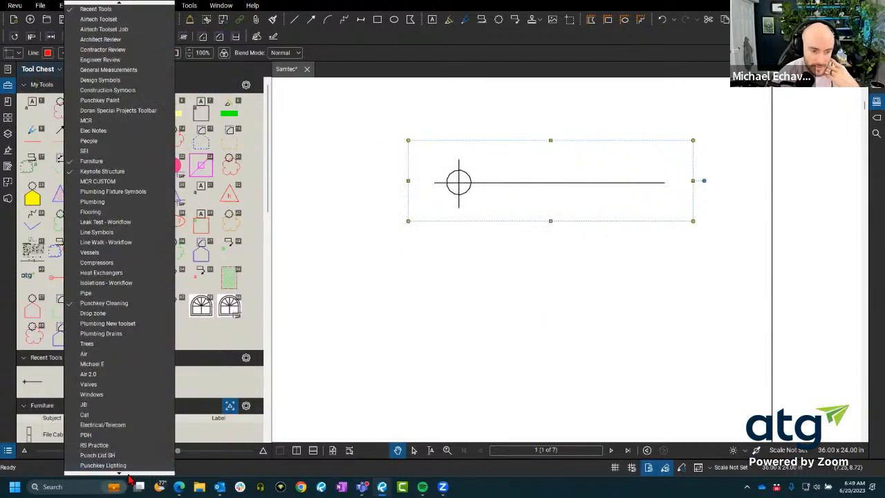
scroll(128, 478, "down", 10)
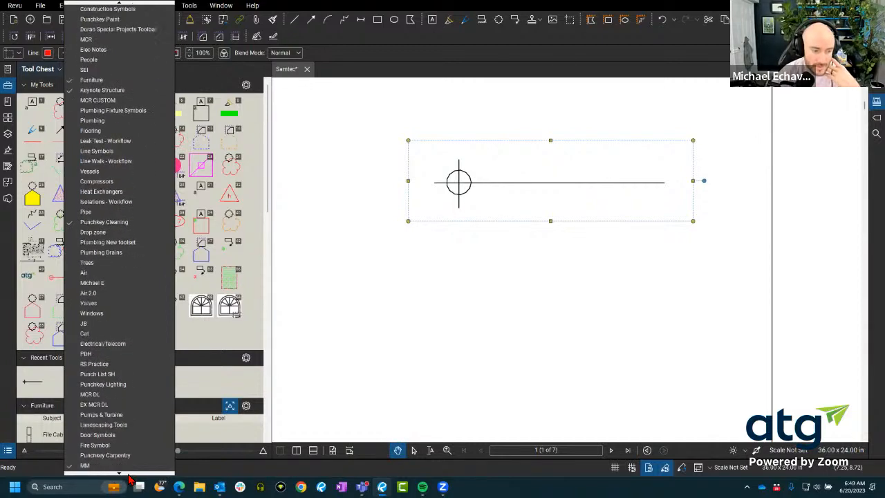
left_click(114, 468)
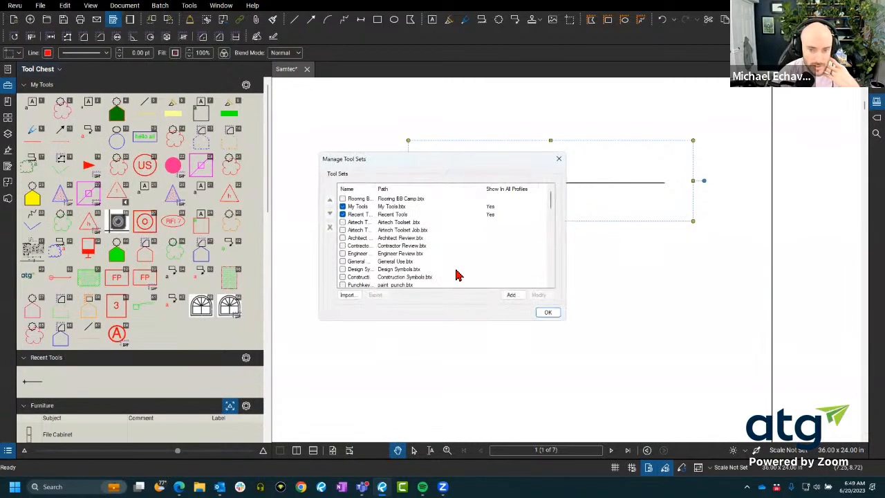
Step: Move the MCR 6/20/2023 tool set up the order to directly beneath Furniture and accept the new arrangement
scroll(385, 252, "down", 5)
scroll(385, 253, "down", 5)
left_click(343, 277)
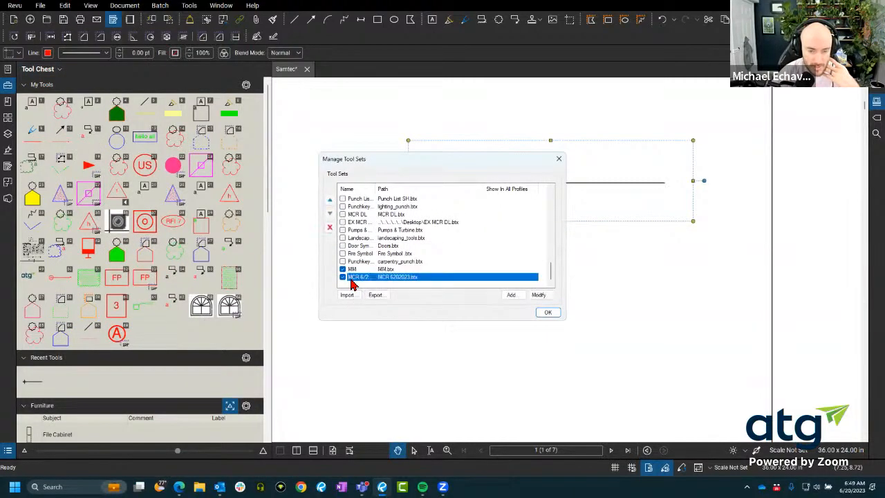
left_click(330, 202)
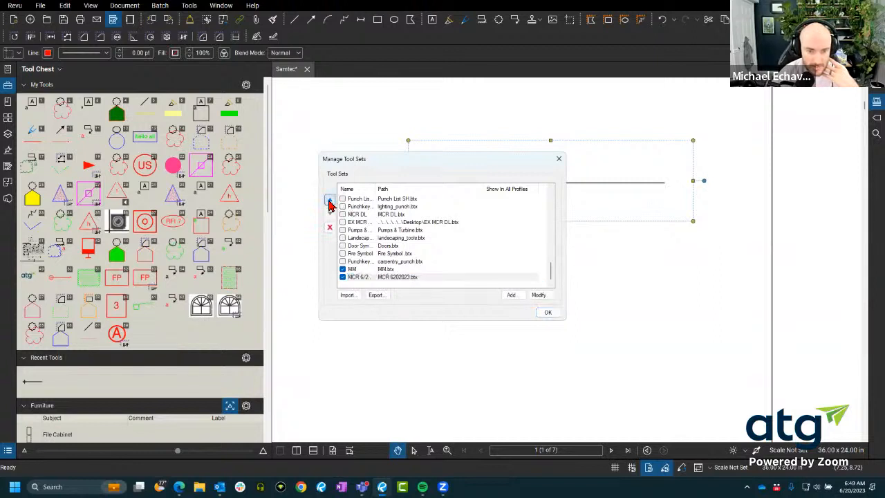
left_click(330, 202)
left_click(330, 202)
left_click(330, 202)
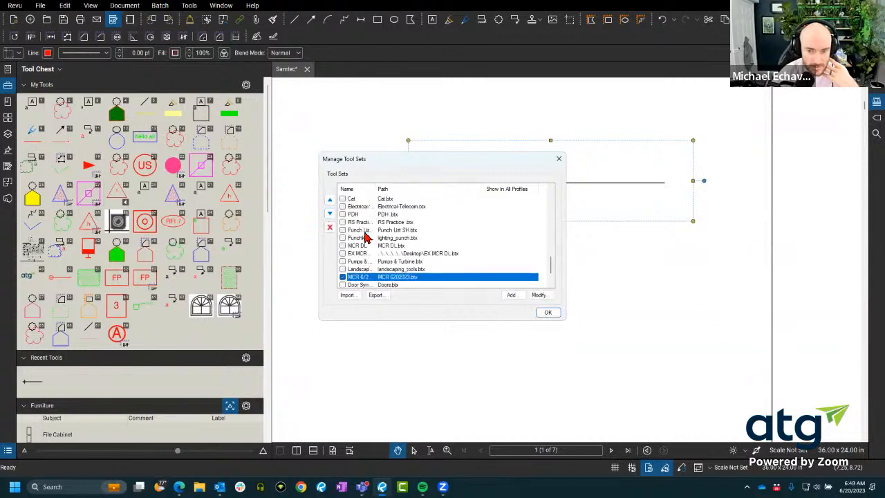
scroll(396, 256, "down", 2)
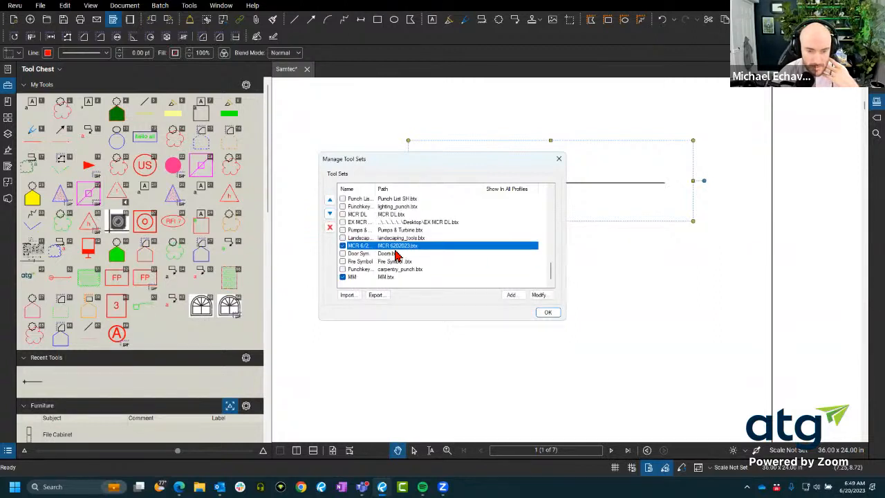
left_click(330, 200)
left_click(330, 200)
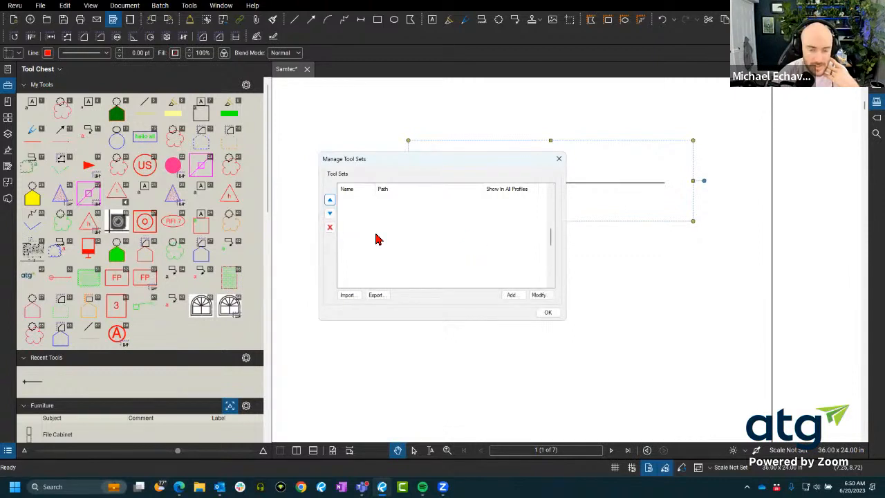
left_click(548, 315)
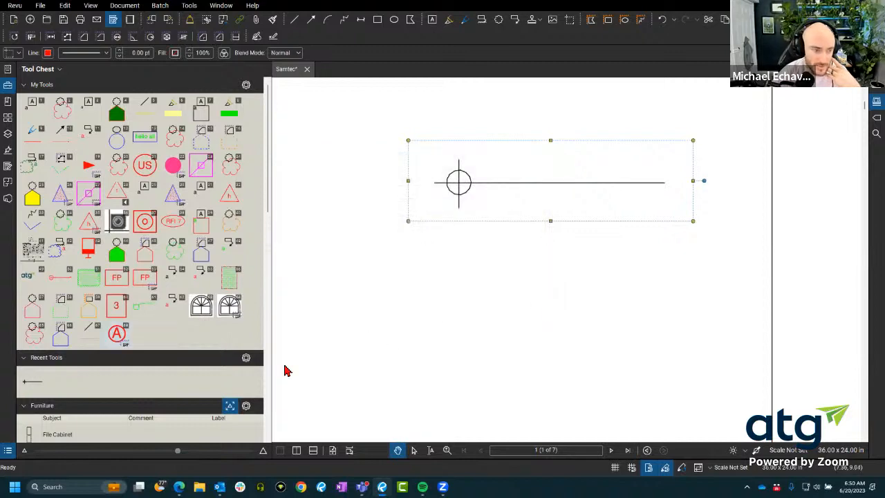
Step: Collapse the Furniture set and add the elevation target snapshot from Recent Tools to the MCR 6/20/2023 tool set
scroll(95, 307, "down", 5)
scroll(55, 200, "up", 5)
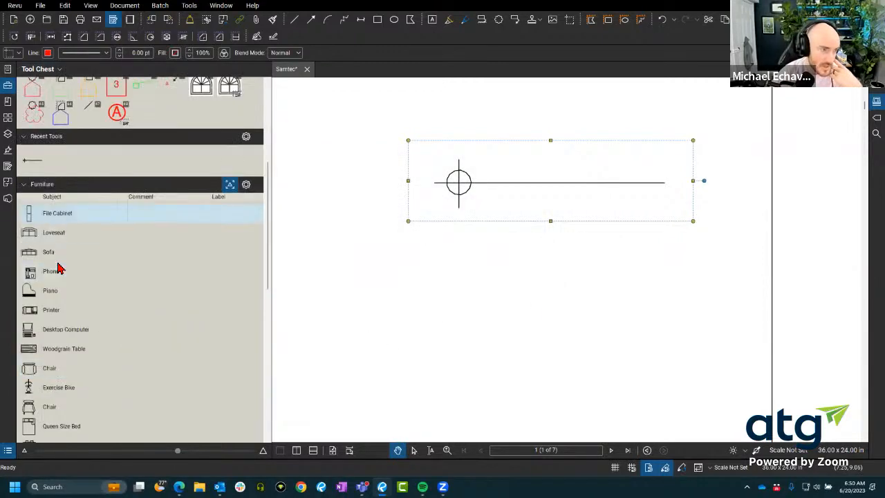
left_click(55, 184)
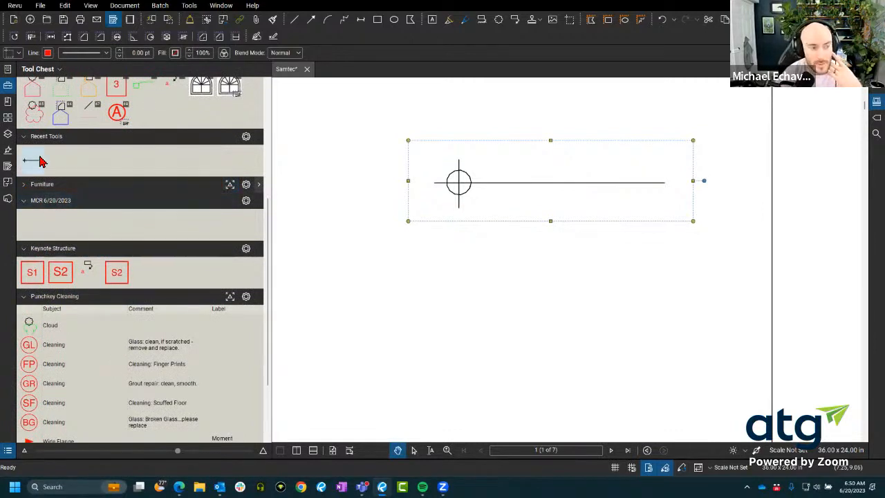
left_click_drag(41, 161, 46, 227)
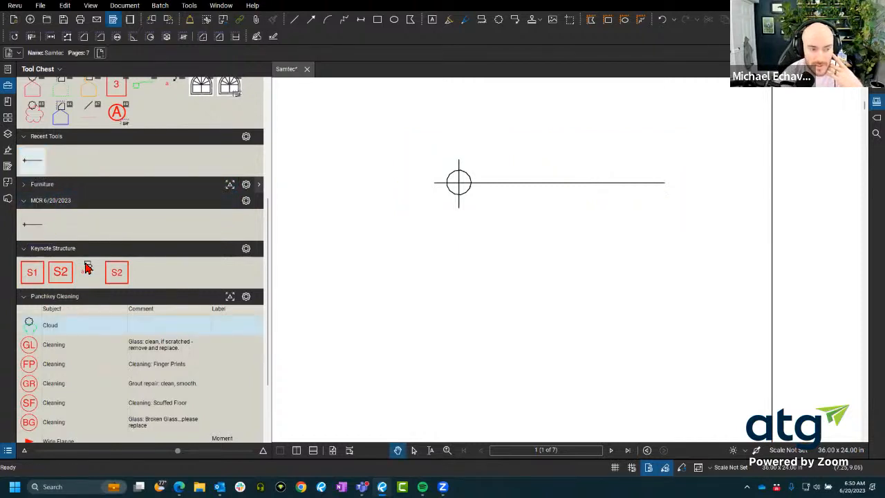
Step: Place the elevation target from the MCR 6/20/2023 set on page 2, in the blank area beside the vertical MW1 dimension
left_click(33, 224)
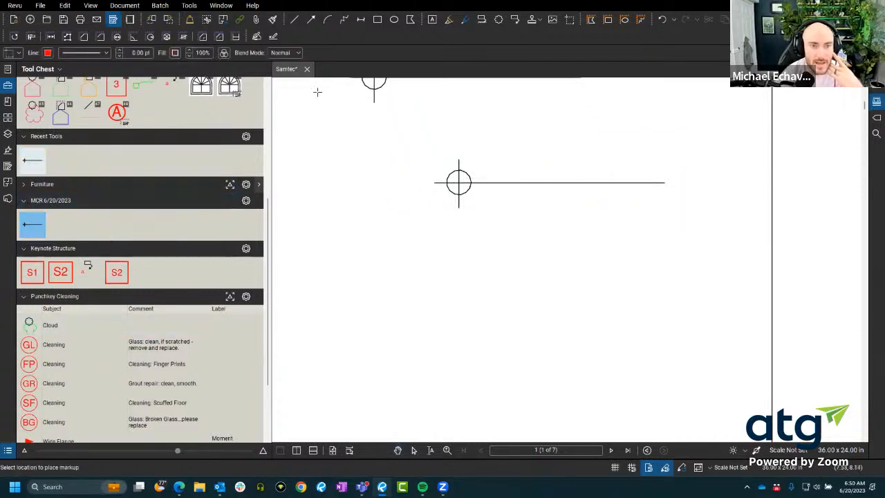
left_click(611, 451)
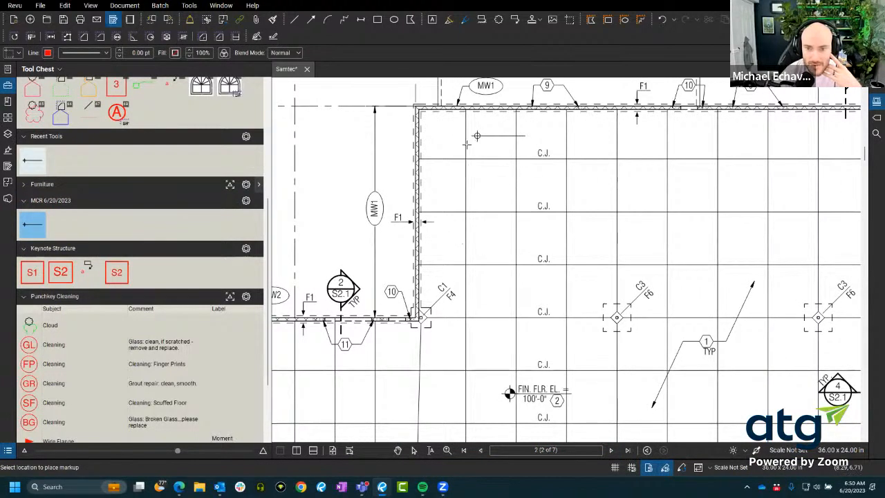
left_click(305, 145)
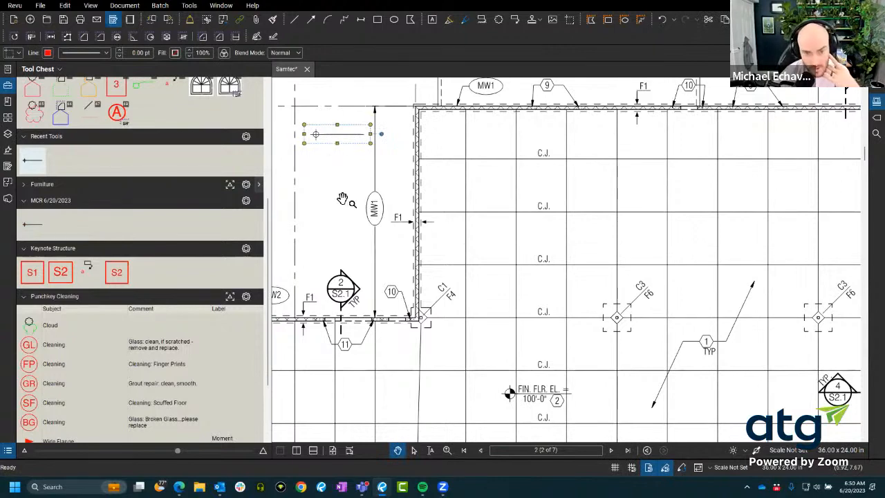
scroll(342, 144, "up", 5)
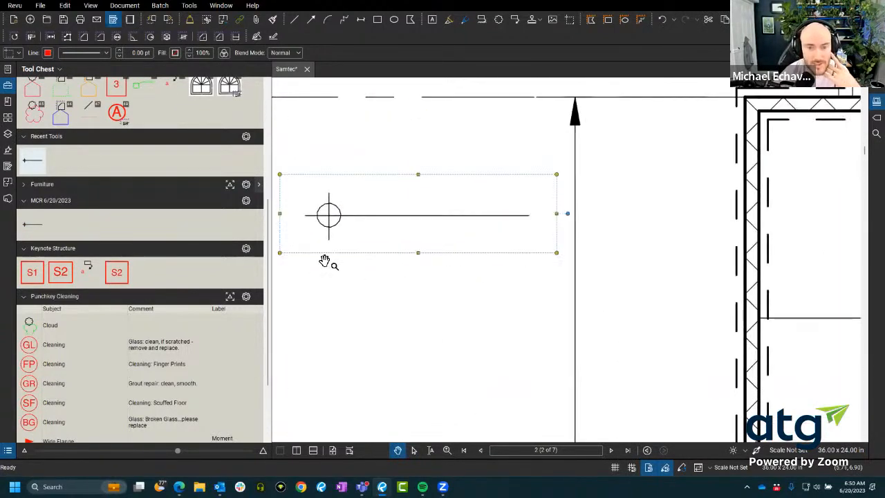
scroll(313, 232, "up", 4)
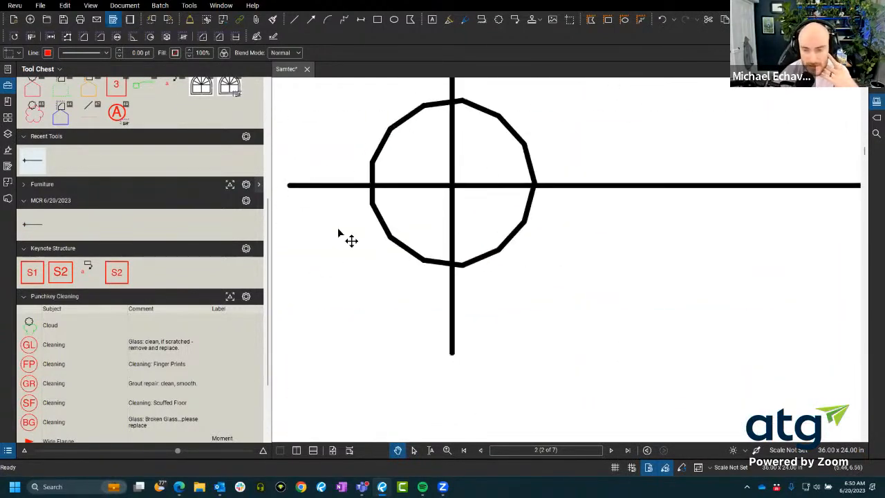
scroll(429, 245, "down", 8)
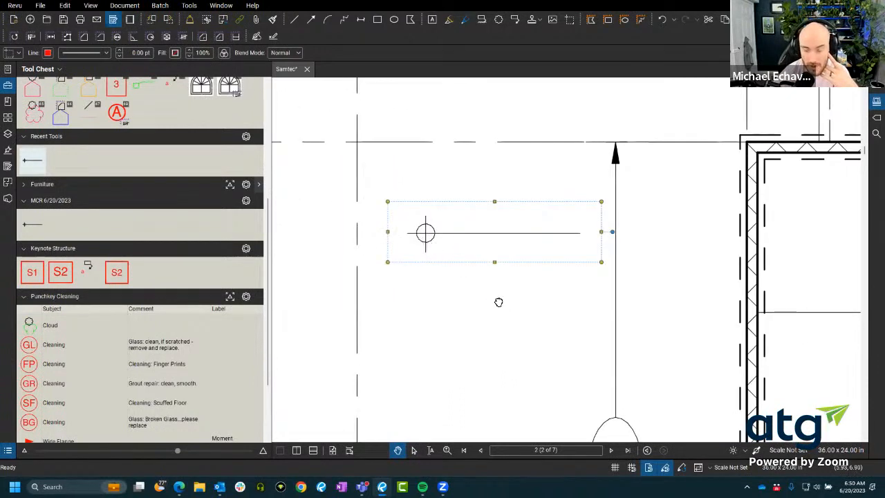
left_click_drag(498, 302, 446, 270)
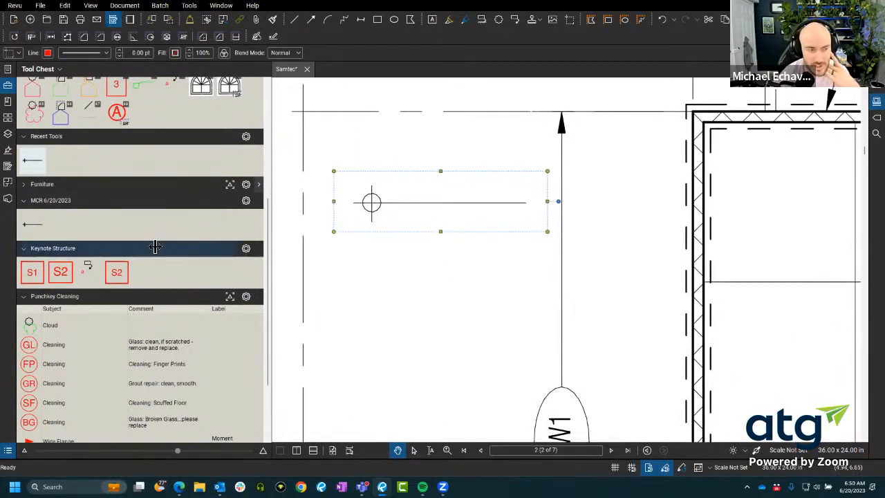
Step: Change the black in the MCR 6/20/2023 elevation target tool to magenta and place a copy beneath the black symbol
right_click(25, 232)
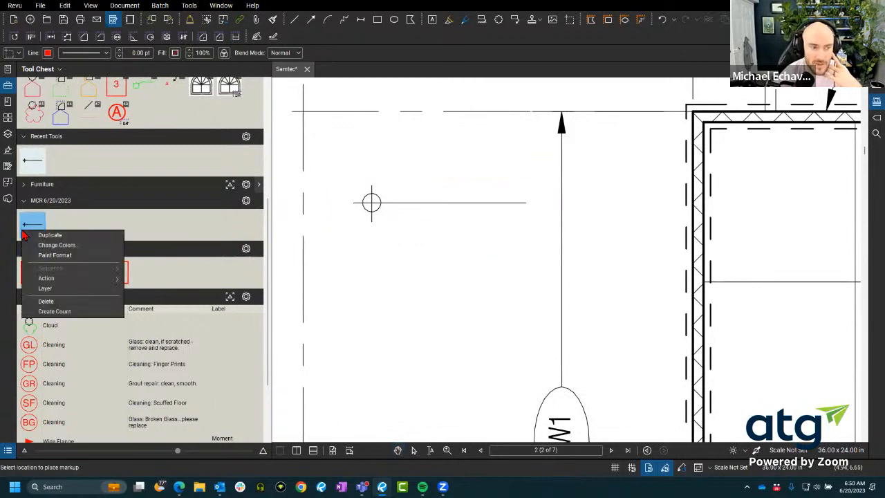
left_click(57, 245)
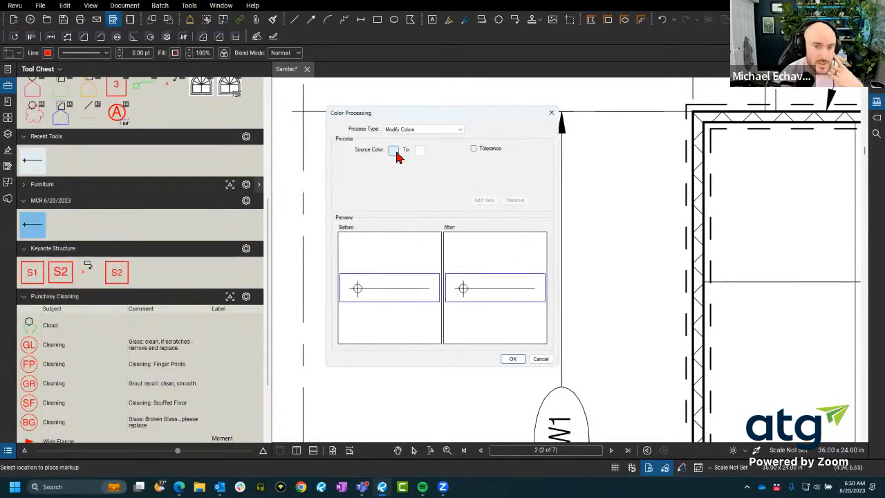
left_click(395, 152)
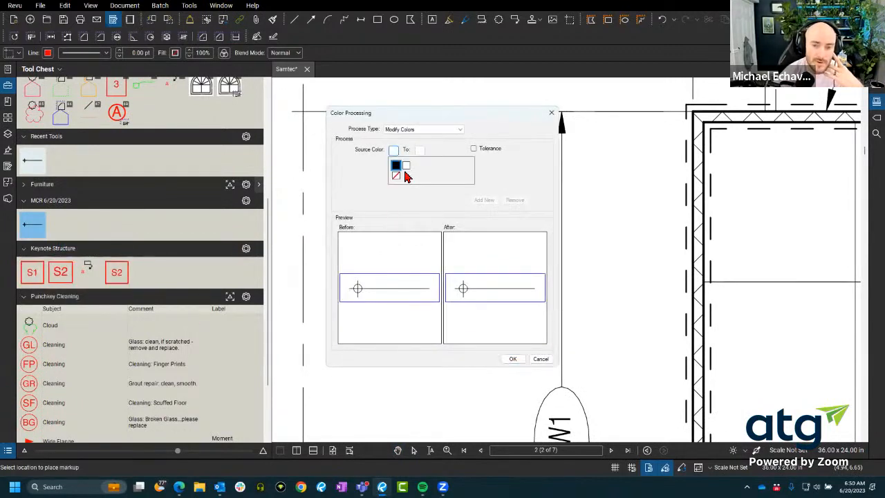
left_click(396, 164)
left_click(419, 150)
left_click(437, 204)
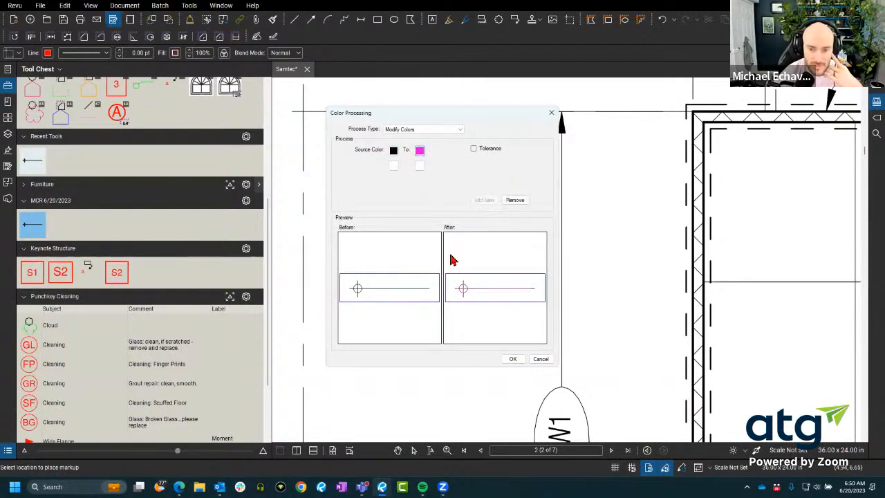
left_click(512, 359)
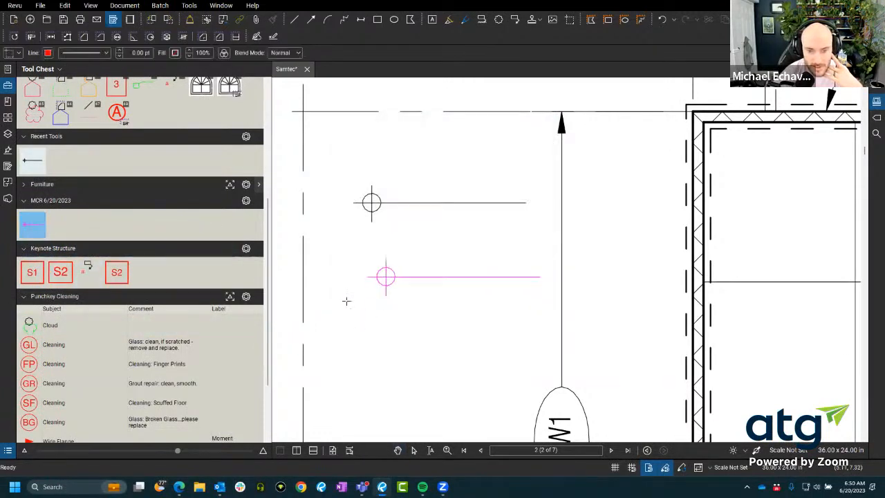
left_click(332, 284)
Step: Check the options for the magenta tool and switch the MCR 6/20/2023 tool set to Detail view
right_click(38, 233)
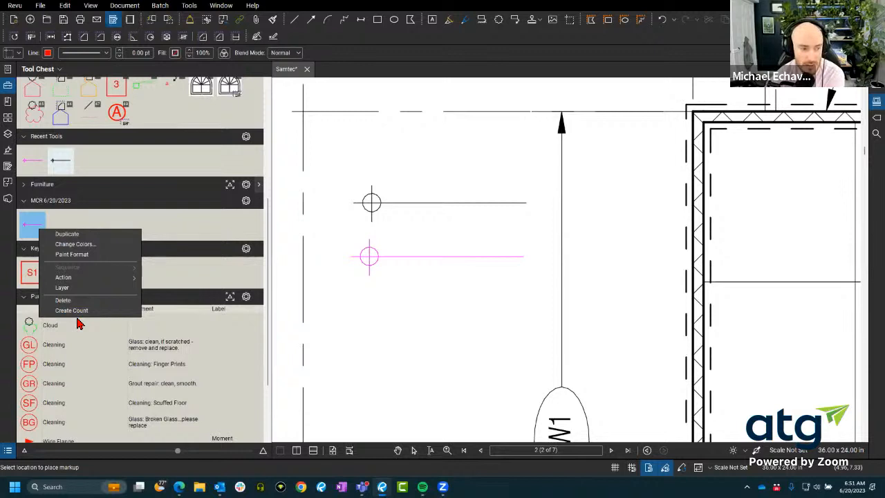
left_click(226, 228)
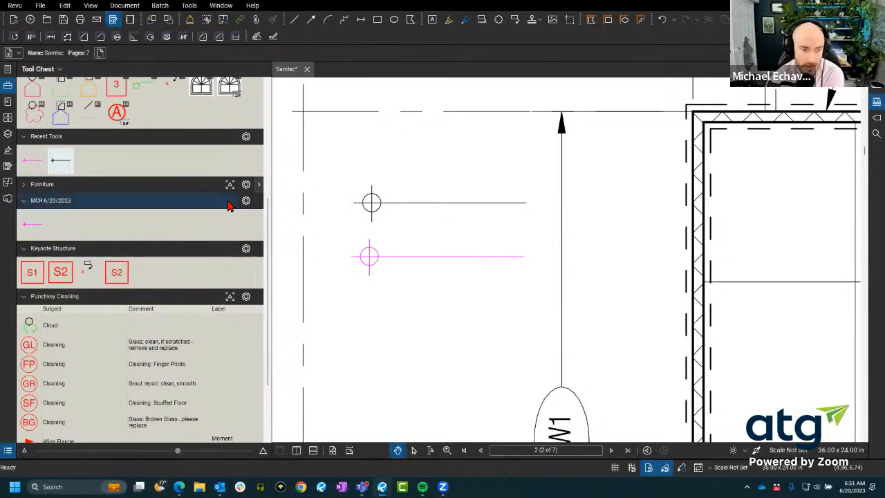
left_click(247, 202)
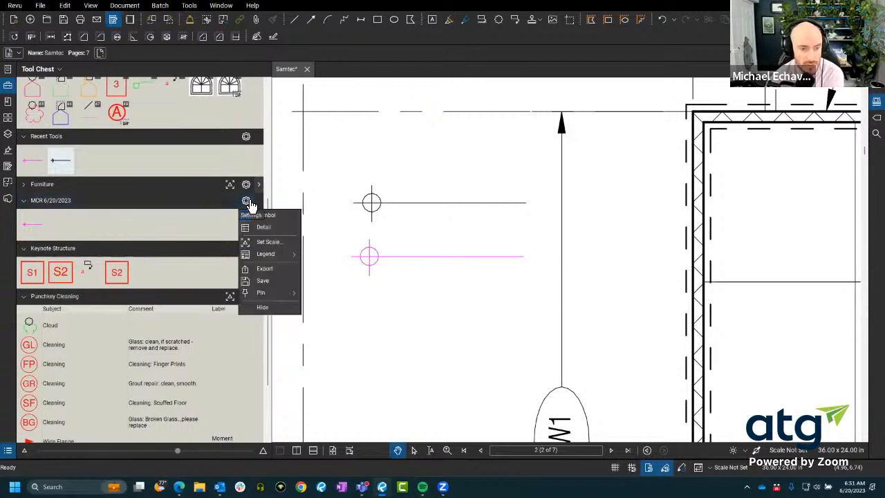
left_click(269, 229)
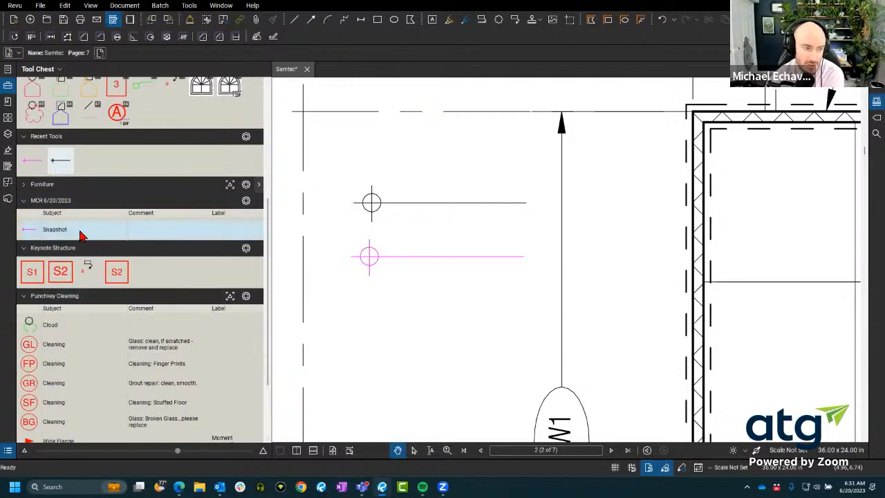
Step: Return to page 1 and bring the ELEVATION TARGET symbol of the SYMBOLS and LEGENDS column into view
left_click(481, 450)
scroll(487, 370, "down", 5)
scroll(585, 426, "up", 5)
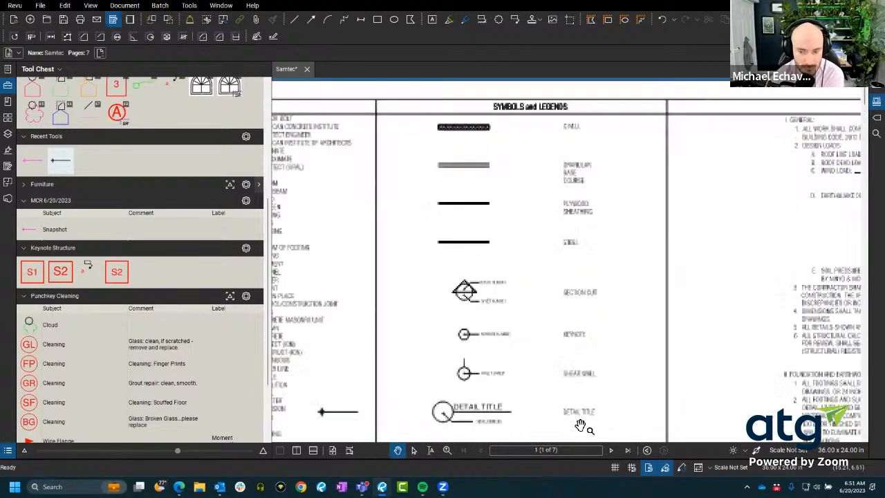
scroll(596, 311, "up", 3)
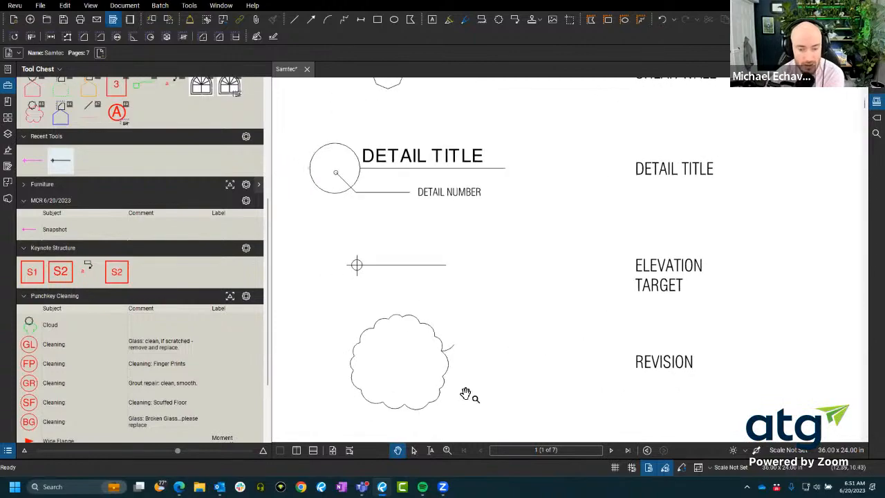
Step: Try to select the ELEVATION TARGET label text in the legend with the text selection tool
left_click(430, 451)
double_click(695, 285)
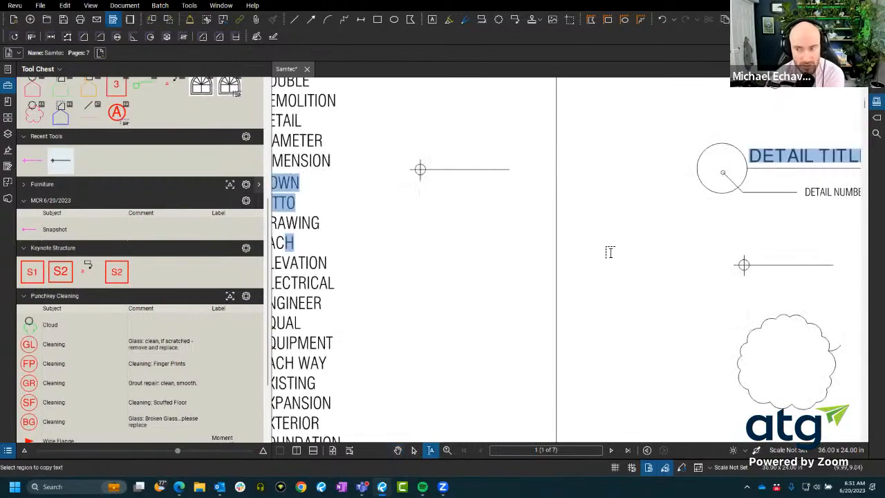
scroll(455, 280, "down", 4)
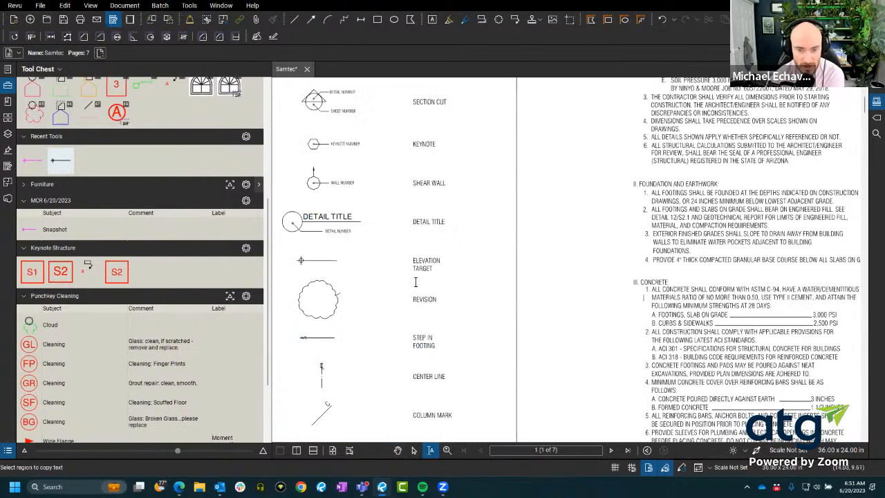
scroll(414, 243, "up", 3)
double_click(417, 245)
scroll(642, 314, "down", 4)
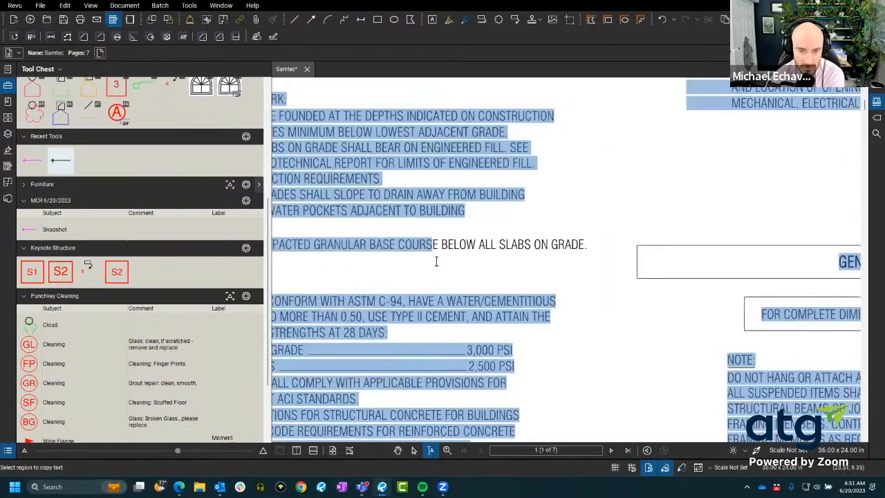
mouse_move(642, 315)
left_mouse_down()
mouse_move(132, 271)
mouse_move(557, 292)
left_mouse_up()
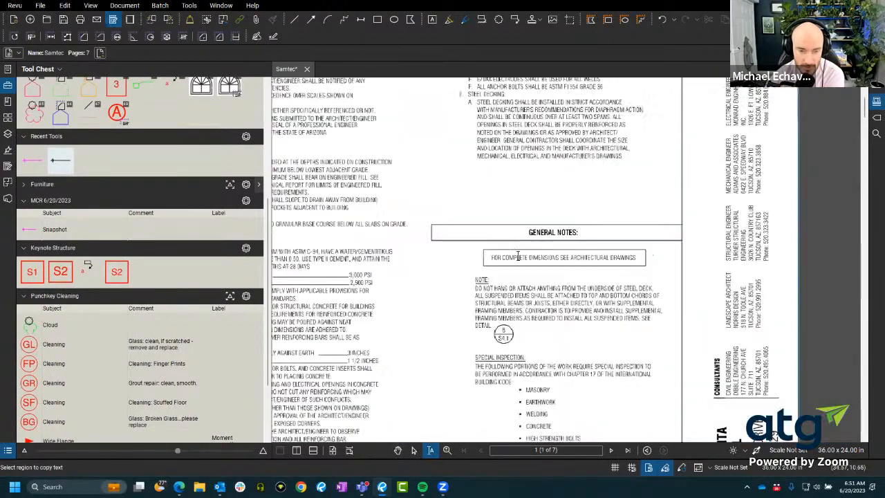
scroll(564, 269, "down", 4)
left_click_drag(336, 252, 574, 279)
scroll(574, 279, "up", 4)
Step: Set the subject of the magenta snapshot tool in the MCR 6/20/2023 set to Elevation Target
left_click(63, 231)
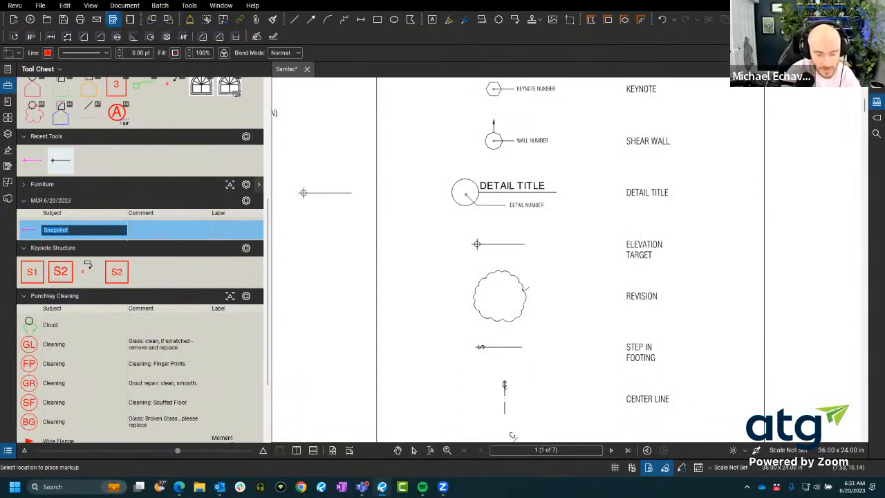
type("Eleva")
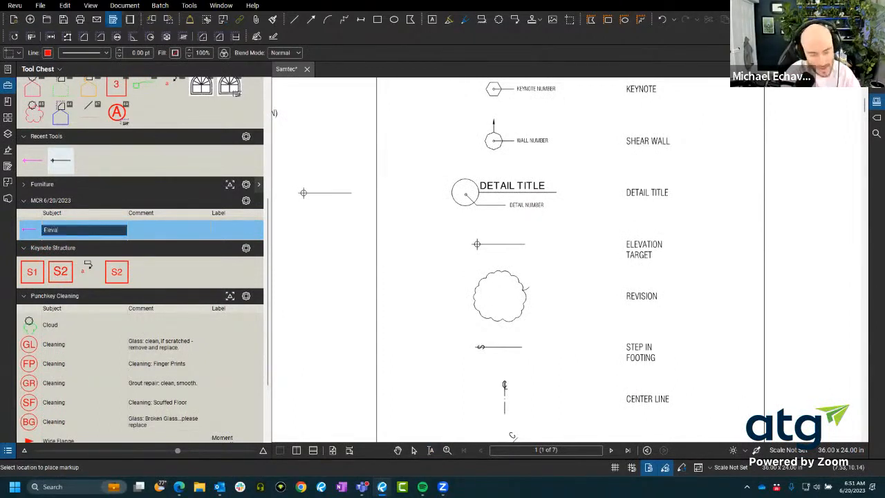
type("tion Target")
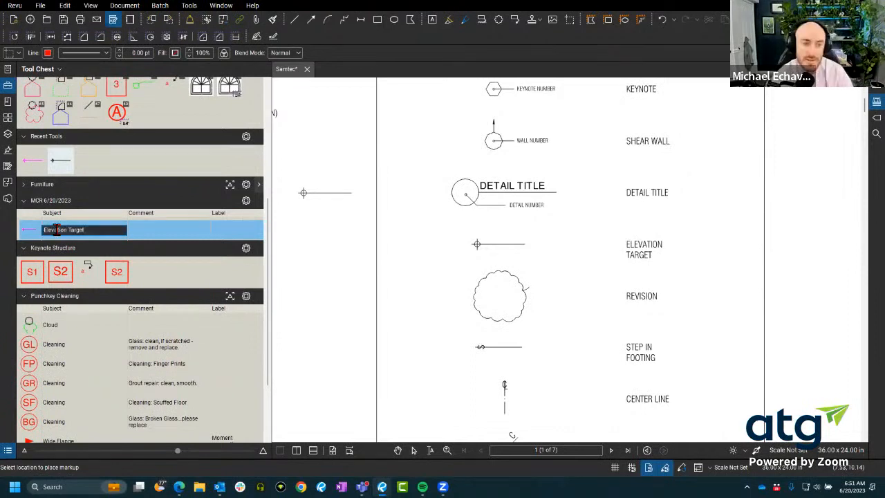
key("Return")
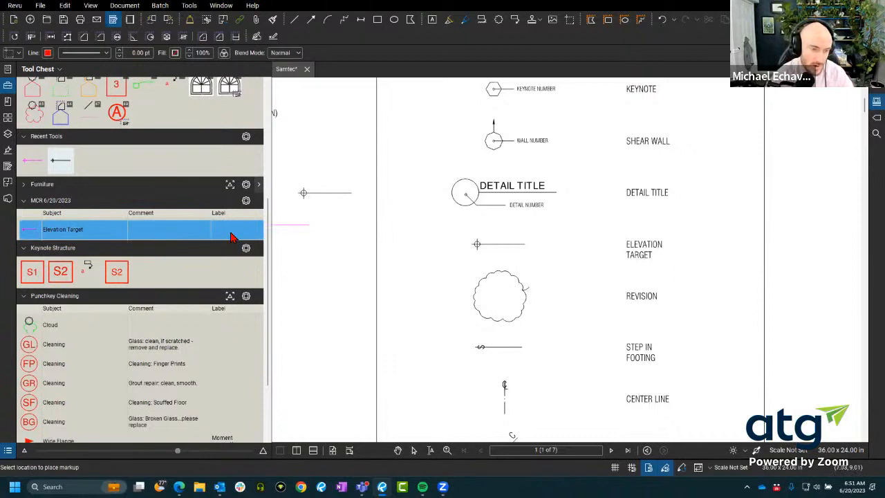
Step: Create a count version of the Elevation Target tool in the MCR 6/20/2023 set and copy the Elevation Target subject to it
right_click(57, 233)
left_click(81, 308)
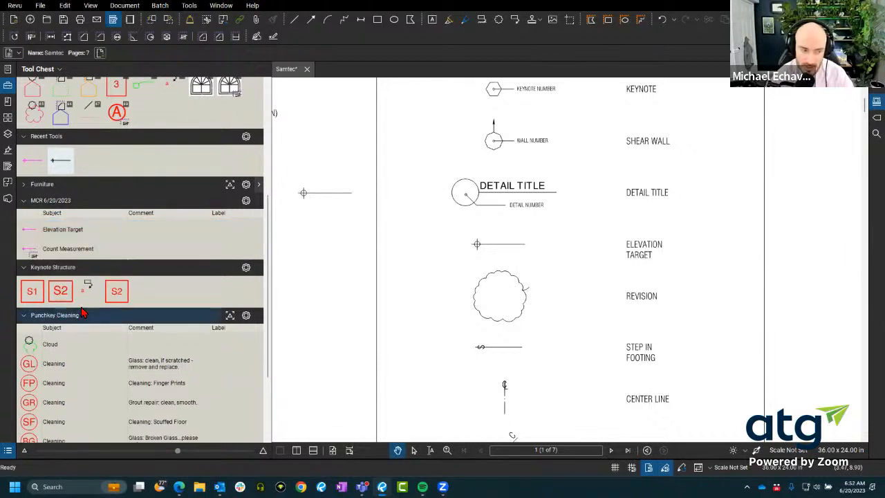
left_click(63, 238)
key("ctrl+c")
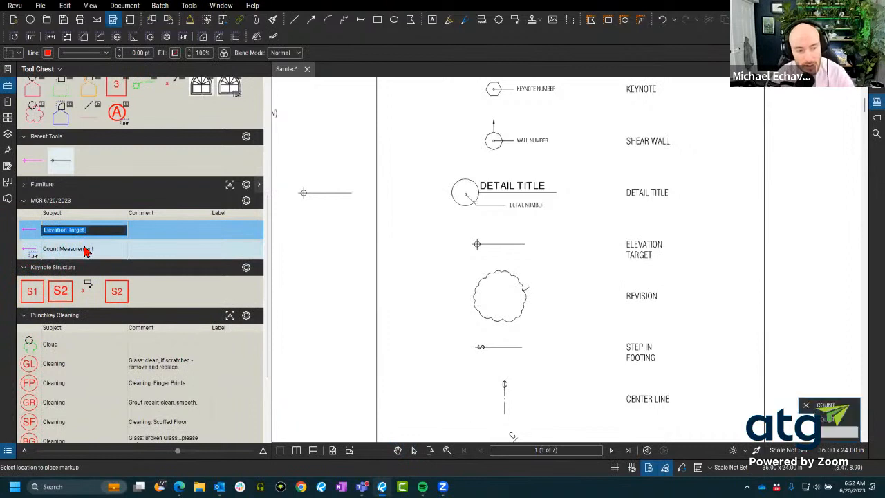
left_click(87, 251)
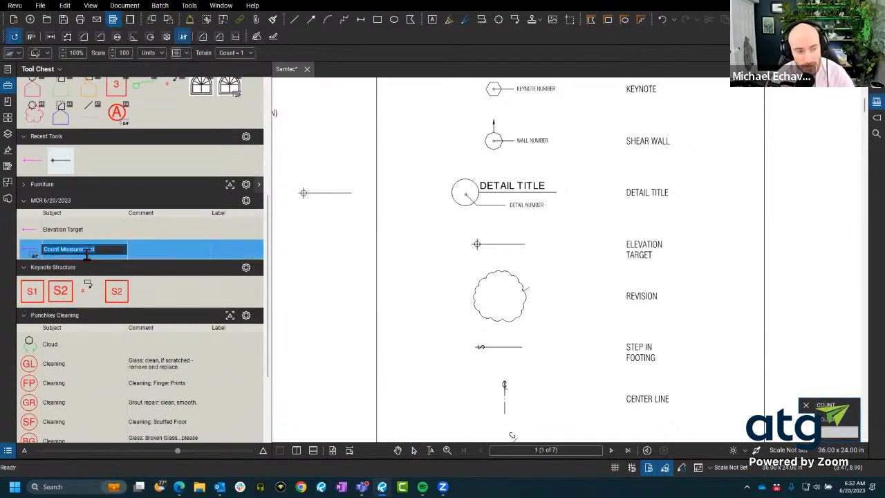
key("ctrl+v")
Step: Label the Elevation Target count tool ex
left_click(234, 255)
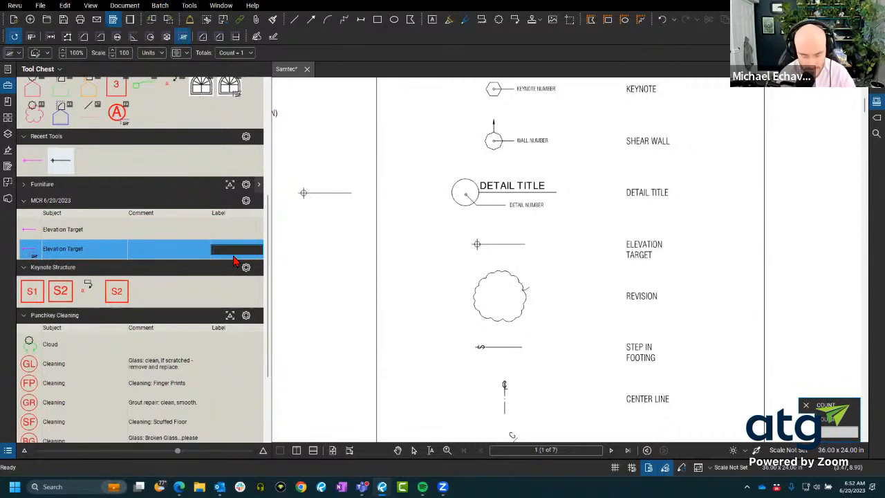
type("ex")
key("Return")
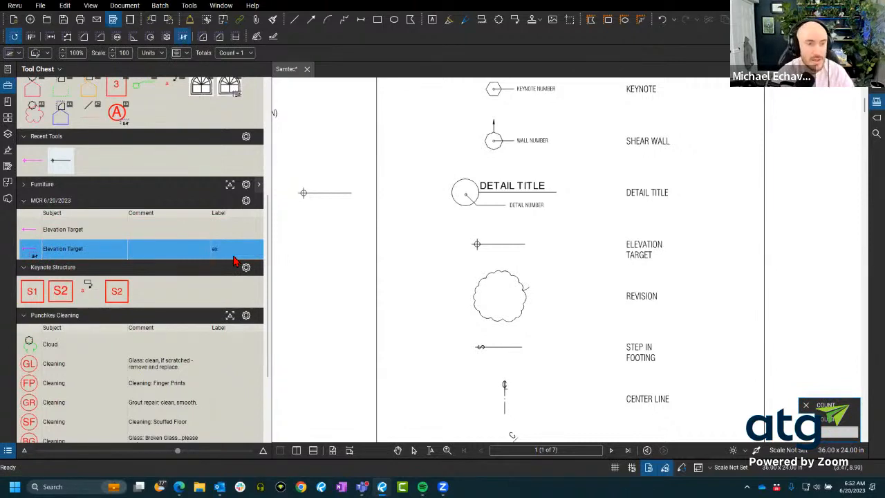
Step: Place three magenta Elevation Target counts in and beside the blank area between the abbreviations and the legend symbols
left_click(77, 256)
left_click(303, 245)
left_click(371, 279)
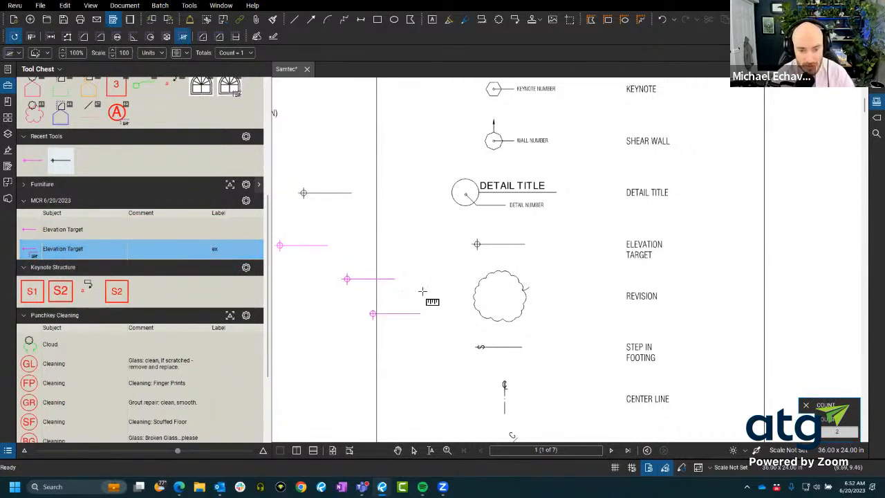
left_click(405, 315)
key("Escape")
Step: Start a new Elevation Target count and place two marks, one beside EACH WAY and one above the DETAIL TITLE symbol
left_click_drag(381, 291, 489, 284)
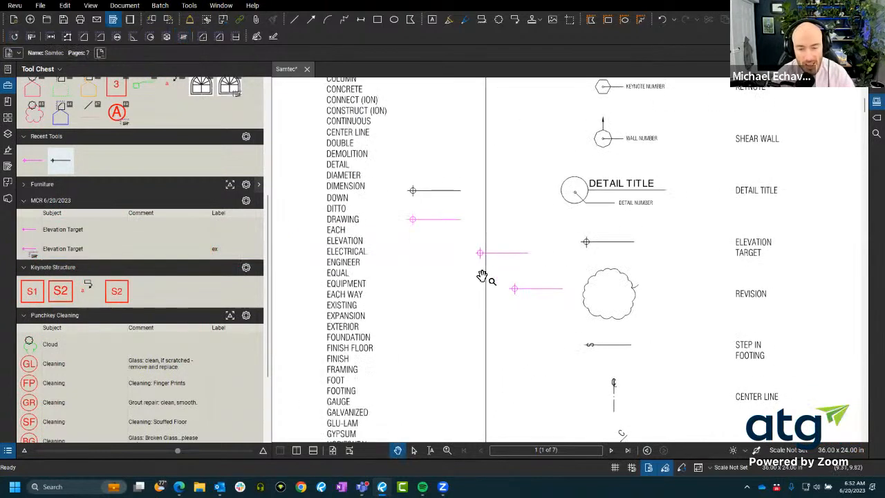
left_click(417, 227)
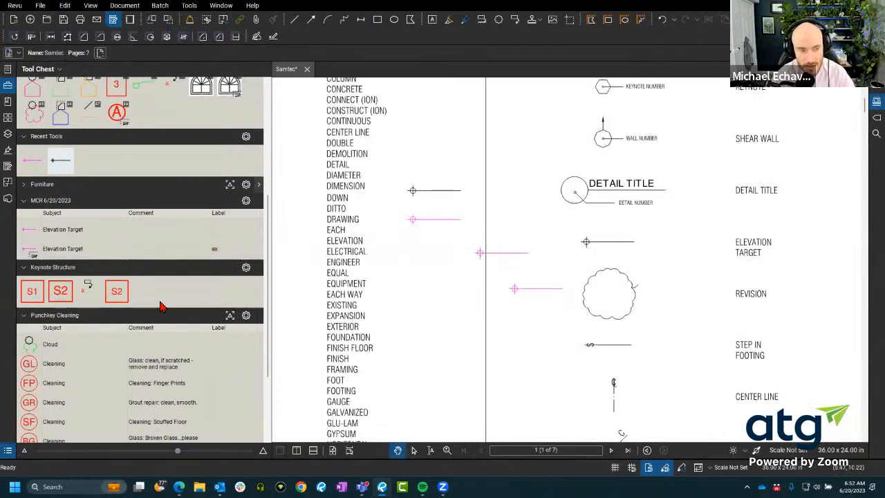
left_click(62, 249)
left_click(402, 285)
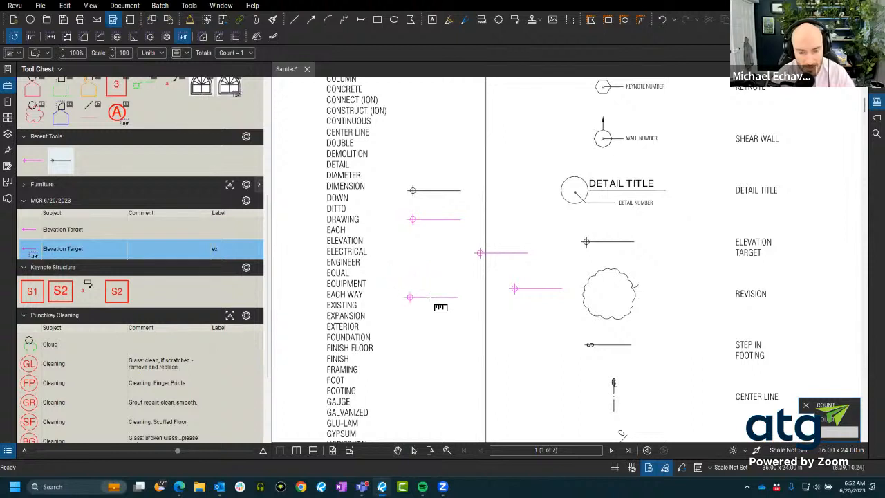
left_click(386, 321)
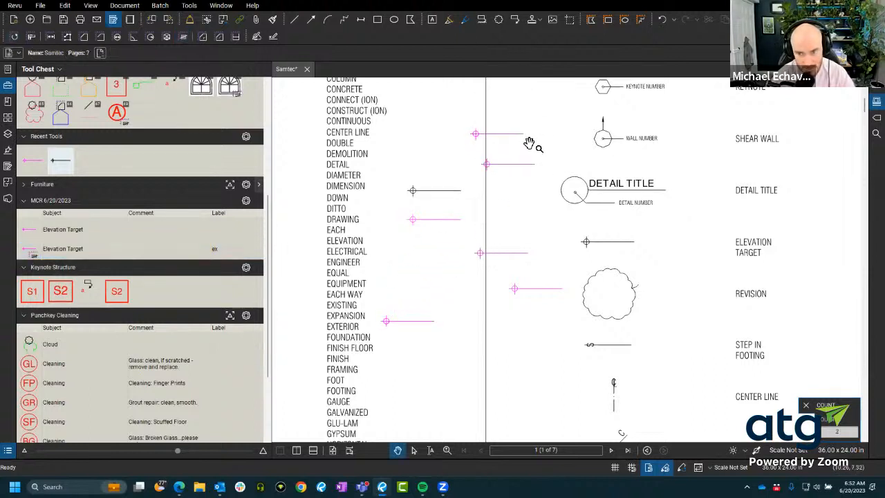
key("Escape")
Step: Move the upper mark of the two-mark count down beside DEMOLITION and its lower mark slightly up beside EQUIPMENT
left_click(518, 109)
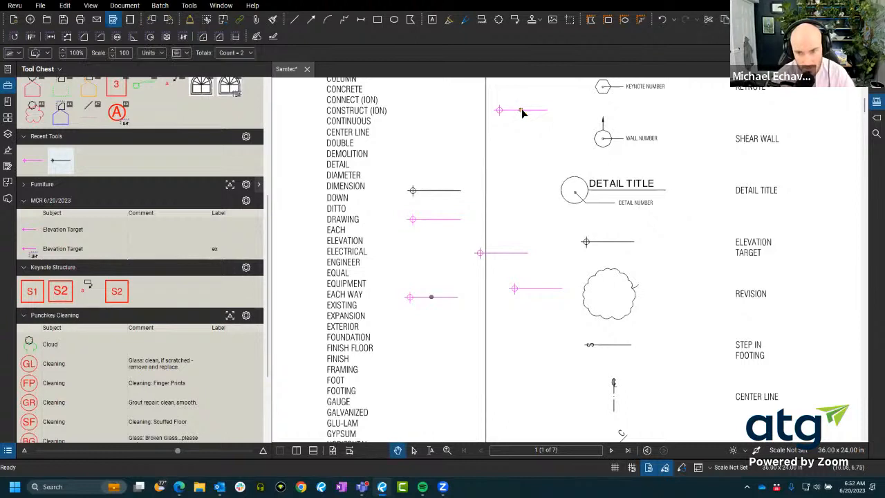
left_click_drag(522, 113, 525, 158)
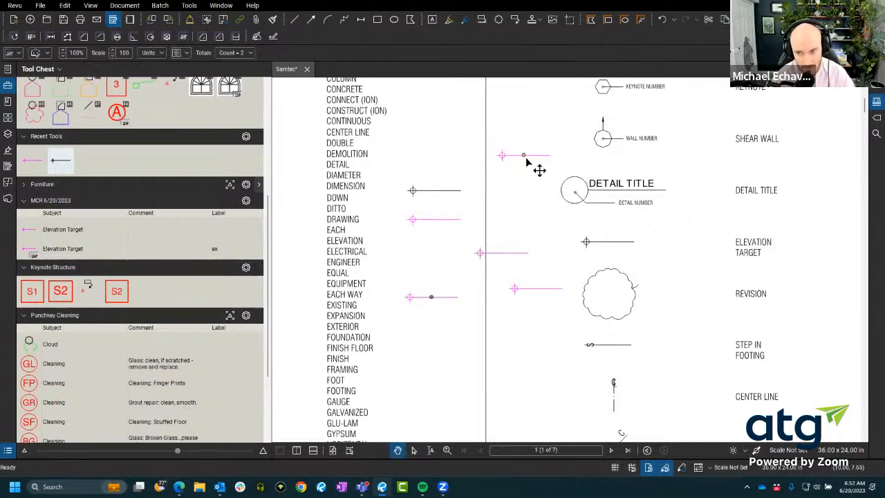
scroll(514, 163, "up", 5)
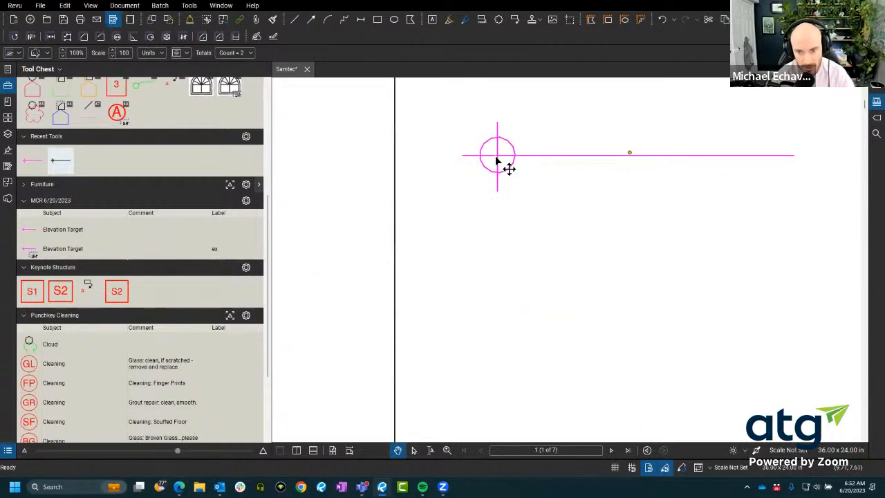
scroll(386, 148, "down", 6)
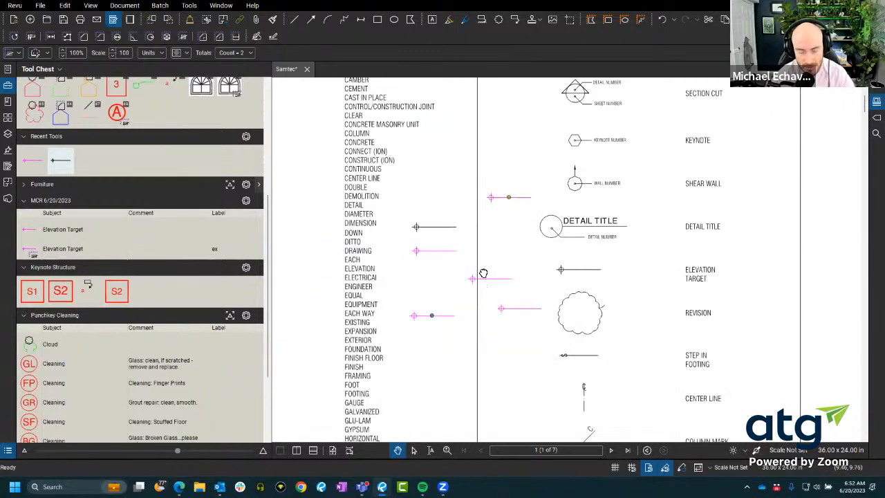
scroll(484, 273, "up", 3)
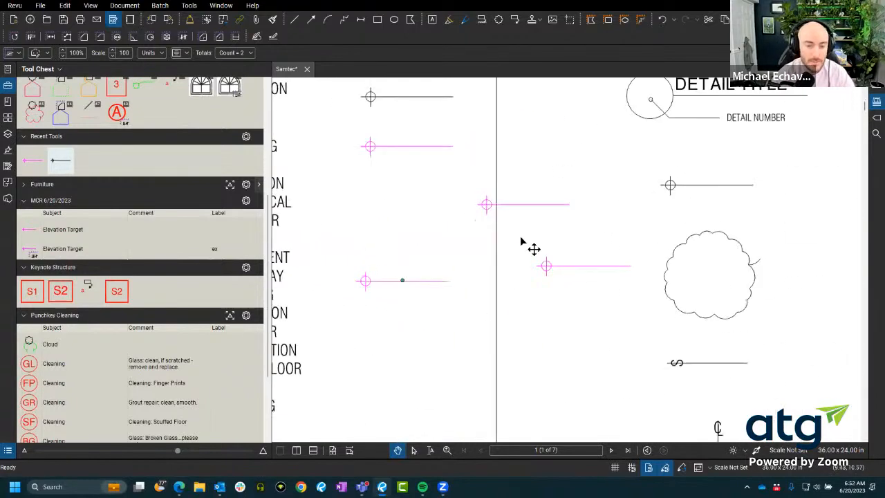
left_click_drag(401, 280, 436, 254)
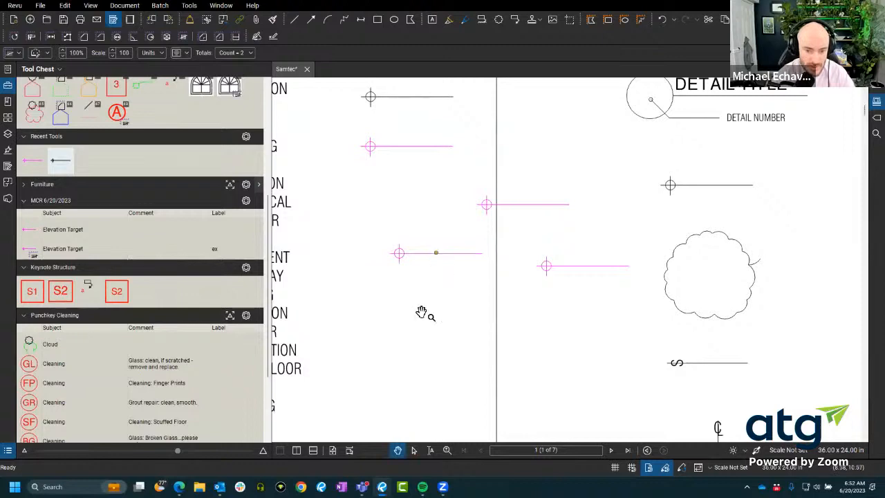
scroll(422, 313, "down", 3)
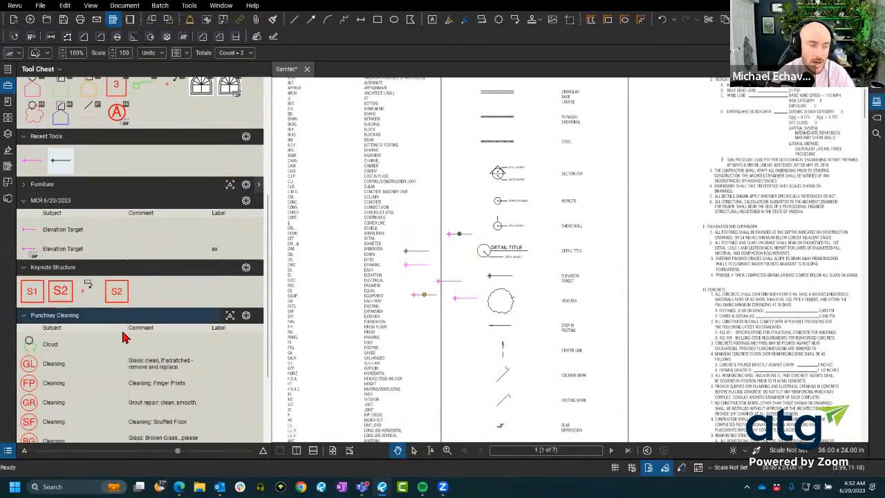
Step: Select all the elevation target markups placed between the abbreviations and the legend symbols and delete them
left_click(413, 451)
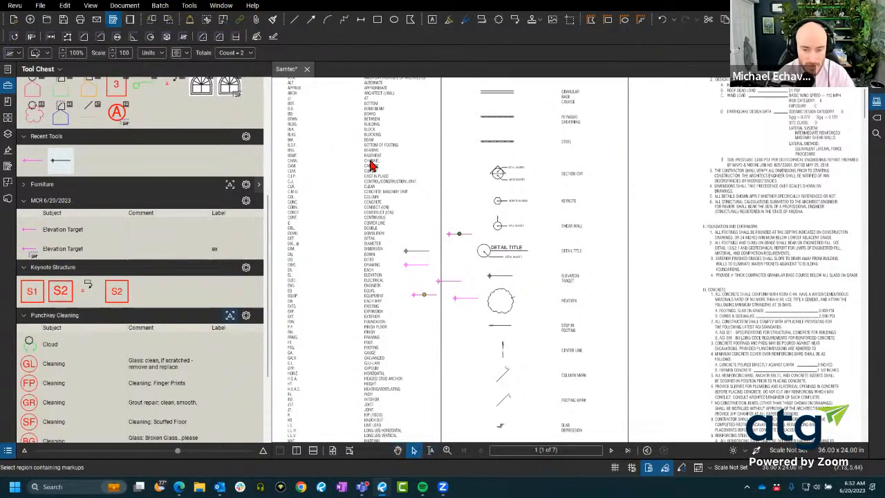
left_click_drag(362, 147, 483, 292)
key("Delete")
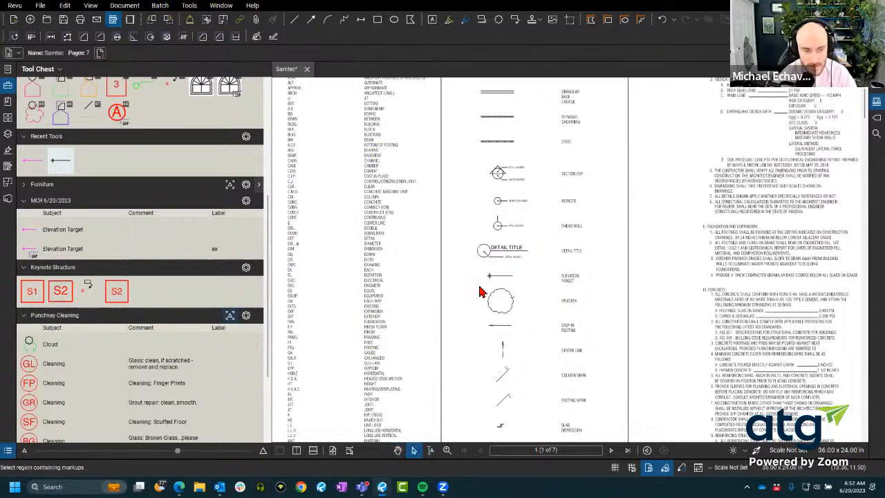
Step: Delete both Elevation Target tools, the count and the snapshot, from the MCR 6/20/2023 tool set
scroll(474, 261, "up", 5)
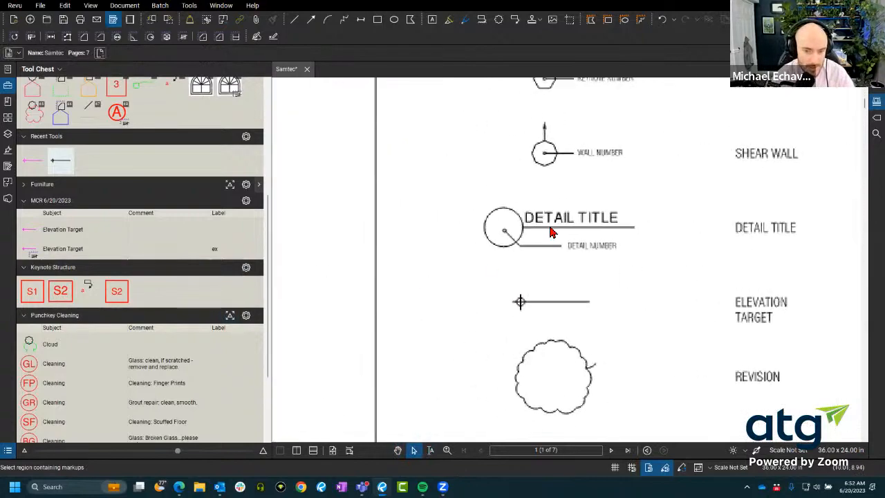
right_click(65, 251)
left_click(83, 317)
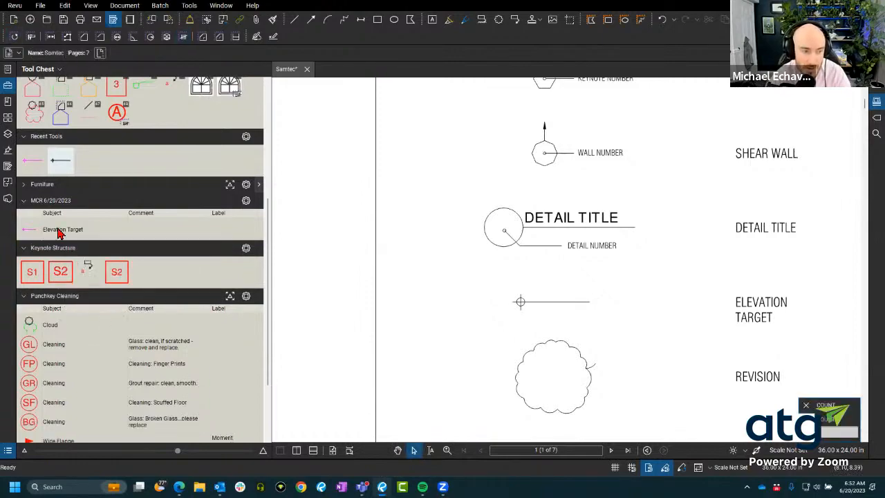
left_click(60, 235)
right_click(59, 237)
left_click(86, 308)
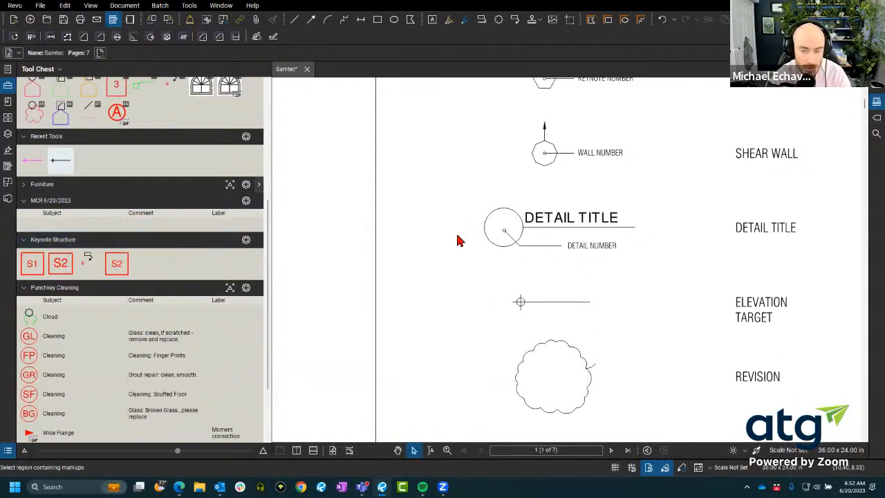
Step: Draw a red 1.00 pt line over the full vertical stroke of the ELEVATION TARGET symbol in the legend
scroll(500, 263, "down", 5)
scroll(500, 263, "up", 6)
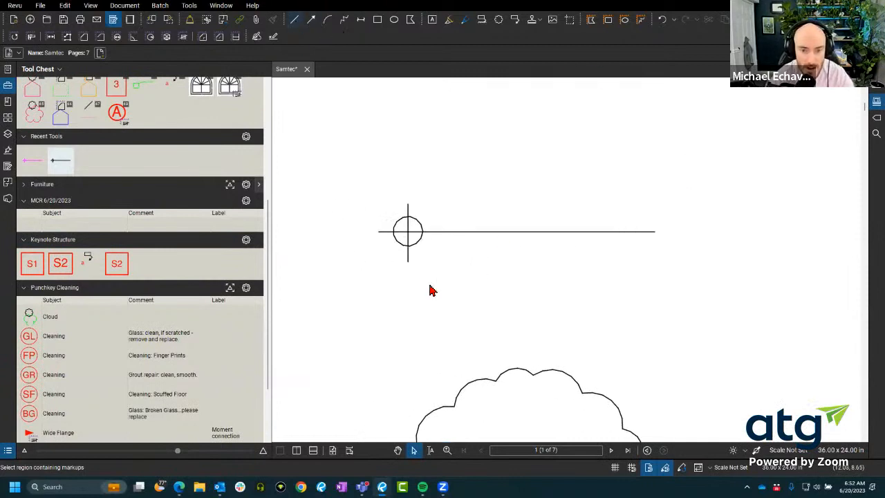
key("l")
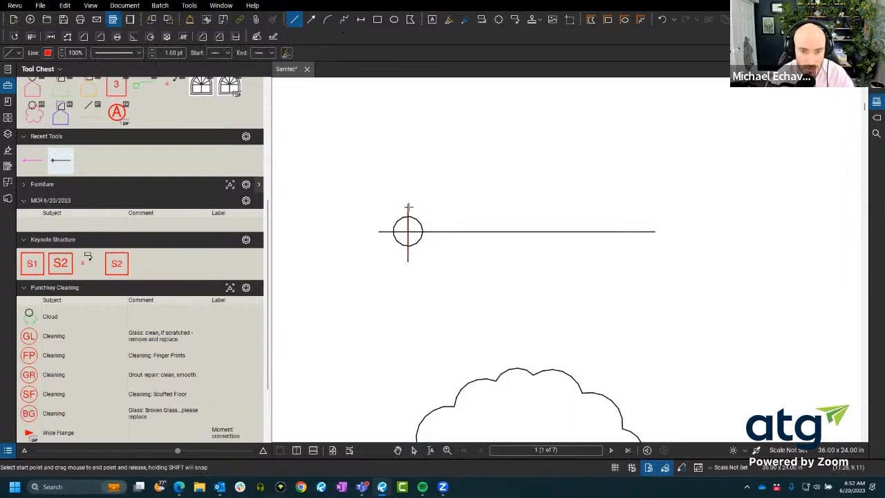
left_click_drag(408, 205, 408, 263)
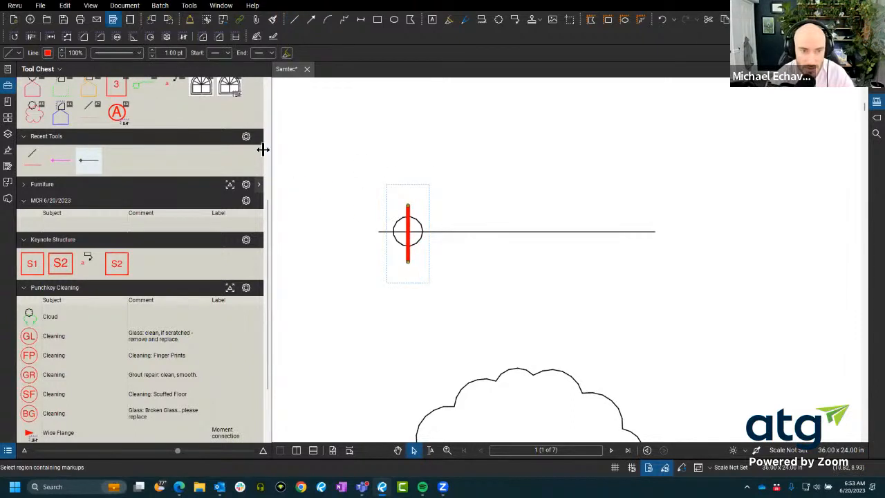
Step: Thin the vertical red line to 0.25 pt and trace the elevation target's full horizontal stroke with a matching 0.25 pt red line
left_click(151, 56)
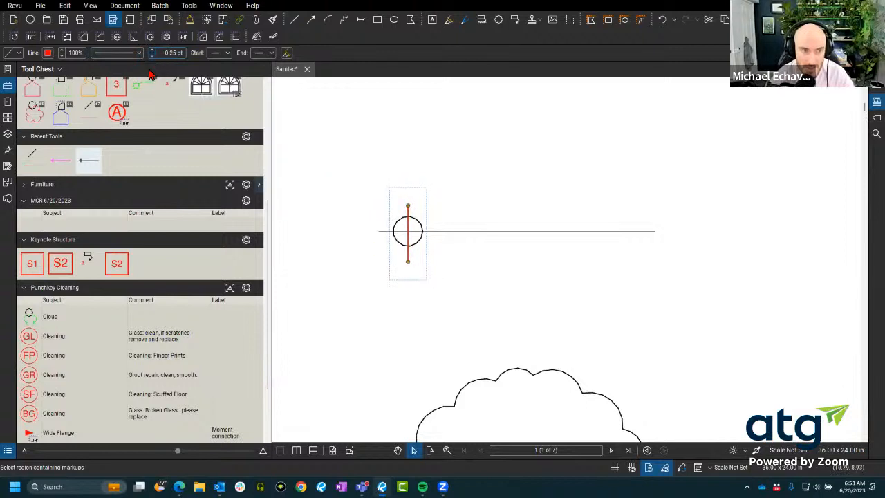
left_click(294, 21)
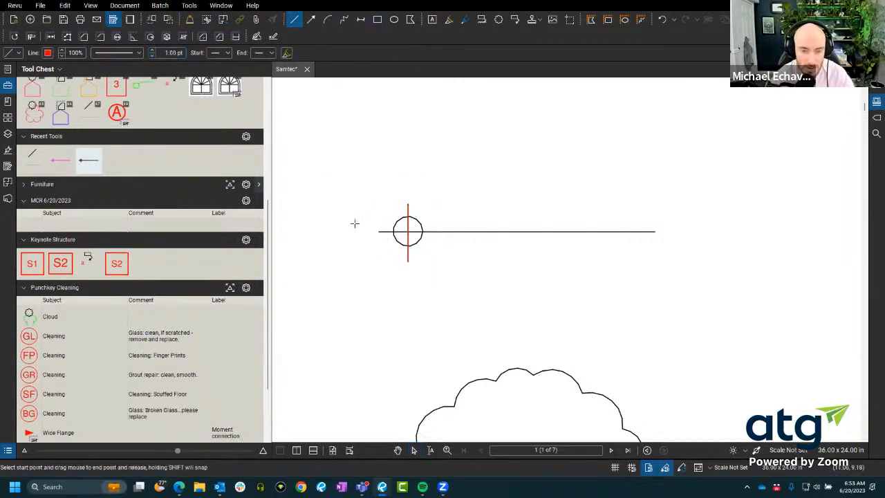
left_click_drag(378, 263, 654, 233)
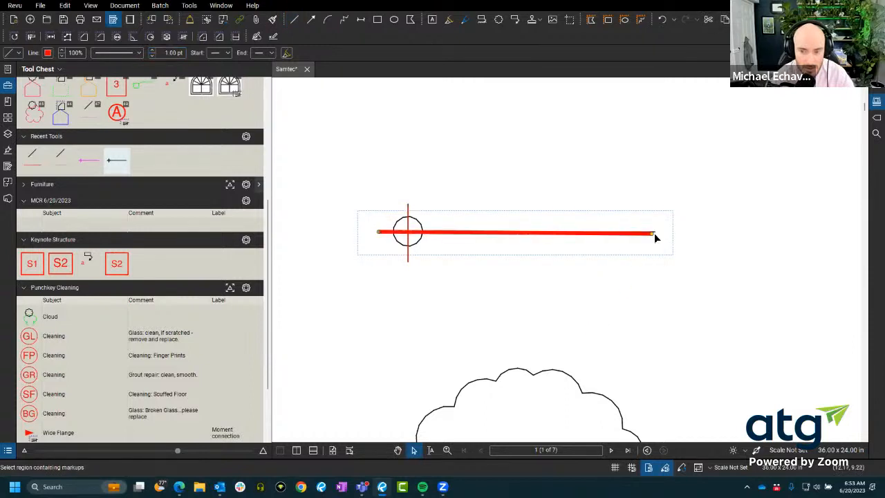
mouse_move(655, 233)
left_mouse_down()
mouse_move(664, 220)
mouse_move(667, 228)
mouse_move(652, 232)
left_mouse_up()
scroll(661, 244, "up", 3)
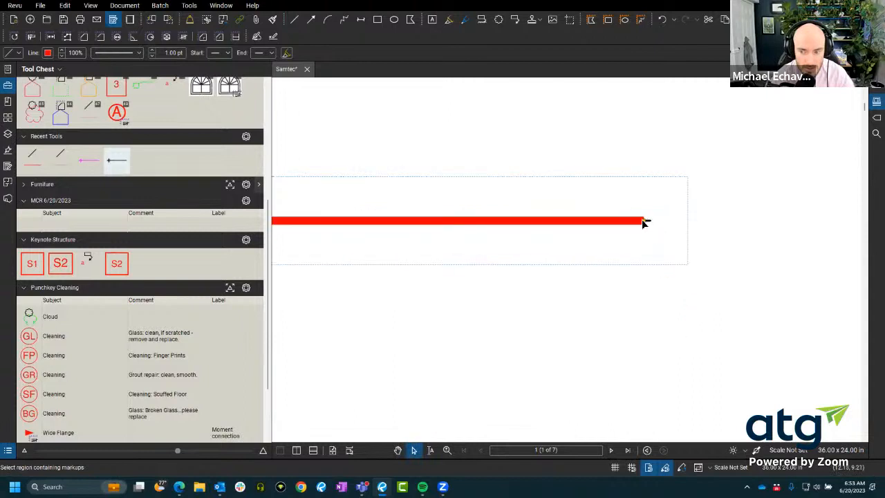
scroll(672, 277, "down", 3)
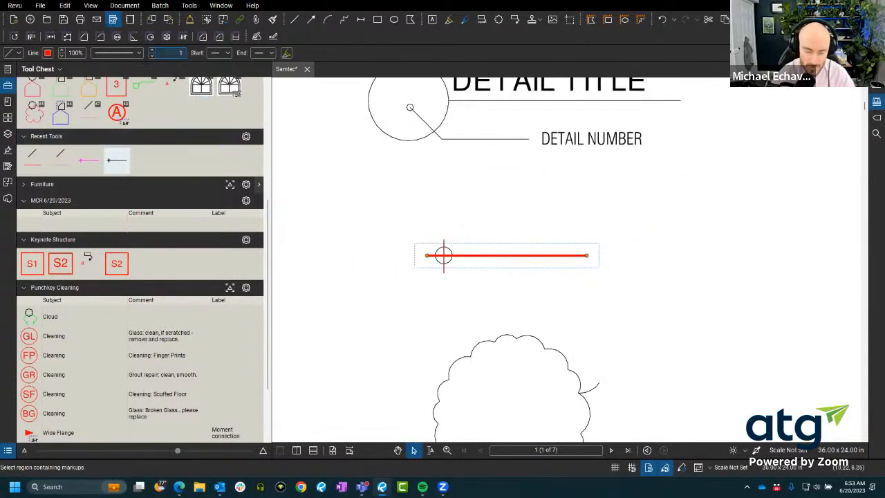
key("Return")
scroll(471, 259, "up", 5)
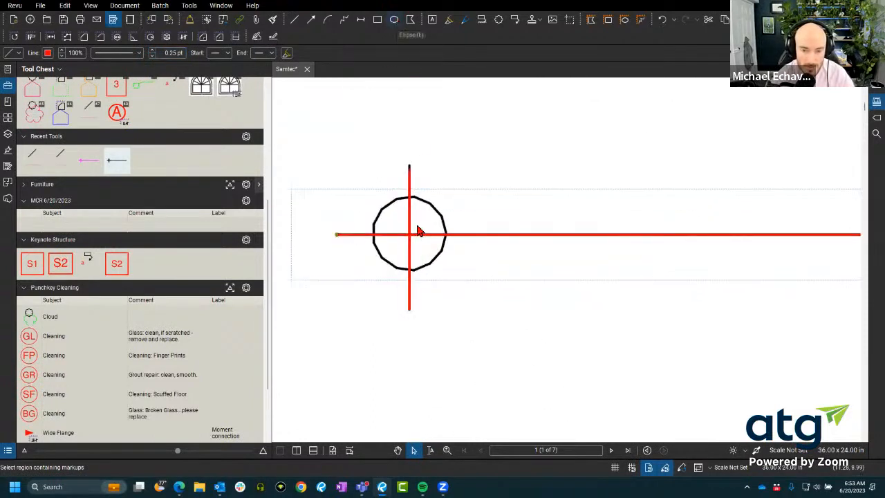
key("e")
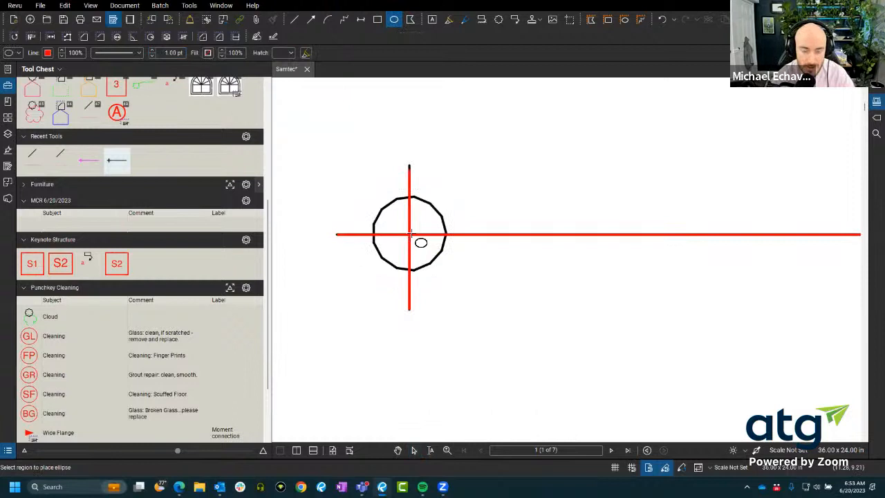
left_click_drag(410, 235, 462, 171)
key("super")
key("super")
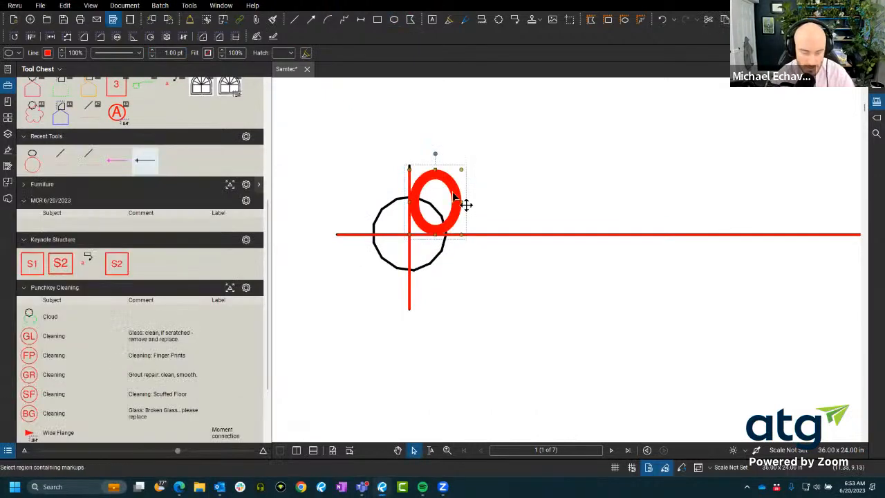
key("Delete")
Step: Draw a red circle over the elevation target's circle, centred on the crossing of the lines, and set its line width to 0.25 pt
left_click(393, 20)
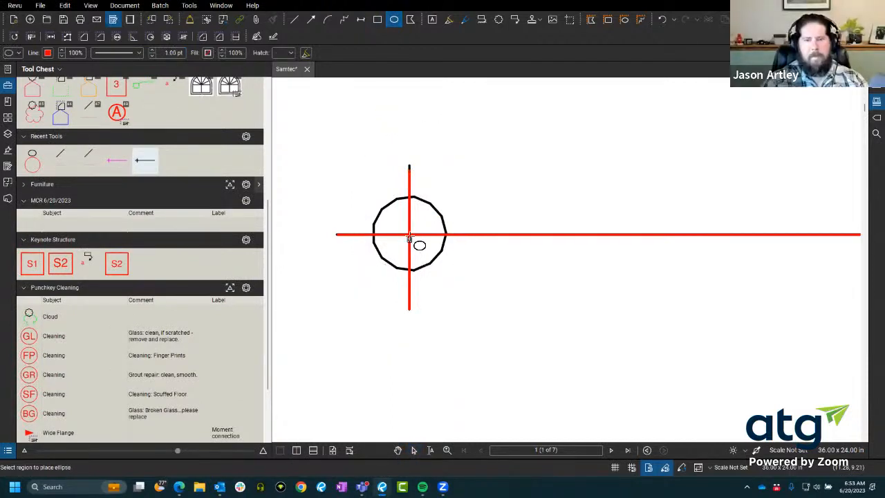
left_click_drag(409, 233, 459, 236)
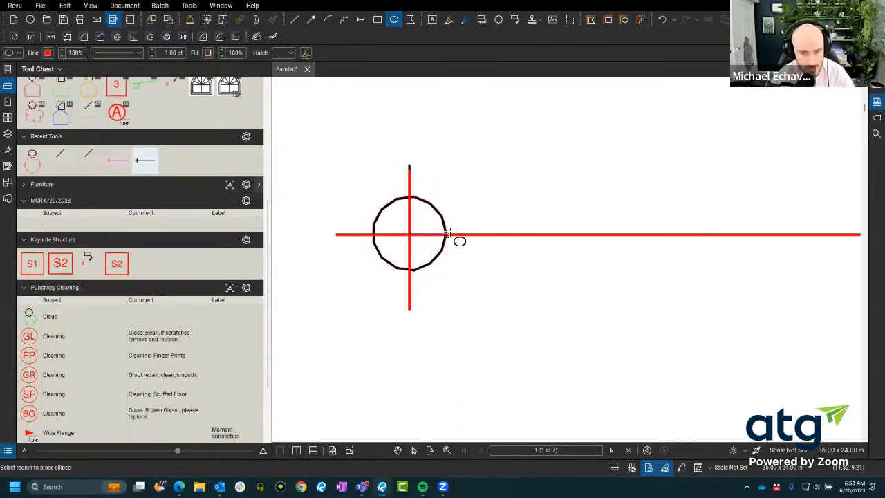
left_click(175, 57)
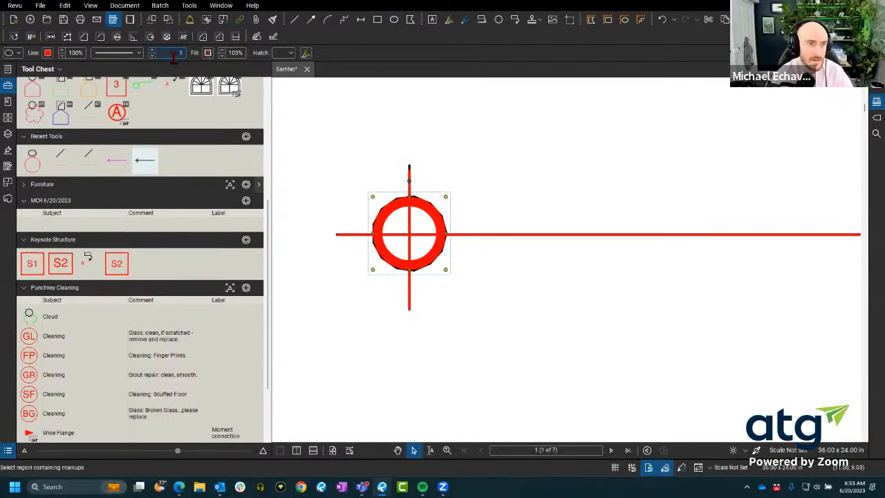
type("0.25")
key("Return")
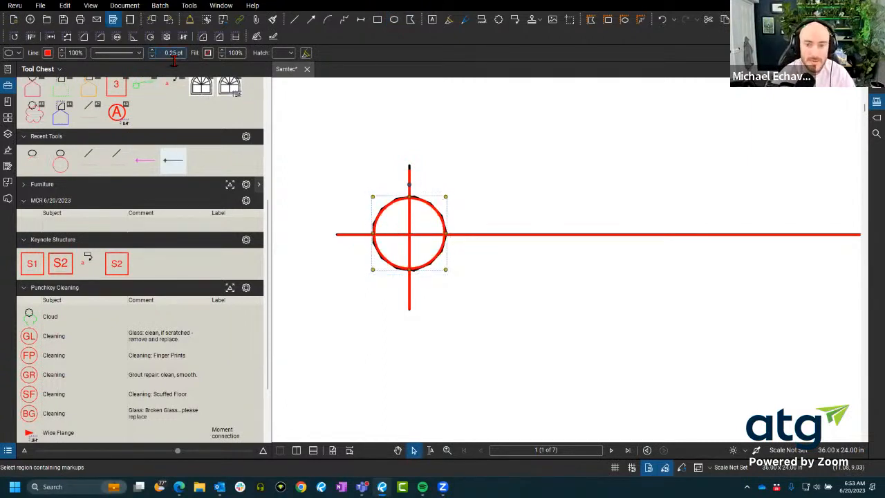
Step: Select the two red lines and the circle and move them together off the elevation target symbol into the blank space at its lower left
scroll(588, 298, "down", 5)
left_click_drag(596, 317, 474, 297)
key("Escape")
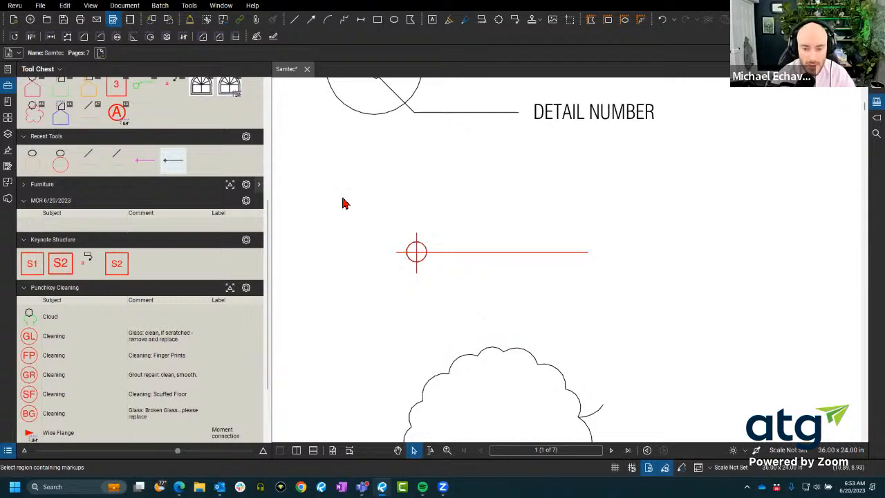
left_click_drag(343, 197, 680, 336)
scroll(415, 249, "down", 3)
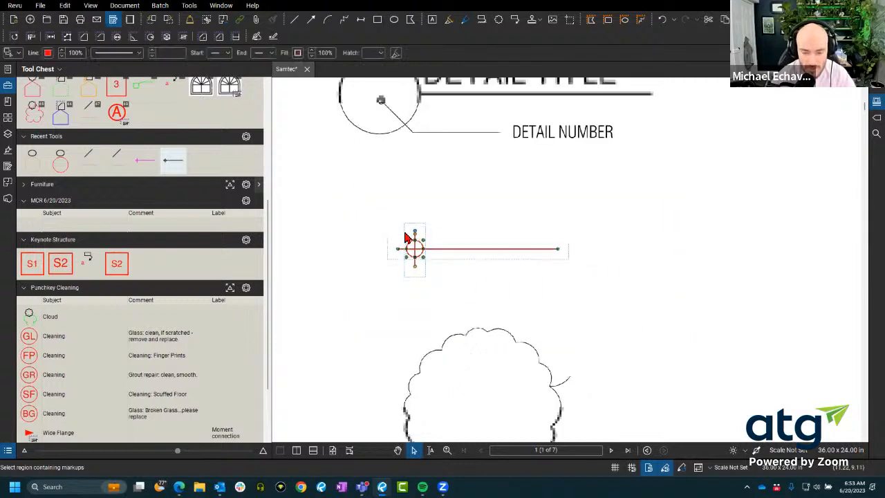
scroll(342, 283, "up", 3)
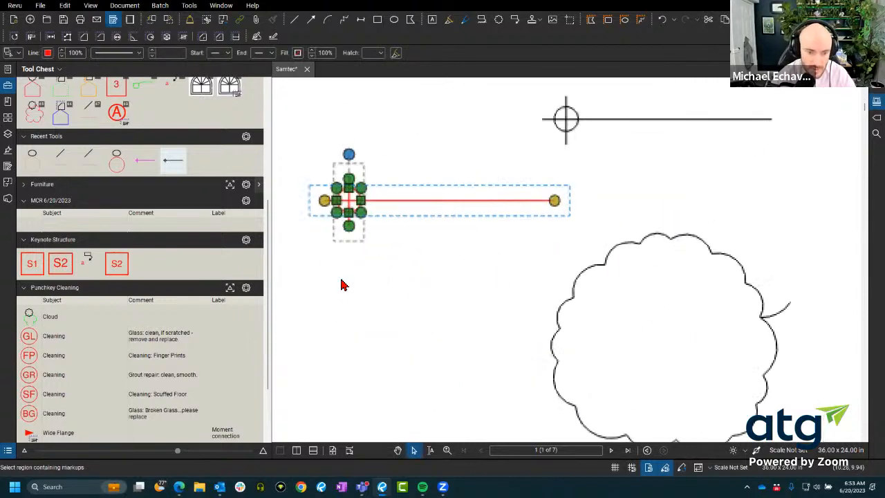
right_click(366, 221)
key("Escape")
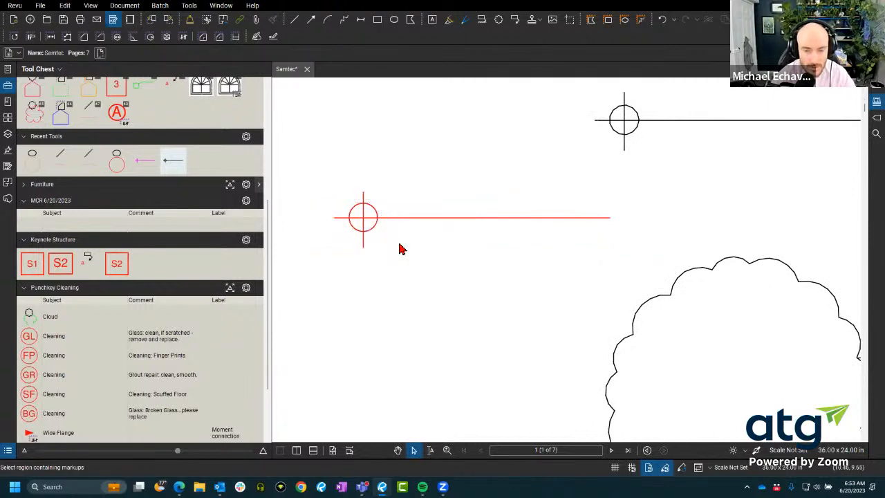
Step: Group the red circle and both lines into one markup and add the group to the MCR 6/20/2023 tool set
left_click_drag(325, 171, 684, 303)
left_click_drag(503, 281, 302, 144)
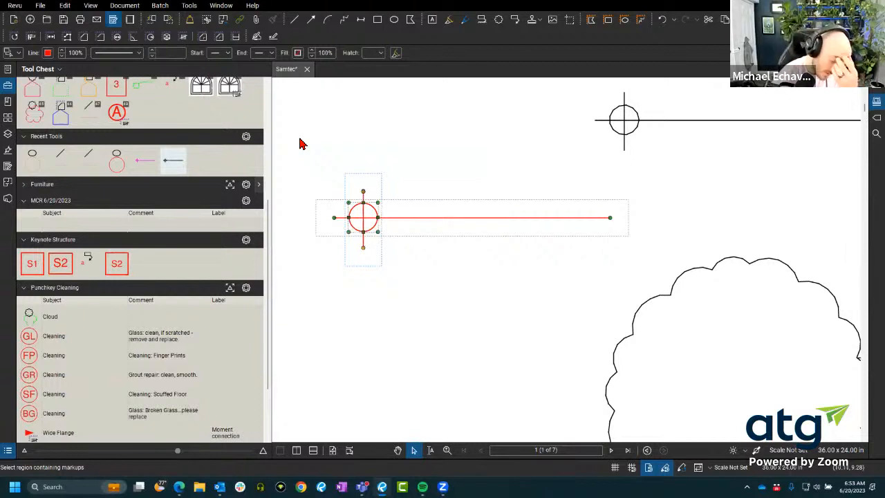
scroll(408, 296, "down", 3)
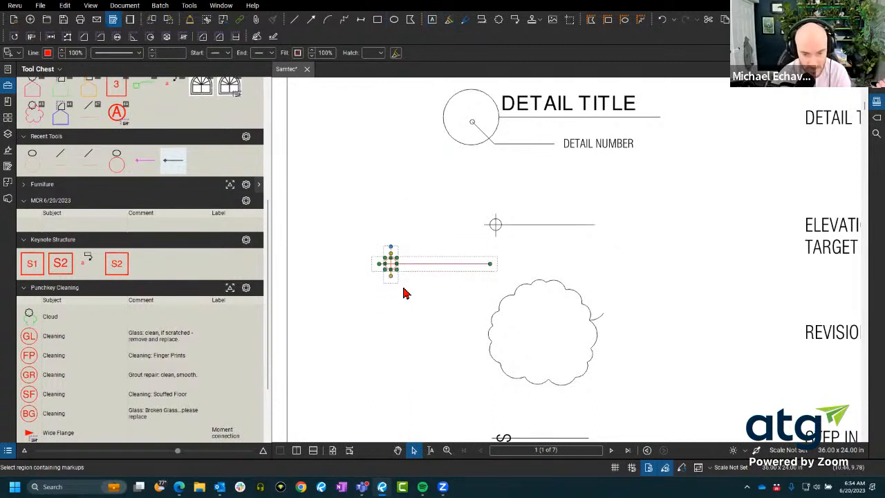
scroll(405, 293, "up", 3)
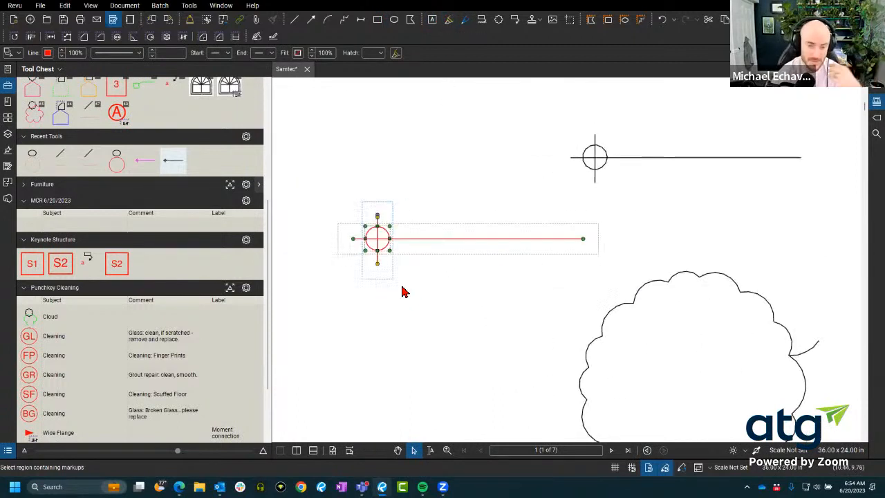
right_click(381, 240)
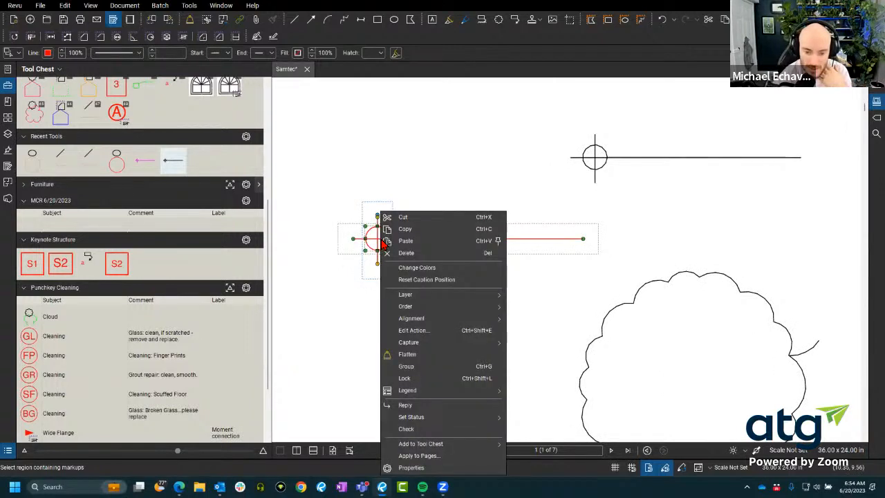
left_click(455, 367)
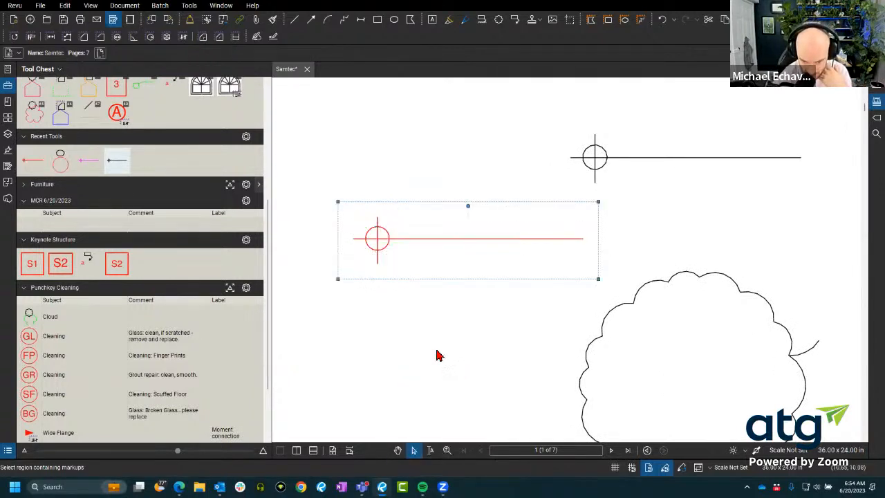
left_click_drag(391, 255, 375, 268)
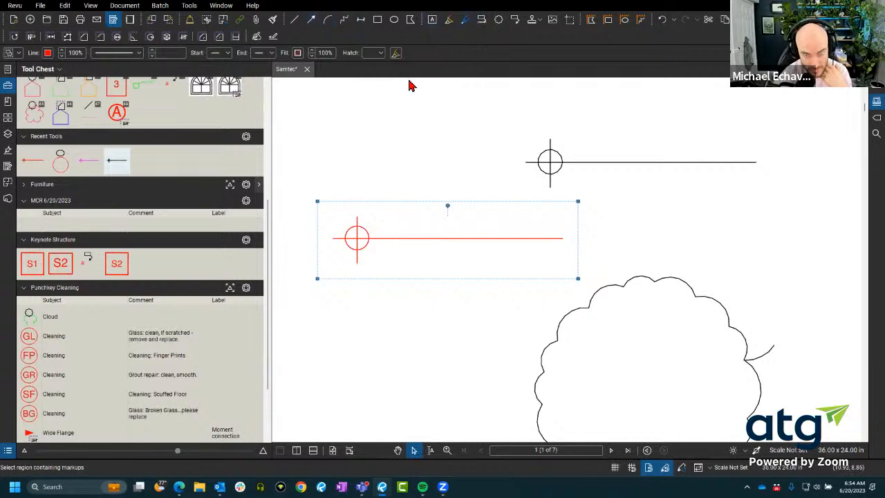
left_click_drag(377, 279, 32, 222)
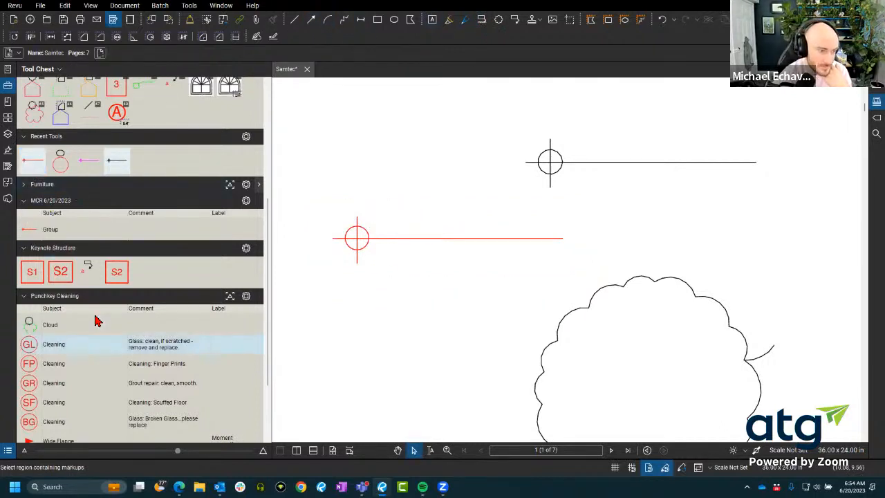
Step: Place a test copy of the new Group tool beside the STEP IN FOOTING entry and delete it again
double_click(68, 231)
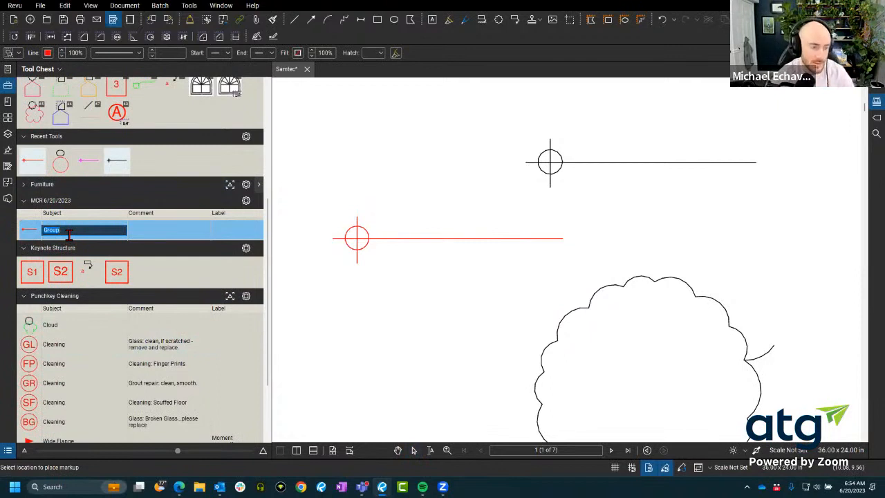
key("Escape")
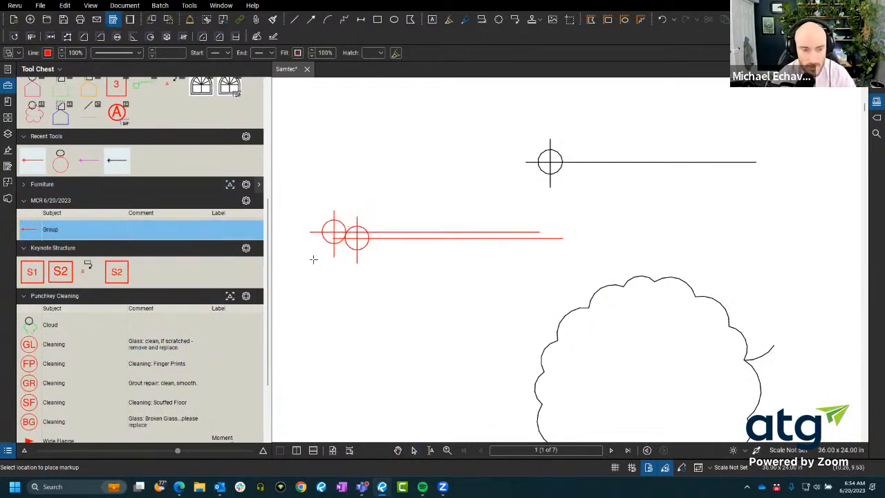
scroll(356, 201, "down", 3)
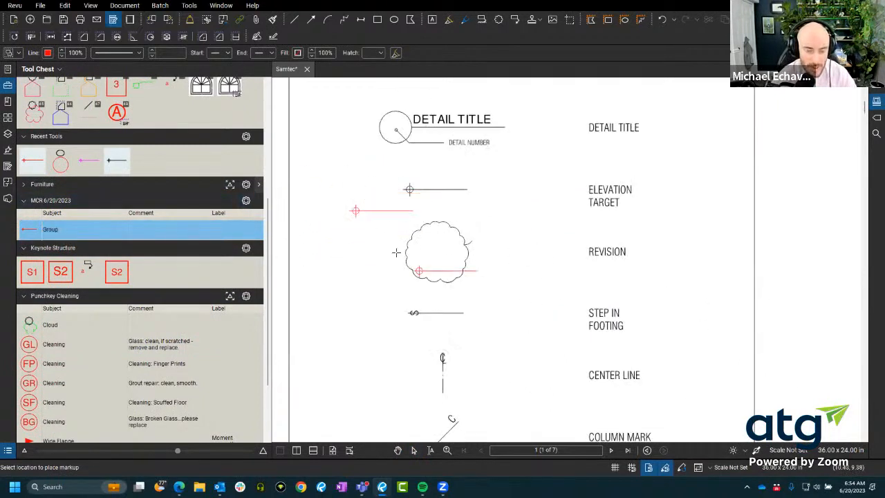
left_click(520, 289)
left_click(537, 293)
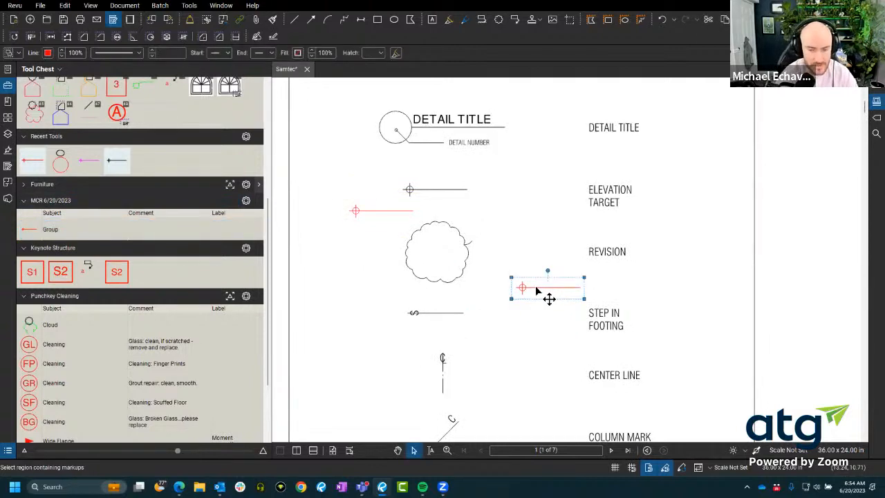
key("Delete")
Step: Add the recently used black elevation target snapshot to the MCR 6/20/2023 tool set and set that tool set's scale to 1/8" = 1'-0"
left_click_drag(118, 160, 61, 229)
scroll(326, 269, "down", 5)
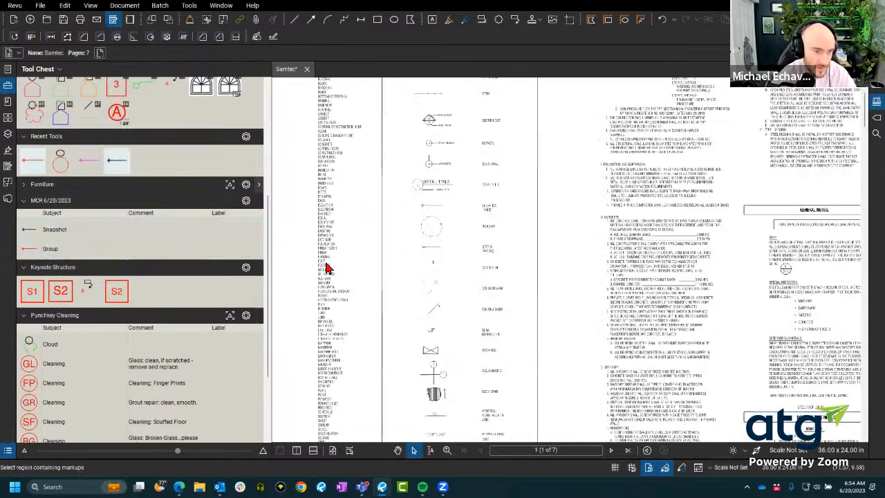
left_click(246, 200)
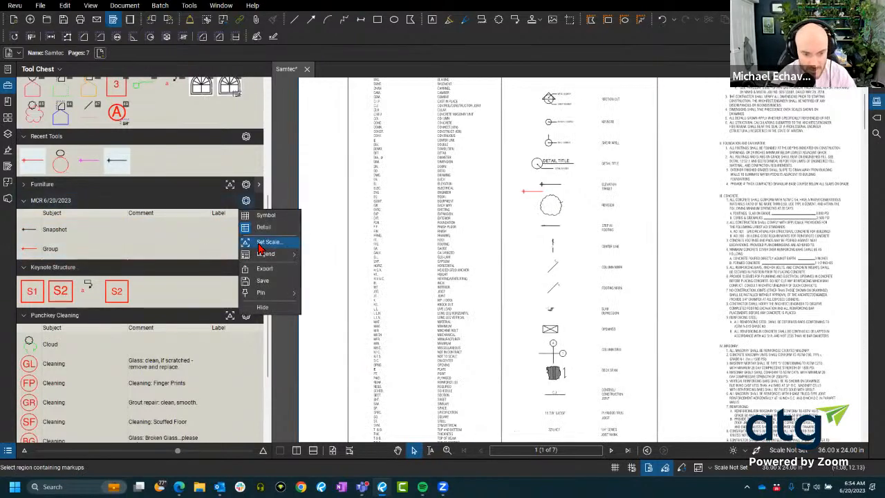
left_click(260, 246)
left_click(457, 235)
scroll(415, 277, "down", 3)
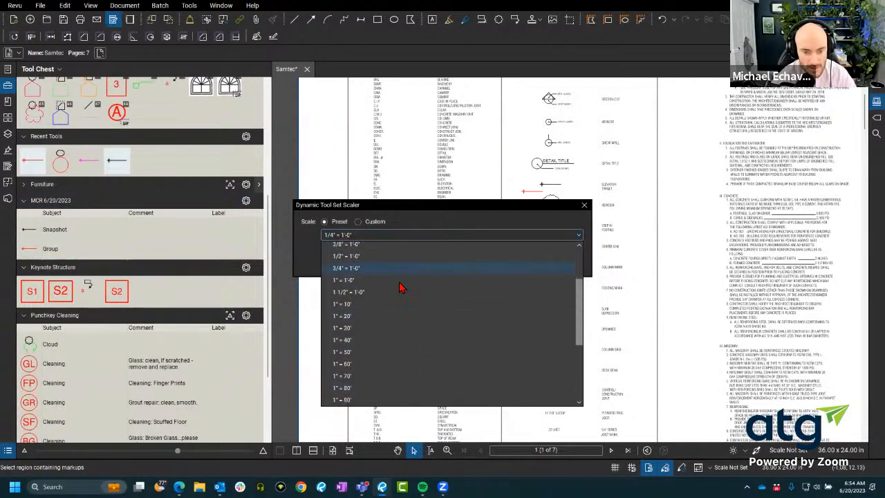
scroll(390, 323, "down", 2)
scroll(394, 303, "up", 5)
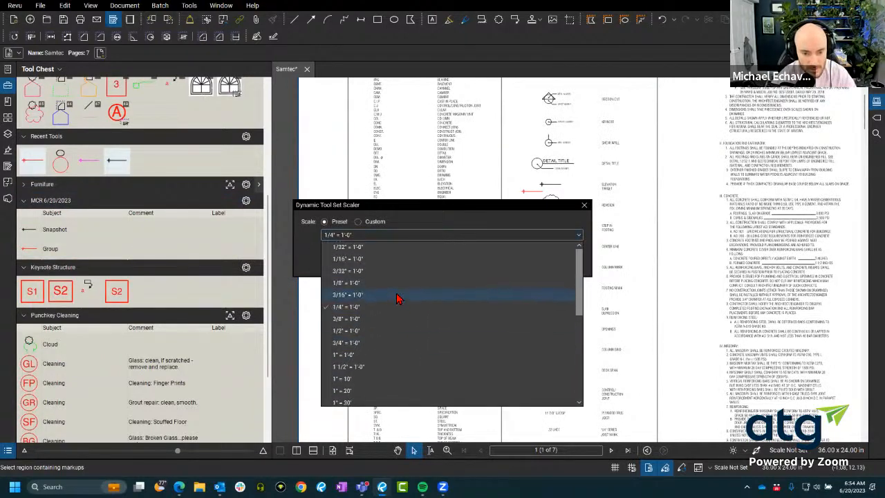
left_click(405, 278)
left_click(532, 265)
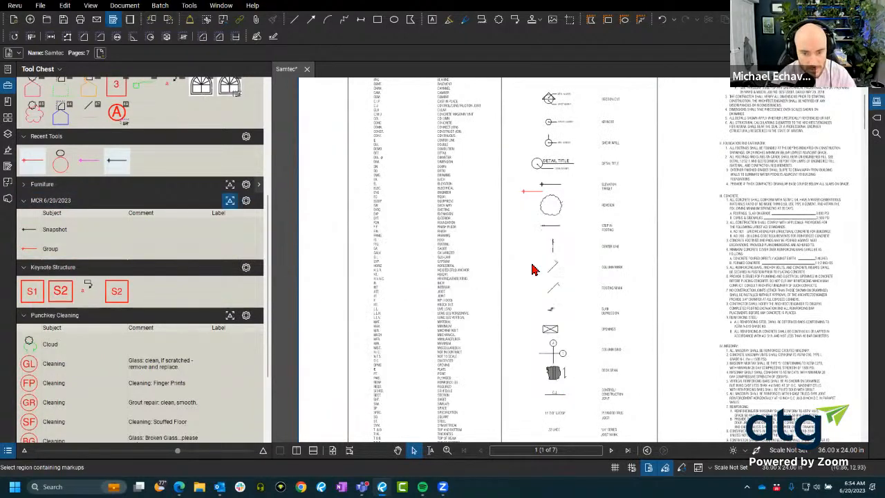
Step: Open the pinned sheet A1.2.0 - 2ND FLOOR REFERENCE PLAN.pdf and bring its grid bubbles into view
scroll(95, 194, "up", 4)
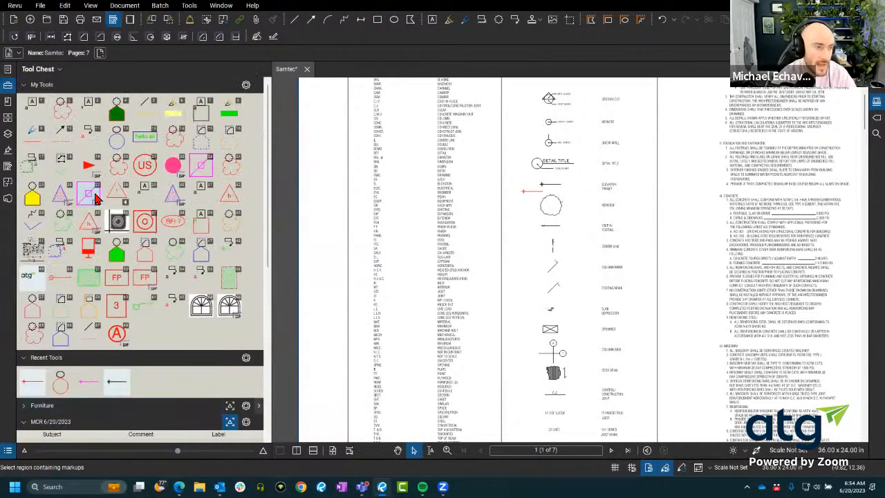
left_click(7, 69)
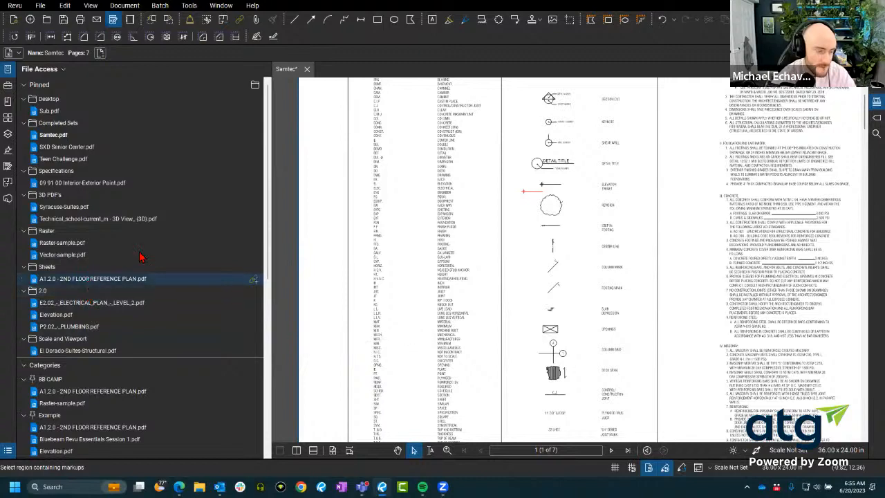
left_click(139, 278)
left_click_drag(601, 247, 325, 216)
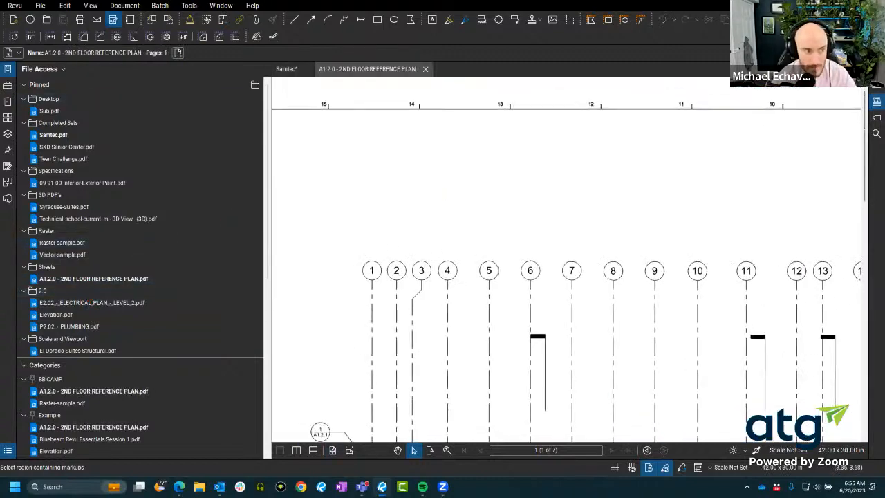
Step: Show the Tool Chest and turn off scaling for the MCR 6/20/2023 tool set
left_click(7, 69)
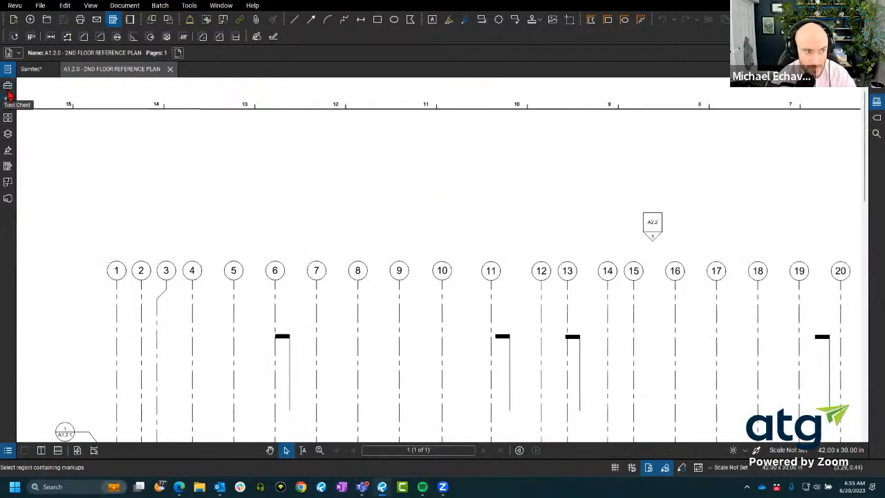
left_click(8, 85)
scroll(96, 291, "down", 5)
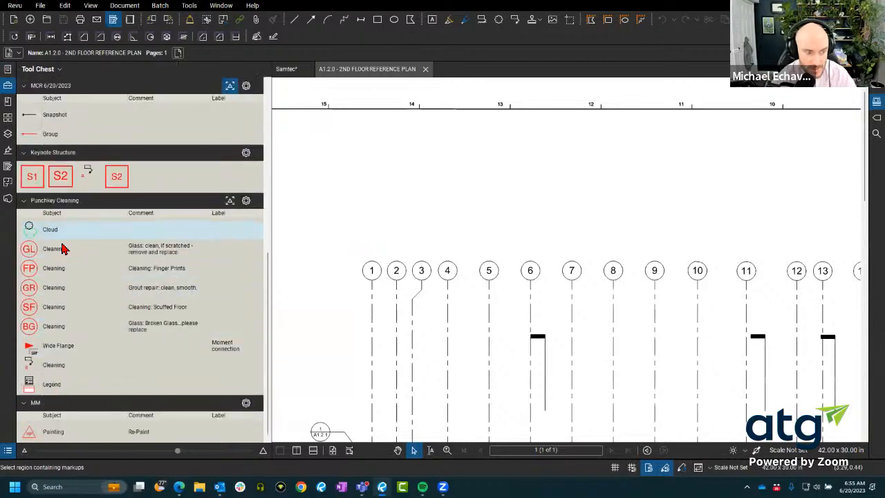
scroll(88, 259, "up", 4)
left_click(49, 354)
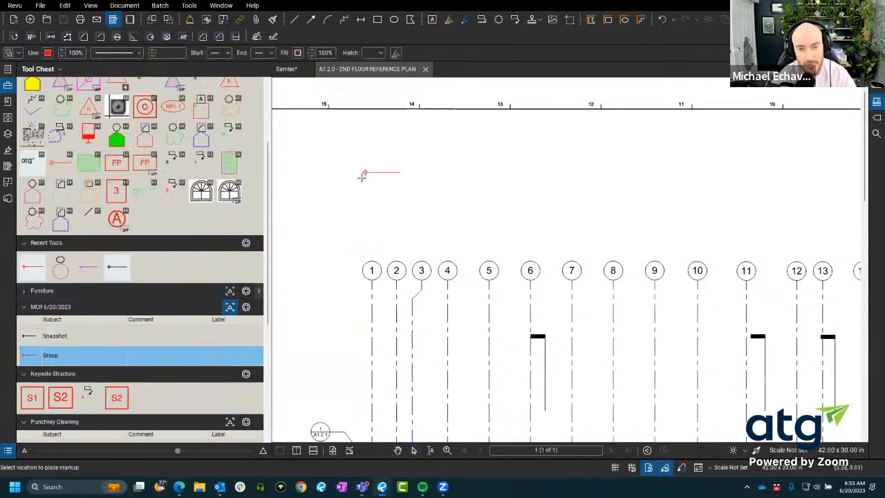
left_click(362, 177)
key("Escape")
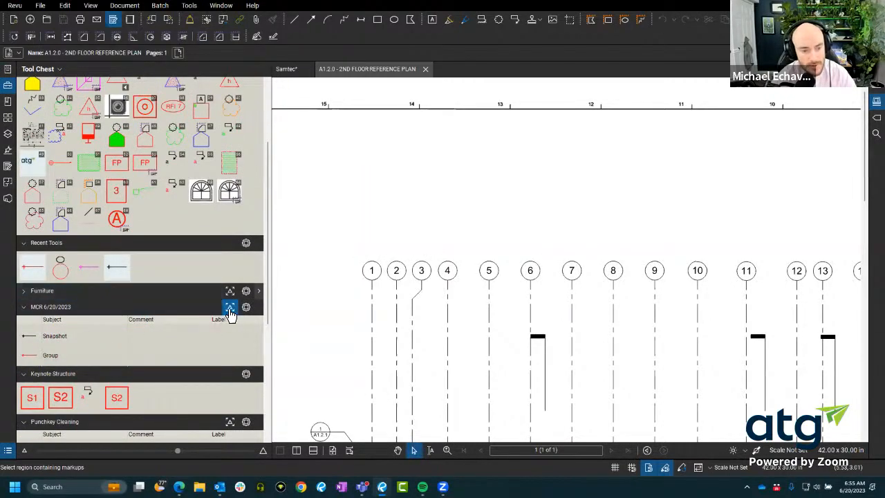
Step: Place unscaled copies of the red Group and black Snapshot elevation target tools above grid bubble 1, the black one underneath
left_click(50, 354)
left_click(346, 177)
left_click(108, 336)
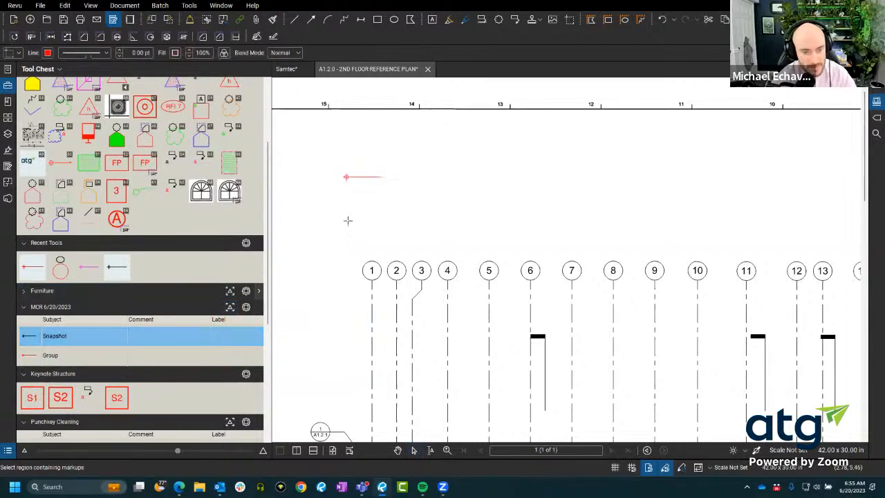
left_click(350, 192)
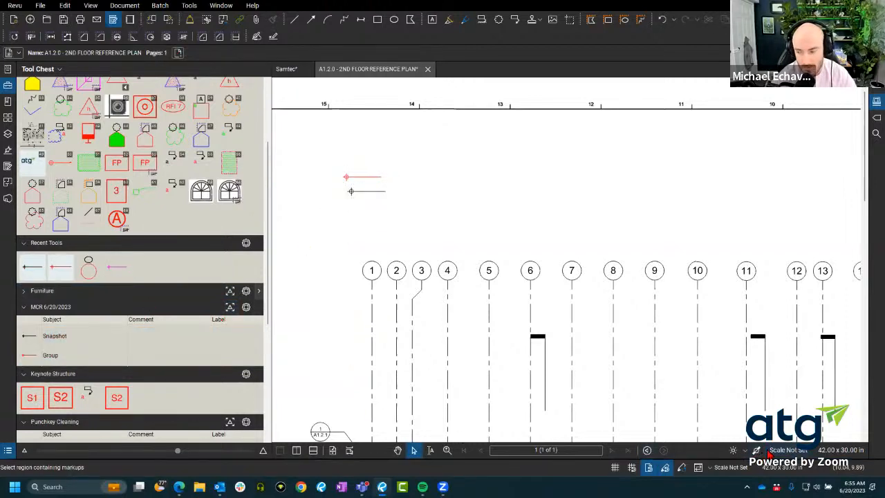
Step: Set the floor plan page's scale to the preset 1/16" = 1'-0"
left_click(770, 453)
left_click(435, 233)
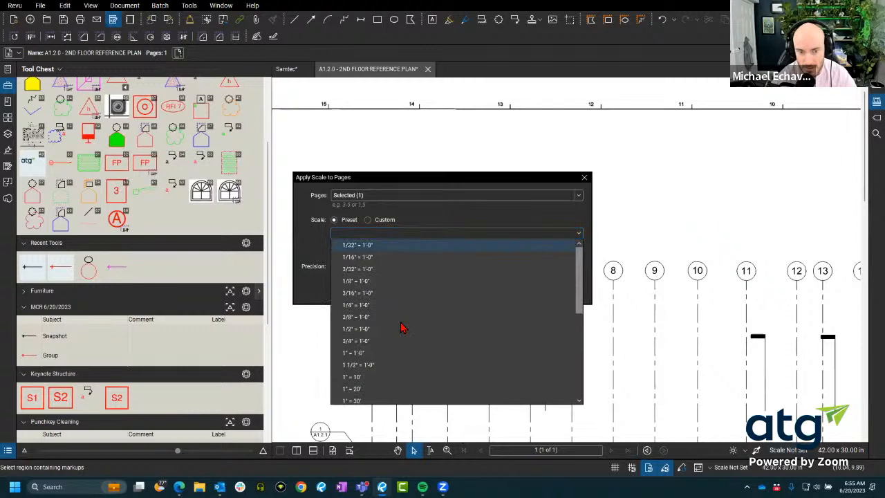
left_click(415, 257)
left_click(530, 289)
Step: Turn the MCR 6/20/2023 tool set's scaling back on and place the Group and Snapshot tools below the two unscaled targets
scroll(389, 205, "up", 5)
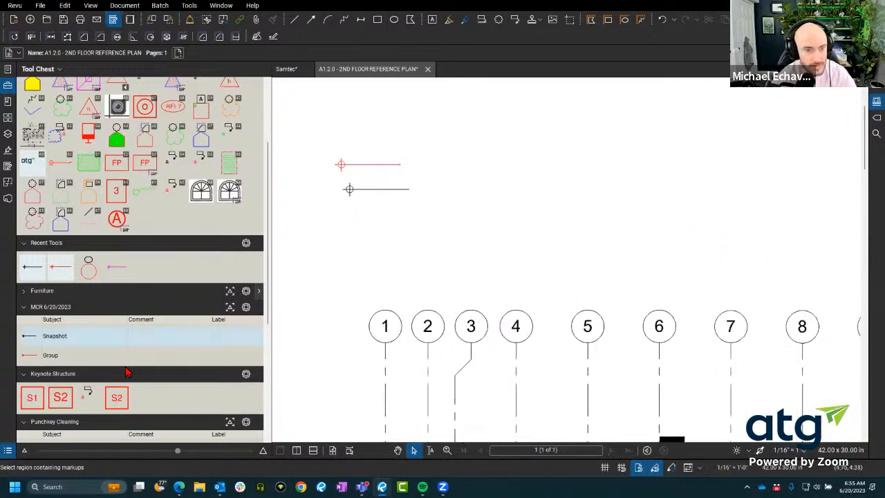
left_click(76, 357)
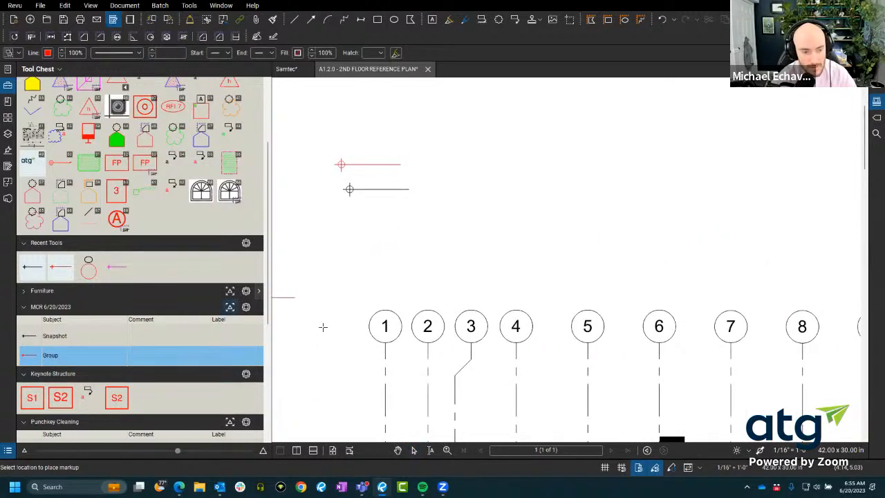
left_click(367, 216)
left_click(78, 338)
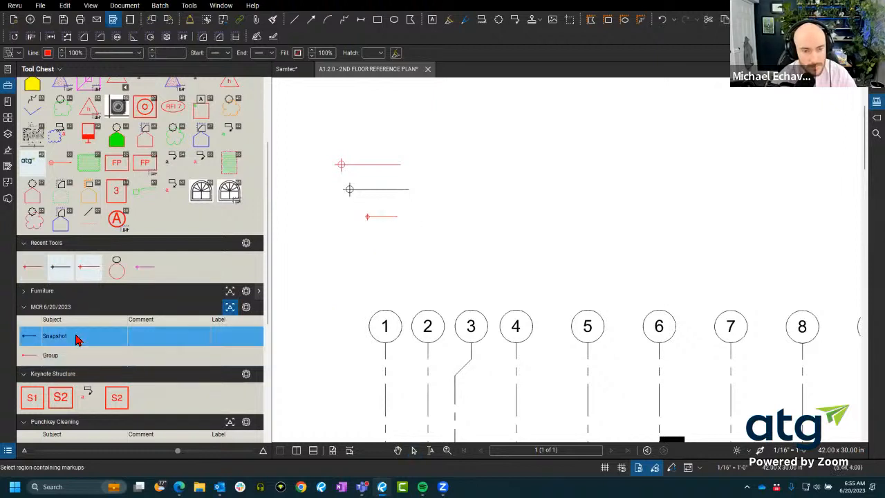
left_click(367, 229)
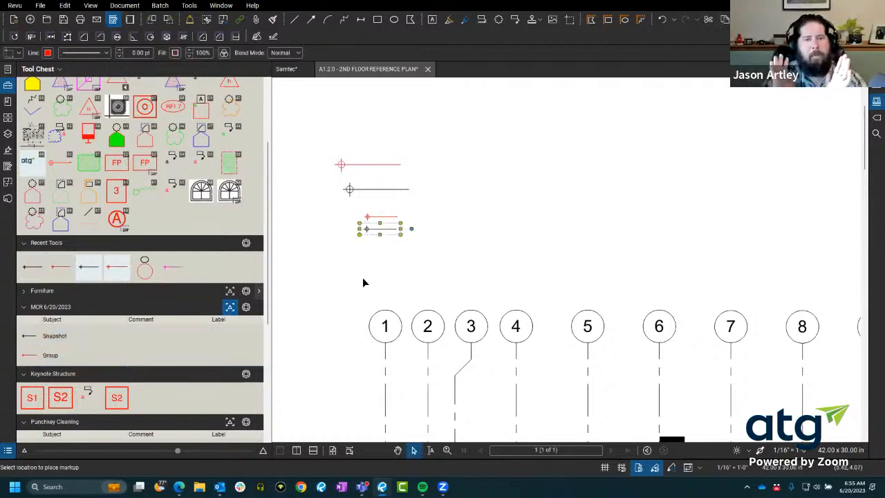
left_click(363, 278)
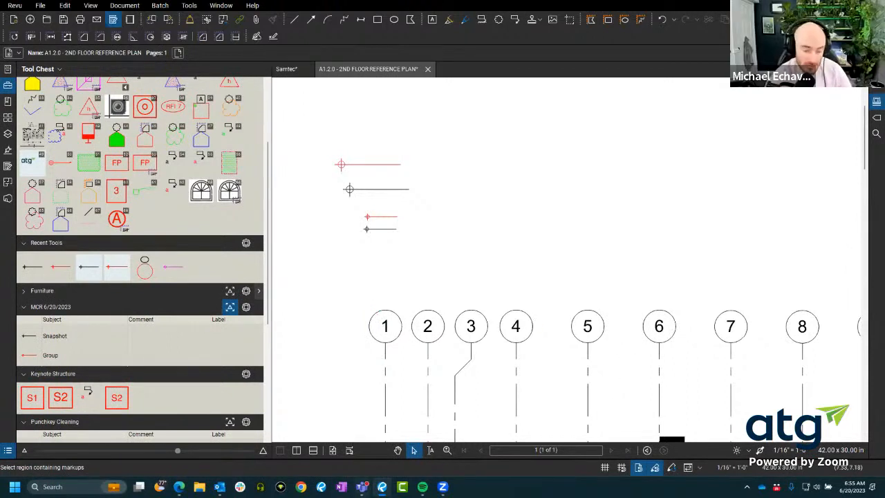
left_click(302, 487)
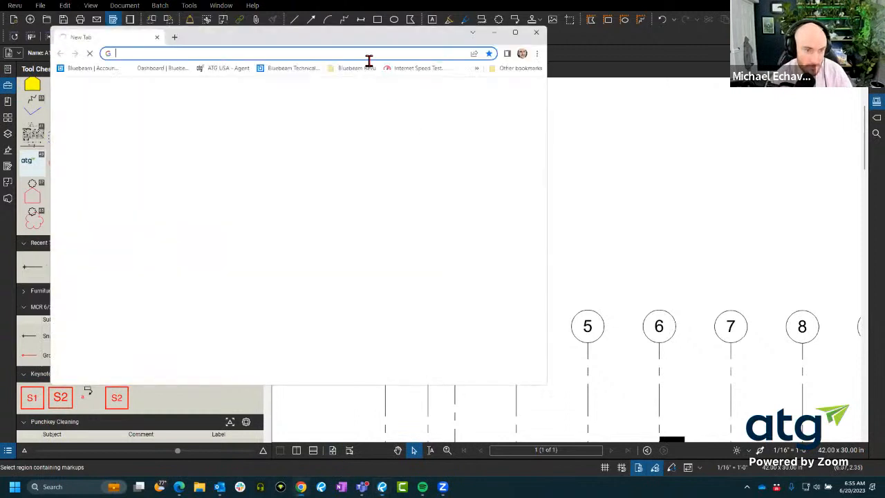
left_click_drag(359, 36, 359, 0)
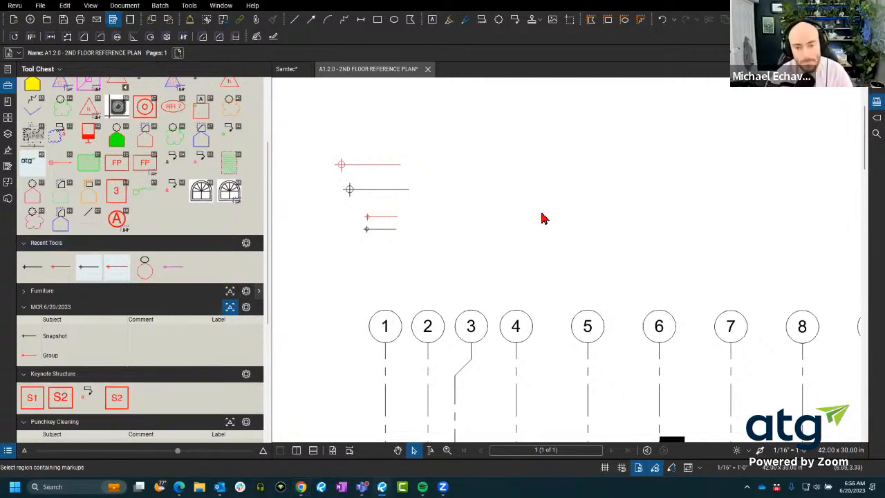
Step: Examine the four placed elevation targets up close and from afar, comparing the scaled pair with the unscaled pair
left_click_drag(381, 279, 504, 284)
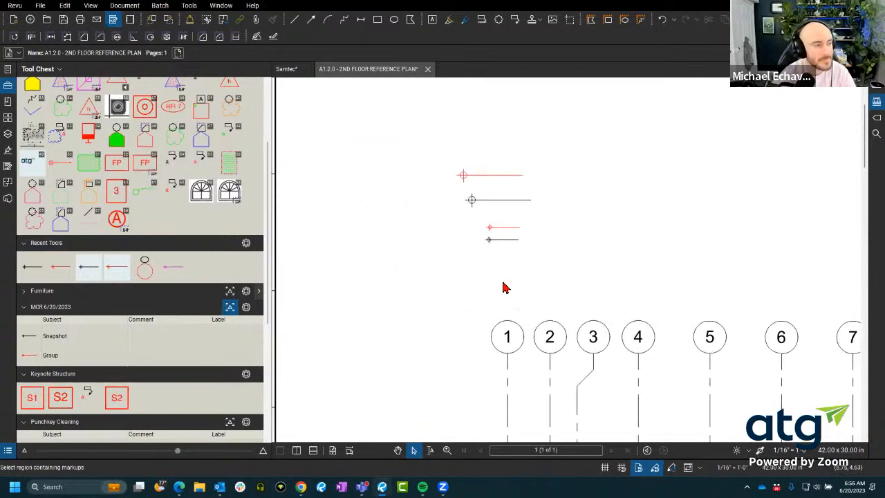
scroll(505, 286, "up", 1)
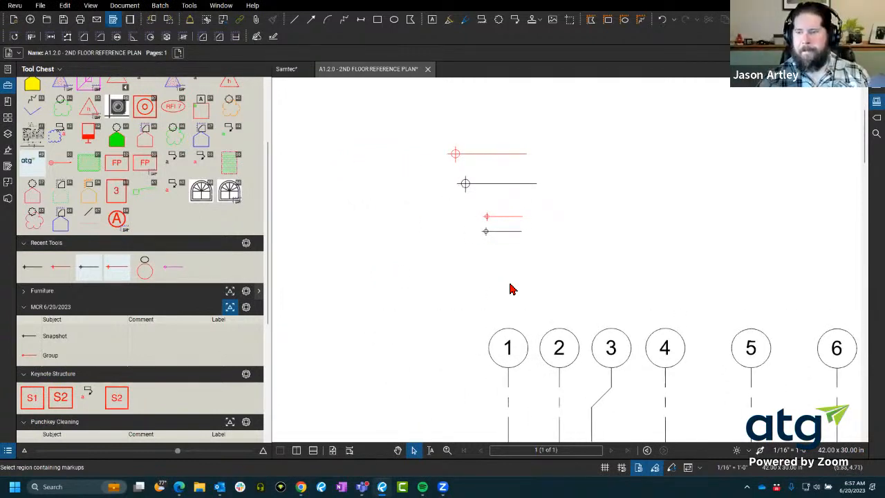
scroll(484, 220, "up", 7)
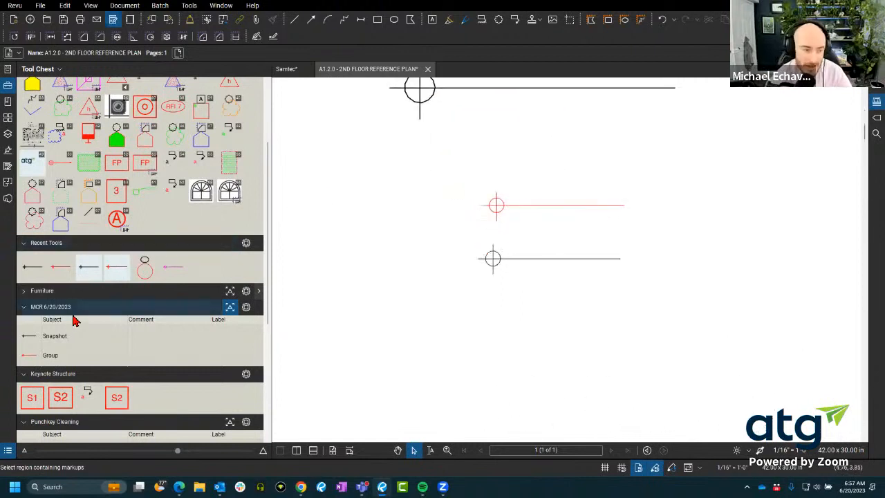
scroll(482, 299, "up", 2)
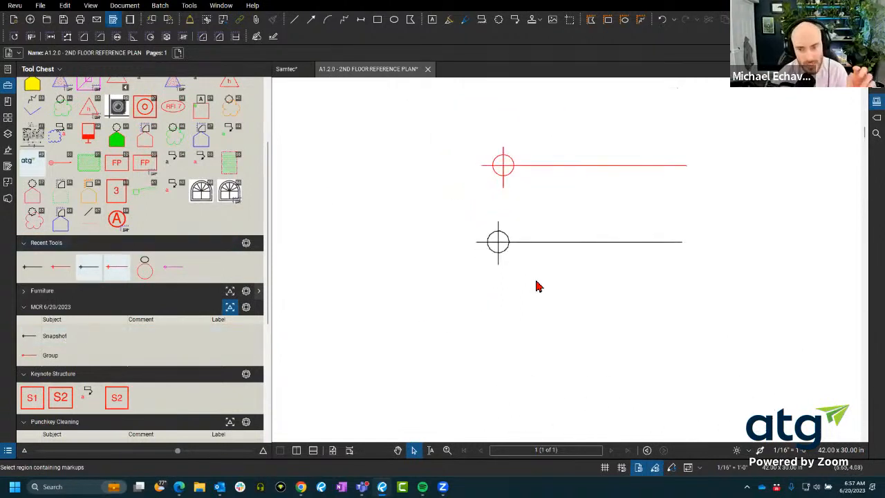
left_click_drag(548, 277, 448, 335)
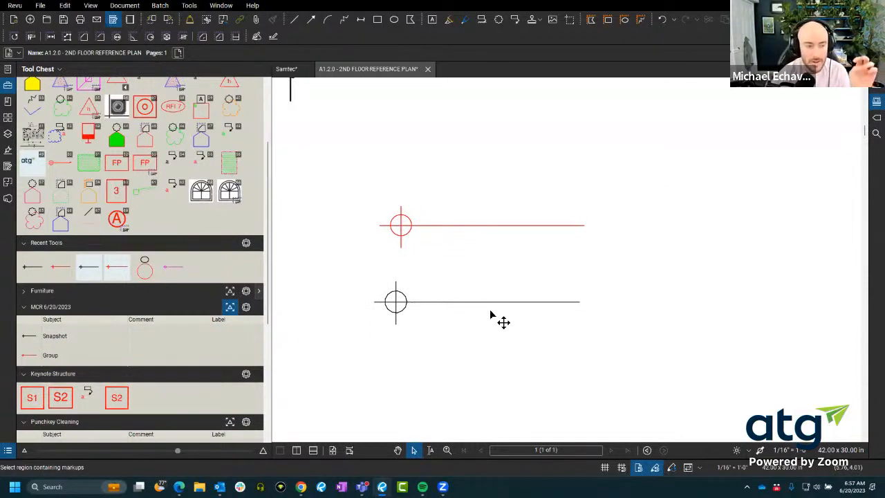
scroll(495, 319, "down", 3)
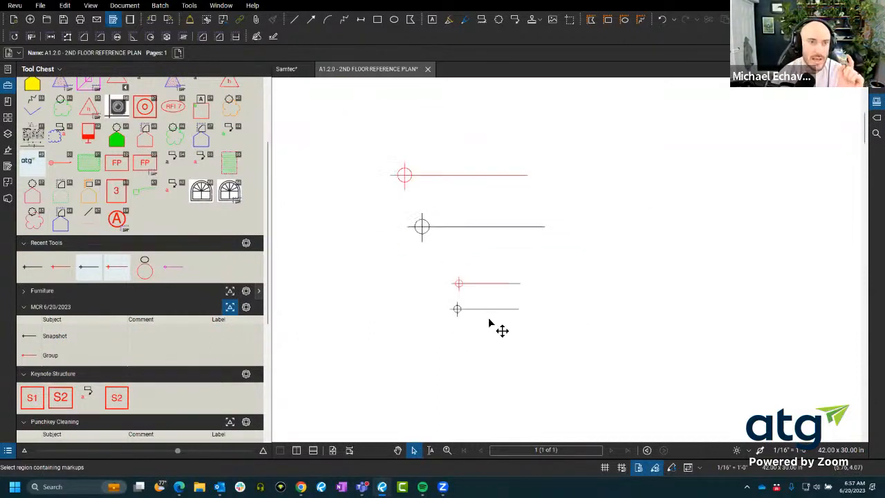
left_click_drag(628, 306, 474, 344)
scroll(477, 332, "down", 3)
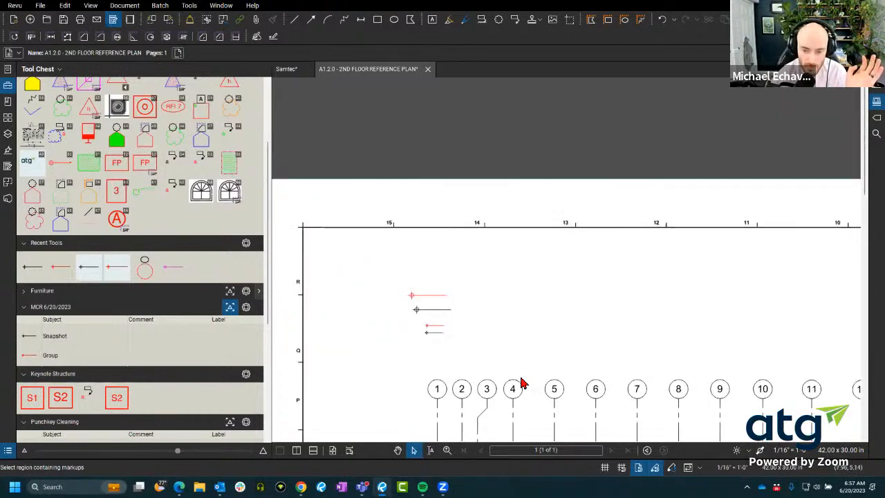
scroll(418, 348, "up", 2)
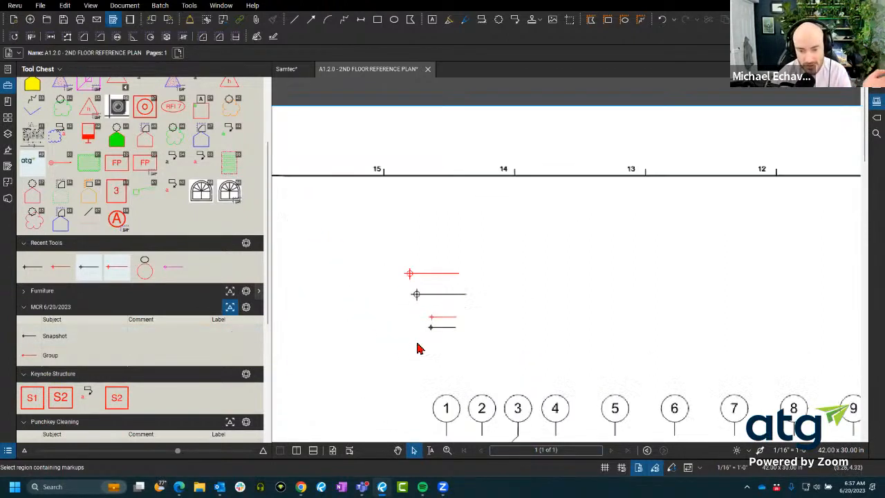
scroll(418, 348, "up", 2)
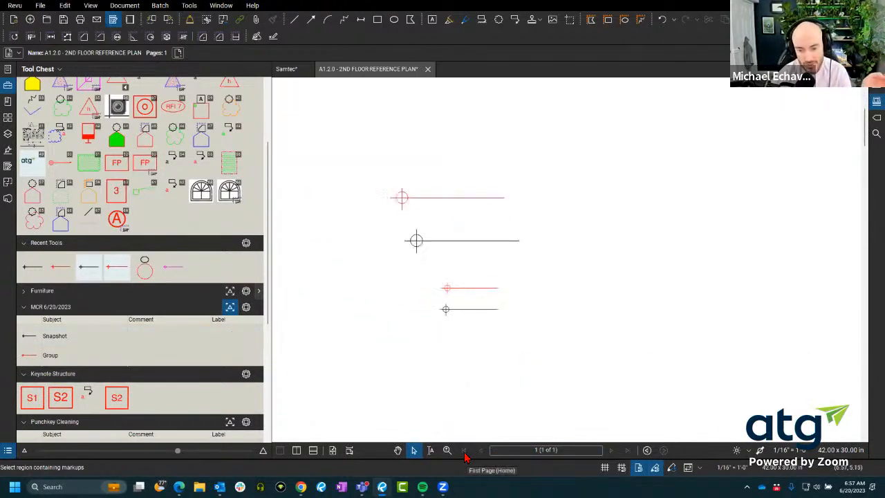
Step: In the Samtec document, draw a red line over the DETAIL TITLE underline, extending it to the centre of the detail circle
left_click(284, 71)
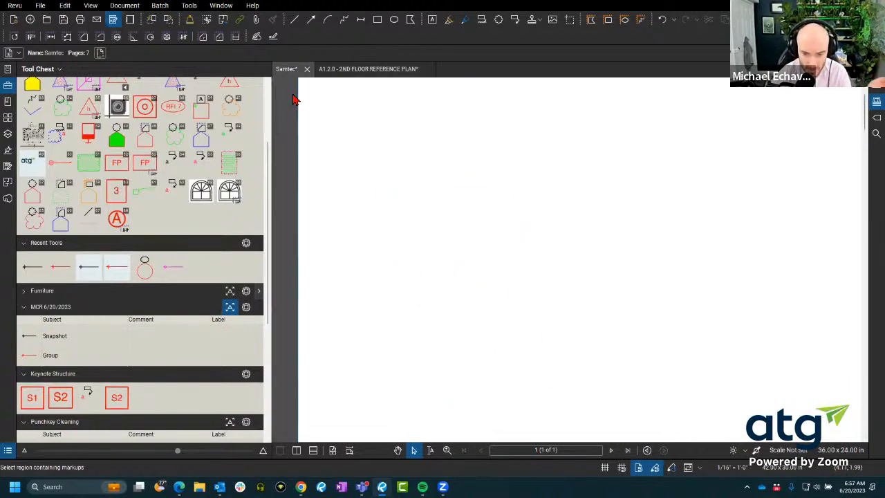
scroll(390, 149, "up", 4)
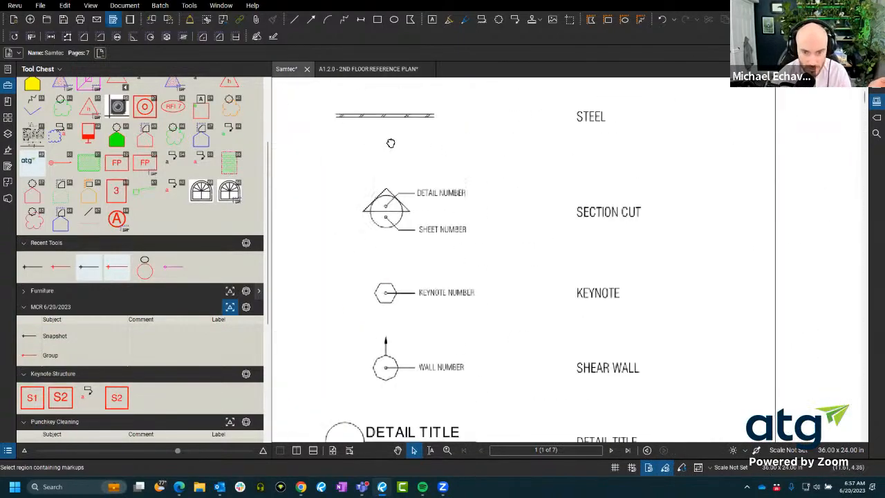
scroll(417, 320, "down", 3)
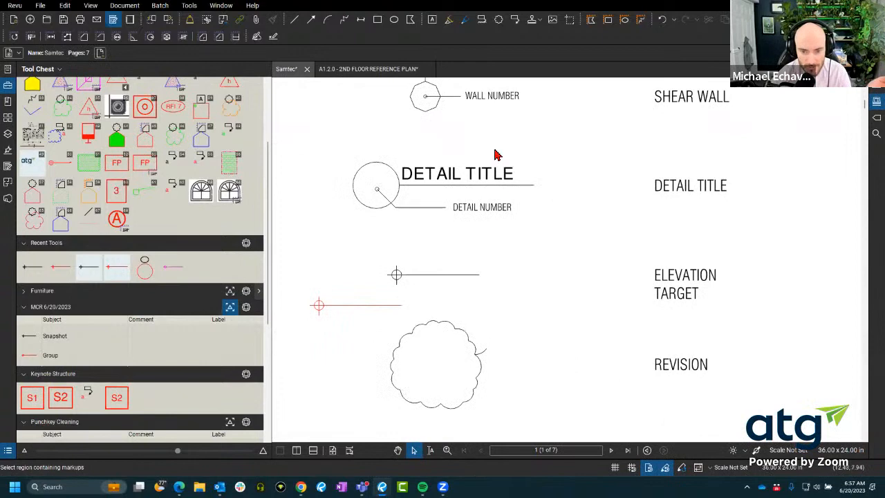
scroll(408, 251, "up", 2)
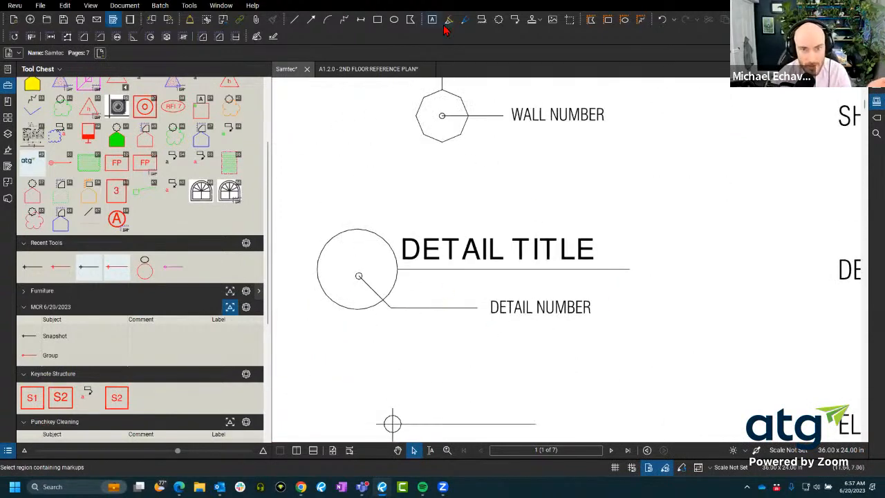
left_click(395, 20)
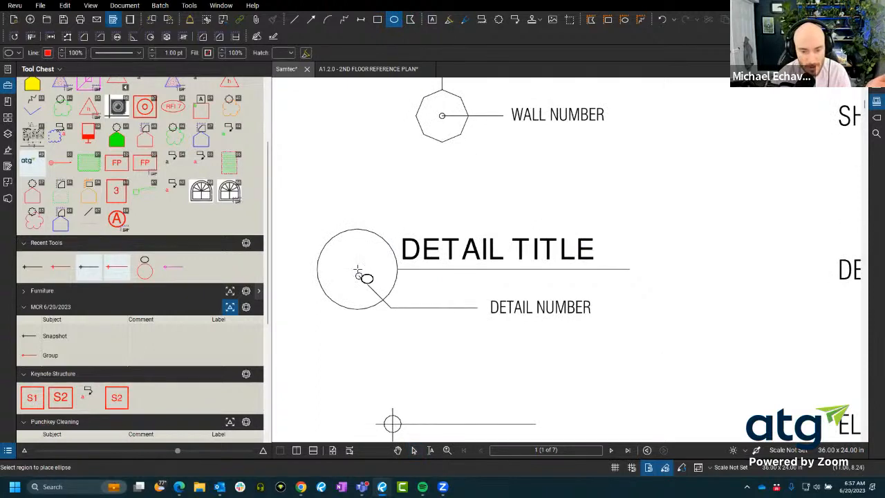
left_click(295, 20)
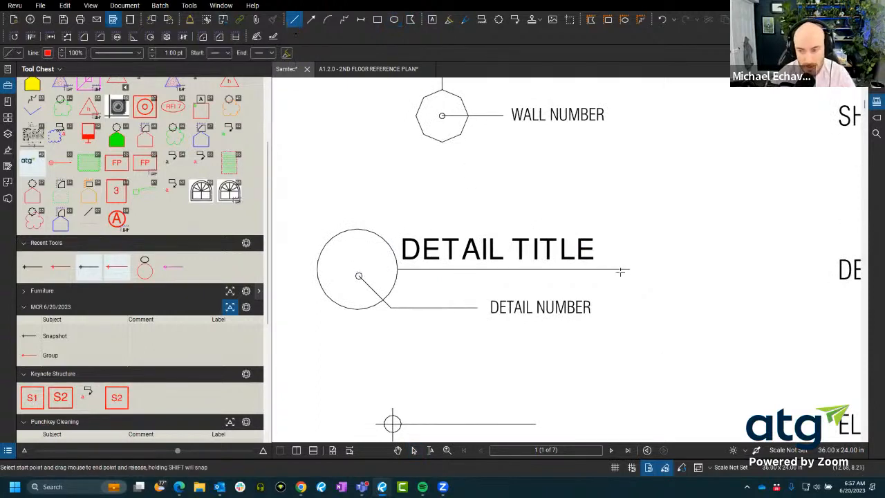
mouse_move(630, 271)
left_mouse_down()
mouse_move(368, 279)
mouse_move(355, 269)
left_mouse_up()
Step: Draw a vertical red line through the detail circle's centre, spanning its full diameter
scroll(346, 270, "up", 3)
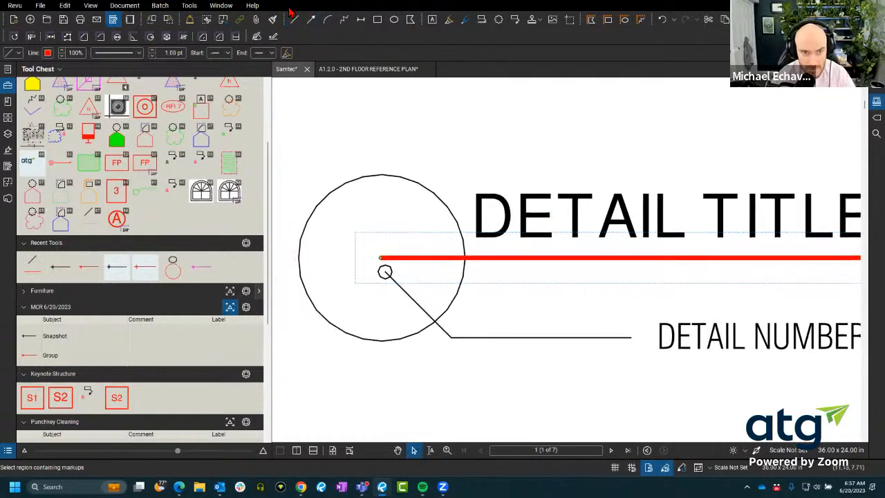
key("l")
left_click_drag(381, 176, 381, 339)
left_click(474, 311)
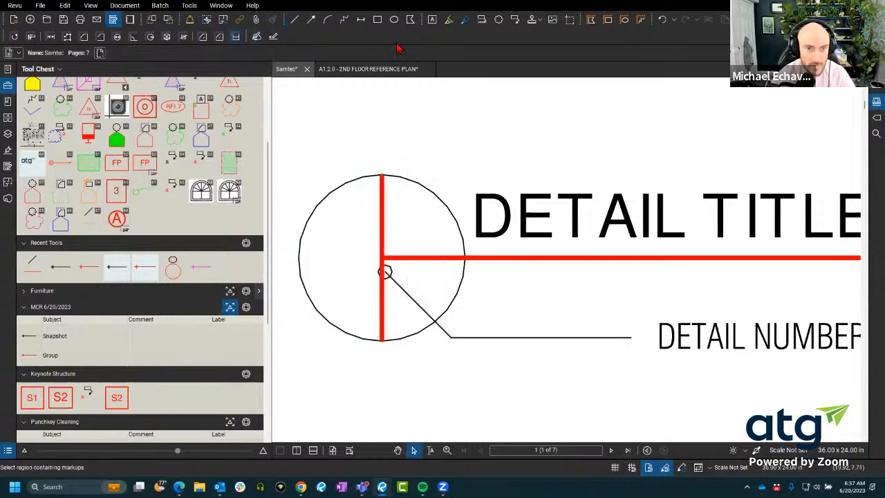
Step: Trace the detail circle with a red ellipse drawn from the intersection of the two red lines out to its edge
left_click(393, 19)
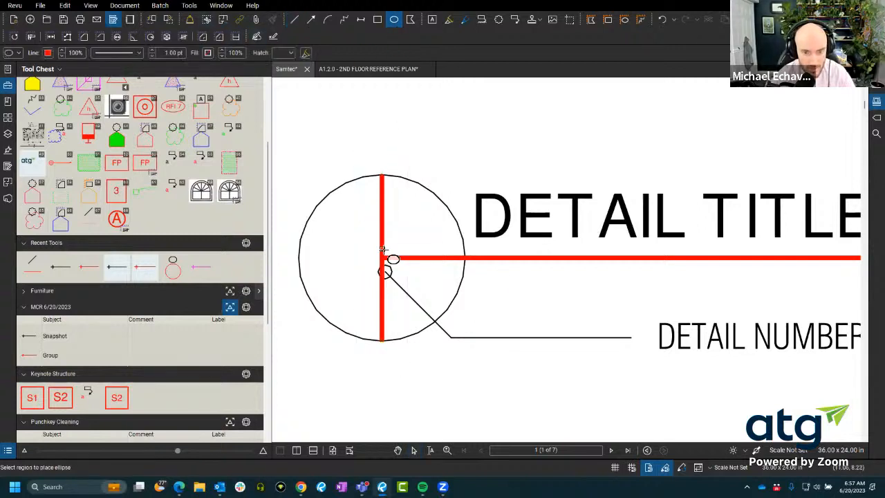
left_click_drag(382, 257, 465, 258)
scroll(489, 292, "down", 3)
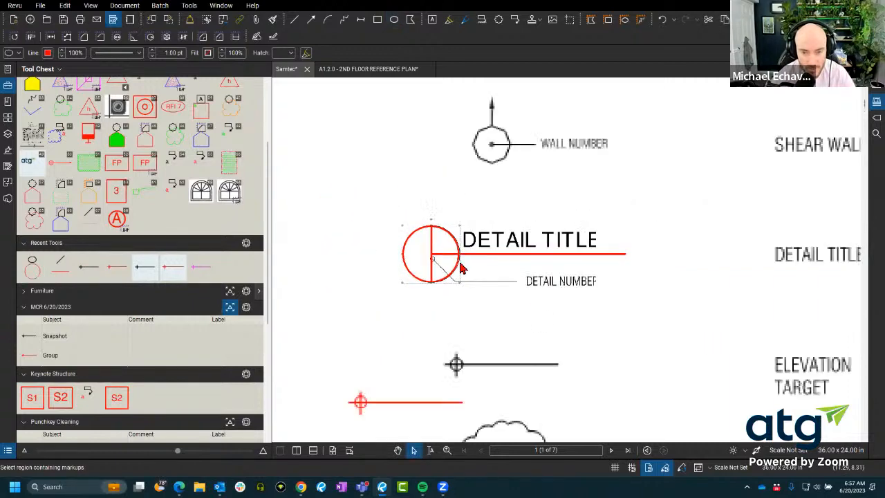
Step: Add a red text box reading Title above the DETAIL TITLE symbol
scroll(489, 292, "up", 3)
key("t")
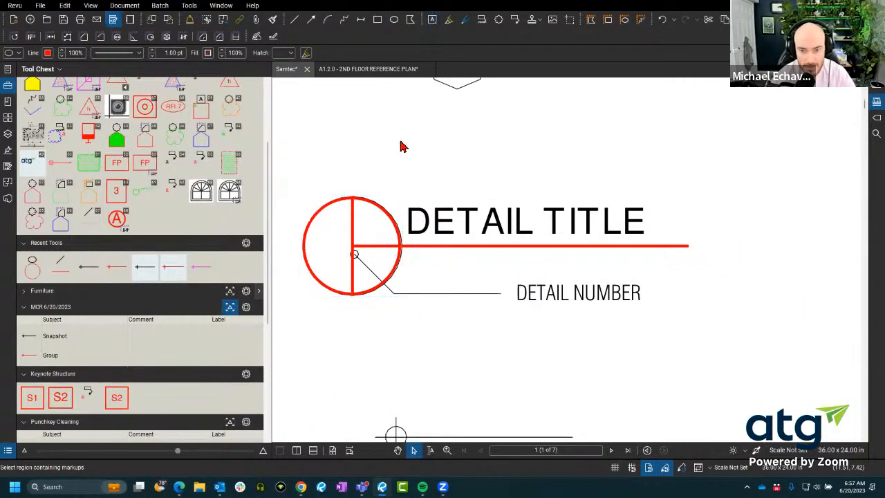
left_click(664, 210)
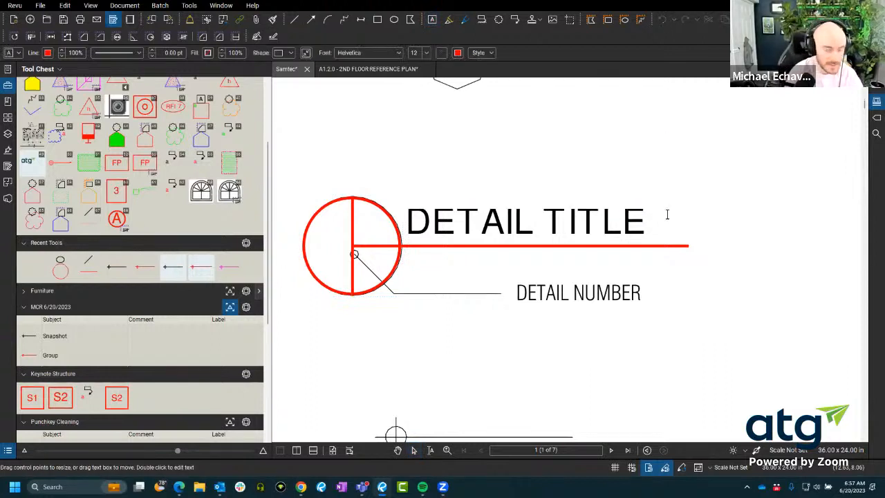
type("Tt")
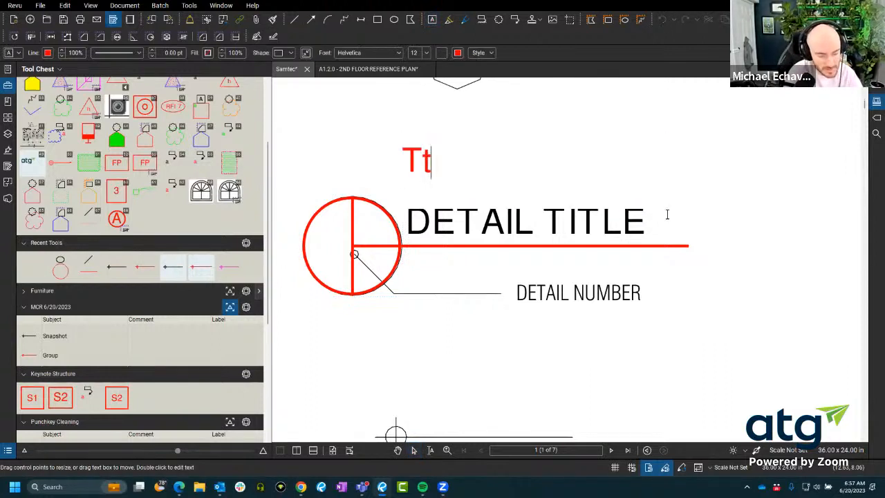
key("BackSpace")
type("itle")
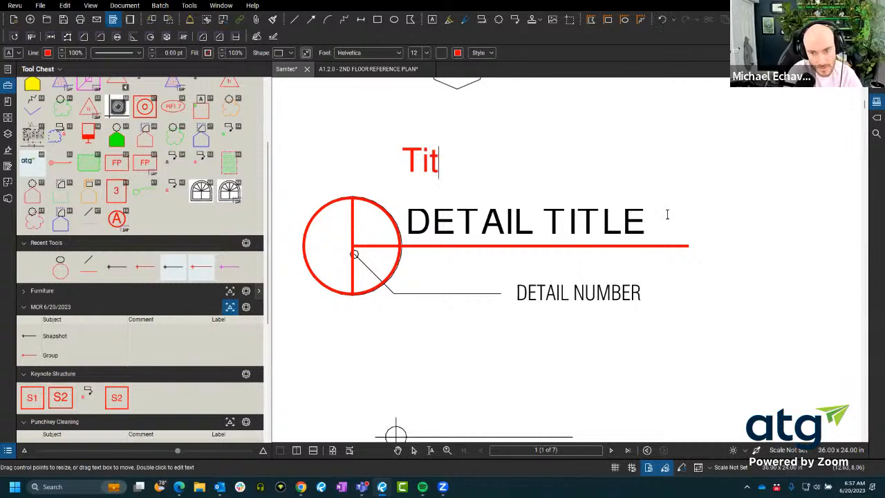
left_click(650, 249)
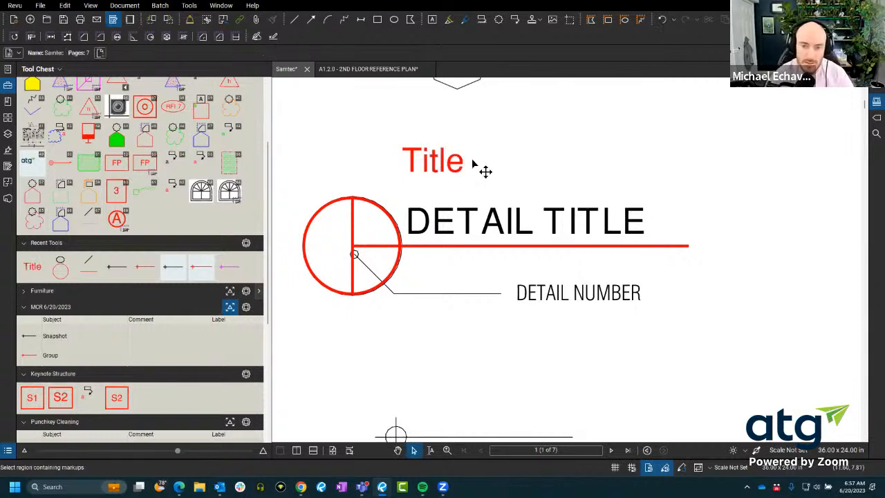
Step: Move the Title text box over the DETAIL TITLE wording above the red underline and set its vertical alignment to middle
left_click_drag(474, 164, 689, 224)
left_click(478, 225)
left_click(450, 225)
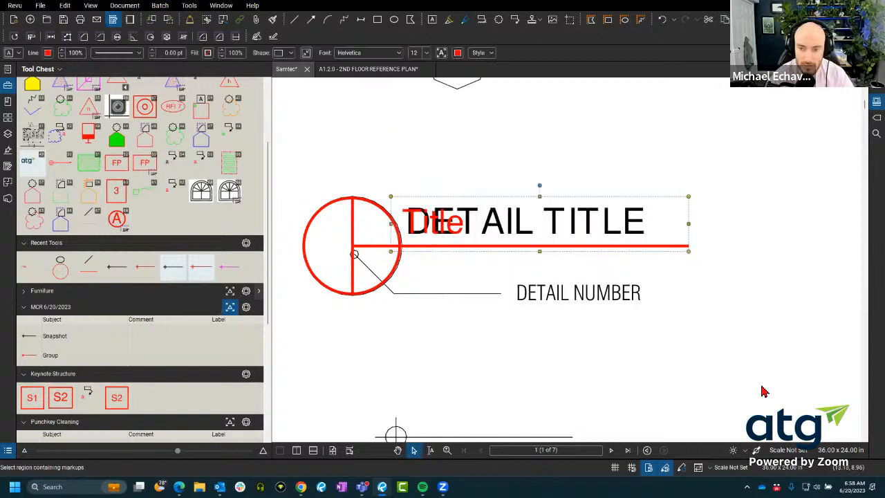
left_click(481, 53)
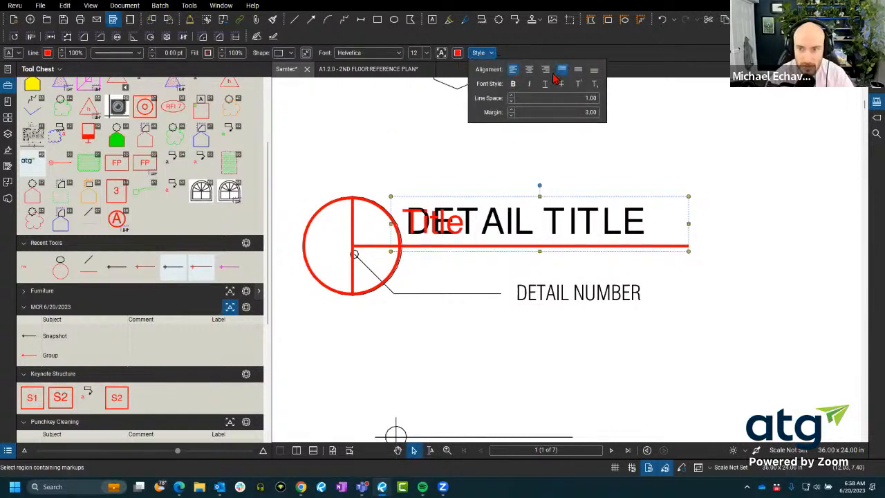
left_click(577, 71)
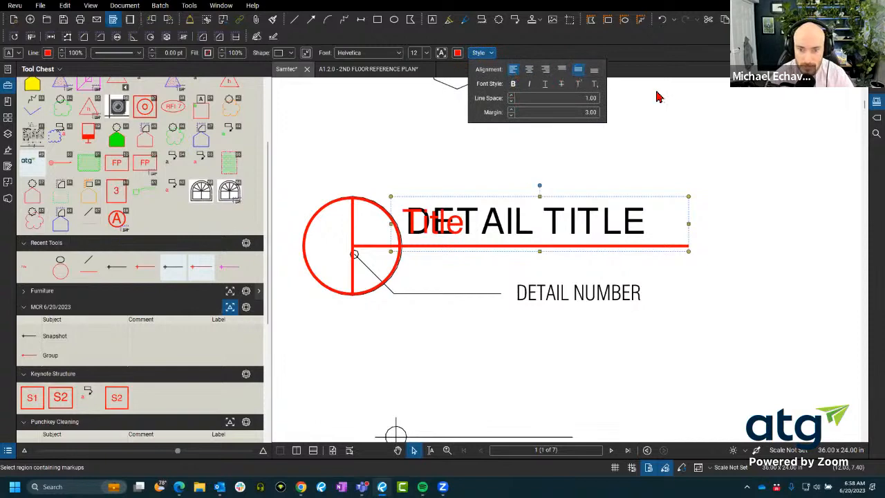
scroll(418, 326, "down", 1)
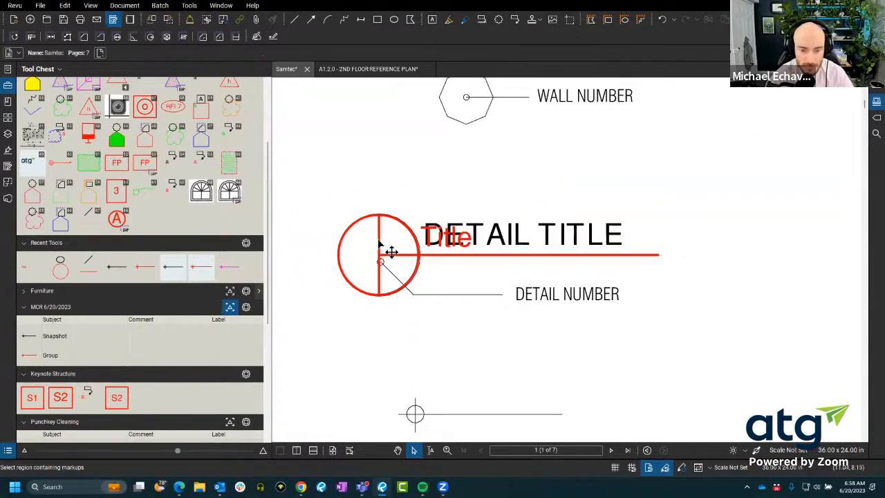
Step: Delete the red vertical line and shorten the red underline so it starts at the circle's edge
left_click(381, 252)
key("Delete")
left_click(386, 266)
scroll(389, 262, "up", 3)
left_click(392, 248)
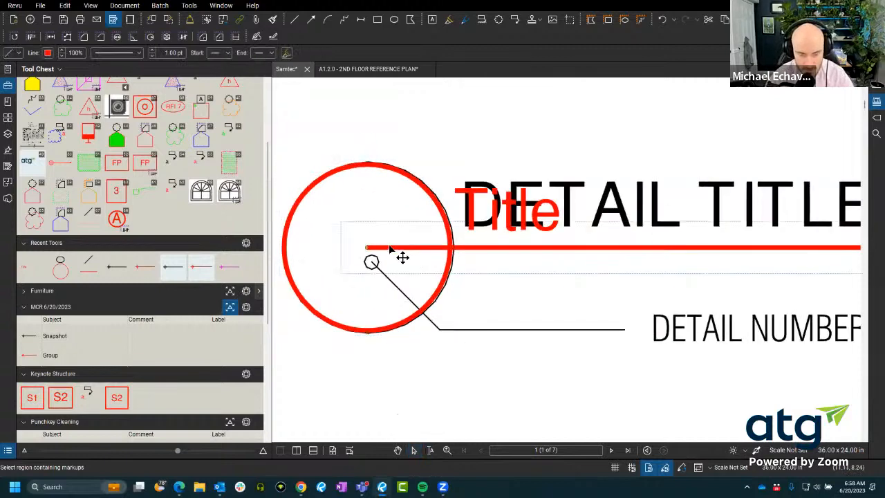
left_click(412, 336)
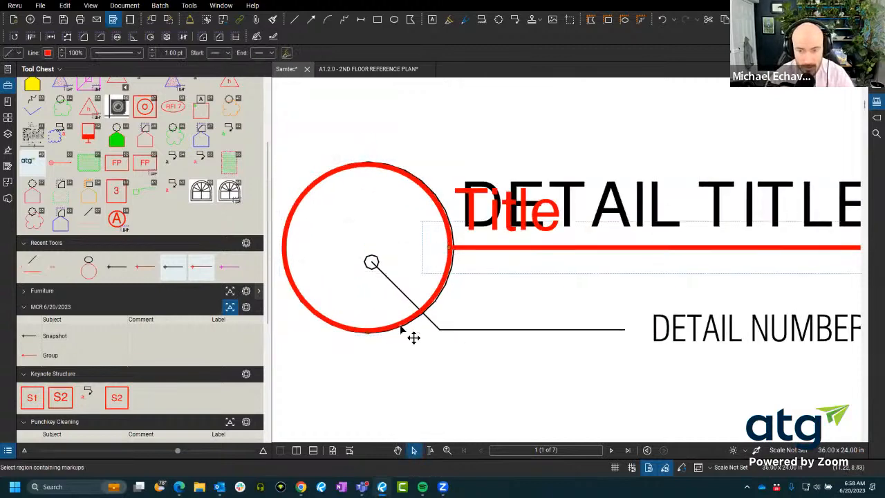
scroll(413, 336, "down", 3)
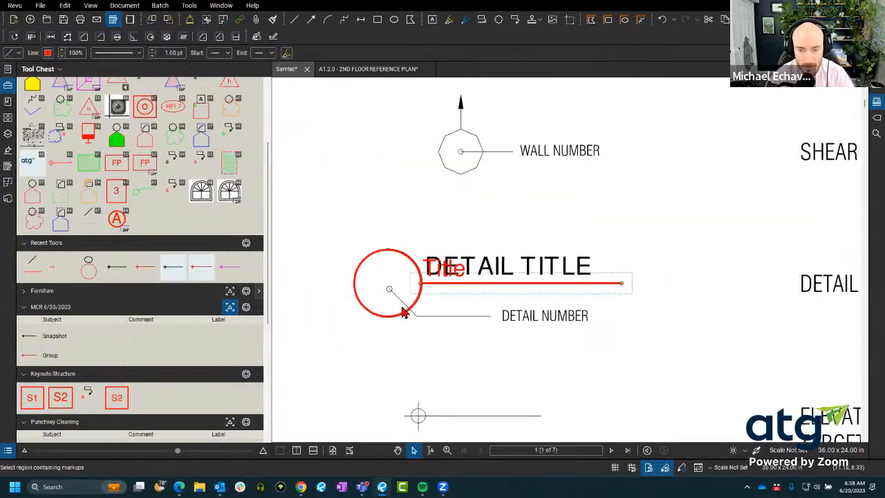
Step: Paste a copy of the Title text box near the circle and change its text to A
left_click(438, 282)
left_click(441, 338)
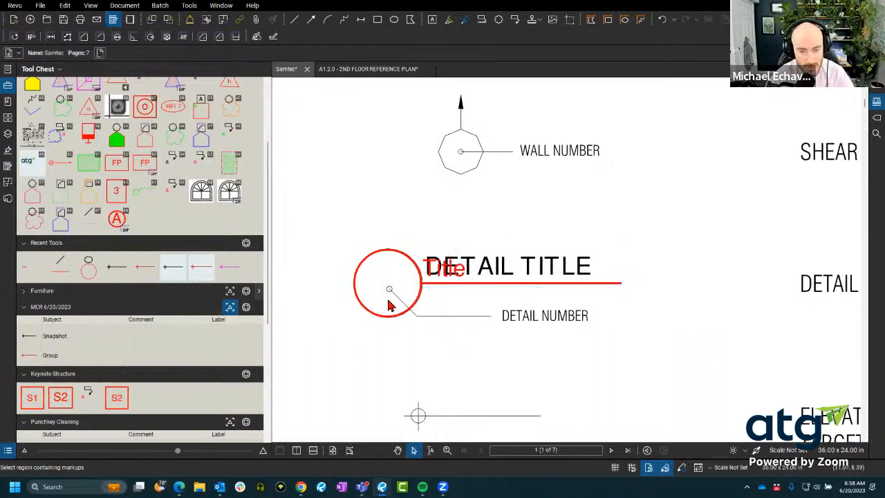
key("ctrl+v")
scroll(418, 285, "up", 1)
double_click(422, 289)
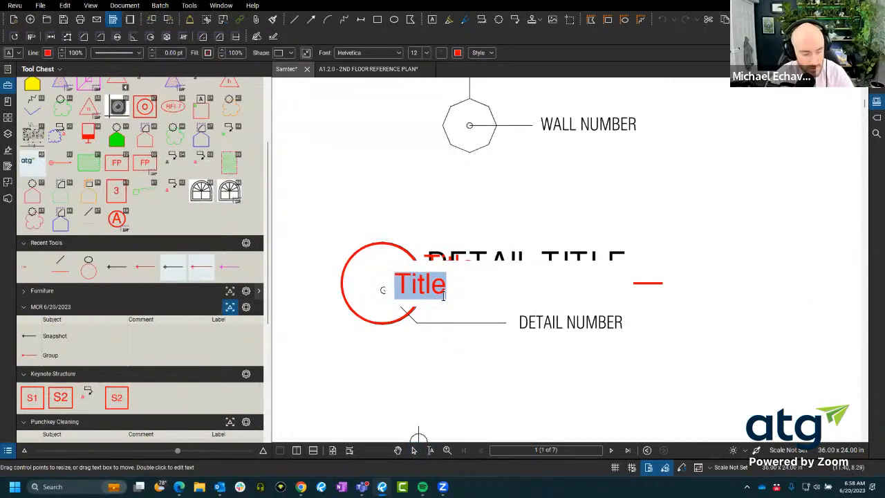
type("a")
key("Escape")
double_click(414, 295)
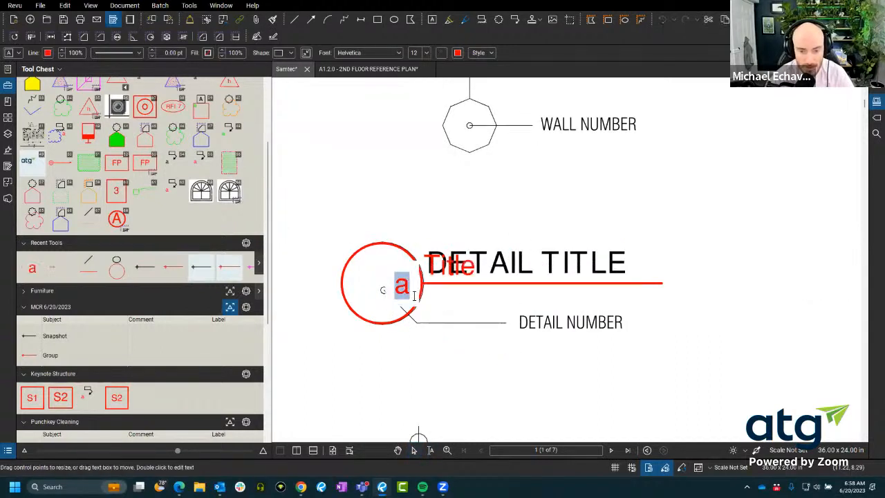
type("A")
key("Escape")
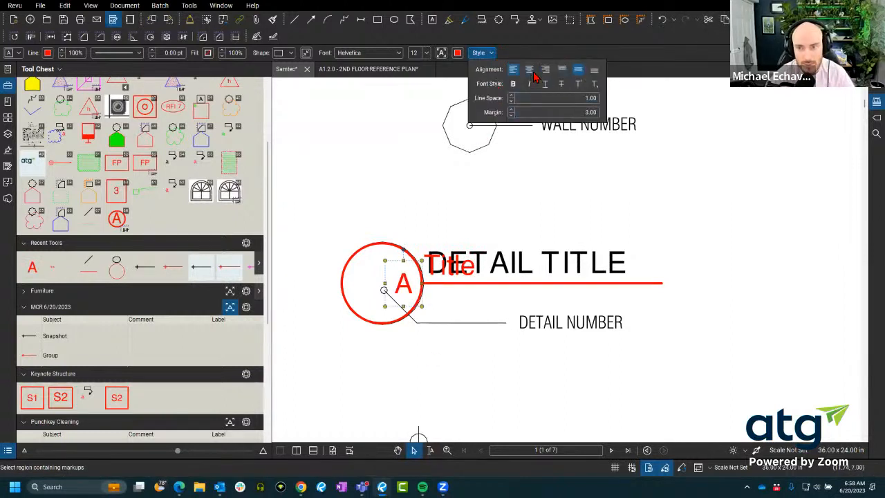
Step: Centre the A horizontally within its text box and move the box inside the red circle
scroll(415, 325, "up", 3)
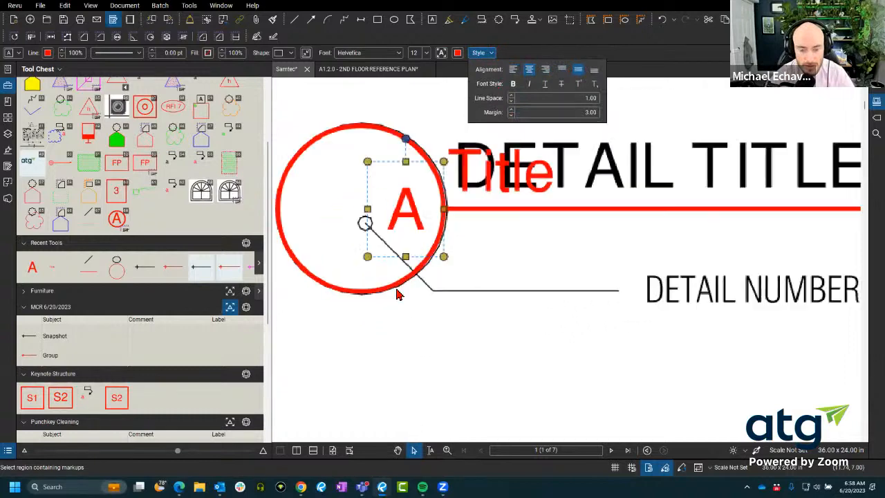
left_click_drag(407, 229, 346, 219)
scroll(387, 311, "down", 2)
left_click(495, 321)
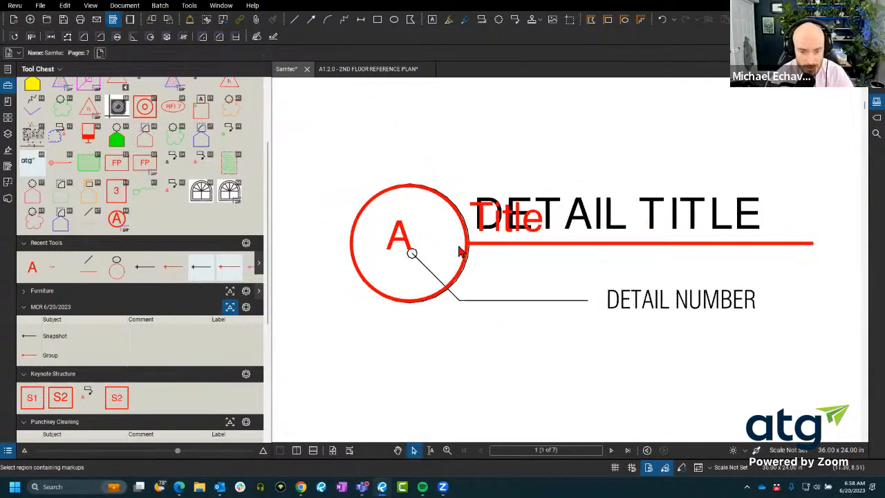
Step: Try to align the red circle and the A text box by their horizontal centres
left_click(424, 195)
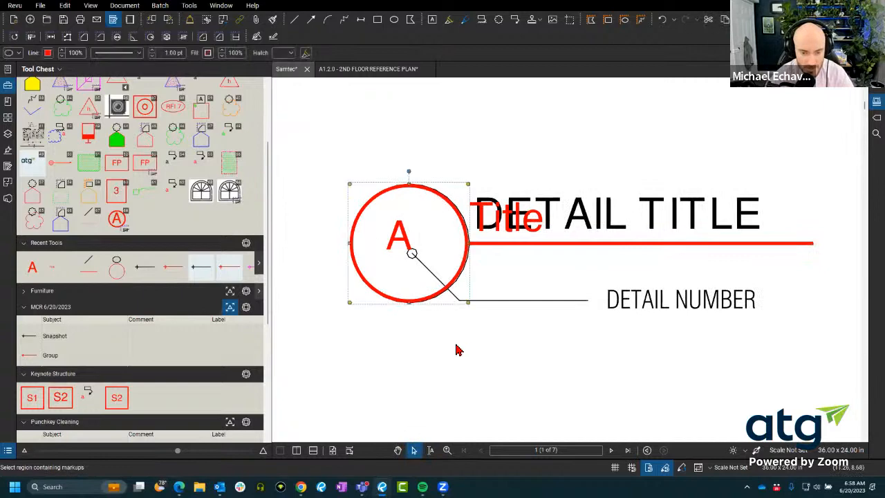
left_click(404, 254)
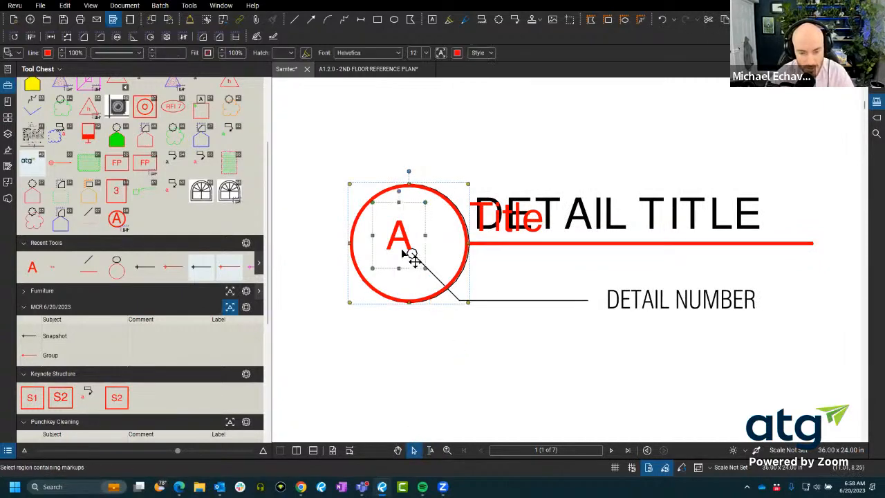
right_click(404, 253)
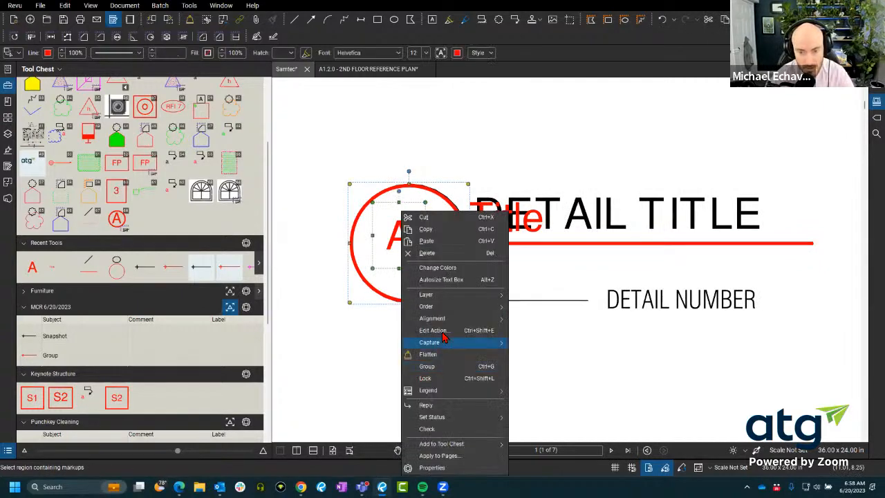
left_click(554, 309)
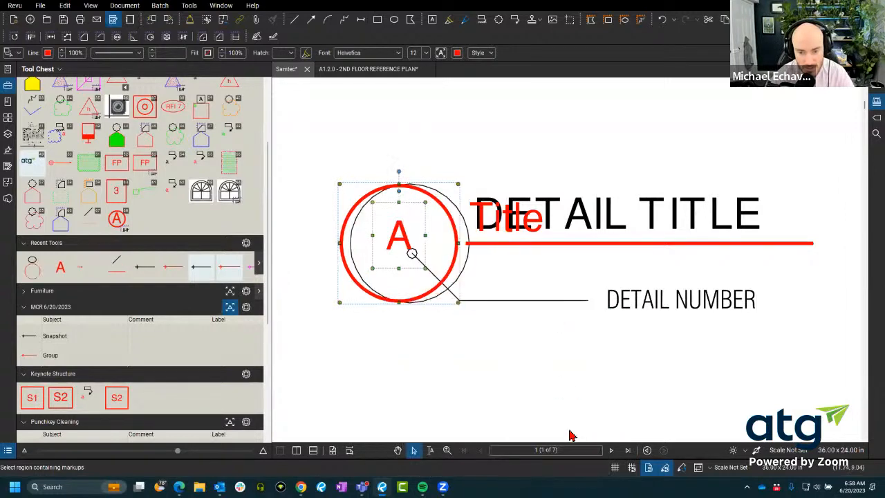
key("ctrl+z")
key("Escape")
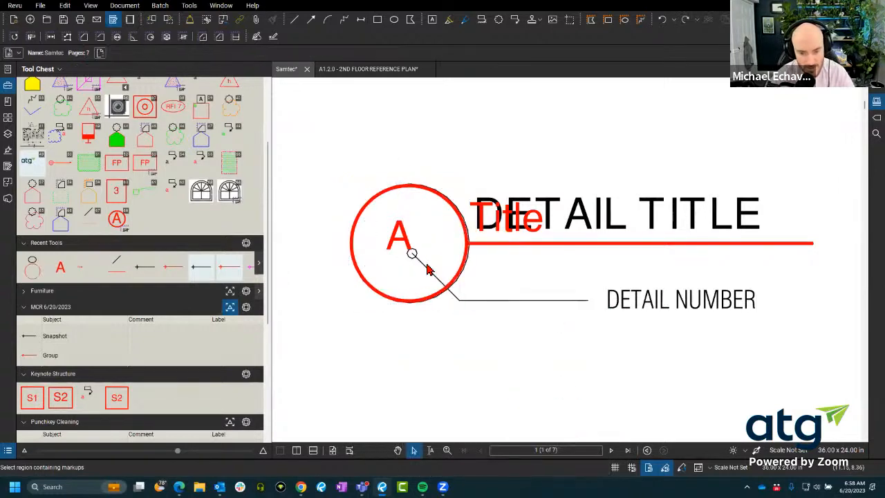
Step: Align the red circle and the A text box with each other using Align Center and Align Middle
left_click(418, 257)
left_click(452, 208, "shift")
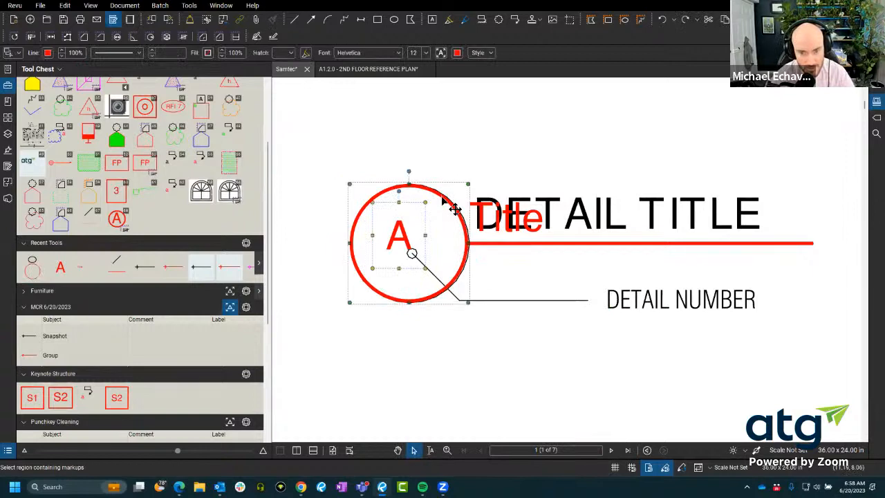
right_click(398, 233)
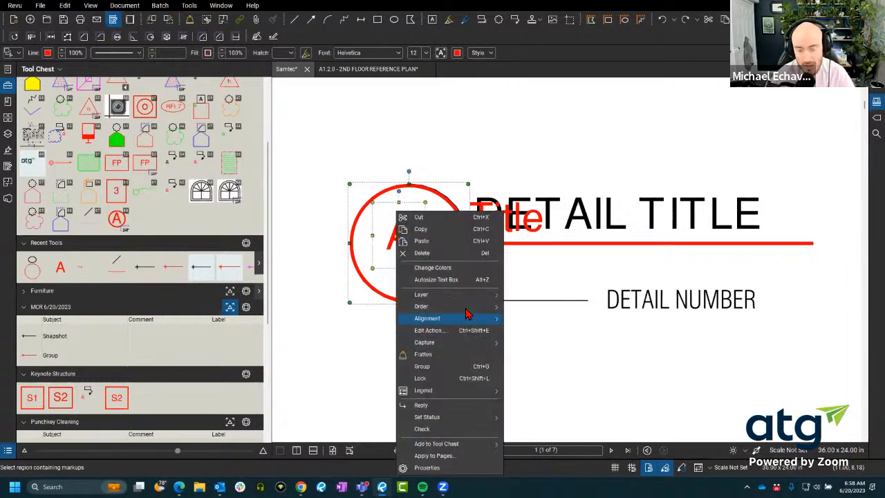
mouse_move(449, 318)
left_click(546, 309)
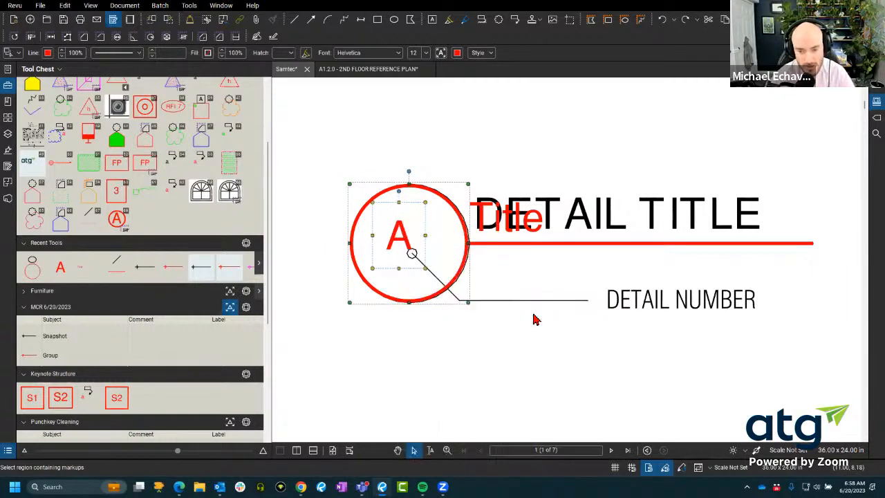
right_click(405, 242)
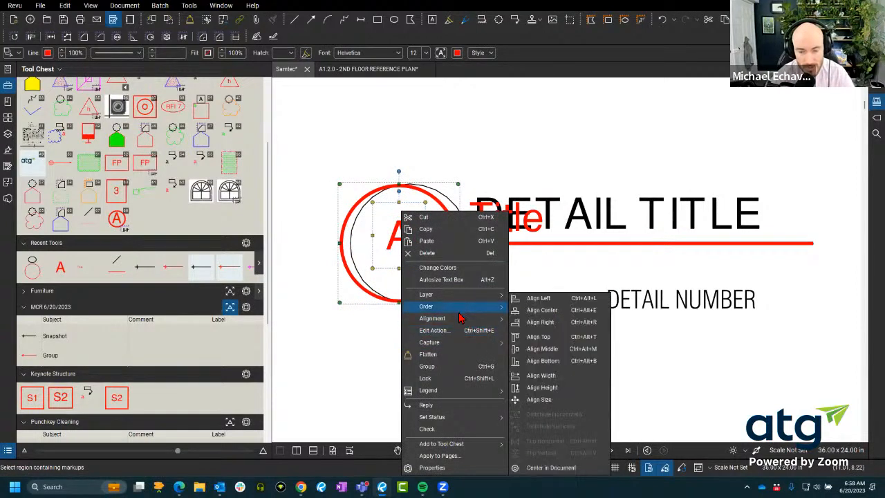
mouse_move(467, 319)
left_click(557, 357)
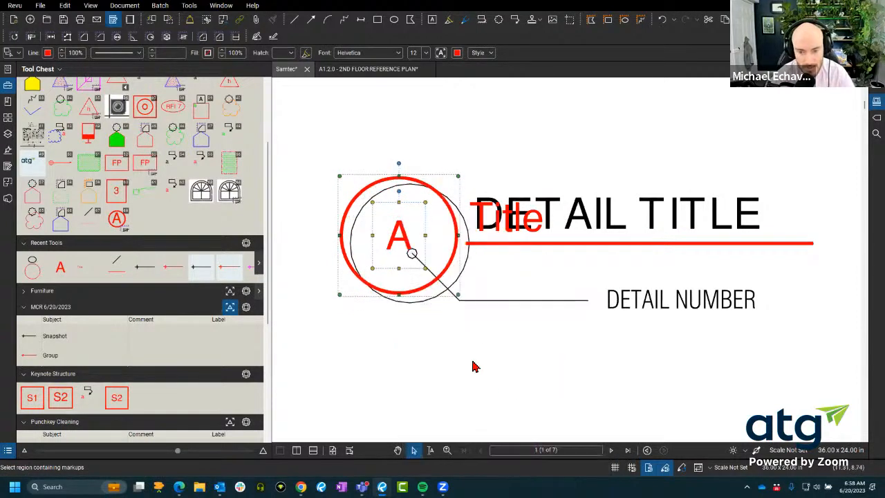
Step: Move the red circle and A together back beside the underline, nudging them up to line up with it
left_click(405, 269)
scroll(405, 268, "up", 3)
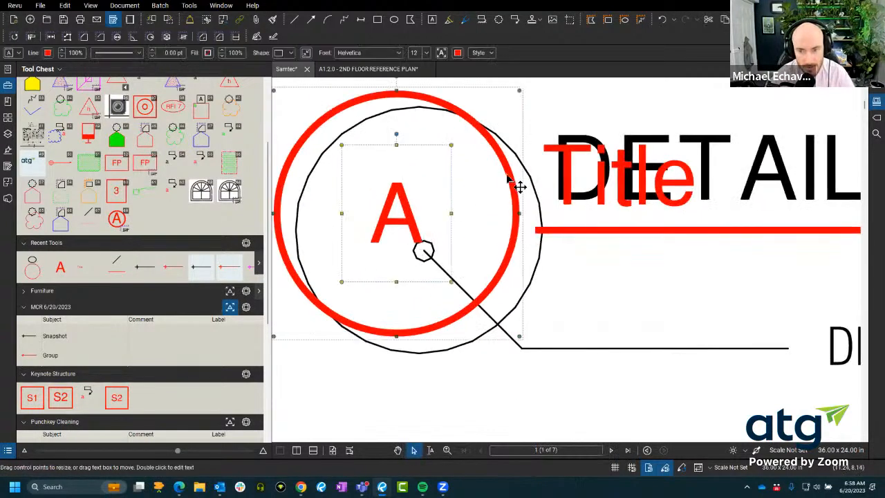
left_click_drag(506, 168, 523, 191)
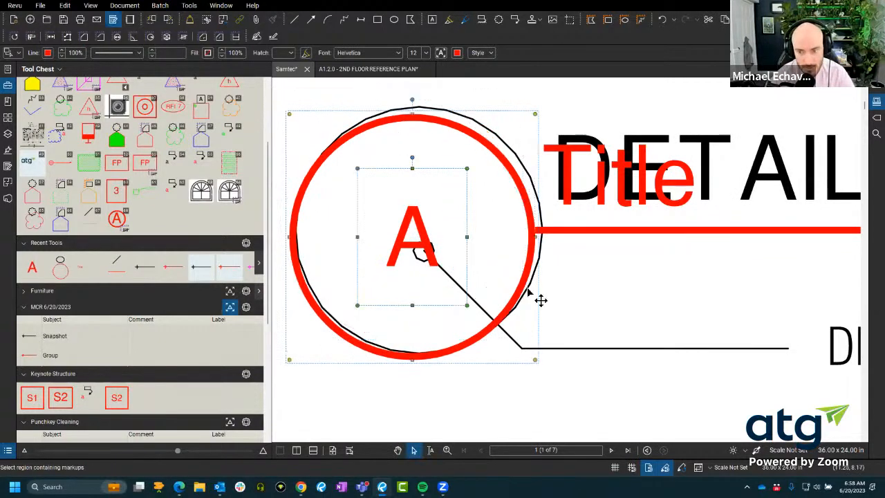
key("Up")
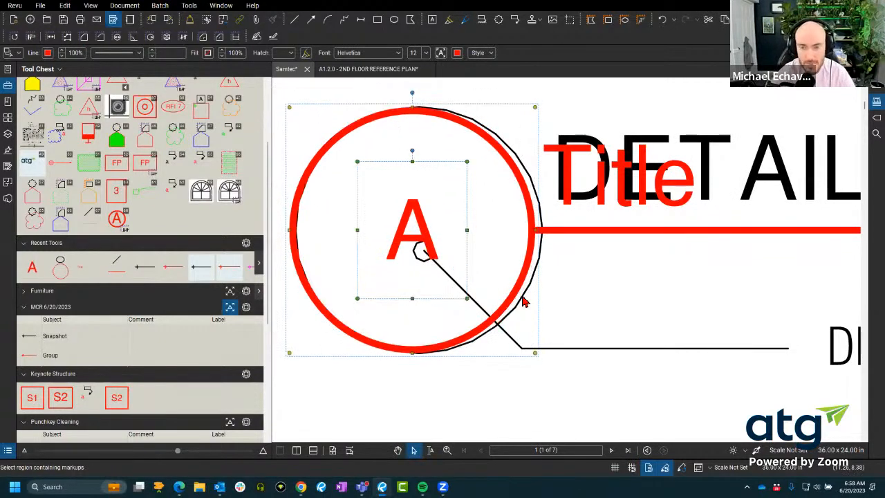
left_click(606, 271)
Step: Move all parts of the red detail title symbol off the legend into the blank area beside the abbreviations list
scroll(501, 256, "down", 5)
left_click_drag(379, 158, 822, 368)
scroll(799, 336, "down", 4)
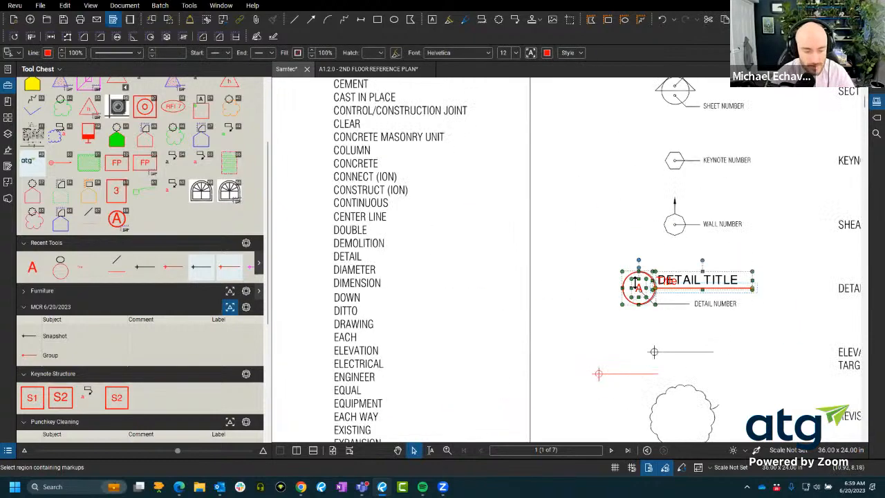
left_click_drag(644, 284, 424, 320)
scroll(446, 251, "up", 4)
key("Escape")
scroll(445, 248, "up", 1)
left_click_drag(424, 271, 451, 326)
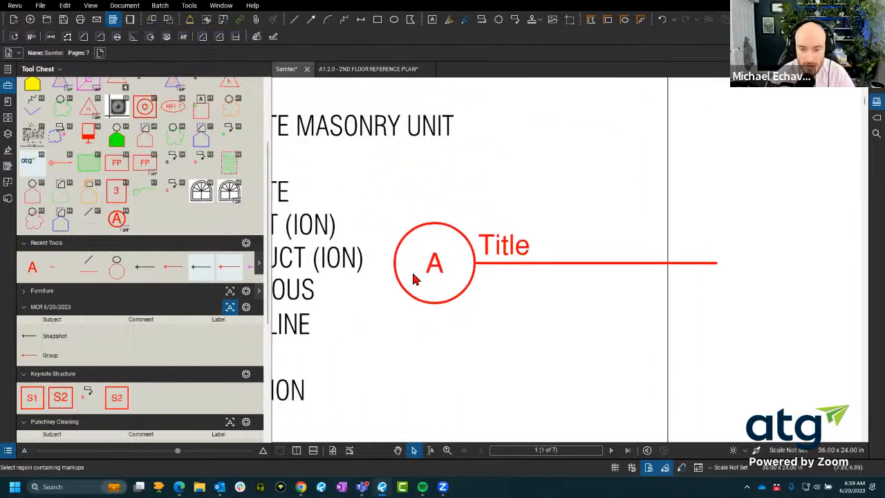
Step: Select the circle, letter, title text and underline, and examine close up how their edges meet along the symbol
left_click_drag(347, 172, 763, 366)
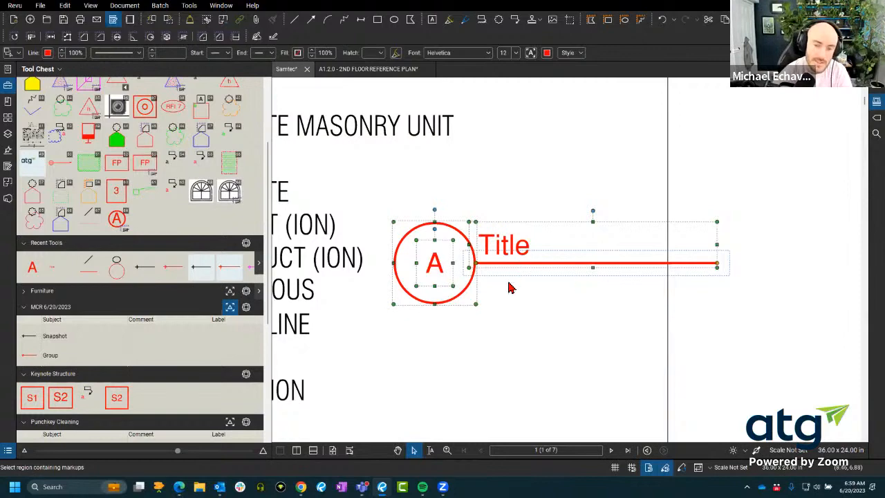
scroll(508, 288, "up", 2)
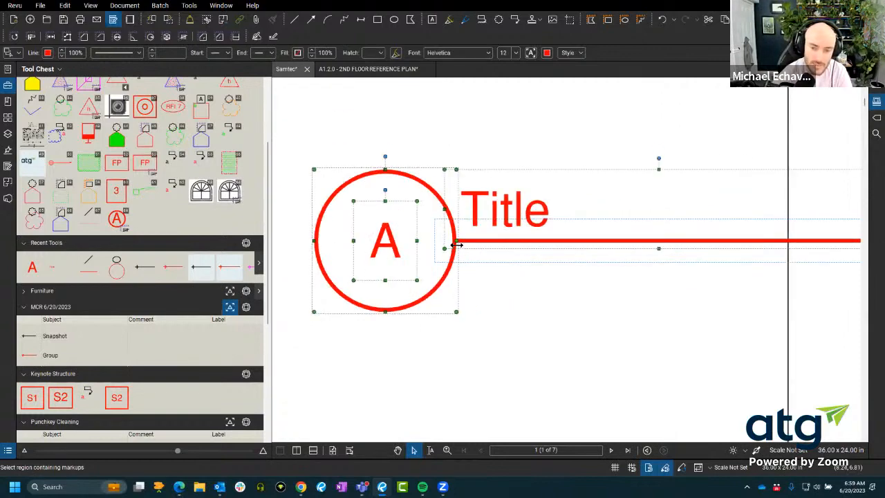
scroll(557, 317, "right", 5)
scroll(608, 237, "up", 3)
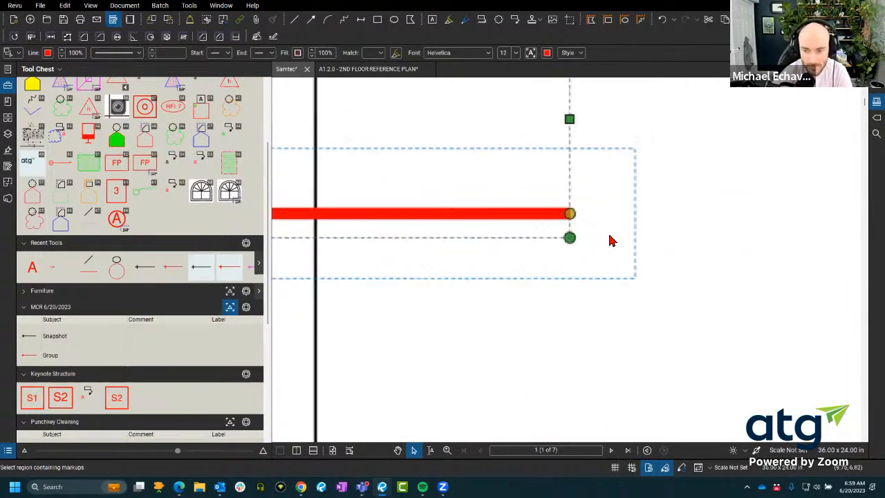
scroll(765, 250, "down", 3)
scroll(761, 318, "left", 2)
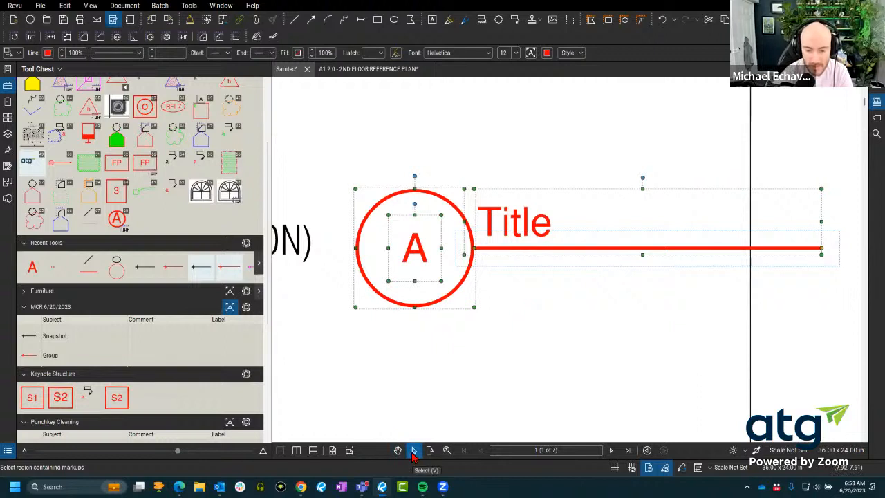
left_click(413, 450)
left_click_drag(293, 111, 530, 397)
scroll(465, 258, "up", 5)
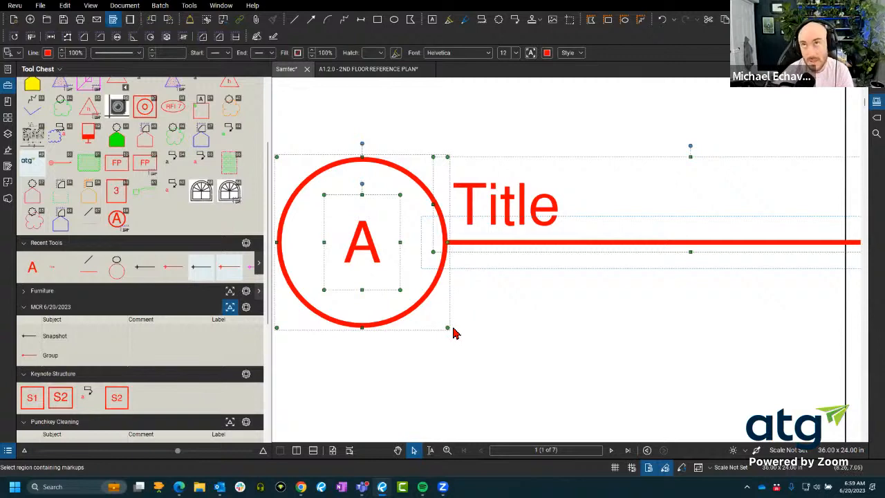
left_click_drag(555, 340, 540, 339)
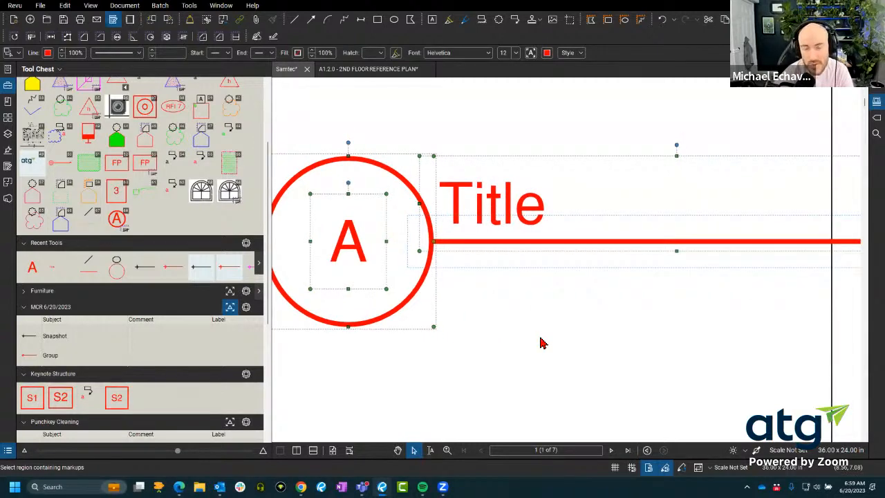
scroll(542, 344, "down", 2)
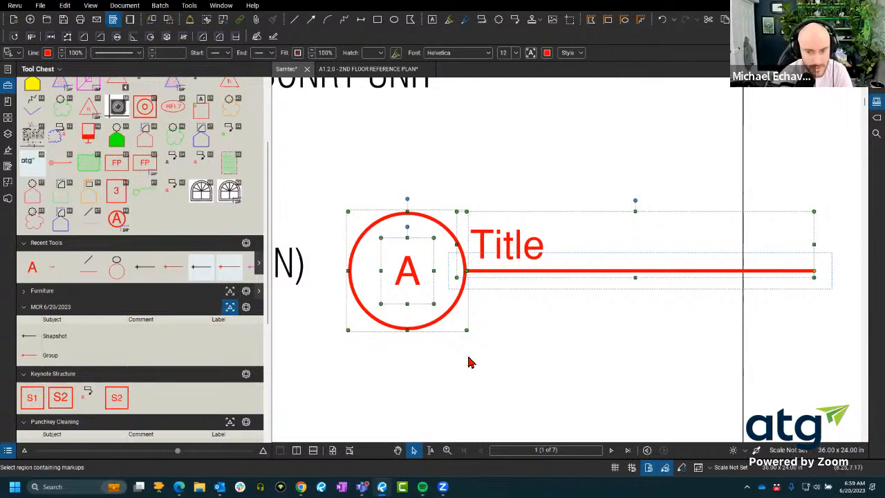
Step: Group the red circle, A text box, Title text box and underline into one symbol
right_click(507, 239)
left_click(687, 358)
left_click(687, 361)
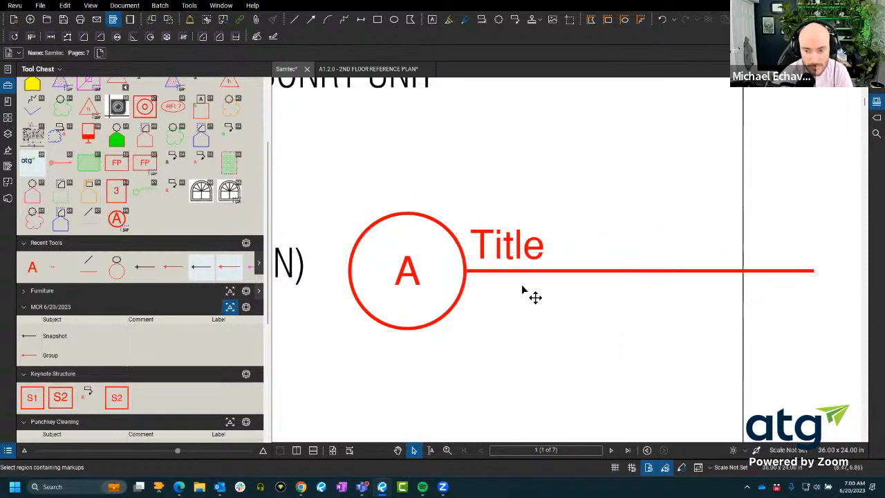
left_click_drag(306, 124, 841, 366)
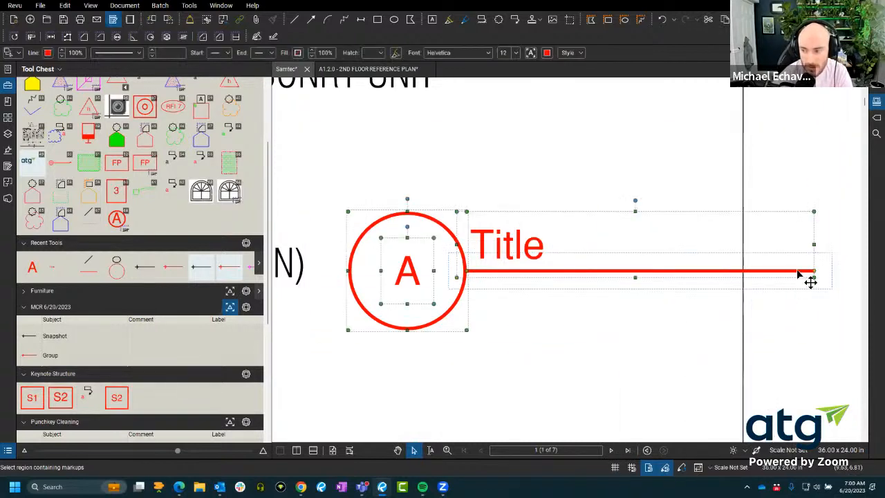
right_click(809, 278)
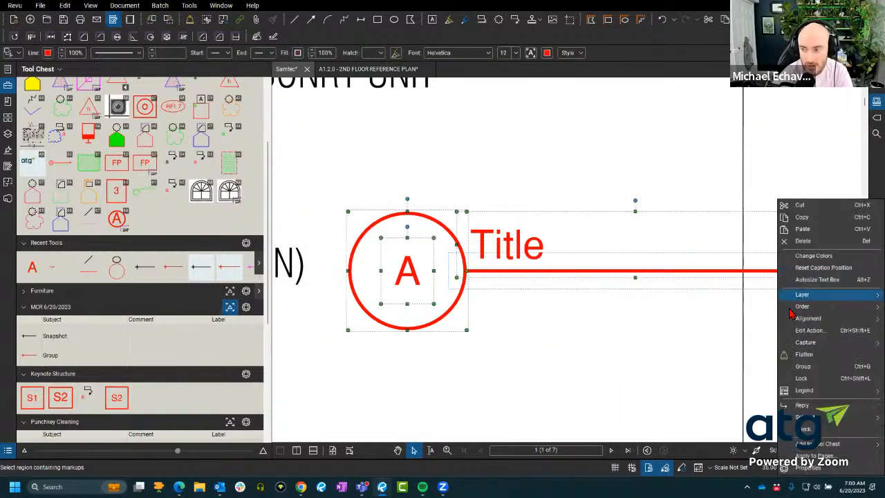
left_click(823, 366)
left_click(629, 386)
Step: Change the grouped symbol's title text to "gfdhgfdh" and add the group to the MCR 6/20/2023 tool set
double_click(501, 256)
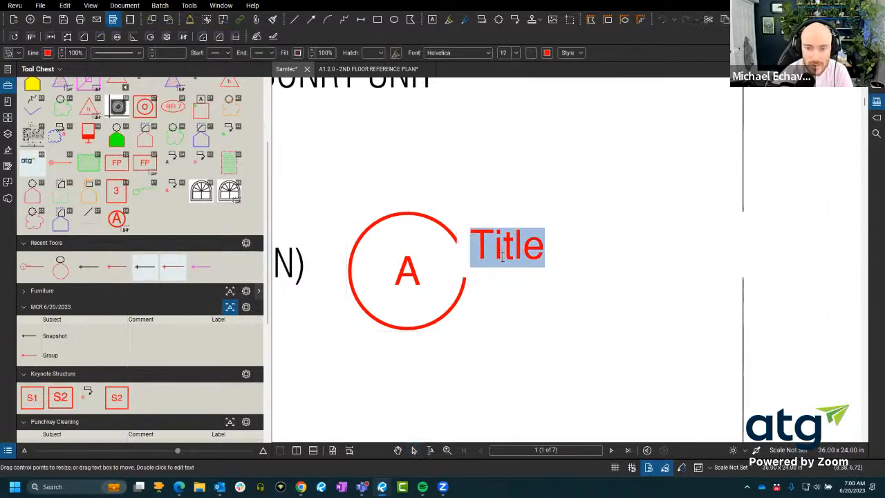
type("gfdhgfdh")
left_click(543, 352)
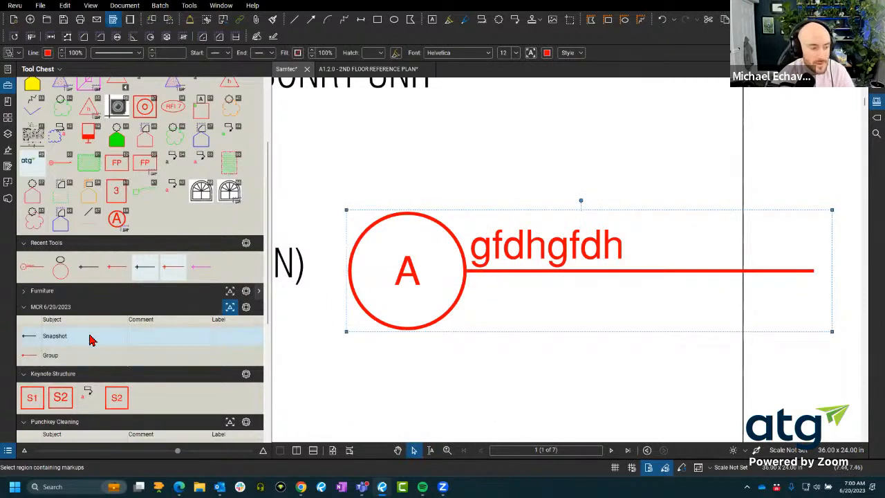
left_click_drag(30, 267, 25, 334)
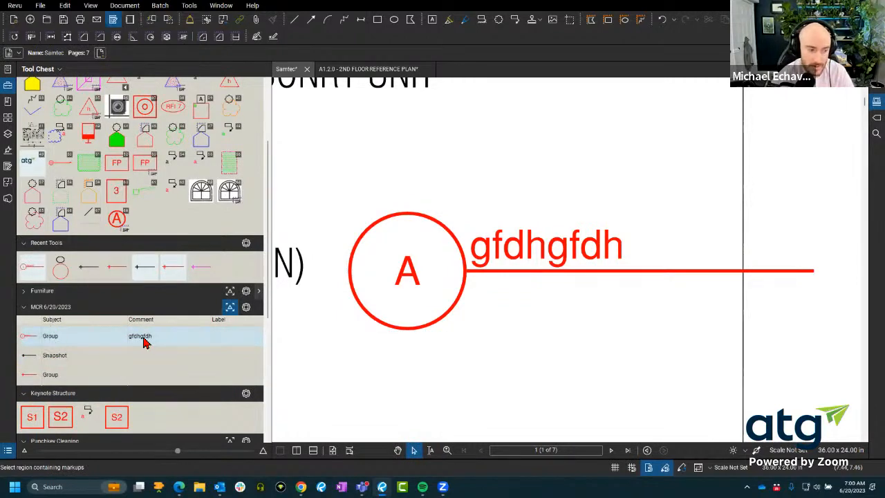
Step: Ungroup the gfdhgfdh detail title symbol into its separate parts
left_click(556, 270)
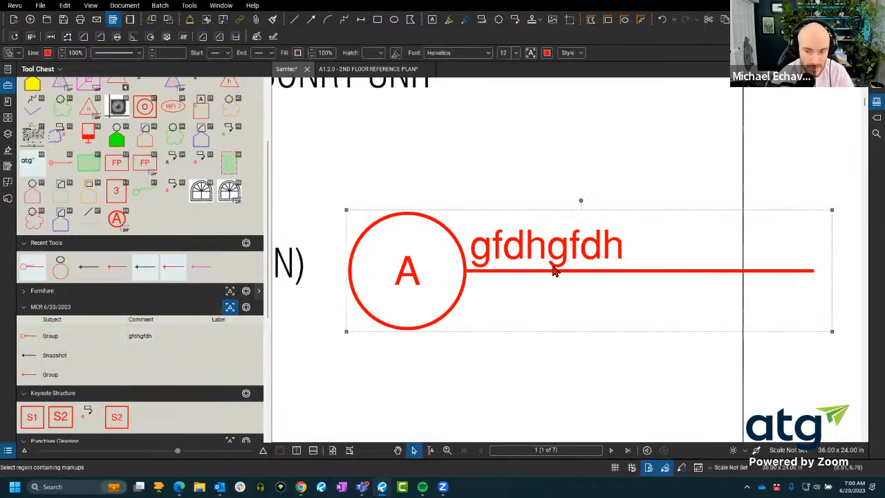
right_click(554, 271)
left_click(610, 353)
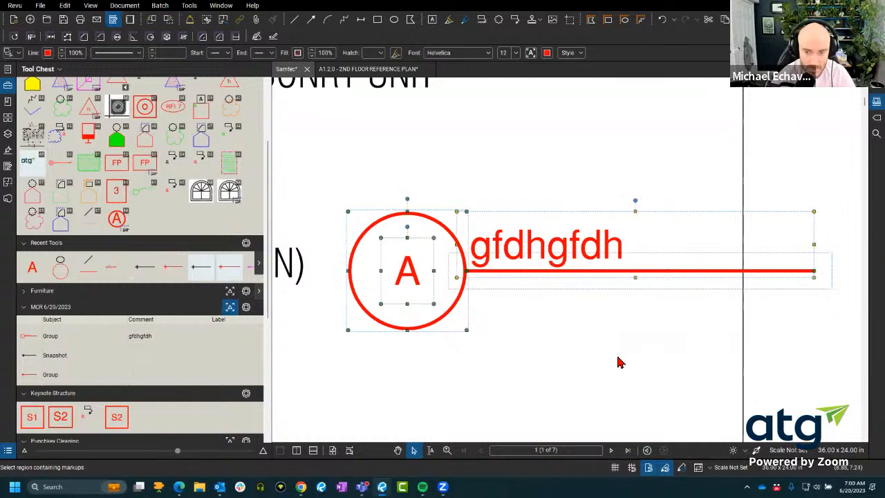
left_click(620, 362)
Step: Try to select the title text box, A text box, circle and underline one after another
left_click(518, 252)
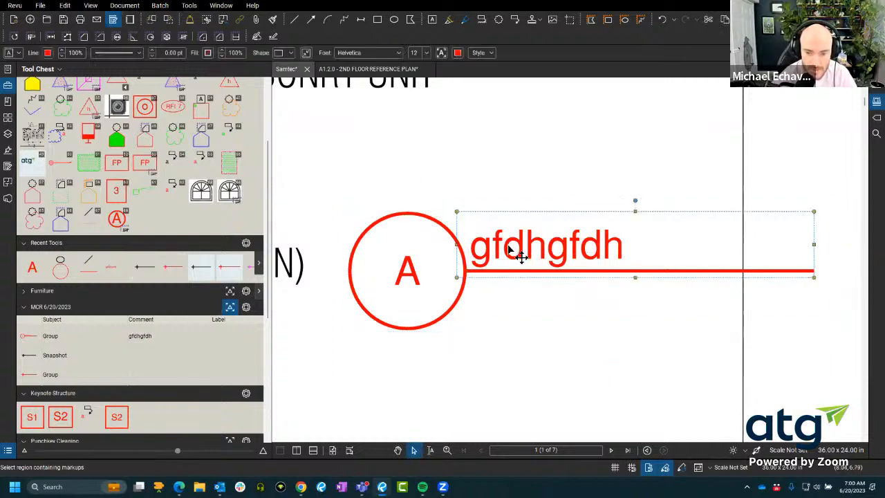
left_click(419, 279)
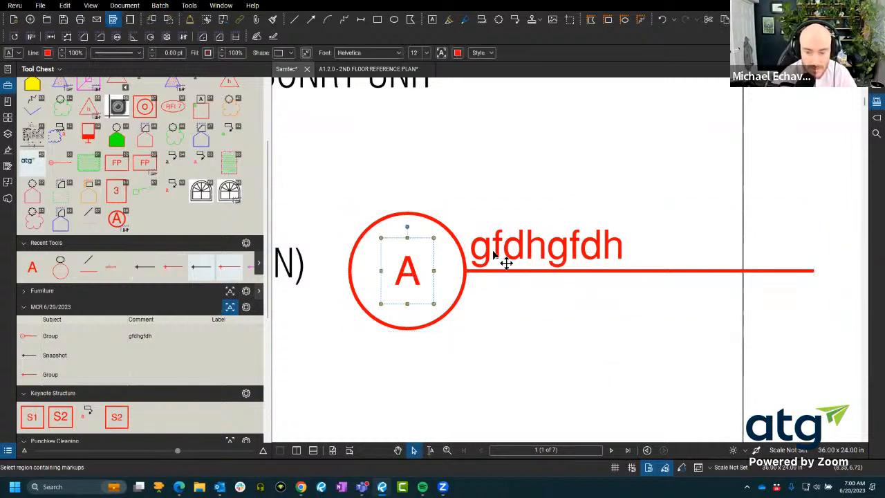
left_click(493, 254)
left_click(413, 273, "shift")
left_click(458, 298, "shift")
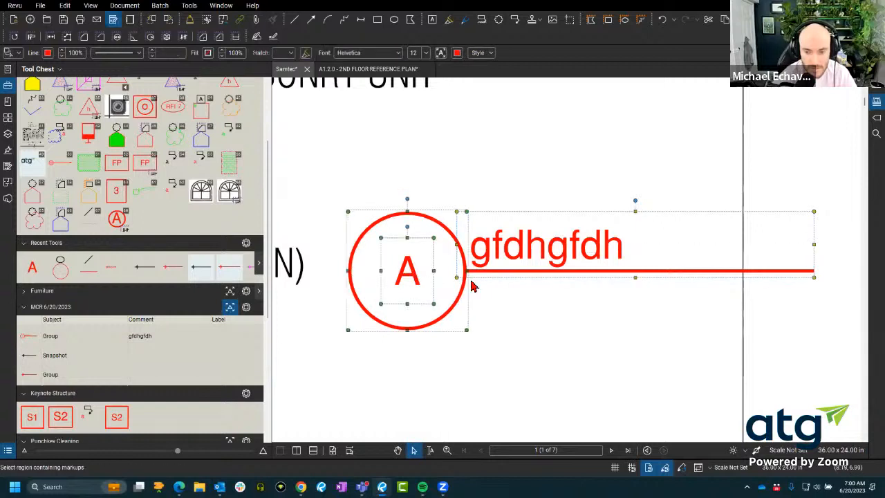
left_click(474, 274, "shift")
left_click(461, 296, "shift")
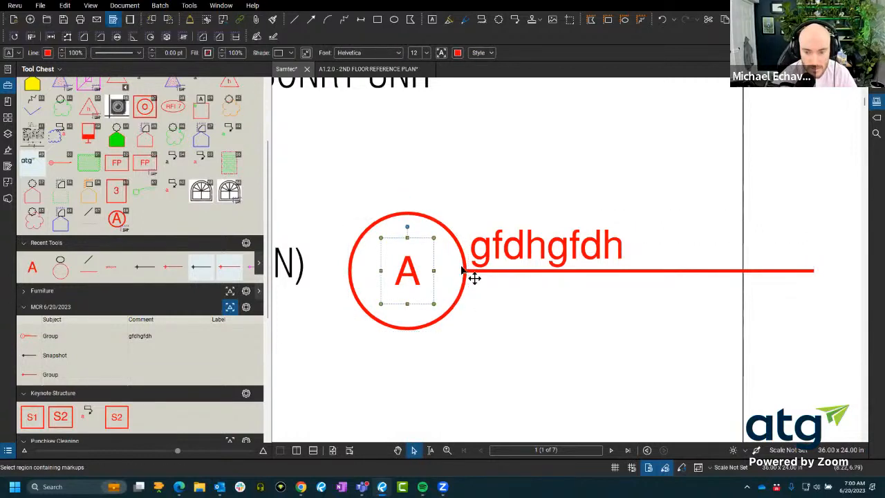
left_click(475, 276, "shift")
left_click(457, 329, "shift")
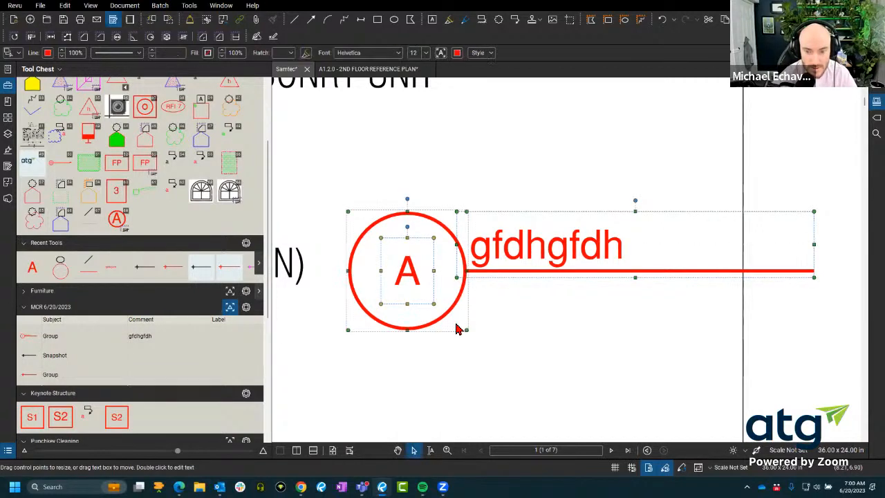
scroll(464, 328, "down", 2)
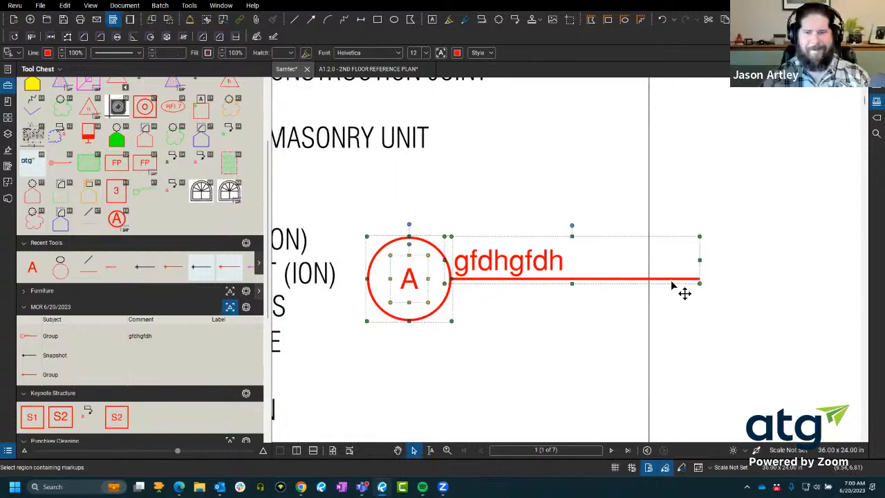
left_click(672, 282, "shift")
left_click(672, 282, "shift")
Step: Group all parts of the gfdhgfdh symbol again and add this group to the MCR 6/20/2023 tool set
left_click_drag(351, 191, 771, 345)
left_click_drag(469, 306, 481, 281)
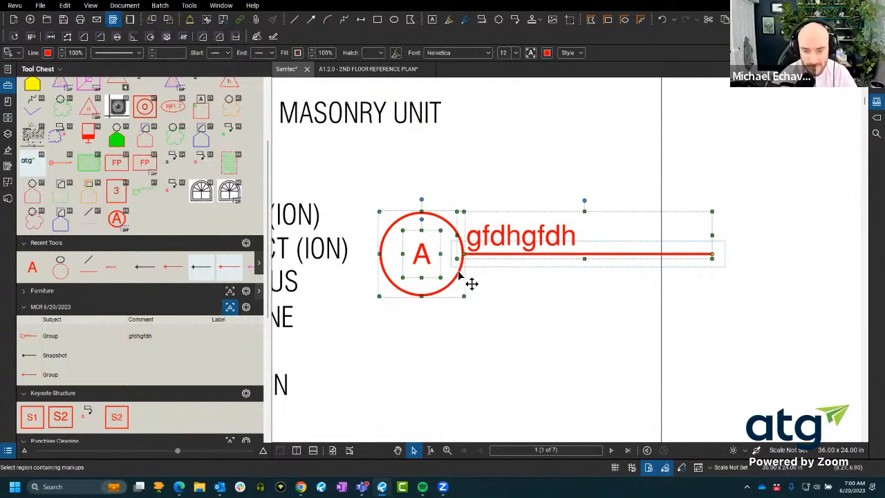
right_click(459, 274)
left_click(499, 371)
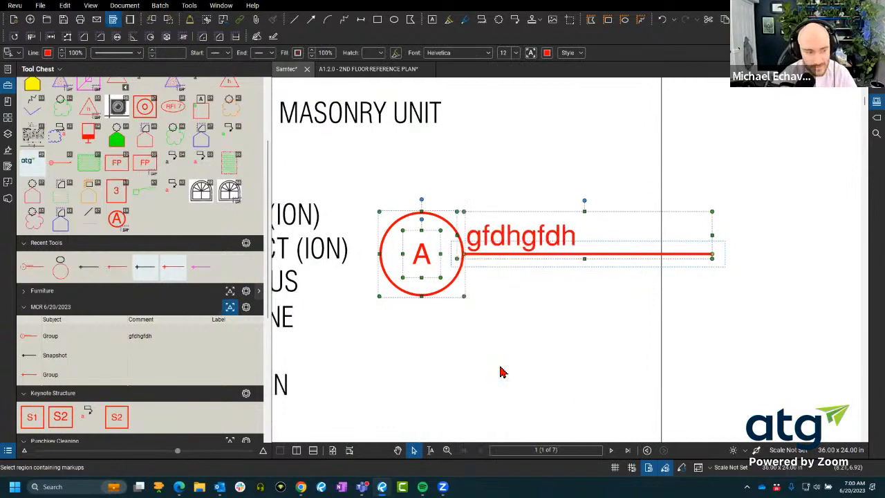
left_click_drag(32, 265, 50, 338)
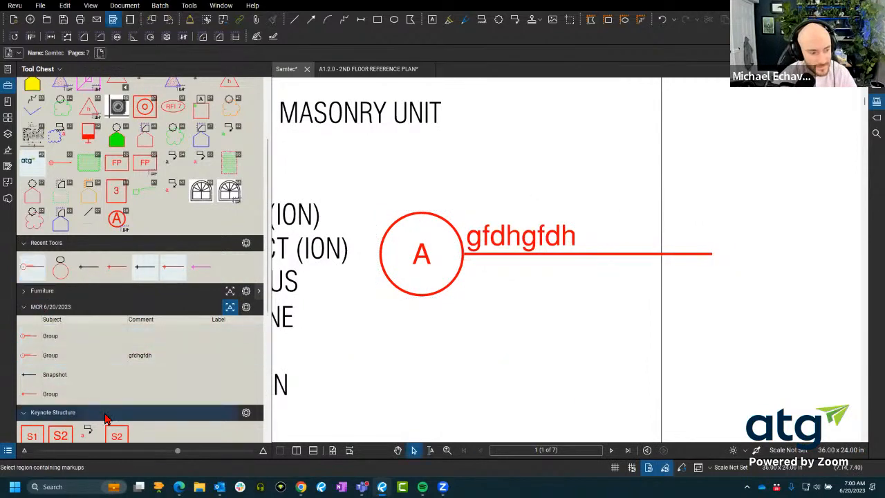
Step: Enter "gdfsgsd" as the comment of the uppermost group tool in the MCR 6/20/2023 tool set
left_click(142, 340)
left_click(147, 340)
type("gd")
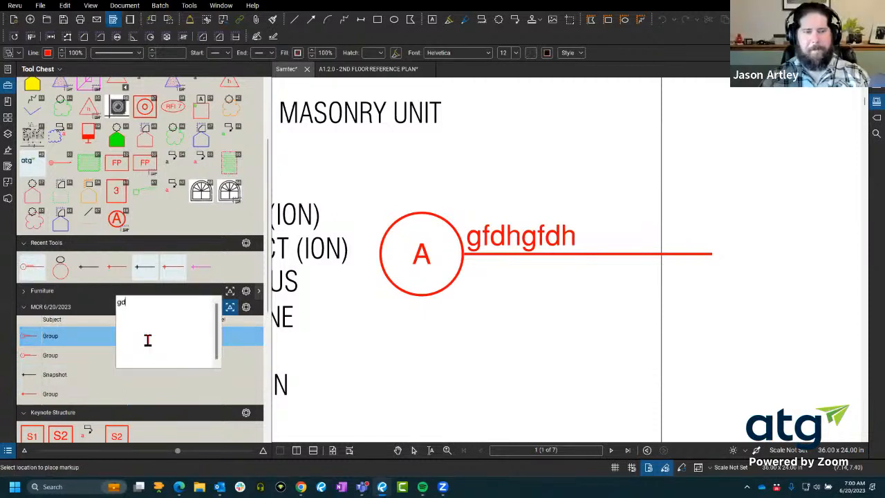
type("fsgsd")
left_click(406, 373)
left_click(569, 290)
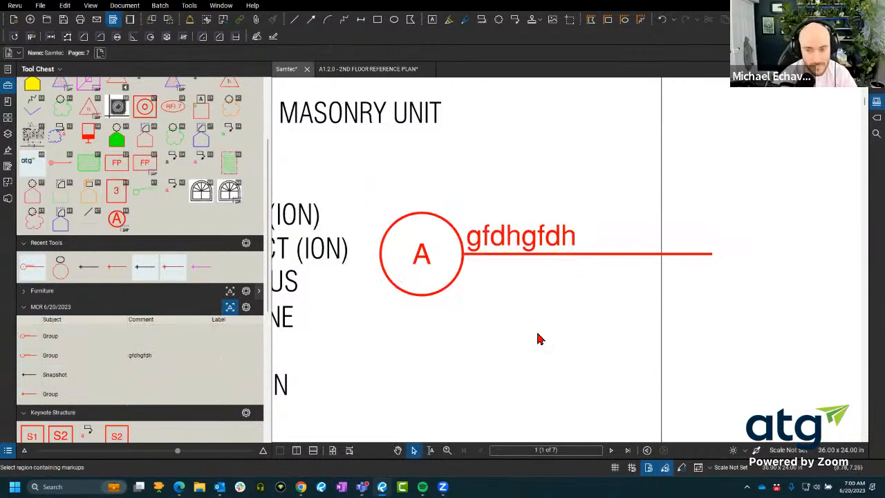
Step: Undo the symbol's regrouping, ungrouping and text edit, back to the group with the original Title text
left_click(447, 289)
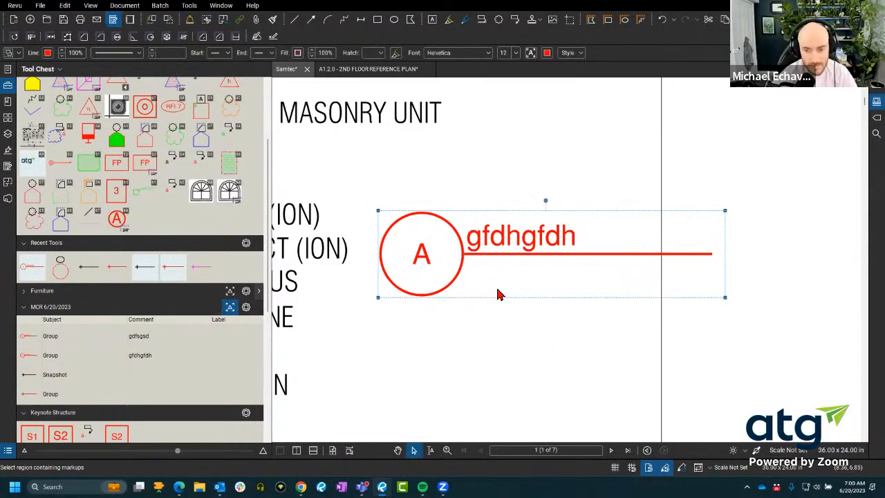
scroll(498, 295, "up", 2)
key("ctrl+z")
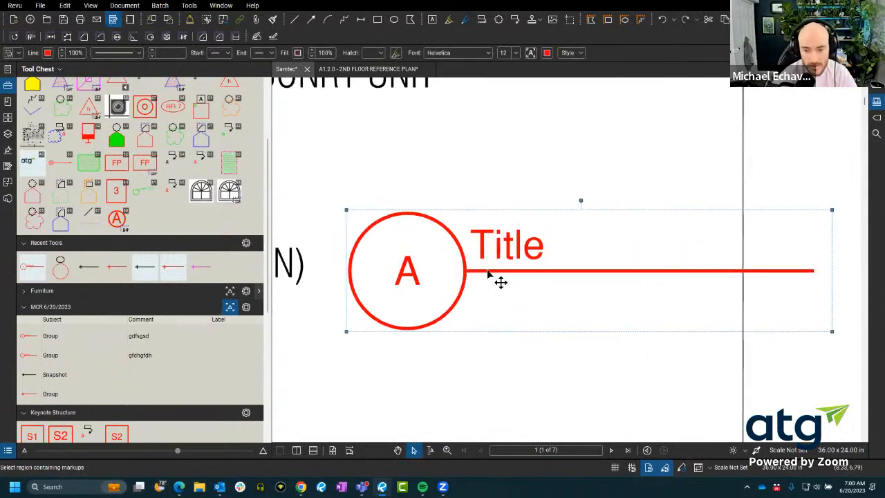
Step: Ungroup the Title symbol into its circle, text boxes and underline and clear the selection
left_click(471, 305)
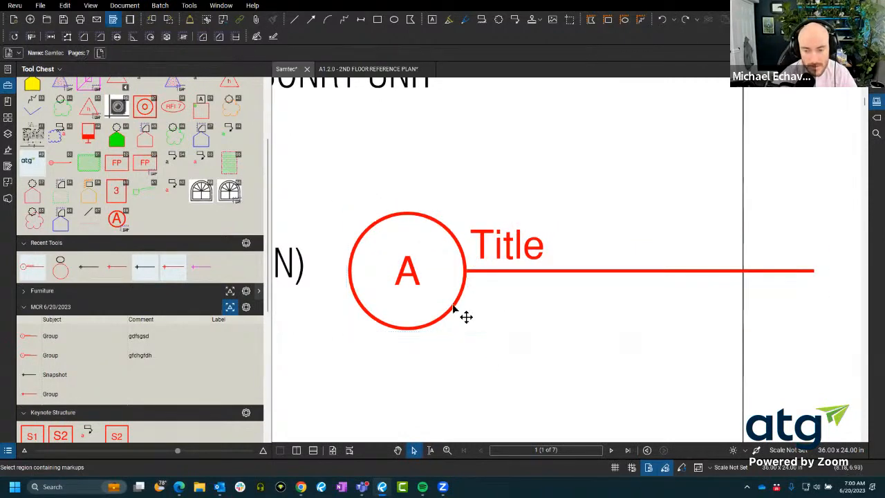
right_click(456, 315)
left_click(507, 365)
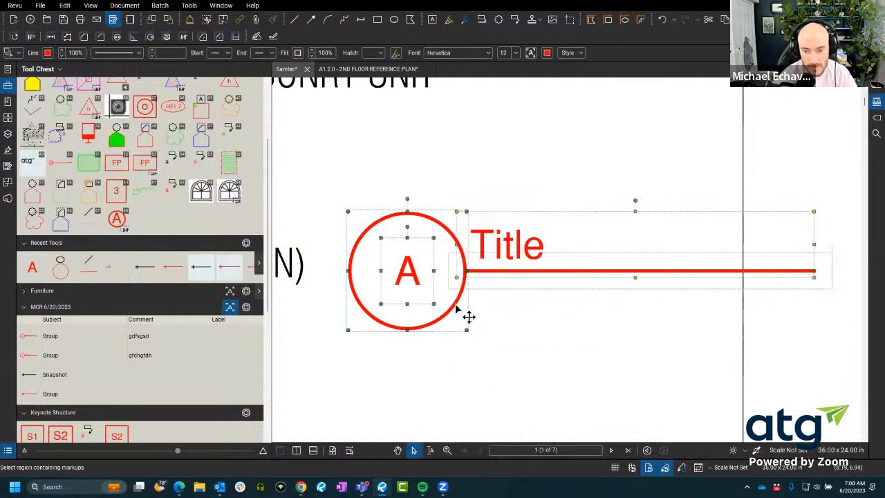
key("Escape")
left_click(453, 316)
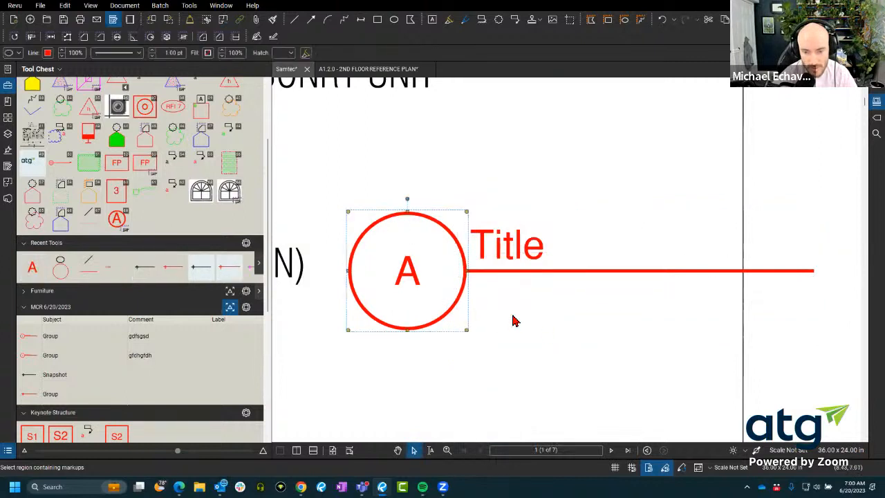
left_click(512, 275, "shift")
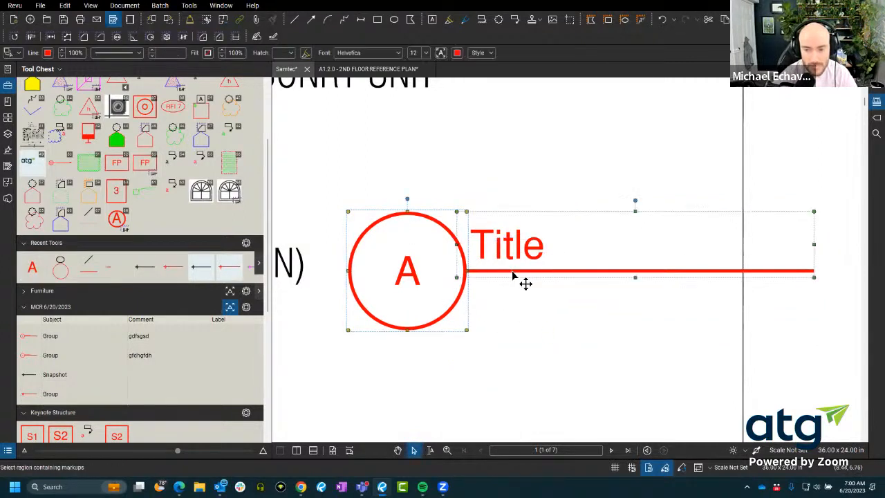
left_click(508, 248, "shift")
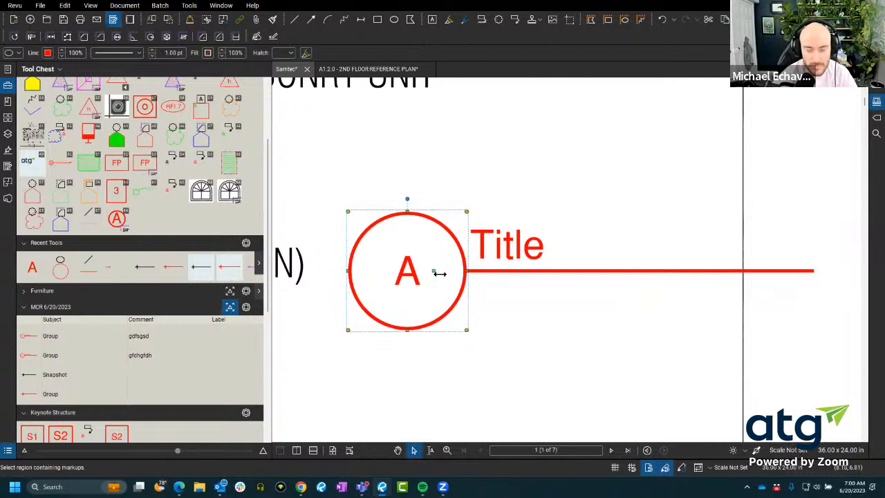
left_click(811, 272, "shift")
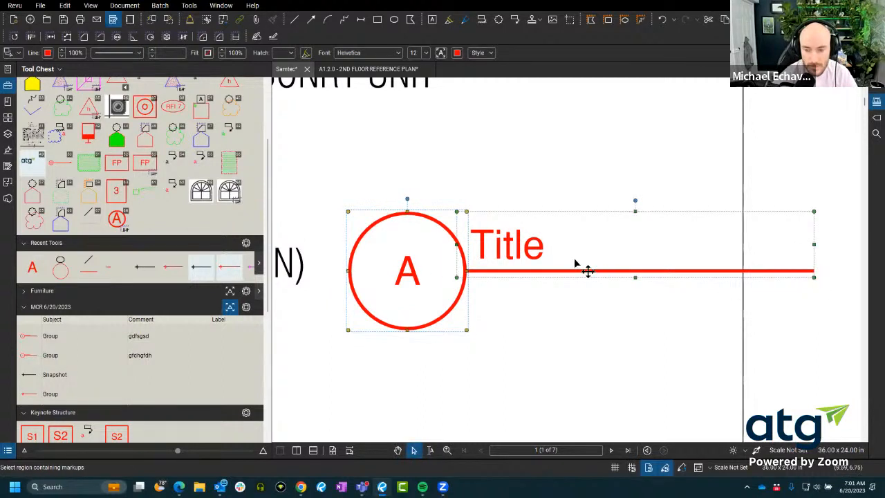
left_click(536, 253, "shift")
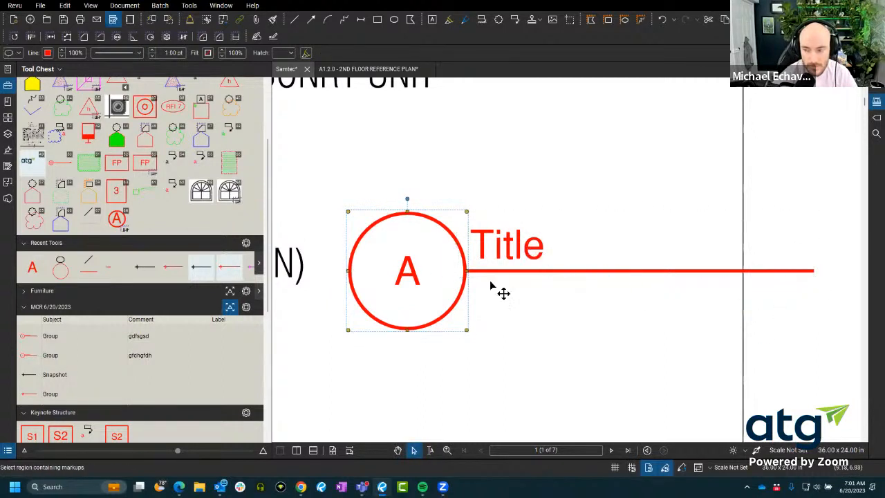
left_click(627, 275, "shift")
left_click(548, 255, "shift")
left_click_drag(426, 143, 834, 334)
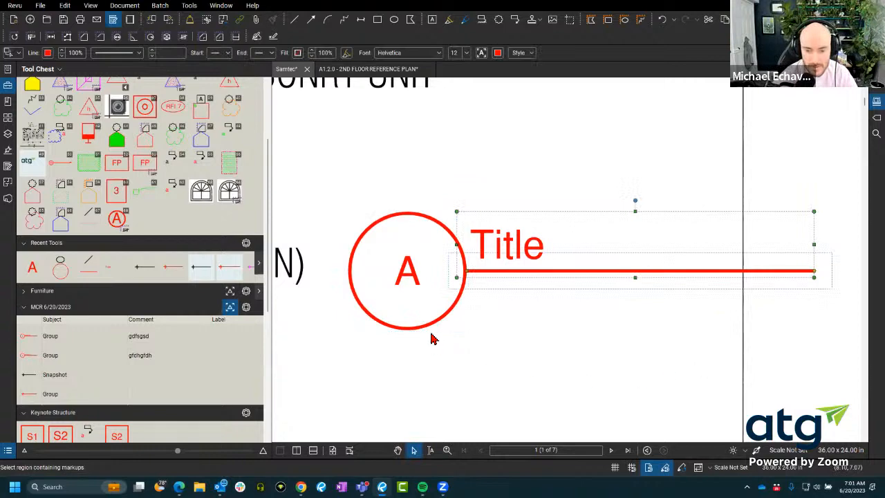
left_click(505, 341)
left_click(430, 323)
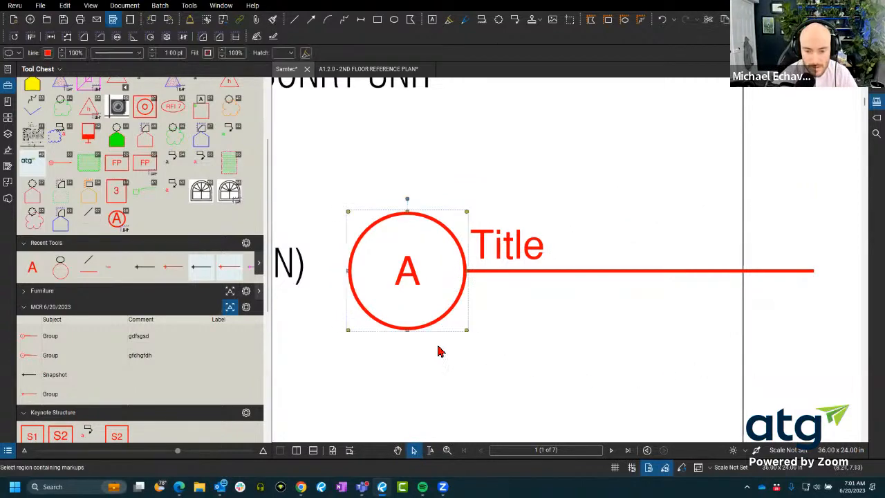
scroll(340, 283, "down", 4)
scroll(562, 314, "up", 2)
left_click_drag(691, 322, 367, 206)
left_click(339, 313)
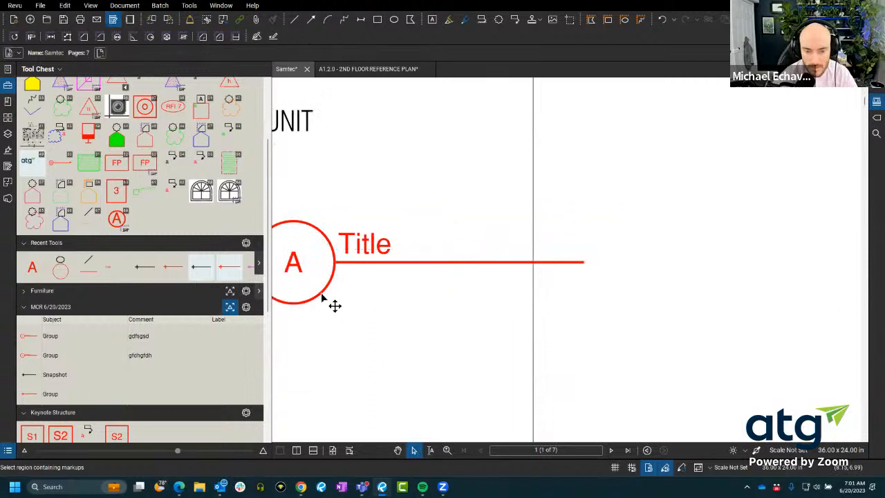
Step: Group the symbol's circle, letter A, Title text and underline, and add the group to the MCR 6/20/2023 tool set
left_click(321, 298)
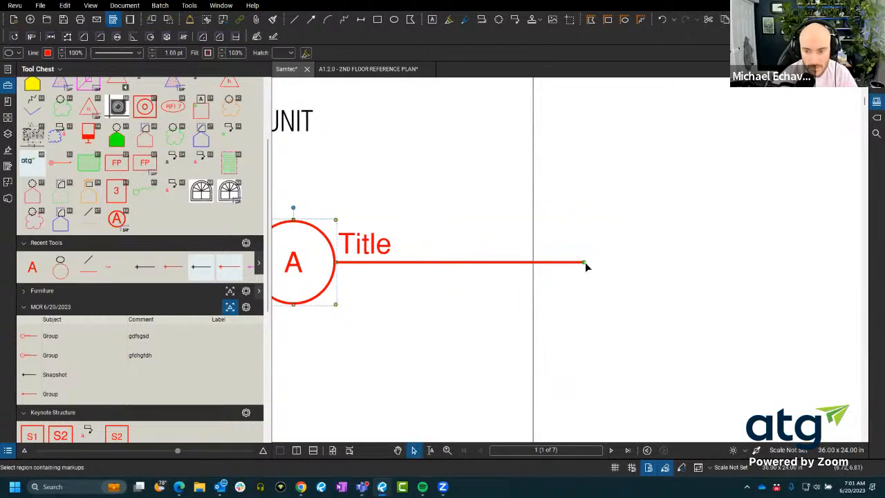
left_click(379, 263, "shift")
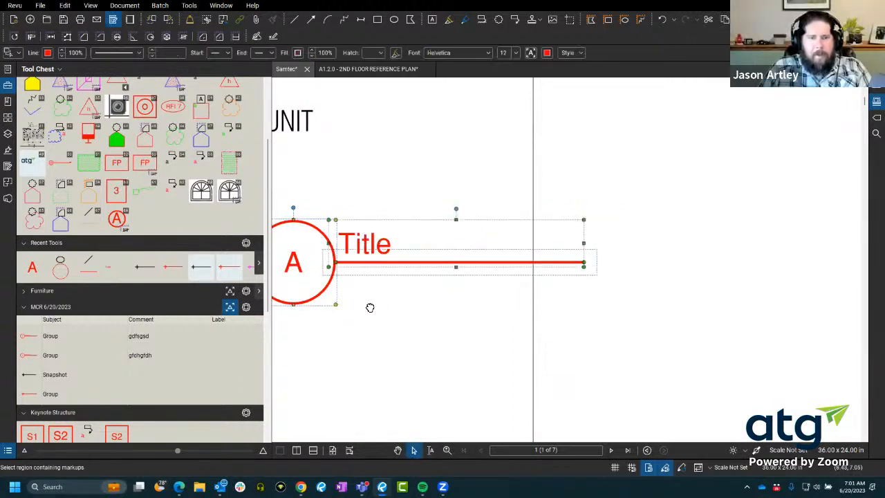
left_click_drag(370, 307, 480, 302)
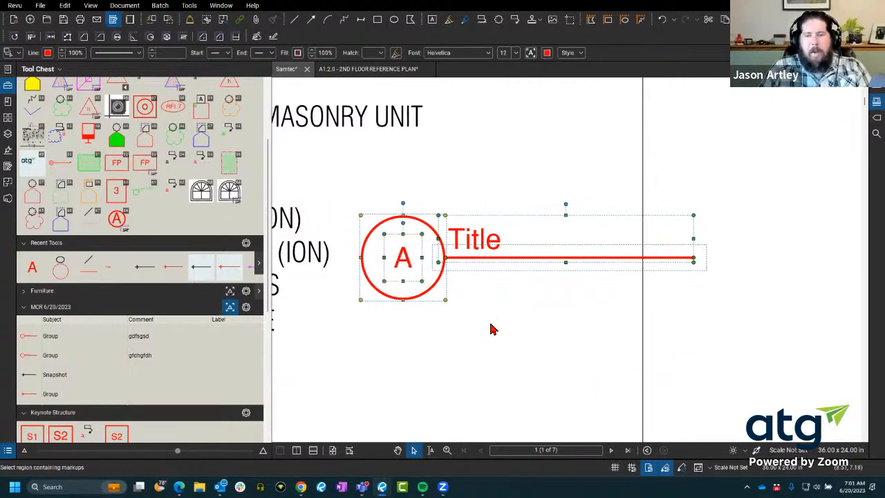
right_click(416, 296)
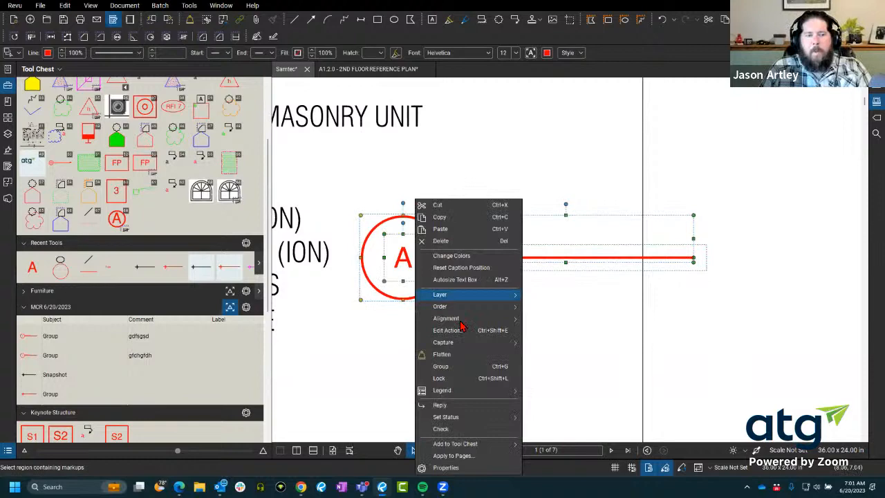
left_click(457, 369)
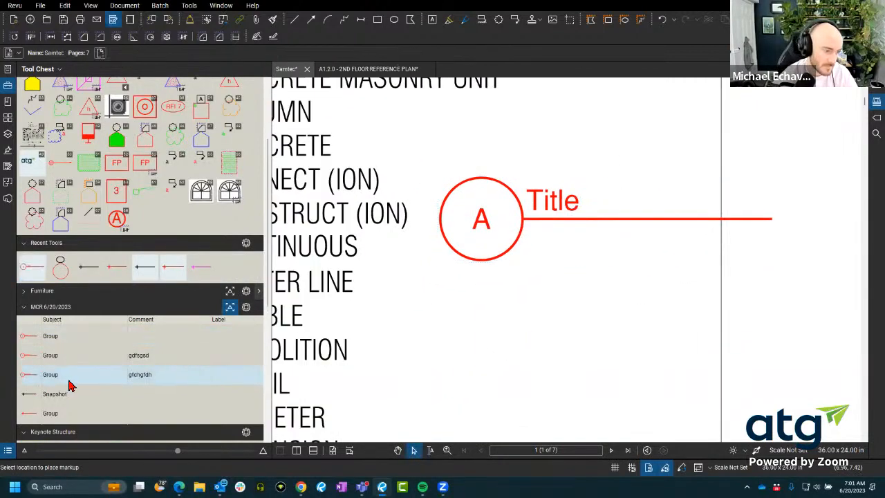
Step: Enter "sdfg" as the comment of the uppermost group tool in the MCR 6/20/2023 tool set
left_click(155, 339)
left_click(156, 338)
type("sd")
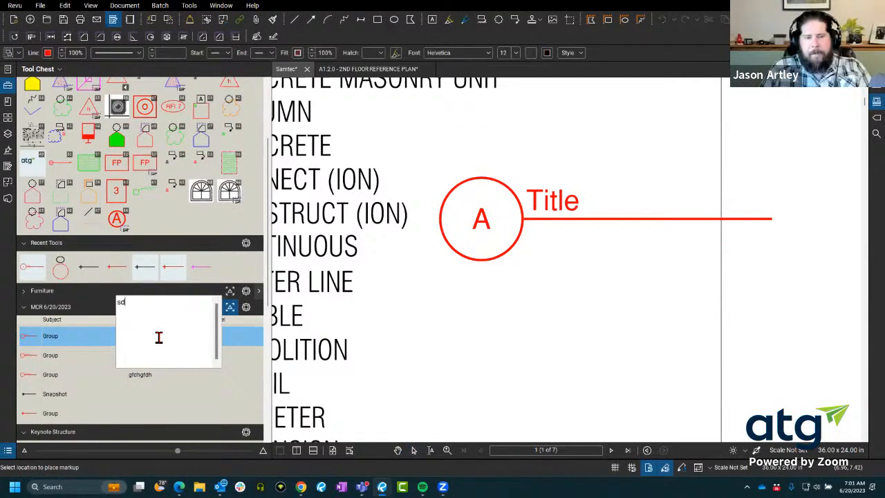
type("fg")
left_click(422, 361)
key("Escape")
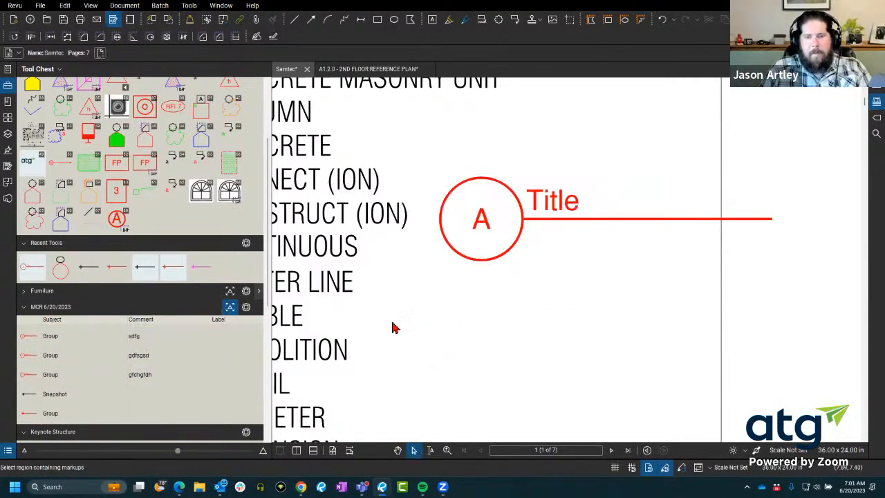
Step: Place the sdfg group tool below the existing Title symbol, applying the preset scale 1/8" = 1'-0" to the current page
left_click(106, 339)
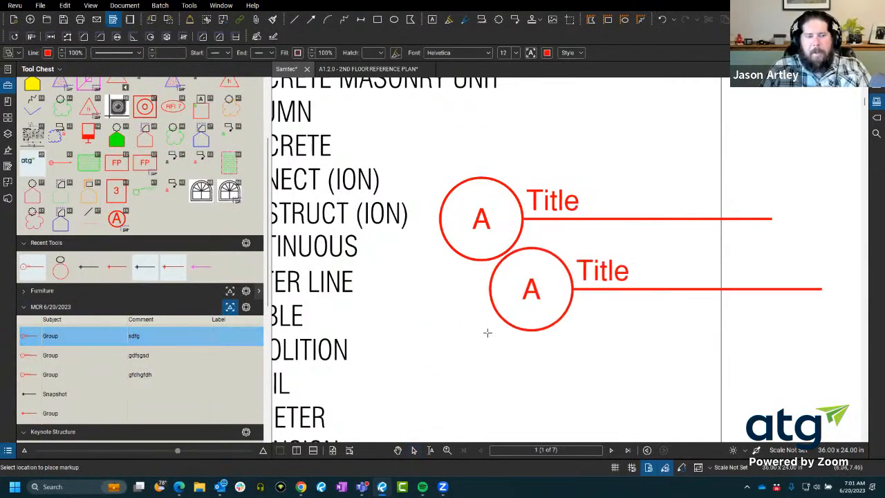
left_click(395, 363)
left_click(445, 237)
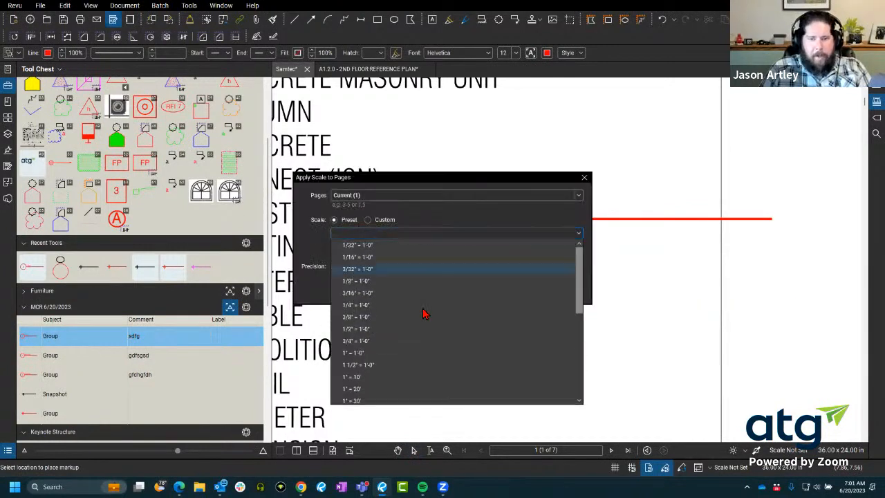
left_click(403, 263)
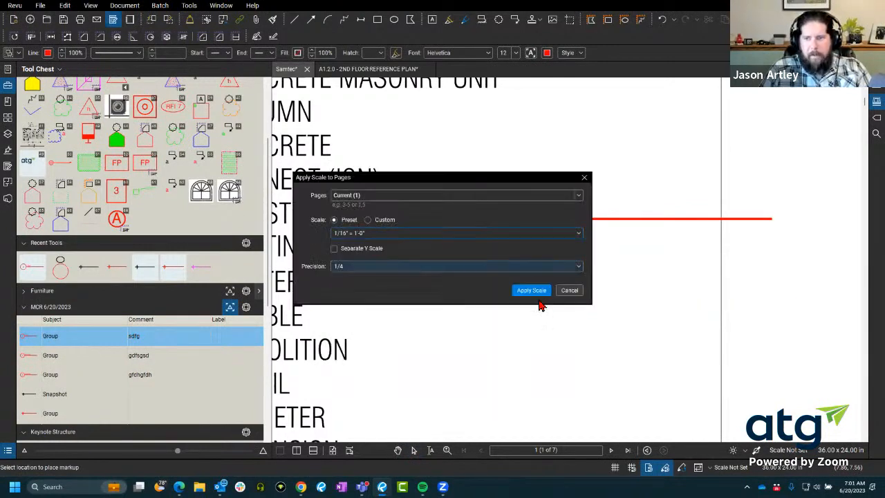
left_click(456, 234)
left_click(377, 269)
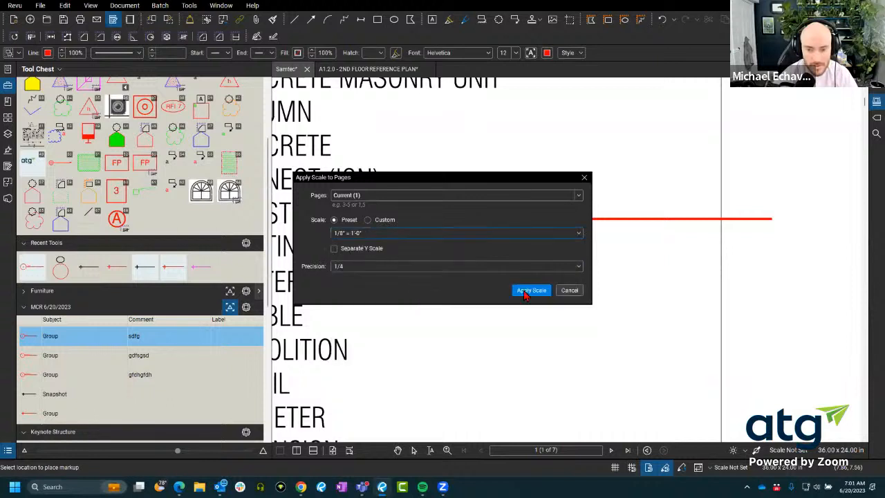
left_click(530, 291)
left_click_drag(526, 331, 373, 244)
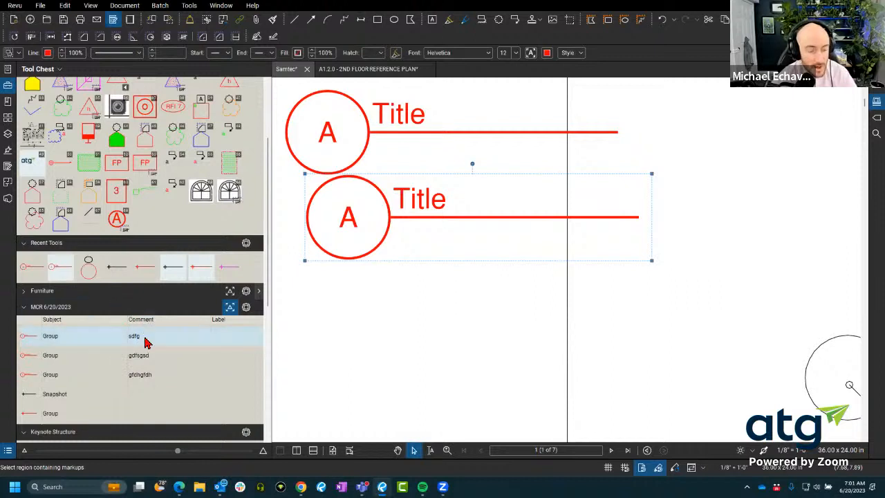
left_click(371, 267)
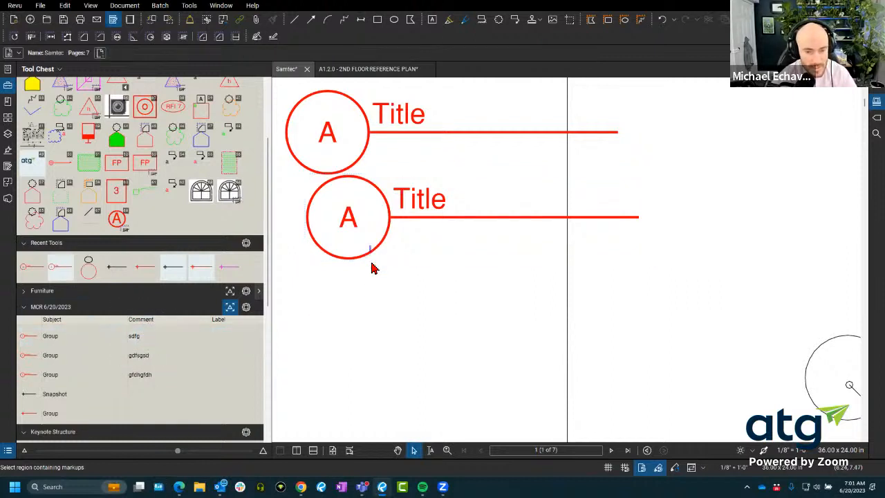
left_click(374, 254)
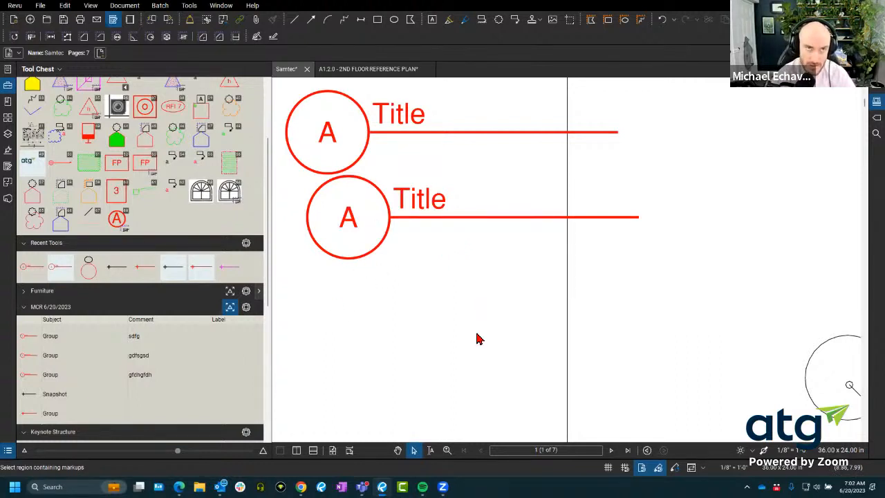
left_click_drag(481, 337, 506, 403)
left_click_drag(497, 386, 328, 233)
left_click_drag(431, 275, 412, 245)
left_click(431, 306)
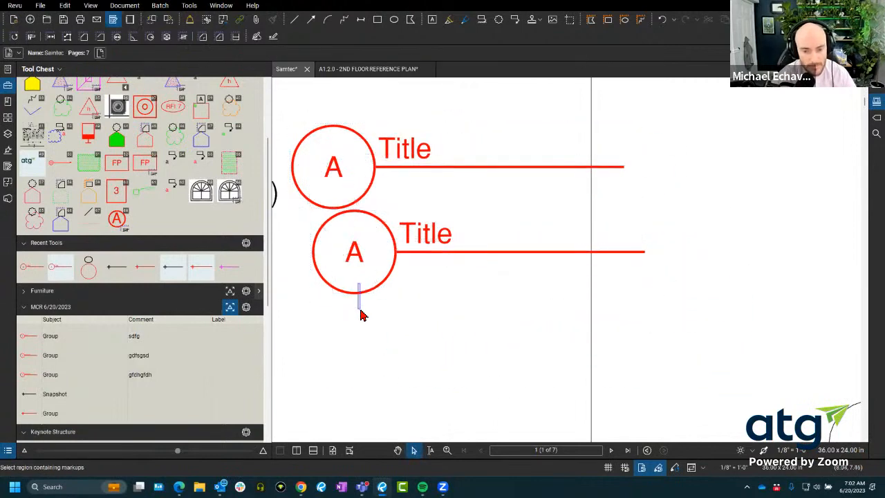
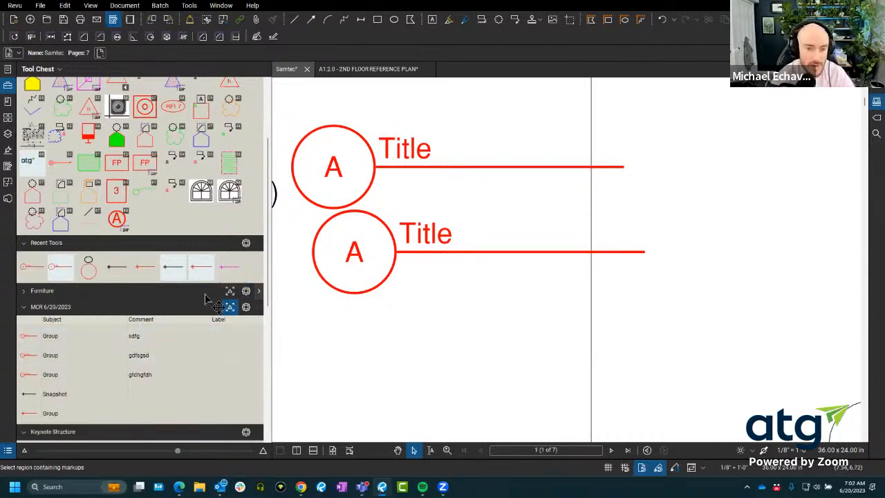
Step: Place another copy of the sdfg group tool below the two Title symbols
left_click(93, 339)
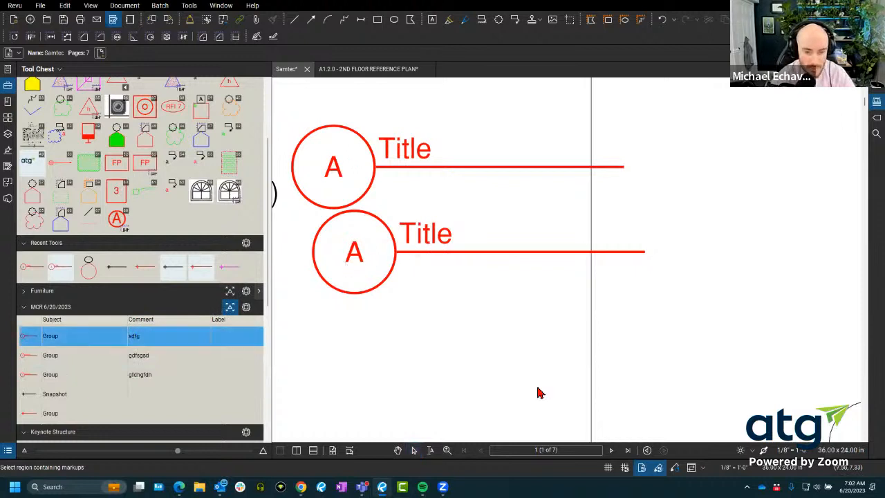
left_click(471, 377)
left_click_drag(444, 360, 362, 302)
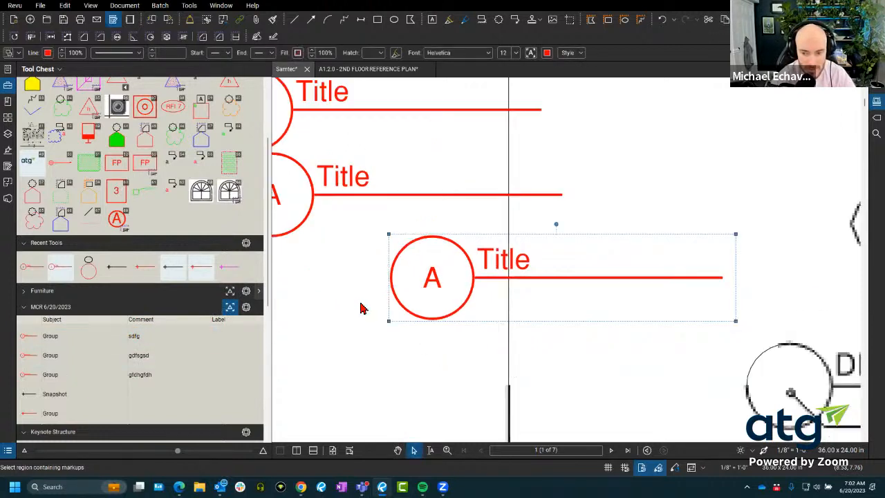
Step: Change the newly placed symbol's title to "gfdhfgh" and its circle letter to "dfgh" within the group
double_click(504, 261)
type("gfdhfgh")
left_click(434, 295)
double_click(434, 295)
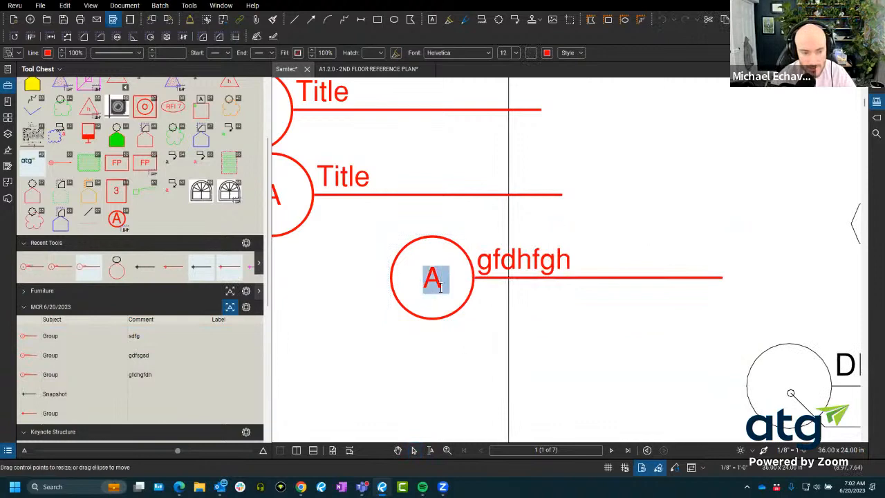
type("dfgh")
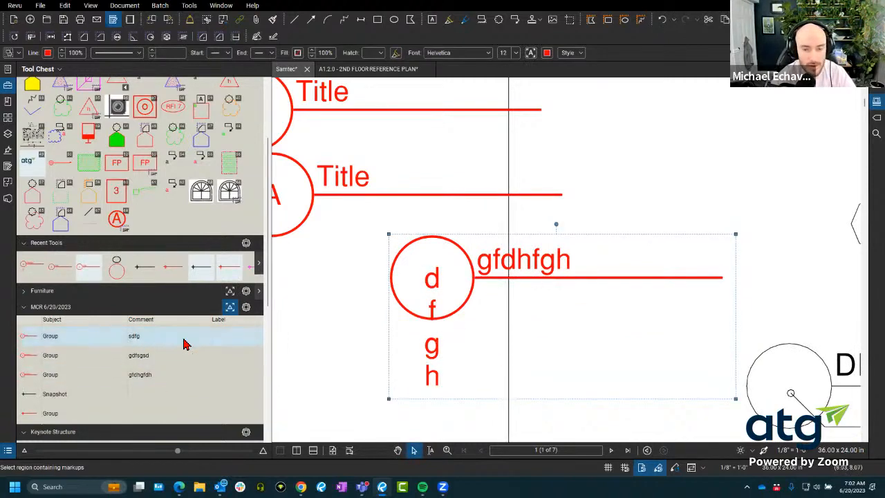
left_click(60, 336)
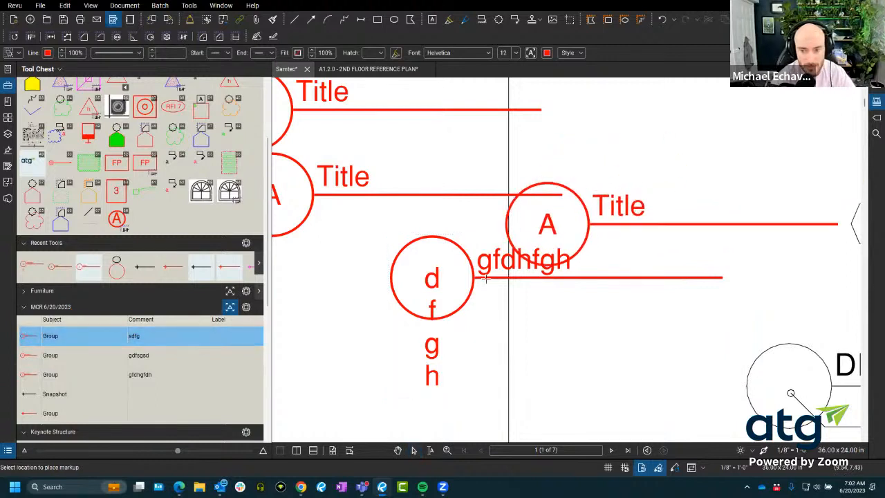
key("Escape")
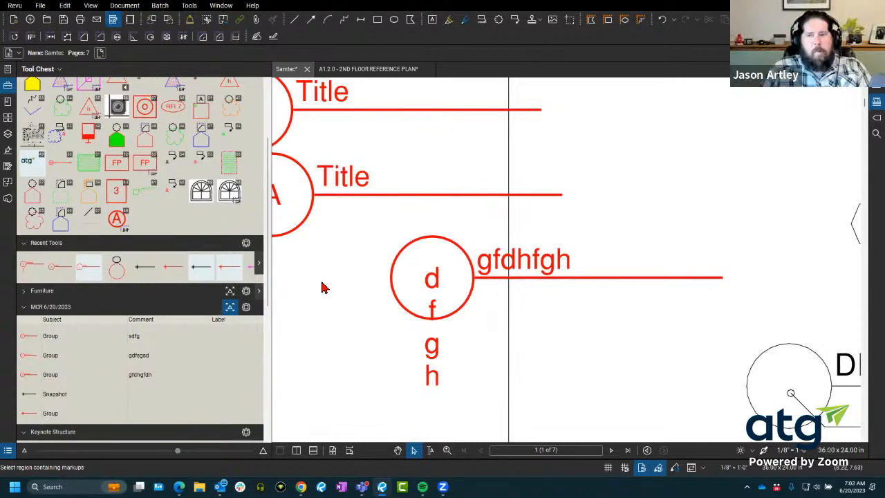
scroll(562, 258, "down", 2)
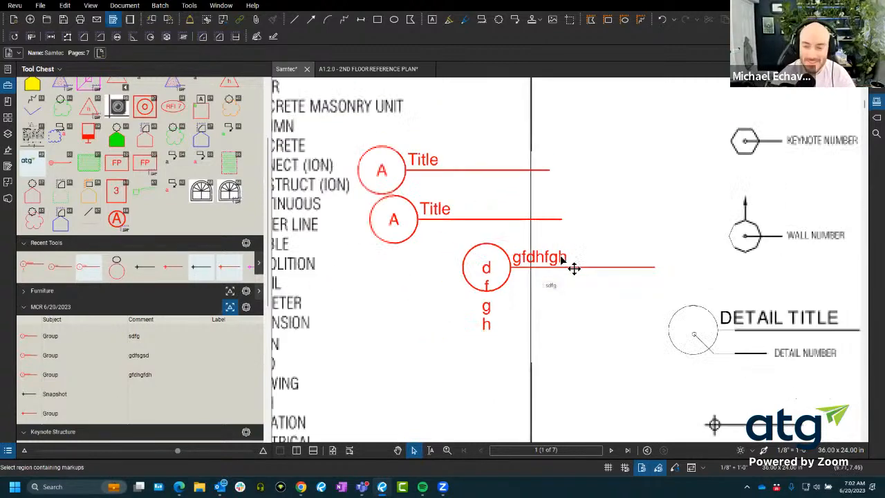
scroll(458, 269, "down", 1)
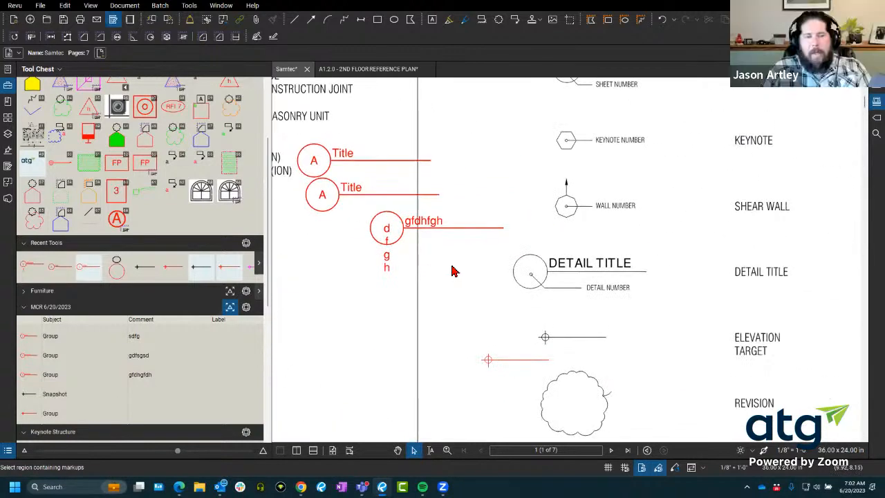
Step: Delete the group tools commented gfdhgfdh and gdfsgsd from the MCR 6/20/2023 tool set
left_click(88, 355)
left_click(78, 375)
key("Delete")
left_click(76, 356)
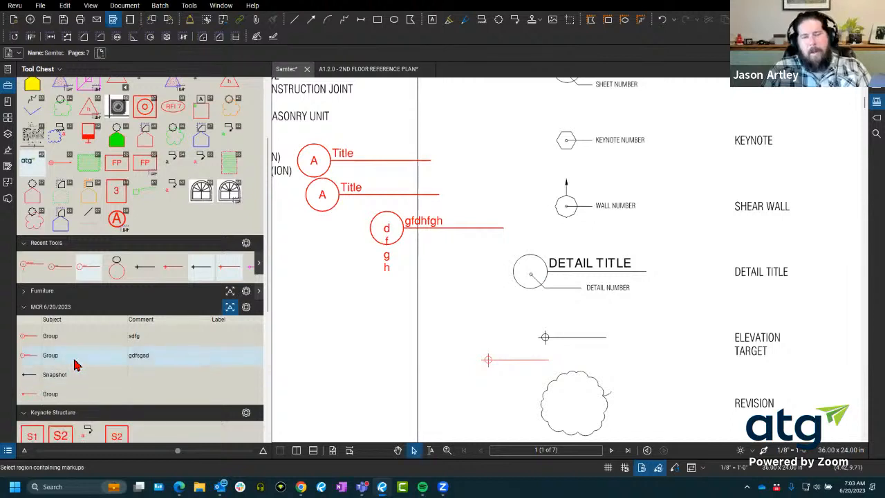
key("Delete")
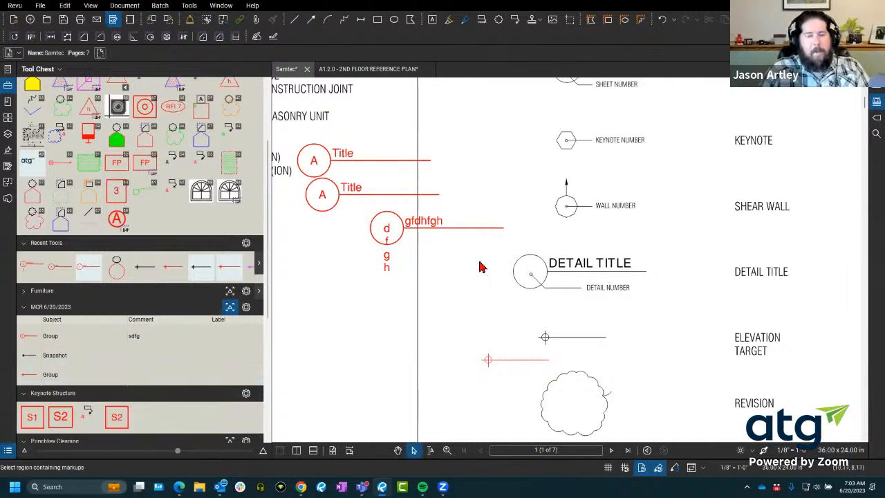
Step: Delete the three red title symbols placed beside the abbreviation list on the page
left_click_drag(480, 290, 328, 129)
key("Delete")
scroll(380, 244, "down", 4)
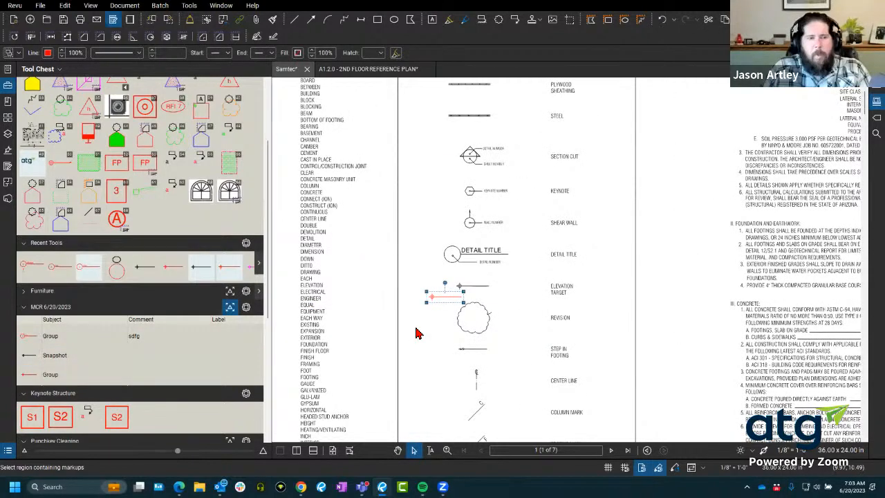
scroll(419, 325, "right", 3)
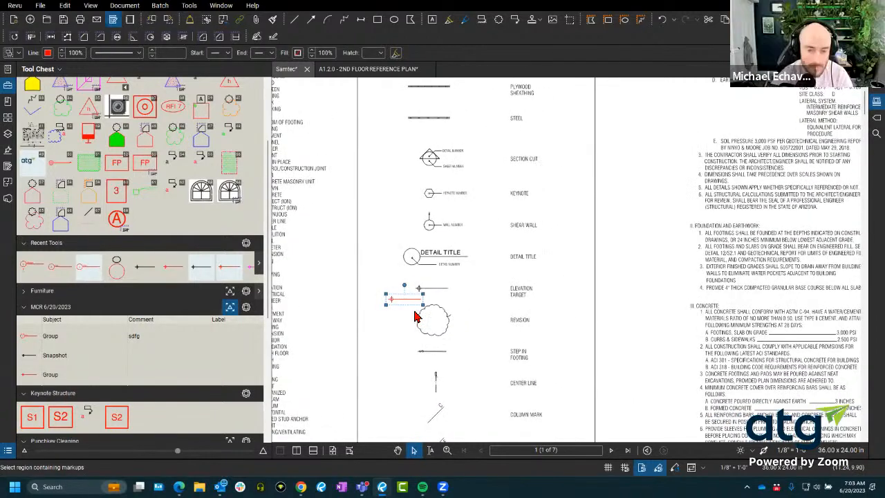
scroll(410, 320, "up", 1)
left_click(410, 320)
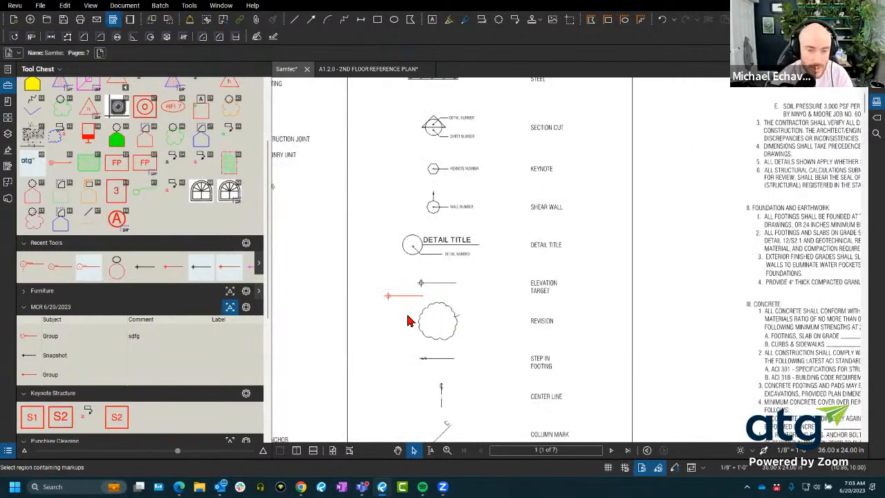
scroll(408, 319, "up", 3)
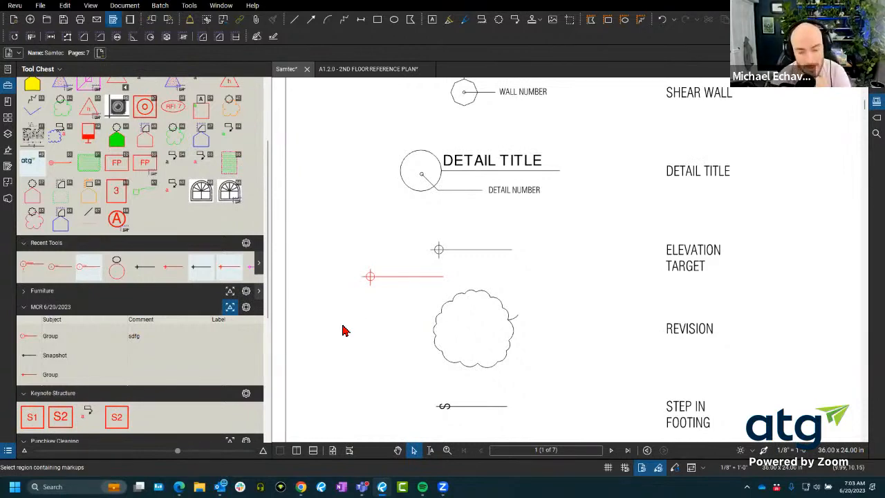
scroll(332, 334, "down", 5)
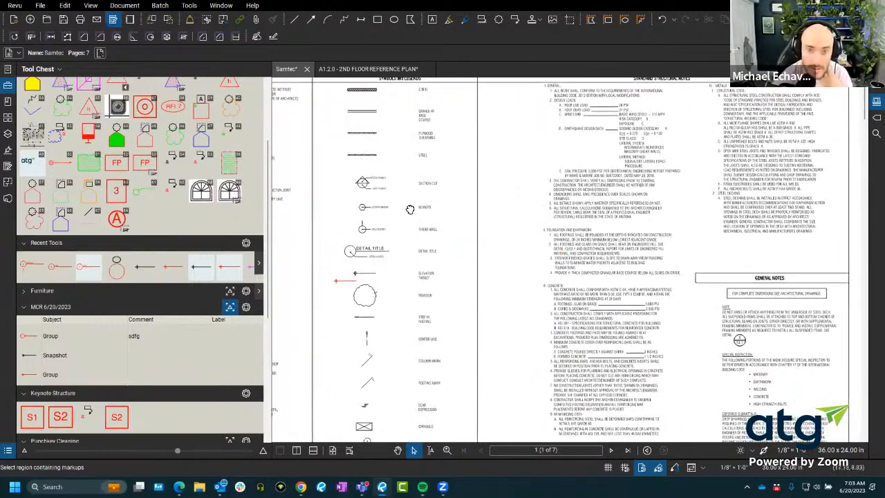
scroll(477, 237, "up", 5)
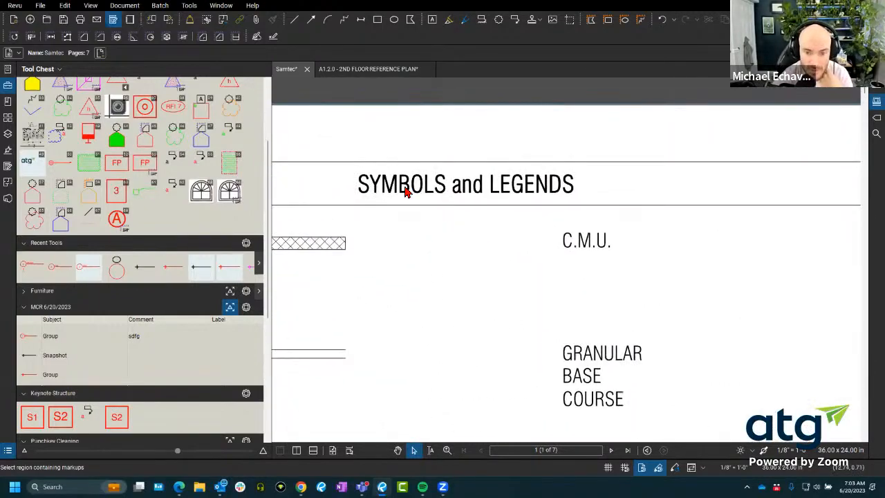
Step: Assign the sdfg group tool in the MCR 6/20/2023 tool set to a layer named SYMBOLS
right_click(84, 339)
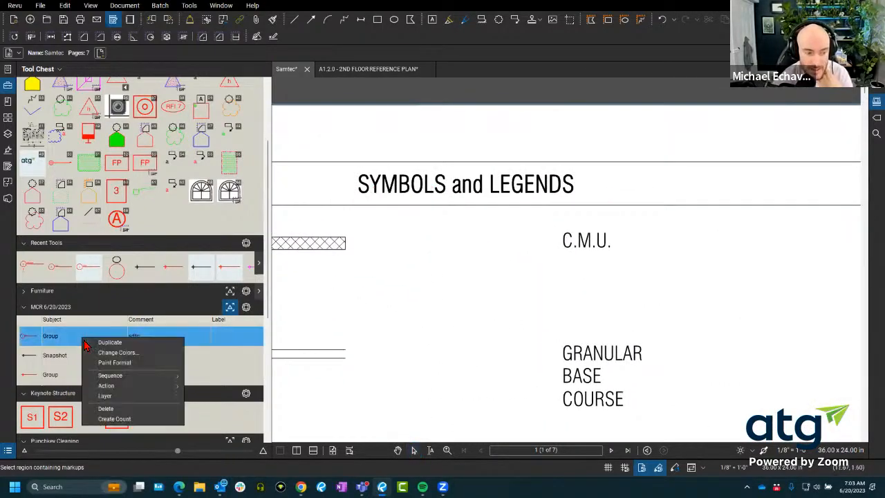
left_click(127, 396)
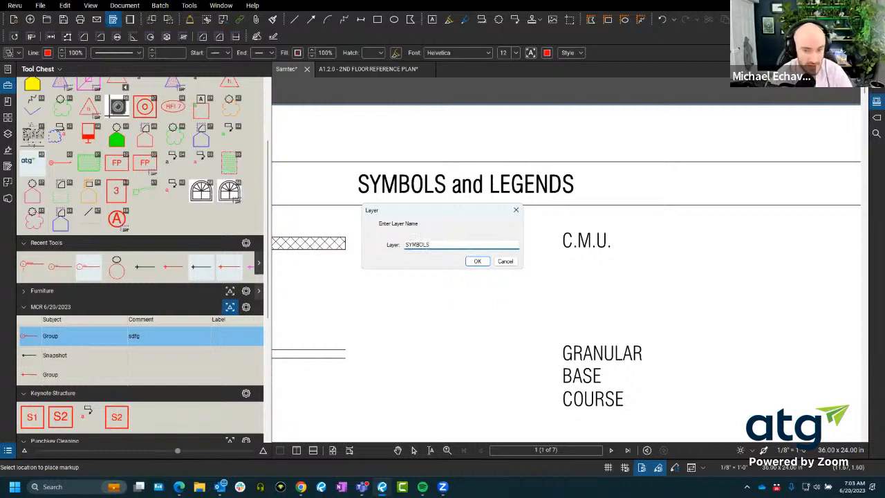
left_click_drag(430, 246, 396, 247)
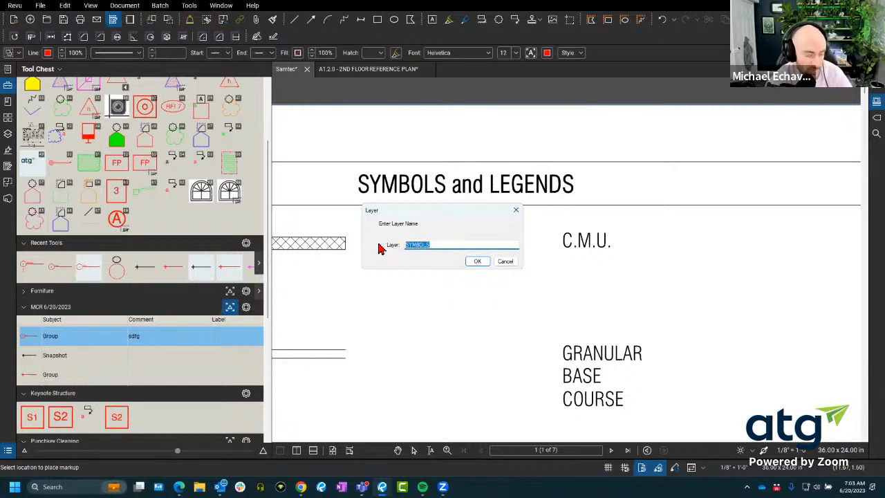
left_click(477, 261)
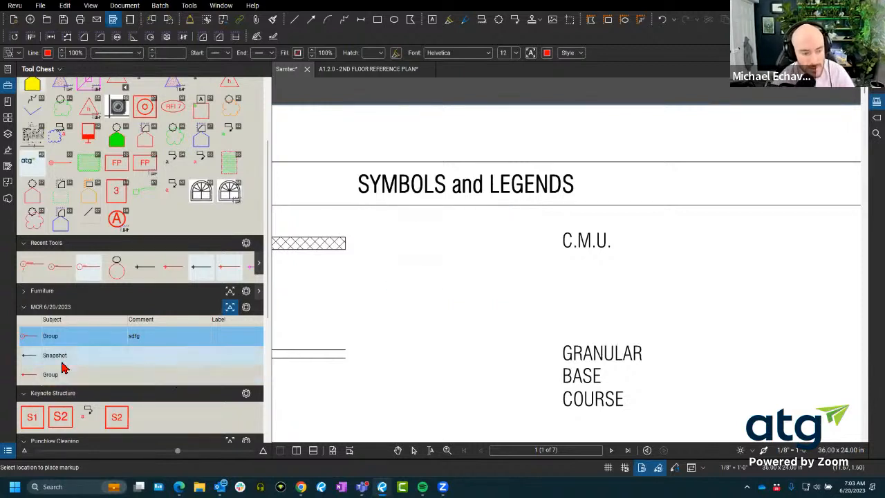
Step: Assign the Snapshot tool and the uncommented Group tool in the MCR 6/20/2023 set to the SYMBOLS layer
left_click(66, 362)
right_click(66, 362)
left_click(122, 419)
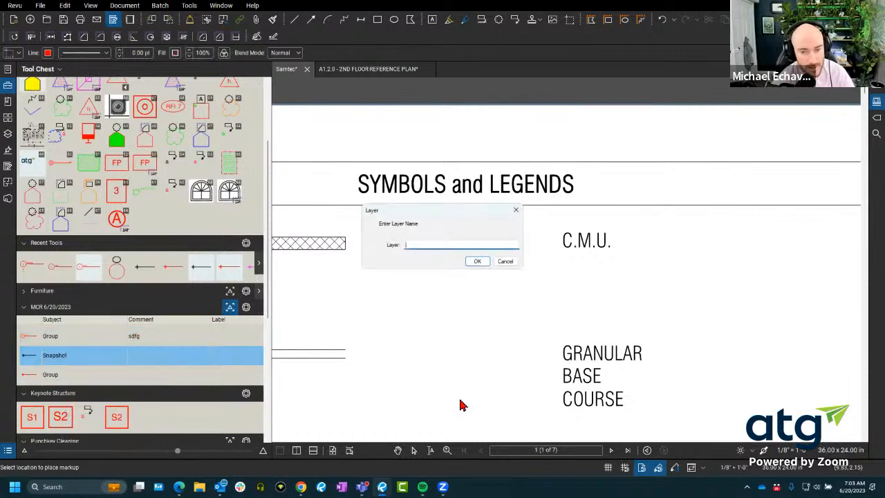
left_click(477, 261)
left_click(111, 374)
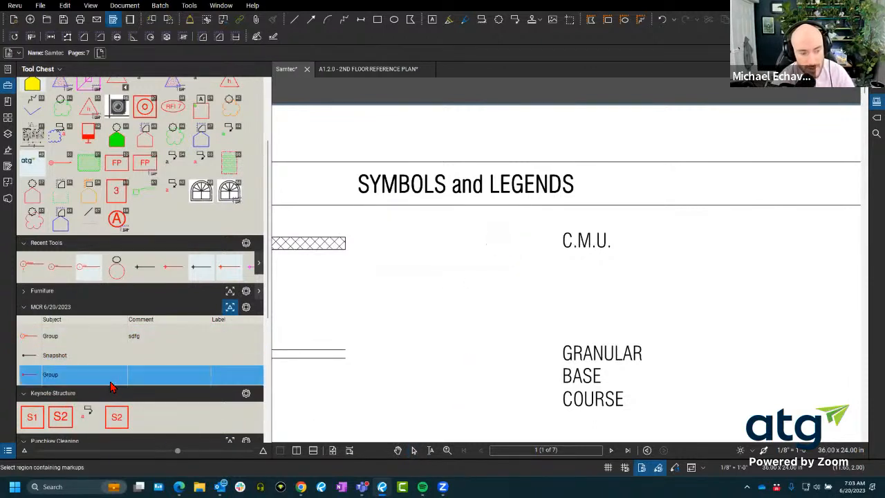
right_click(108, 379)
left_click(166, 437)
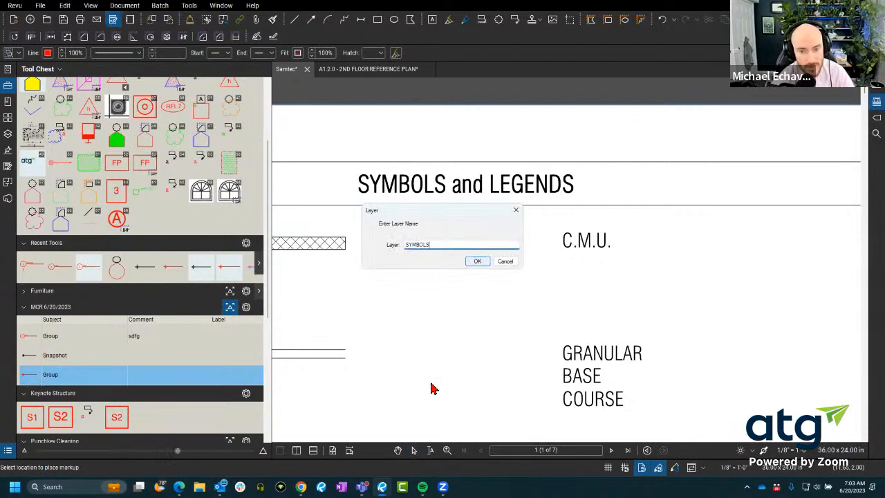
left_click(477, 260)
Step: Check the layer name assigned to the sdfg group tool in the MCR 6/20/2023 tool set
left_click(71, 336)
right_click(73, 336)
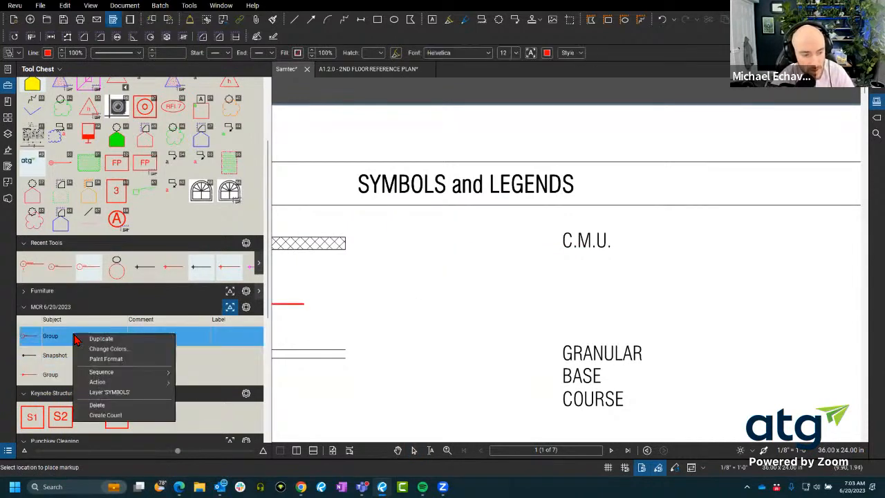
left_click(131, 394)
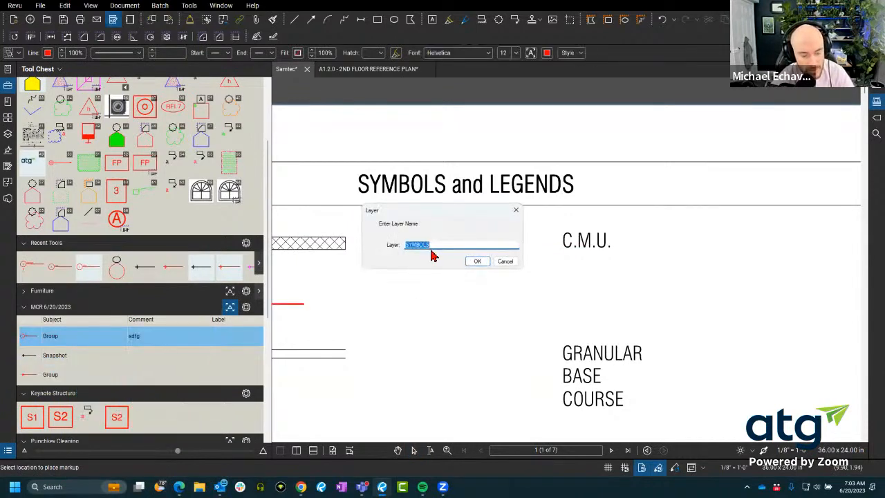
left_click(477, 261)
key("Escape")
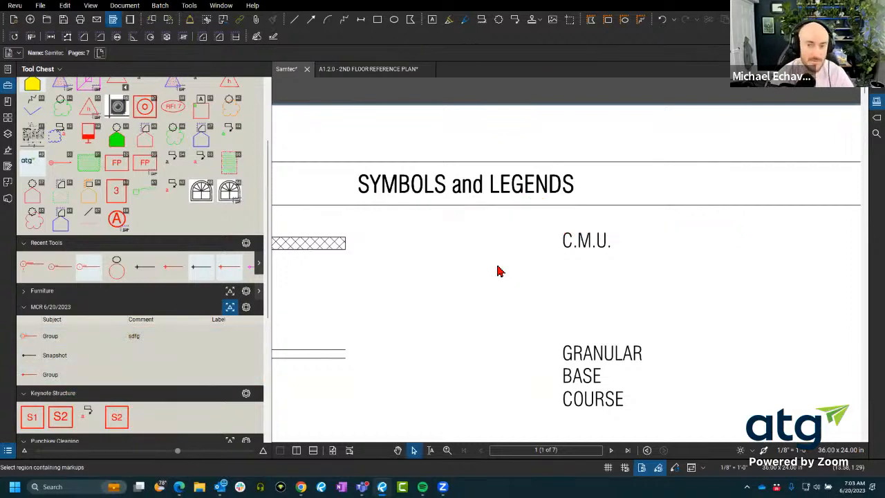
Step: Place the sdfg group tool on the page between the legend's STEEL row and the standard structural notes
scroll(389, 332, "down", 5)
left_click(68, 336)
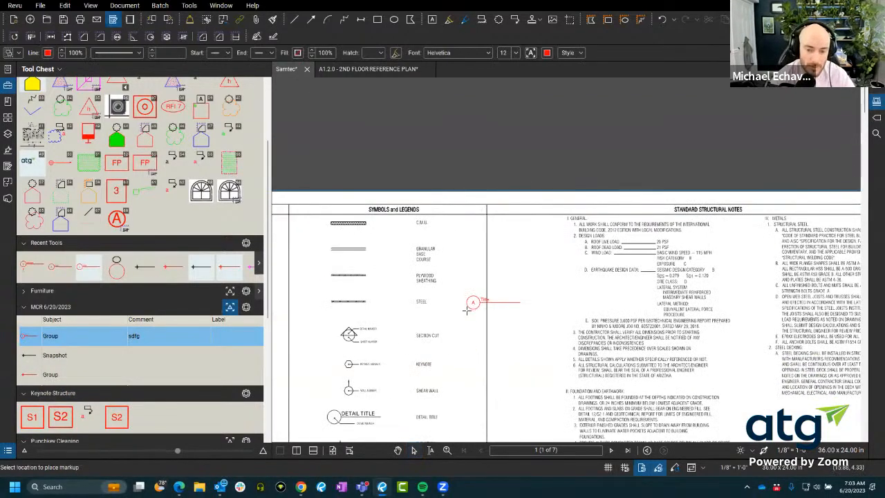
left_click(501, 339)
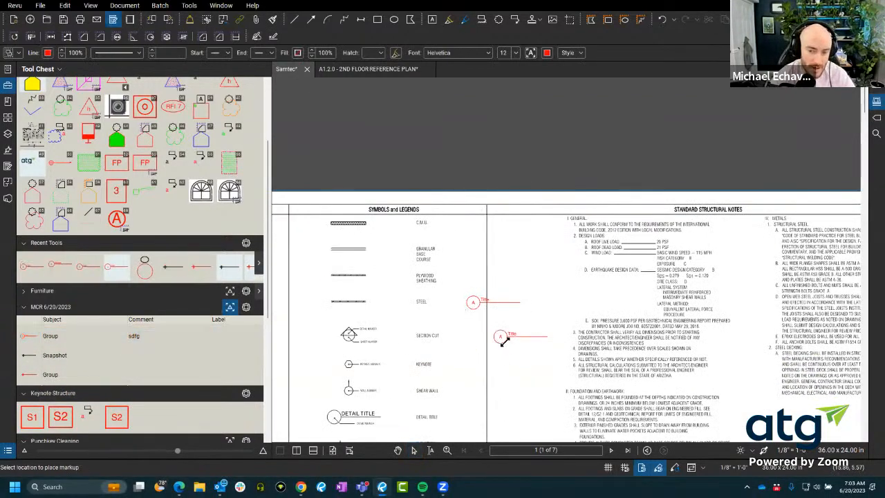
Step: Hide the SYMBOLS layer and collapse the layer list to give the drawing more room
left_click(9, 133)
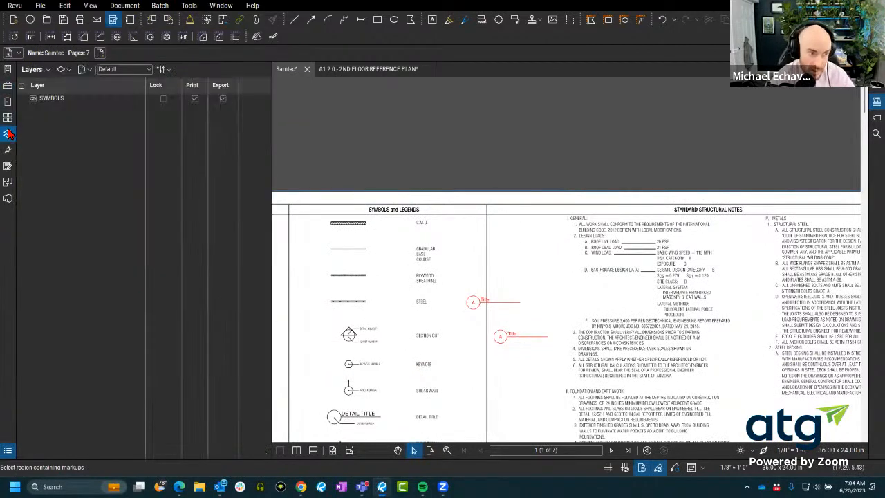
left_click(34, 99)
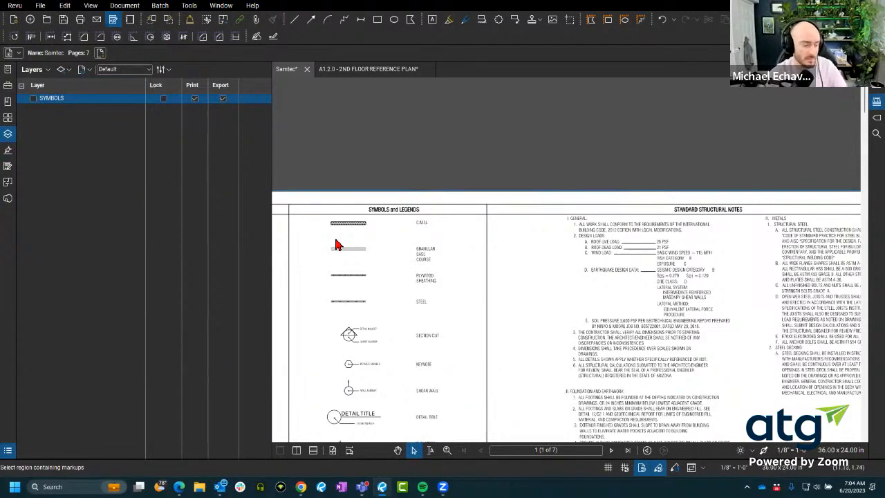
left_click_drag(322, 261, 338, 237)
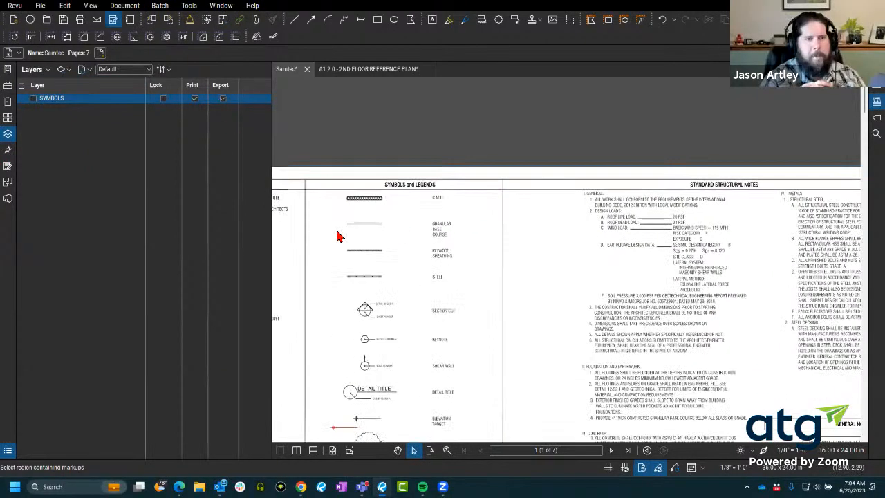
left_click_drag(272, 237, 126, 249)
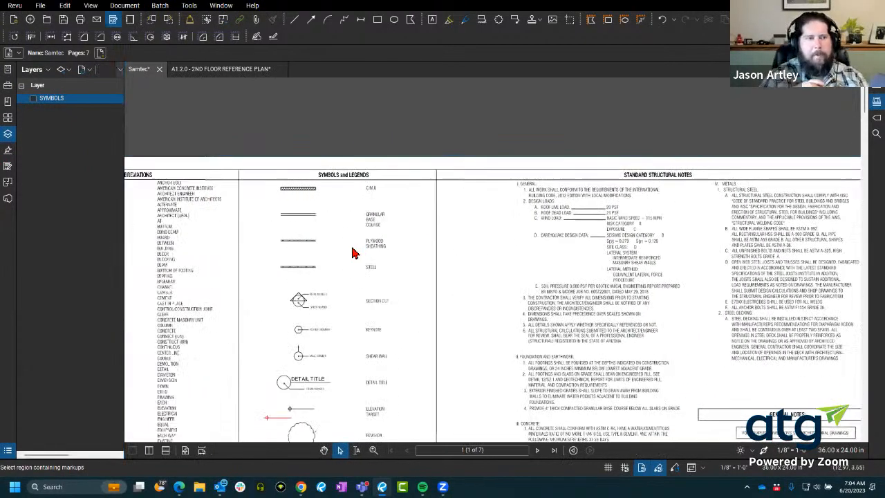
left_click_drag(334, 253, 353, 248)
scroll(354, 247, "up", 3)
scroll(369, 224, "down", 2)
left_click_drag(383, 336, 426, 283)
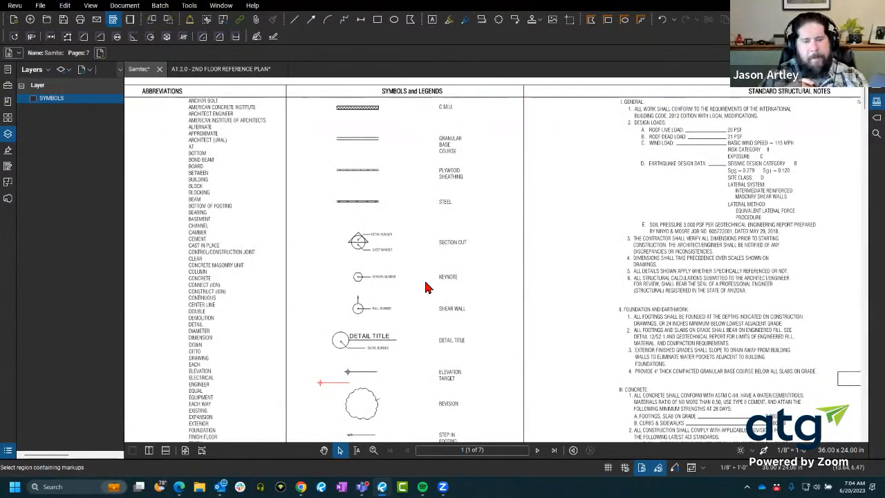
left_click(8, 133)
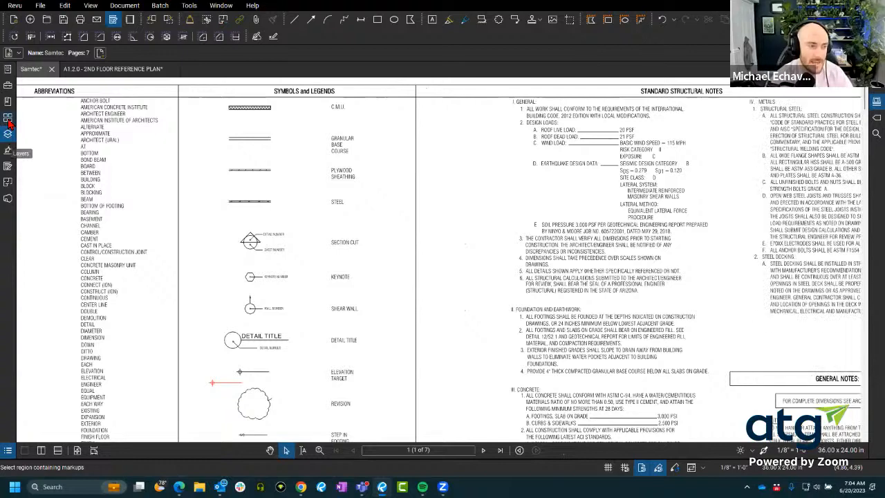
Step: Display the Tool Chest, widen it and return to the My Tools set
left_click(8, 85)
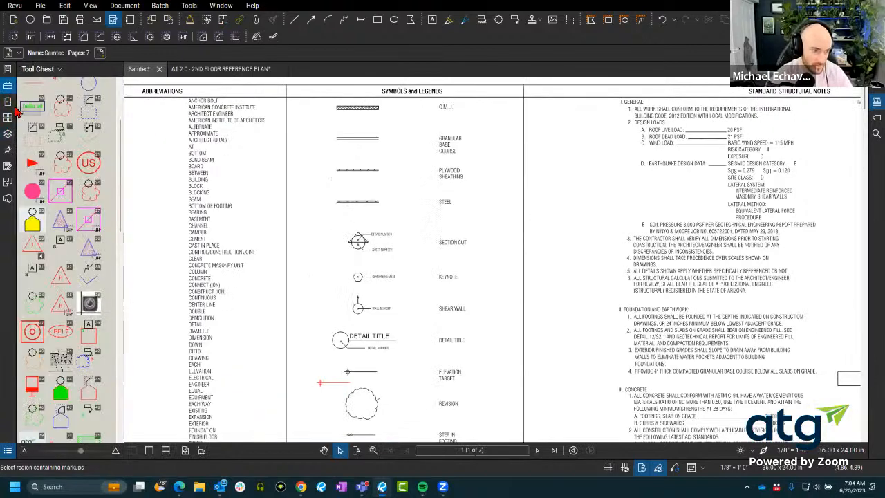
left_click_drag(143, 188, 345, 188)
scroll(162, 306, "down", 2)
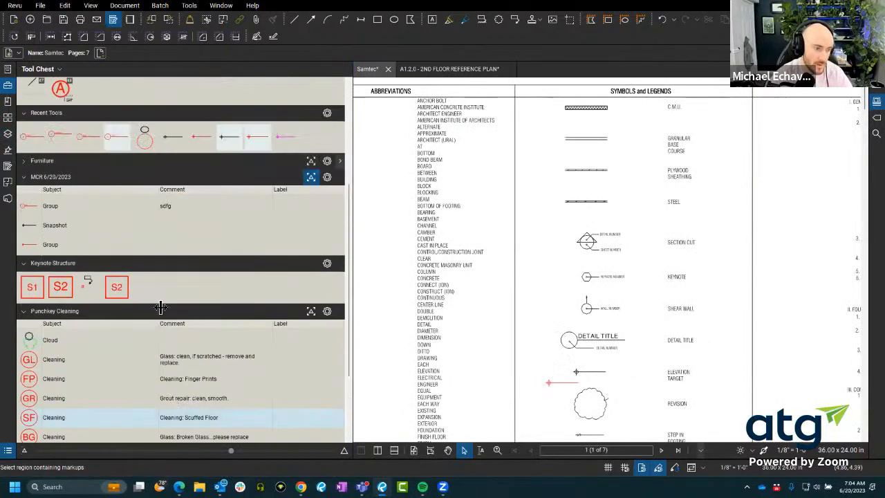
scroll(160, 307, "up", 5)
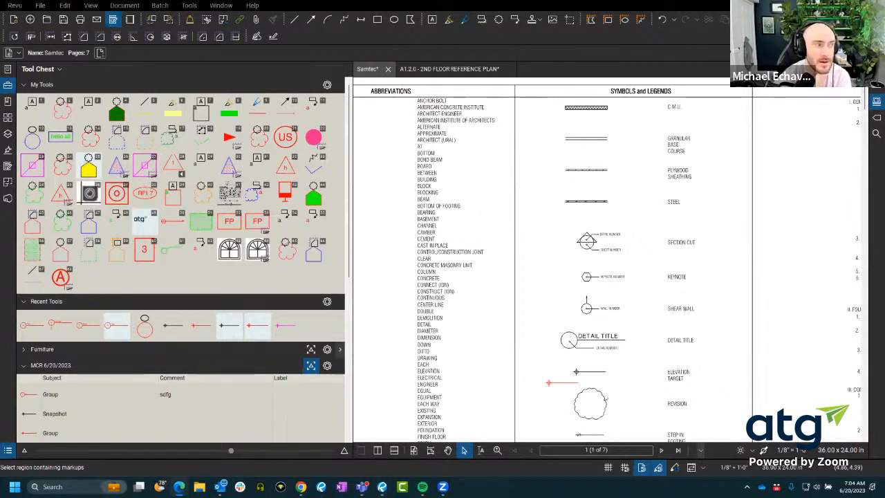
Step: Switch to the browser's Revu Custom Libraries page and download the P&ID Review tool set from the Oil & Gas category
key("alt+Tab")
scroll(370, 232, "down", 16)
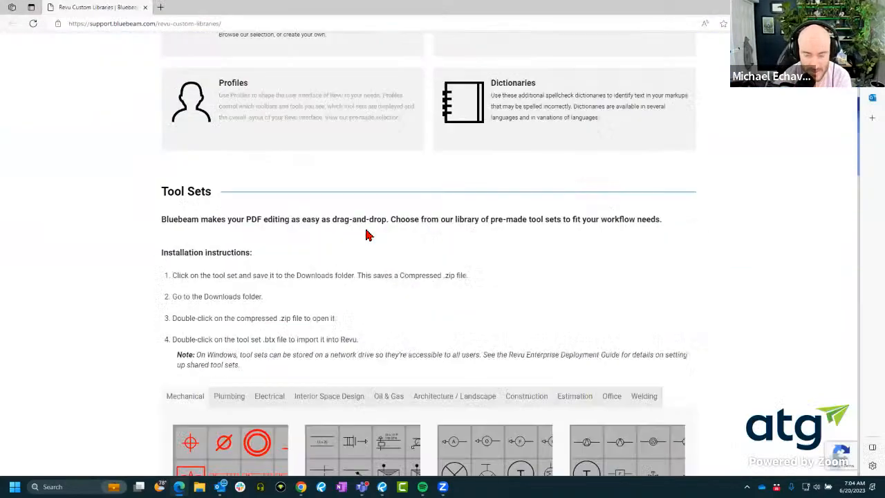
scroll(375, 245, "up", 4)
scroll(375, 245, "up", 1)
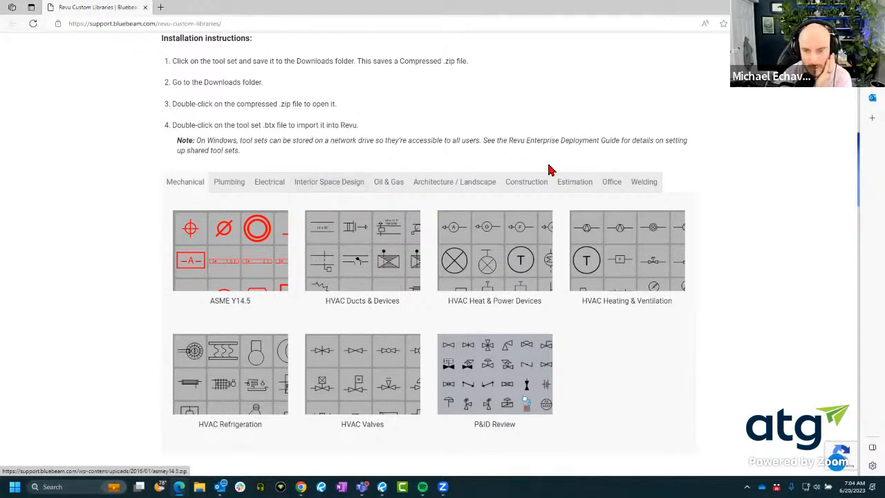
left_click(462, 182)
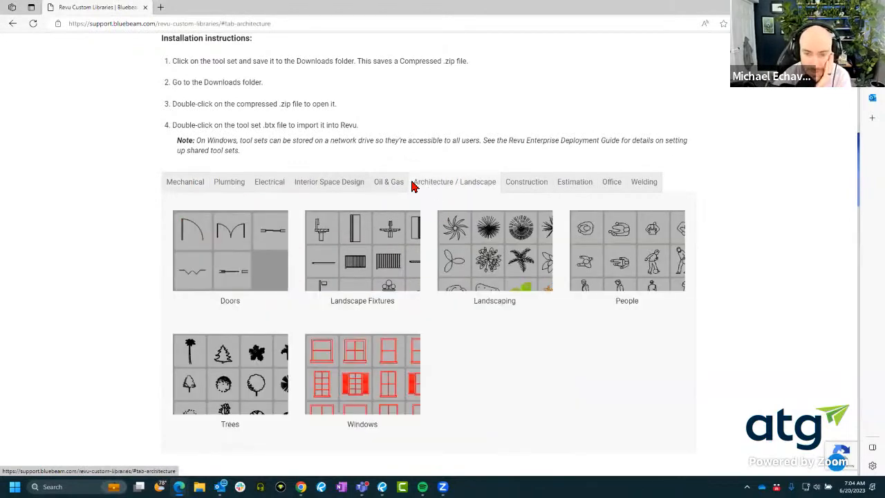
left_click(388, 183)
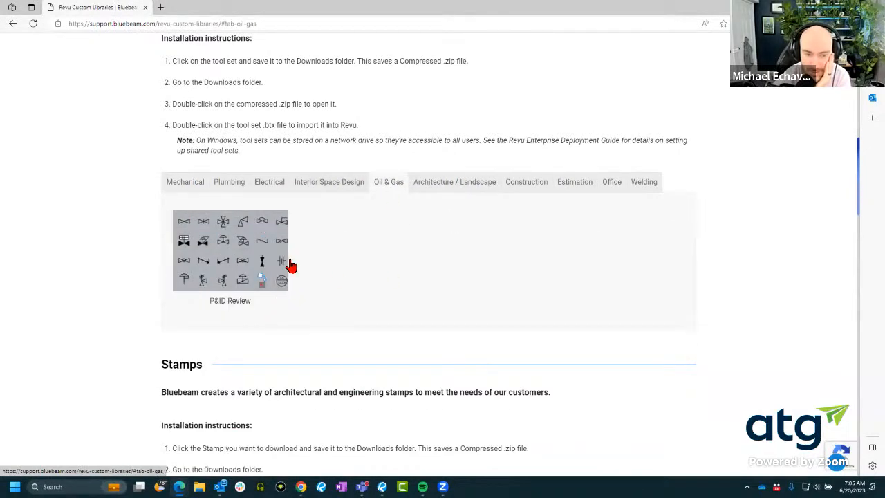
left_click(249, 237)
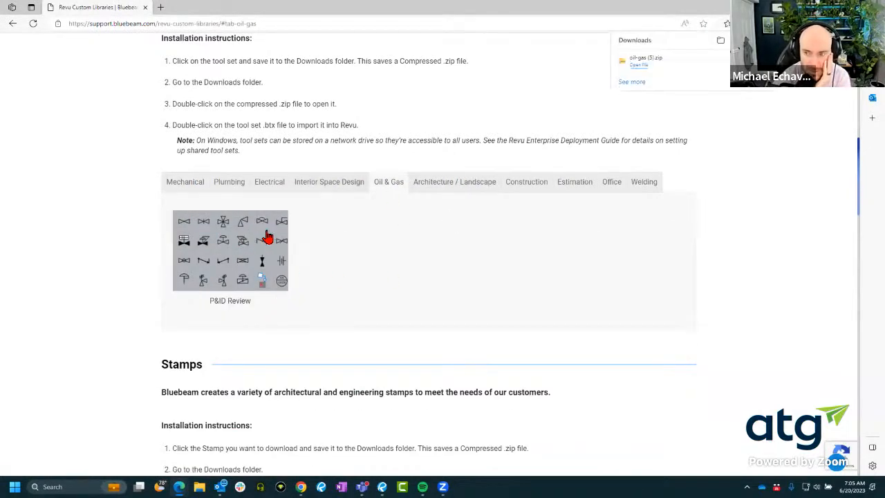
Step: Open the downloaded oil-gas zip file and its Tool Sets folder, accepting the security warning
left_click(639, 65)
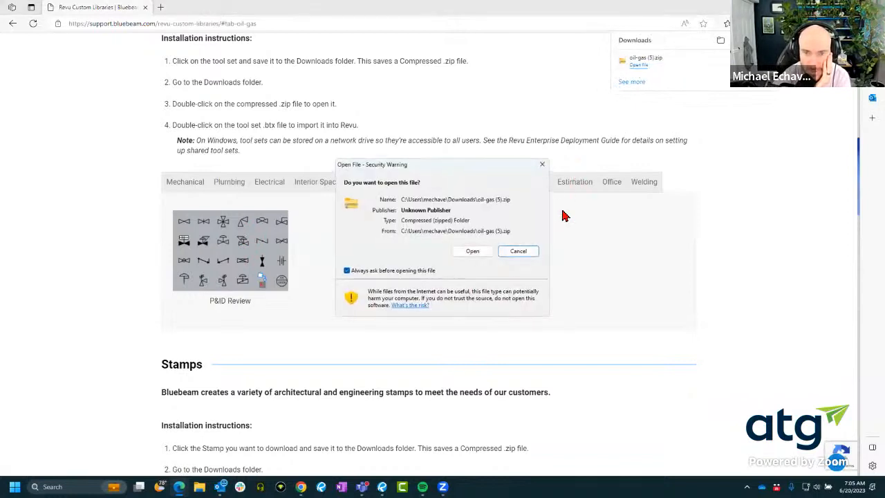
left_click(473, 251)
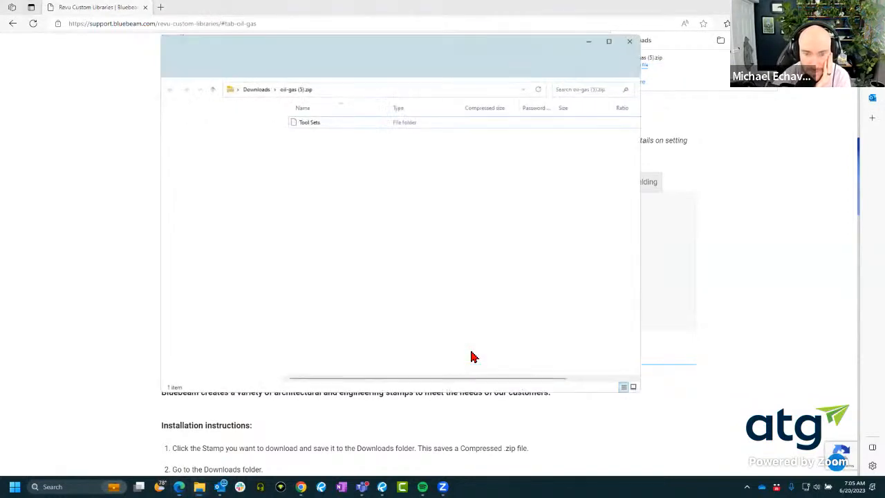
double_click(299, 121)
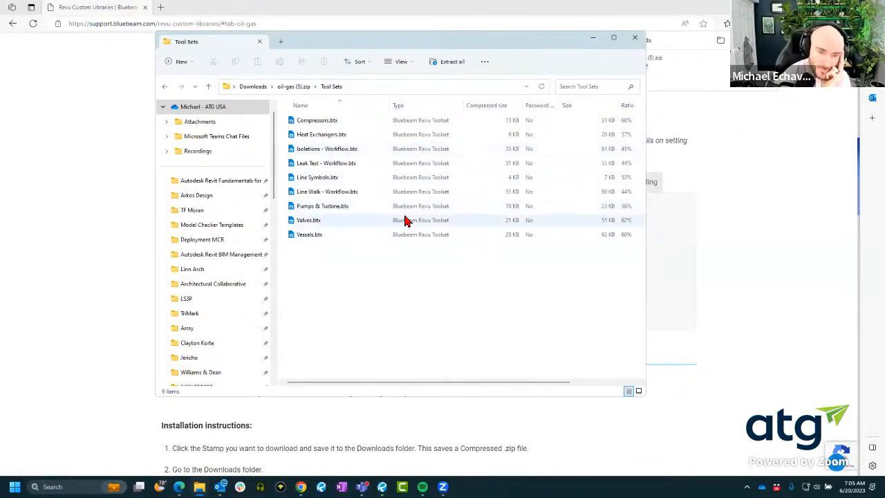
Step: Import Line Walk - Workflow.btx into Revu, overwriting the existing tool set
left_click(318, 209)
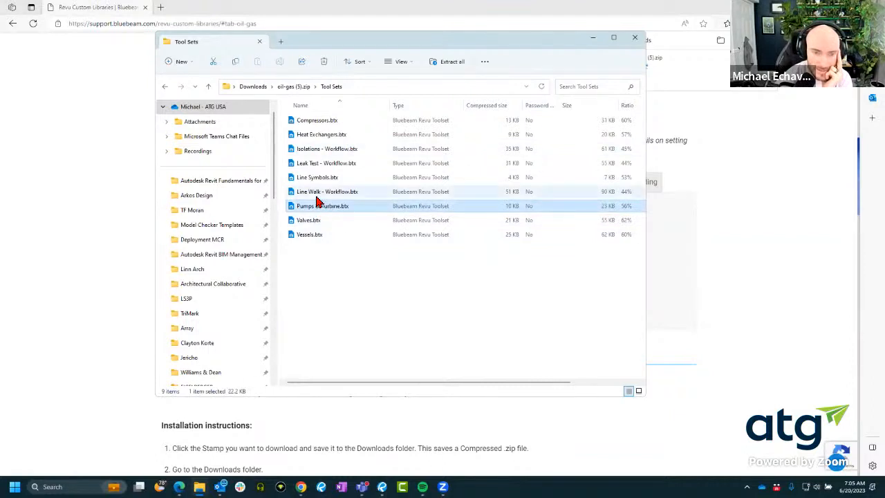
left_click(315, 195)
right_click(315, 199)
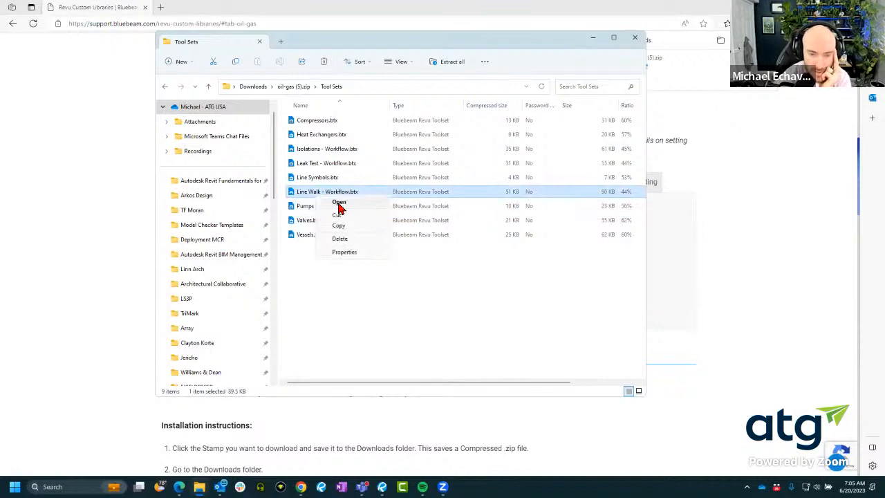
double_click(332, 194)
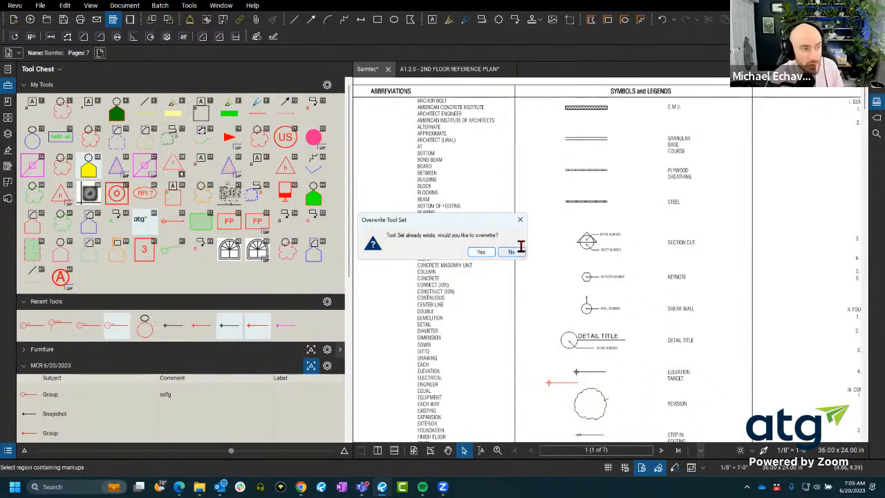
left_click(478, 253)
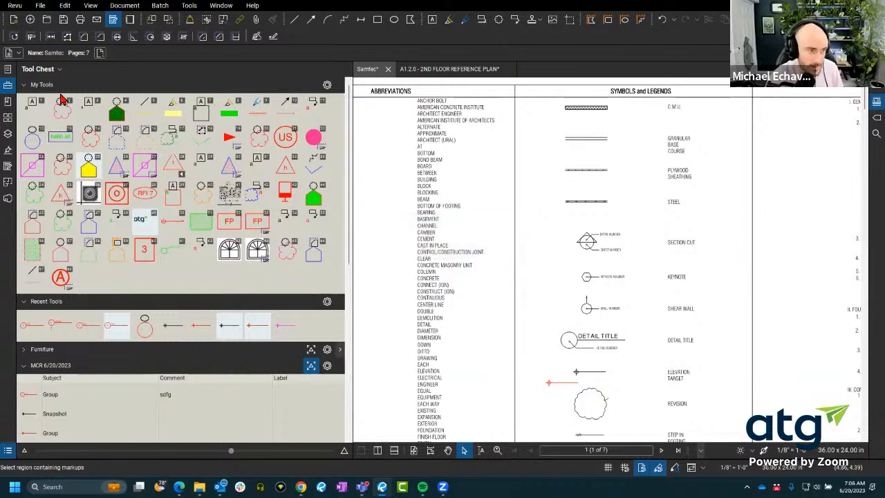
left_click(446, 252)
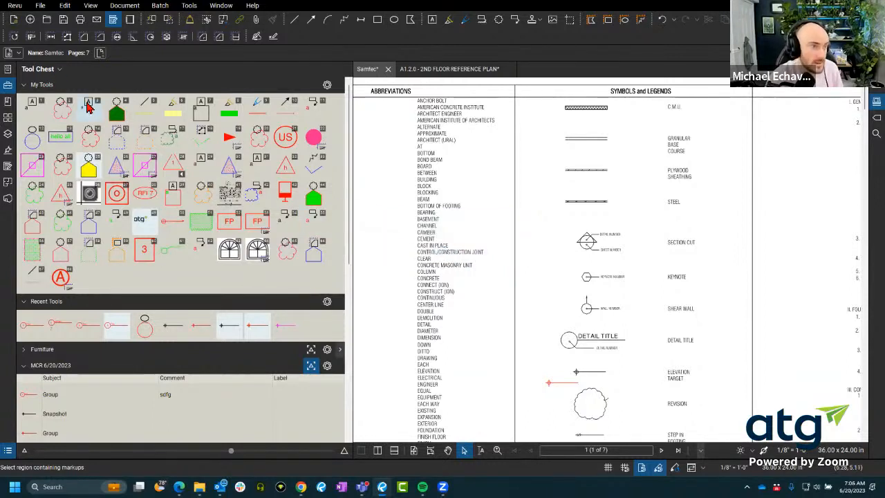
Step: Turn on the Line Symbols tool set and locate Line Walk - Workflow in the Tool Chest
left_click(60, 70)
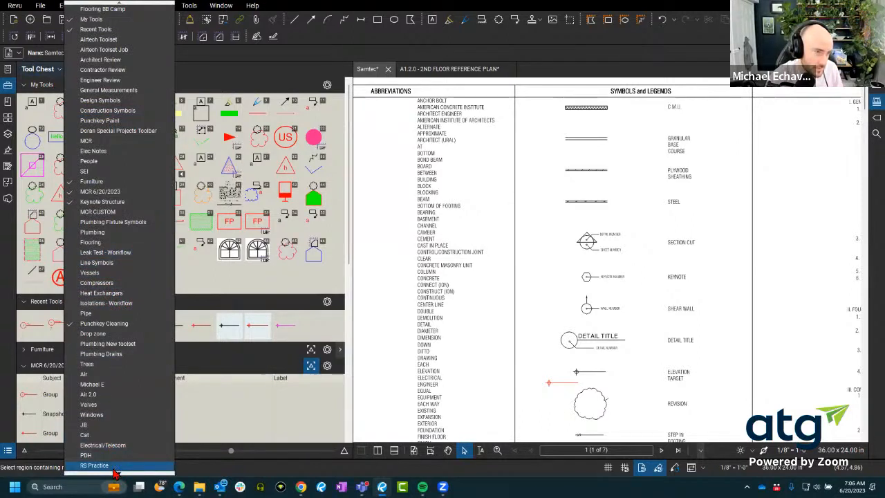
left_click(116, 475)
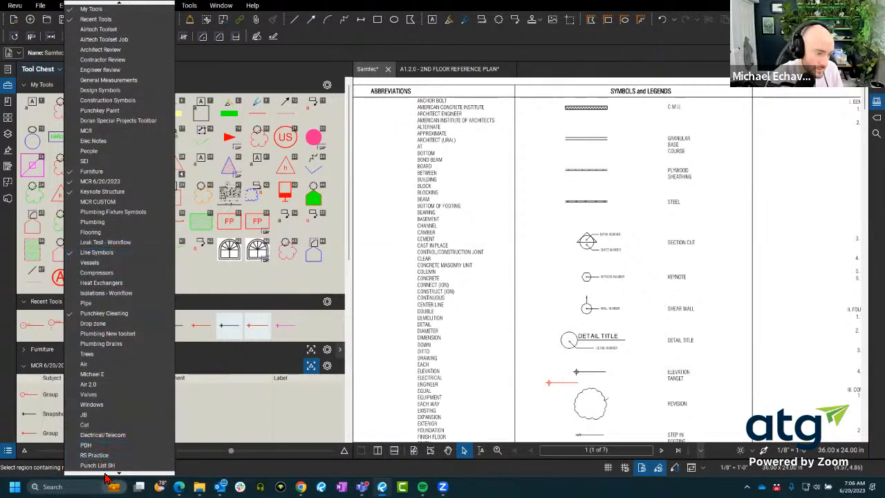
scroll(107, 475, "down", 6)
scroll(108, 475, "down", 6)
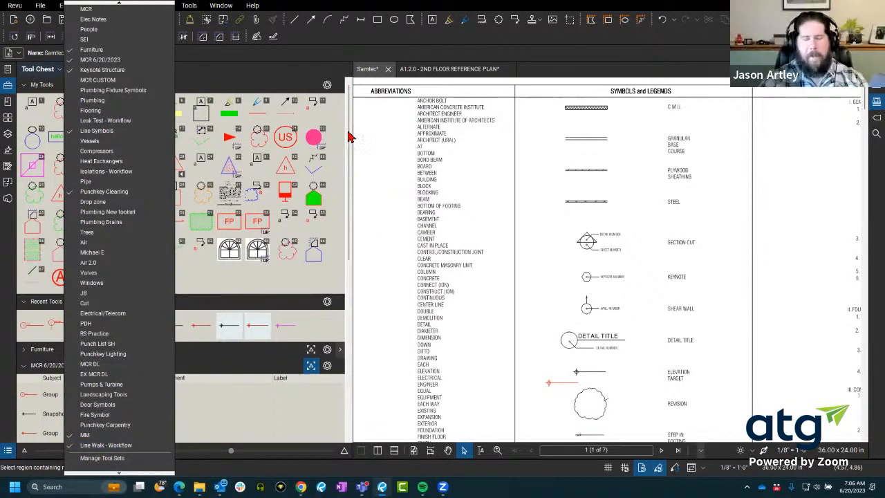
left_click_drag(348, 133, 348, 339)
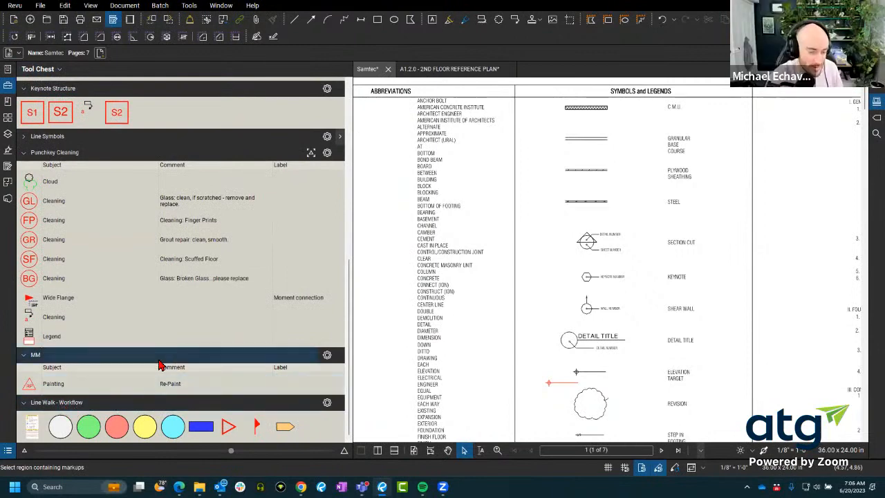
Step: Collapse every tool set except Line Walk - Workflow and show that set's tools in detail view
left_click(24, 355)
left_click(28, 184)
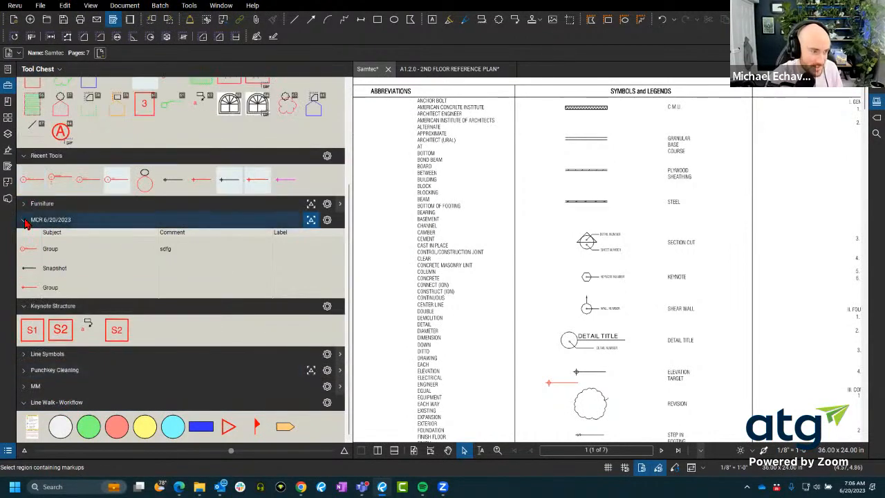
left_click(25, 188)
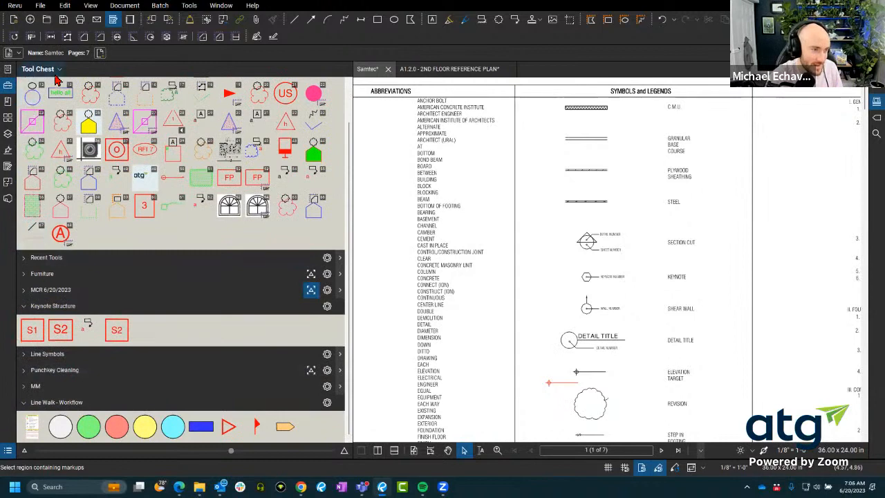
left_click(59, 72)
left_click(194, 211)
scroll(177, 214, "up", 2)
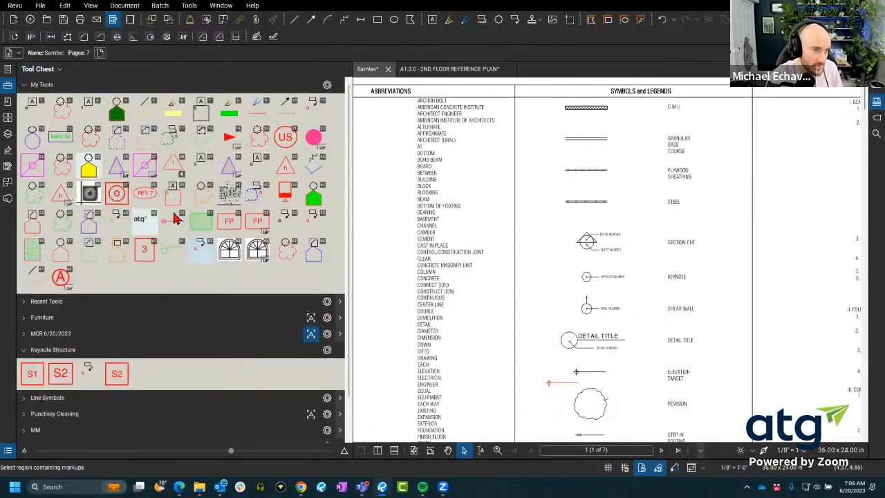
left_click(25, 85)
left_click(24, 149)
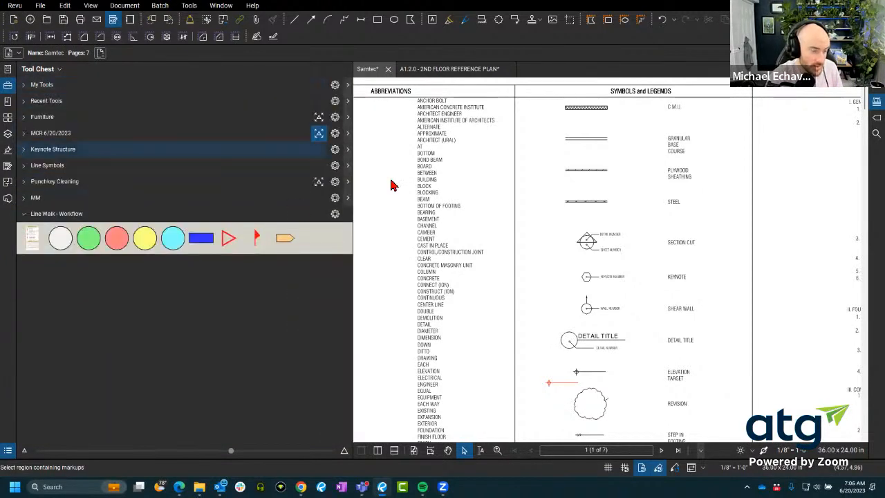
left_click(336, 214)
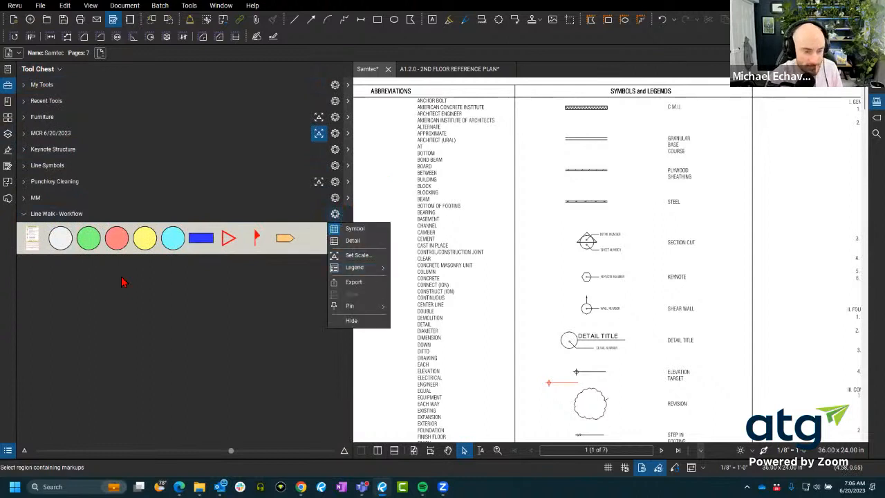
left_click(359, 240)
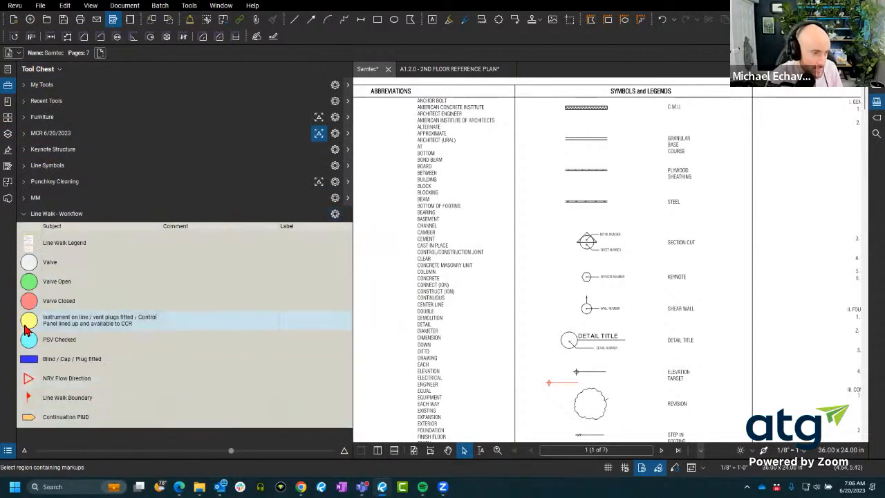
Step: Place the Line Walk Legend beside the SYMBOLS and LEGENDS entries and a Valve markup below it
left_click(45, 250)
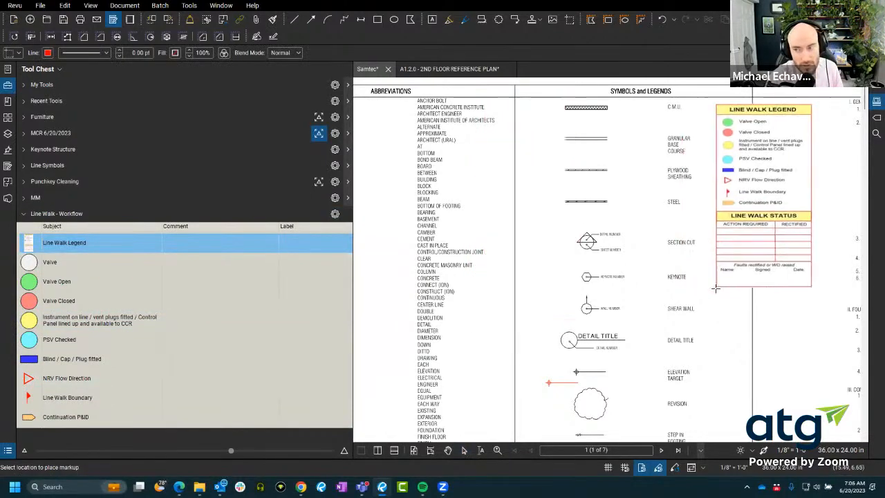
left_click(716, 289)
left_click_drag(645, 372, 473, 361)
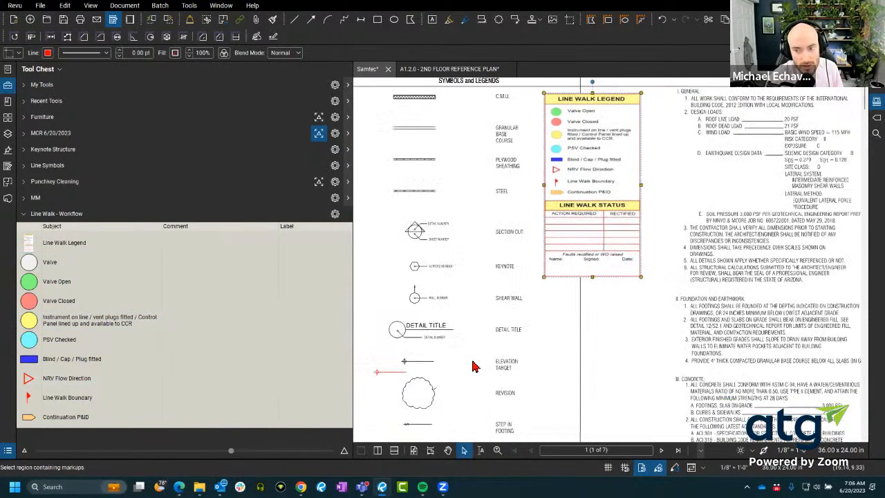
left_click(55, 262)
left_click(507, 327)
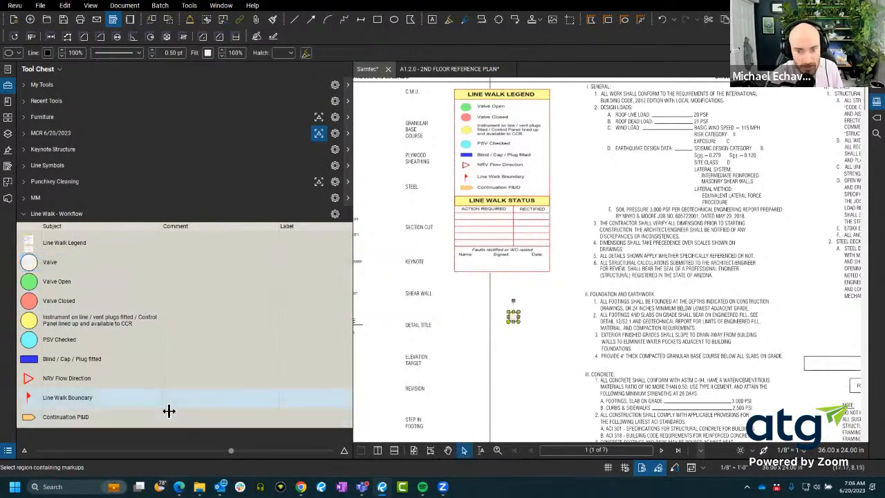
Step: Place a Valve Open markup and a Valve Closed markup on the drawing below the existing Valve circle
left_click(55, 281)
left_click(540, 358)
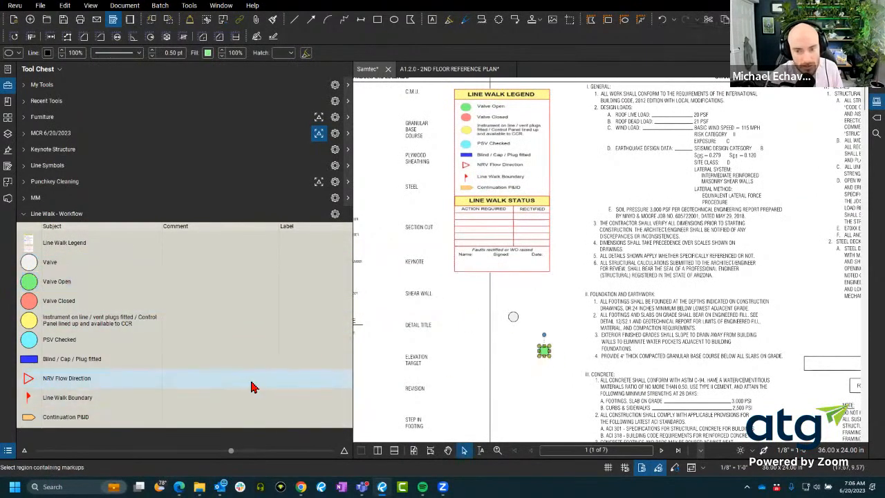
left_click(62, 303)
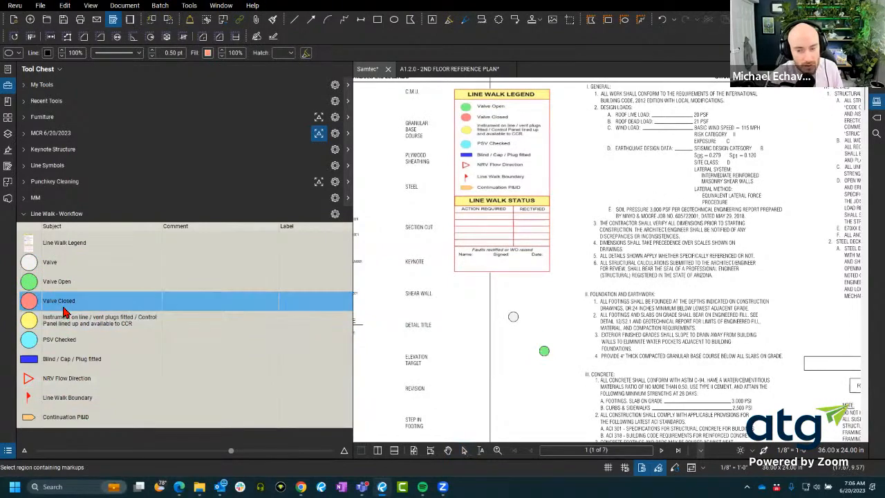
left_click(547, 389)
left_click(602, 261)
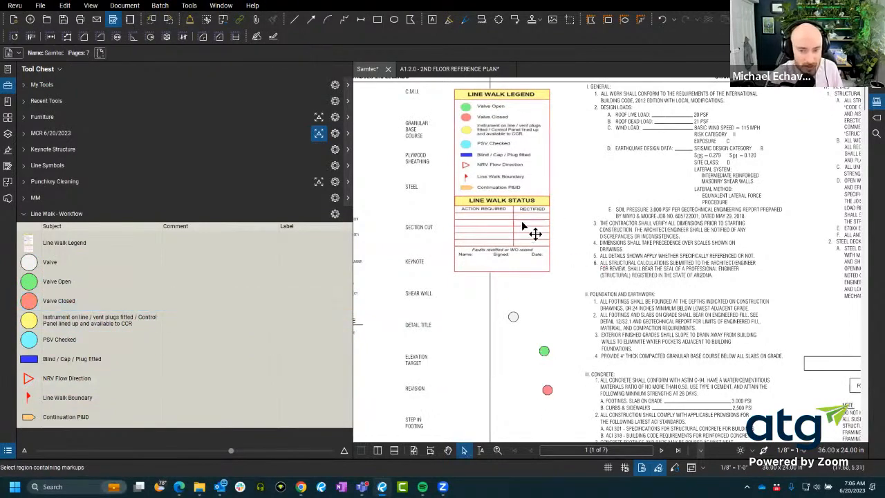
Step: Examine the placed Line Walk Legend's symbol entries, status table and available markup options
scroll(525, 218, "up", 4)
mouse_move(529, 300)
left_mouse_down()
mouse_move(625, 179)
mouse_move(553, 393)
left_mouse_up()
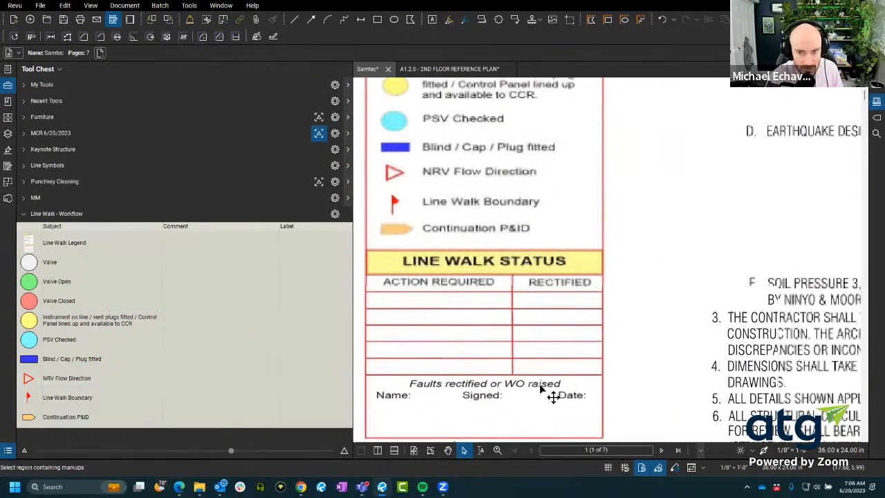
left_click(521, 265)
right_click(498, 197)
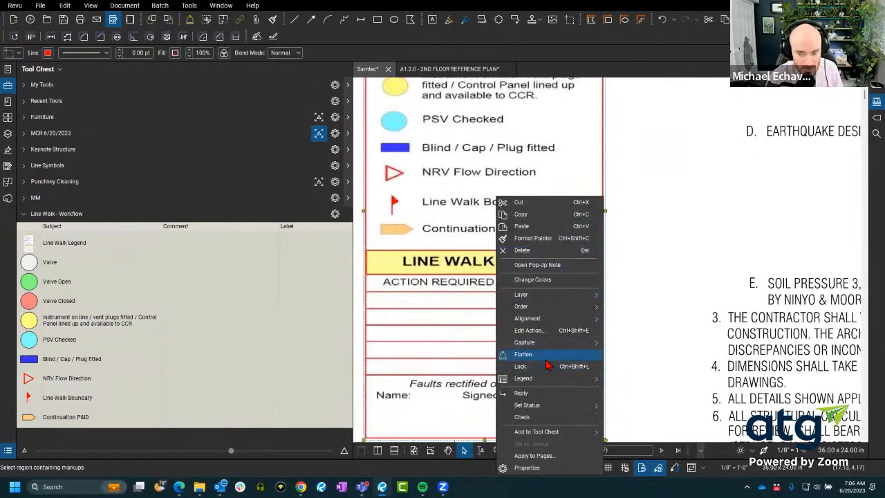
left_click(657, 253)
left_click_drag(528, 287, 532, 394)
scroll(408, 124, "down", 1)
Step: Move the Line Walk Legend into the blank strip just before the Standard Structural Notes, aligned to the vertical divider line
scroll(403, 136, "up", 9)
scroll(417, 227, "down", 11)
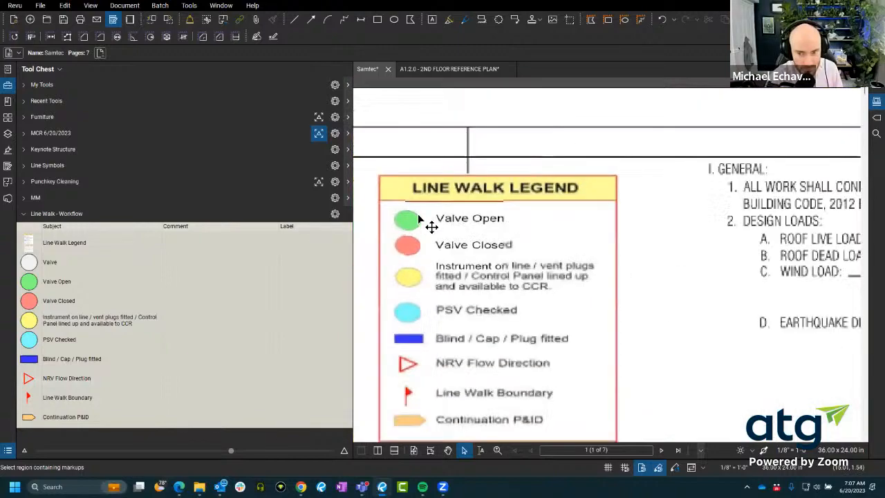
mouse_move(440, 301)
left_mouse_down()
mouse_move(471, 280)
mouse_move(415, 224)
left_mouse_up()
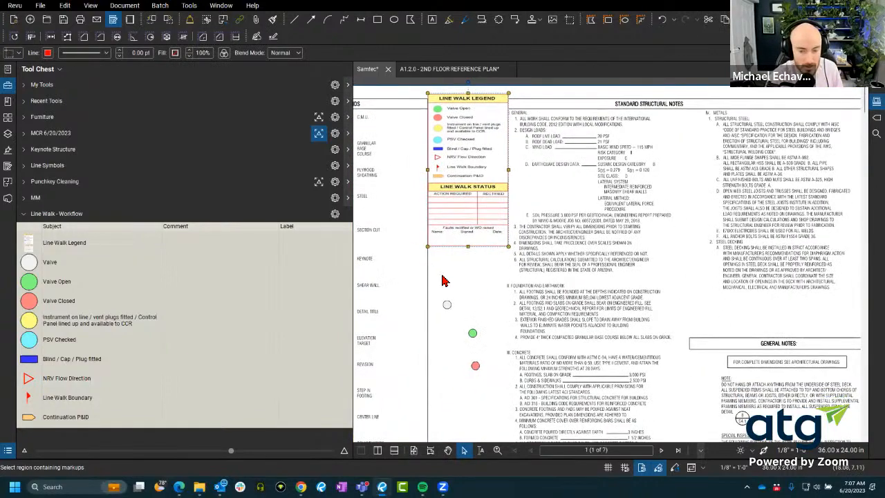
Step: Collapse Line Walk - Workflow, expand Line Symbols and Punchkey Cleaning, and delete the Legend tool from Punchkey Cleaning
left_click(28, 213)
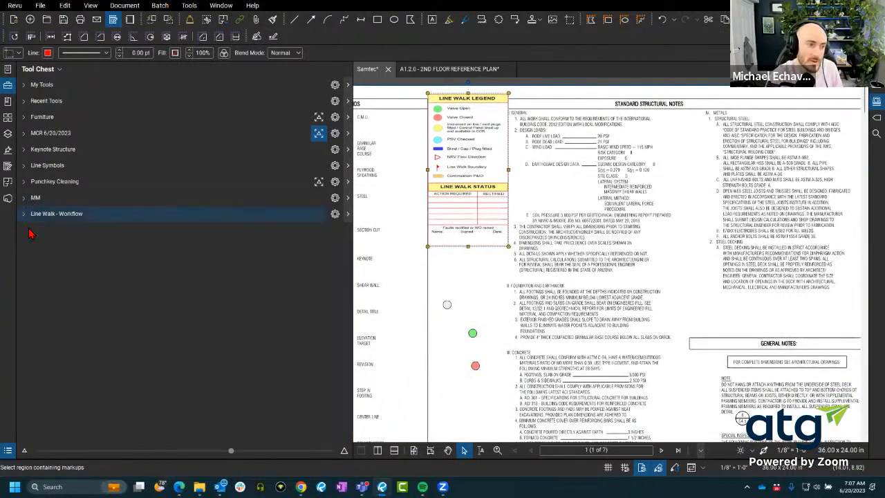
left_click(30, 166)
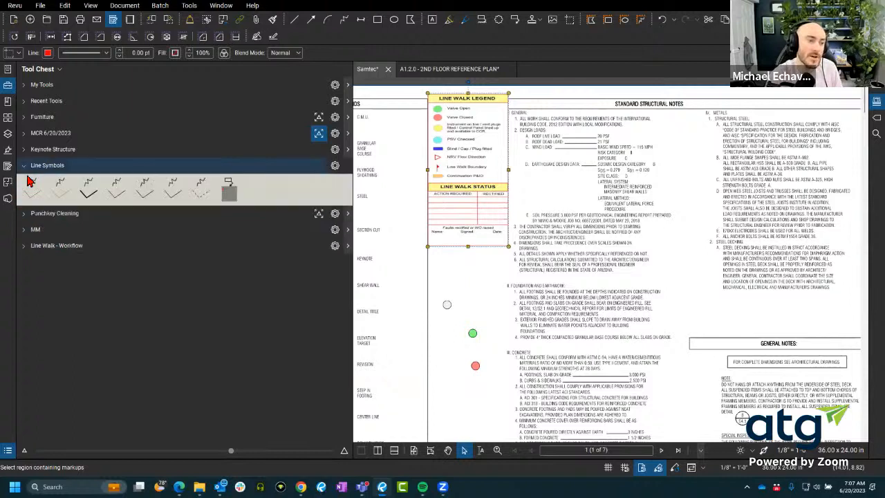
left_click(28, 214)
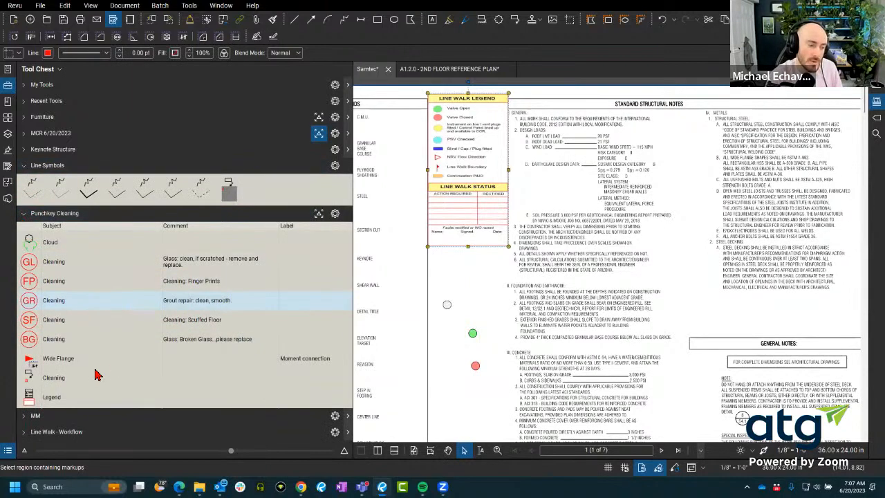
left_click(61, 400)
right_click(61, 400)
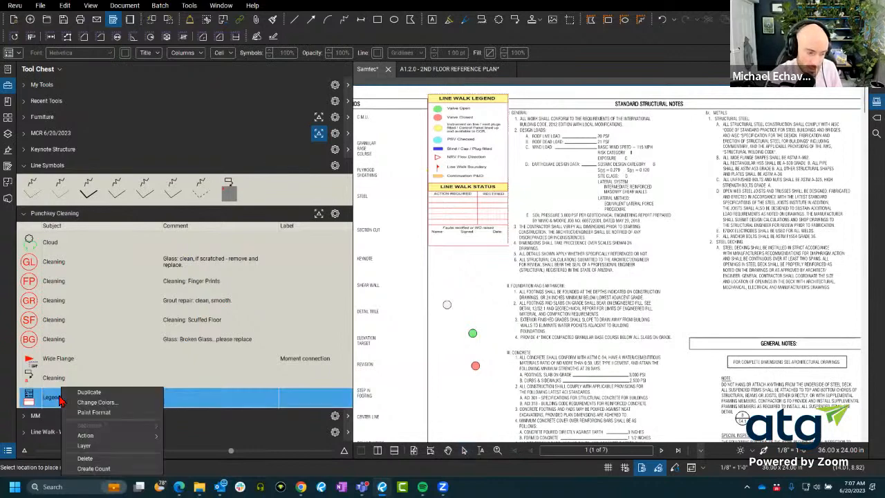
left_click(89, 459)
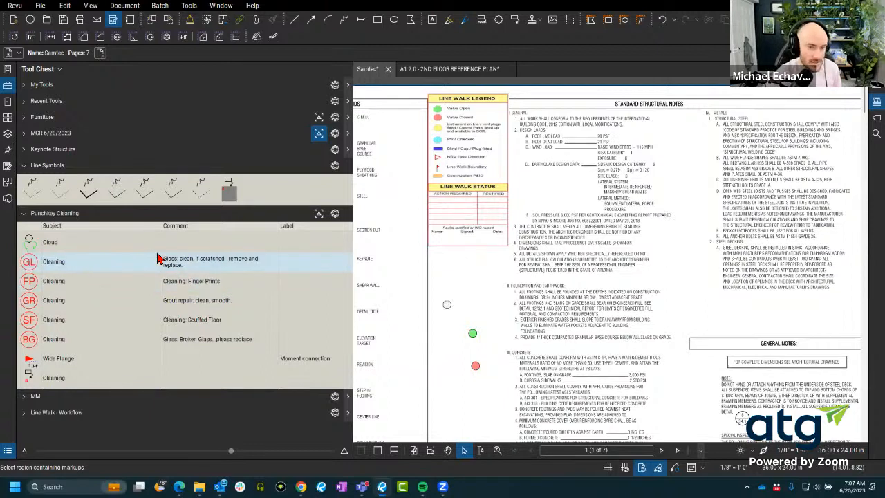
Step: Create a new legend from the Punchkey Cleaning tool set and place it in the blank margin beside the Abbreviations list
left_click(335, 216)
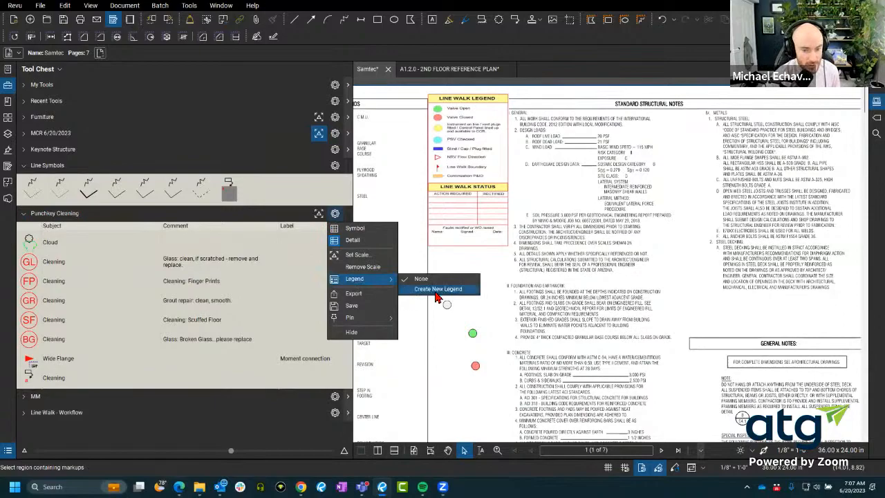
left_click(439, 293)
left_click(454, 296)
scroll(471, 287, "down", 3)
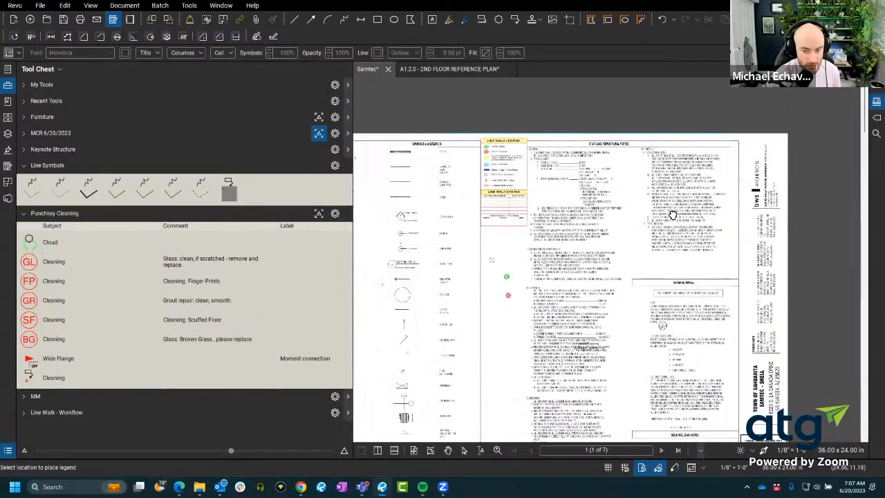
scroll(415, 208, "up", 5)
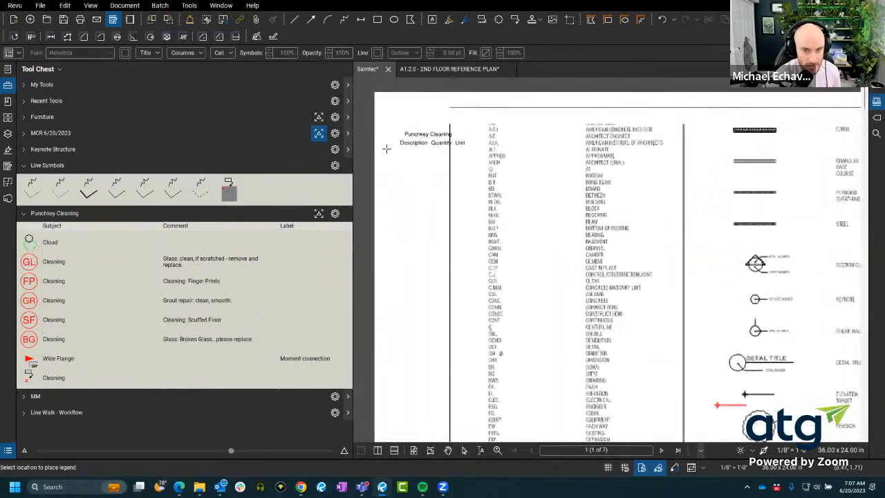
left_click(377, 157)
scroll(453, 235, "up", 2)
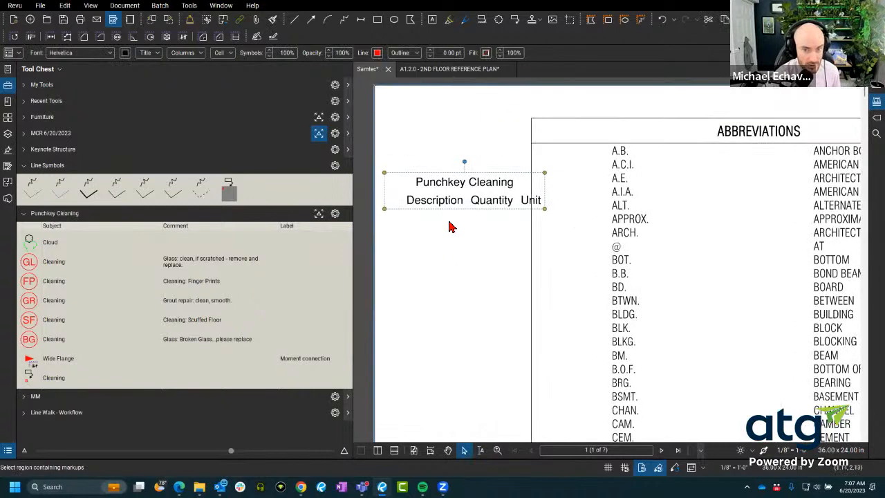
Step: Shorten the new legend's title to Punchkey
left_click(146, 54)
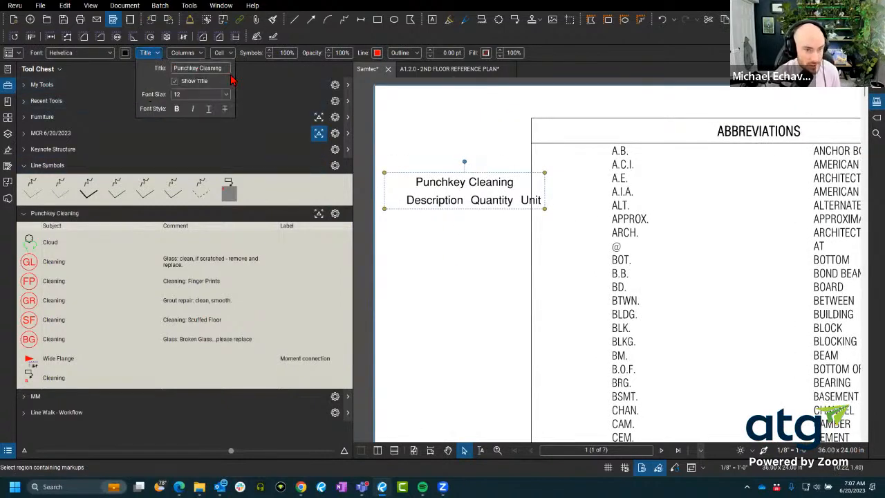
left_click_drag(228, 69, 201, 78)
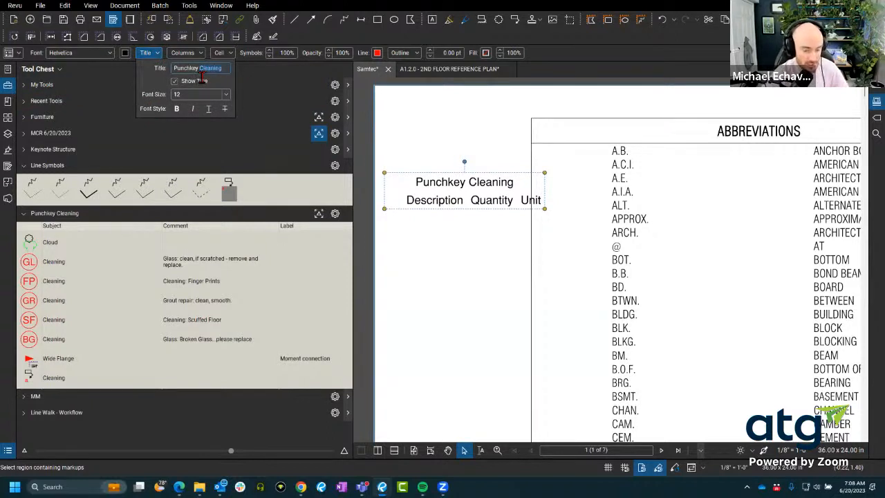
key("BackSpace")
Step: Set the legend's columns to Description, Quantity, Subject and Count, removing Unit
left_click(232, 54)
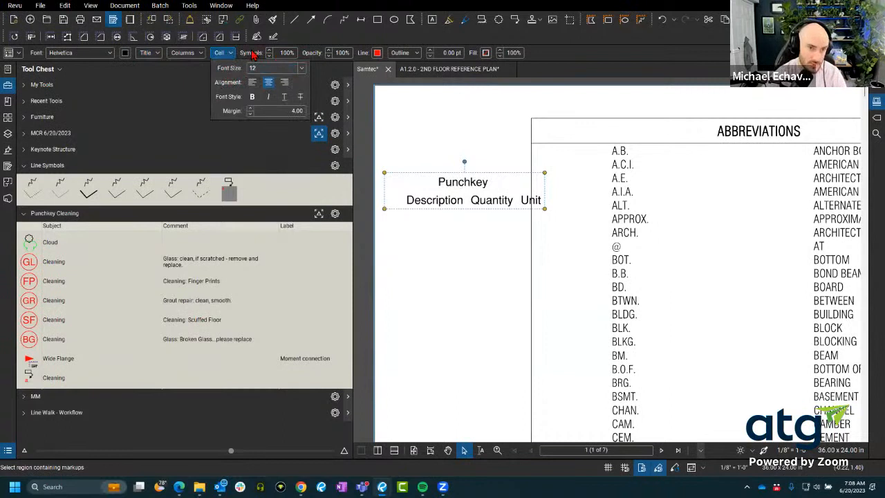
left_click(183, 54)
left_click(234, 82)
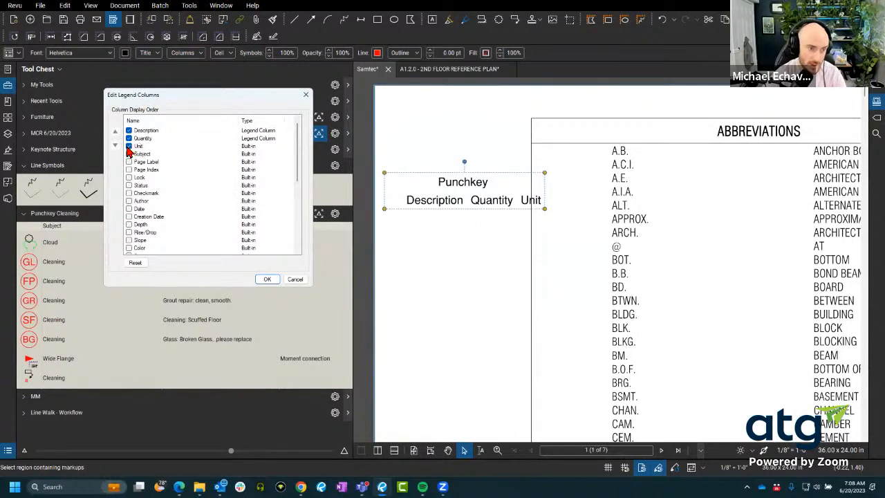
scroll(186, 234, "down", 3)
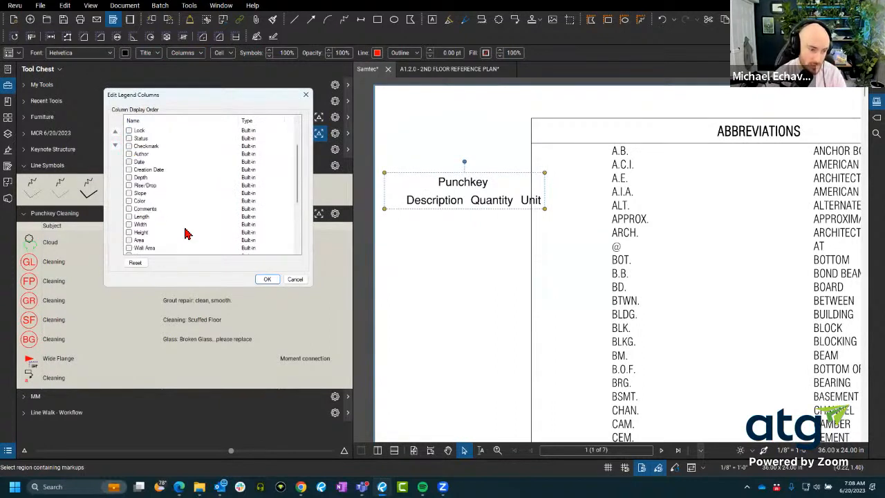
scroll(186, 234, "down", 2)
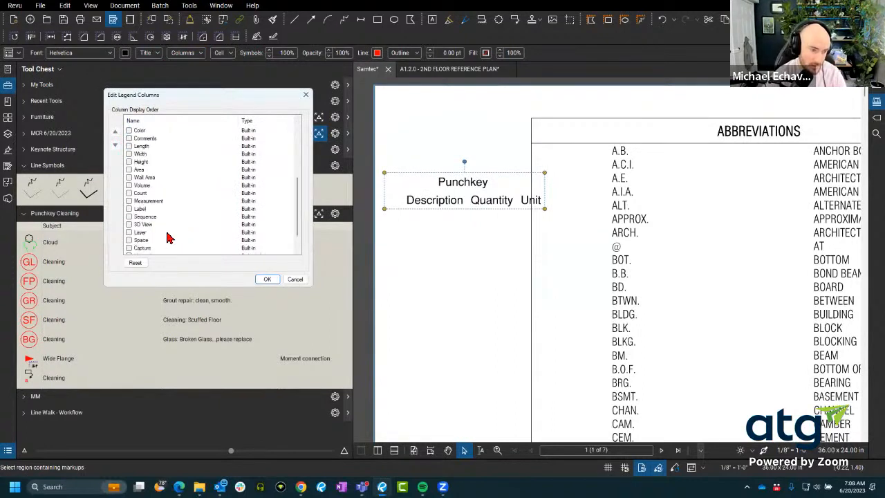
left_click(129, 193)
key("Return")
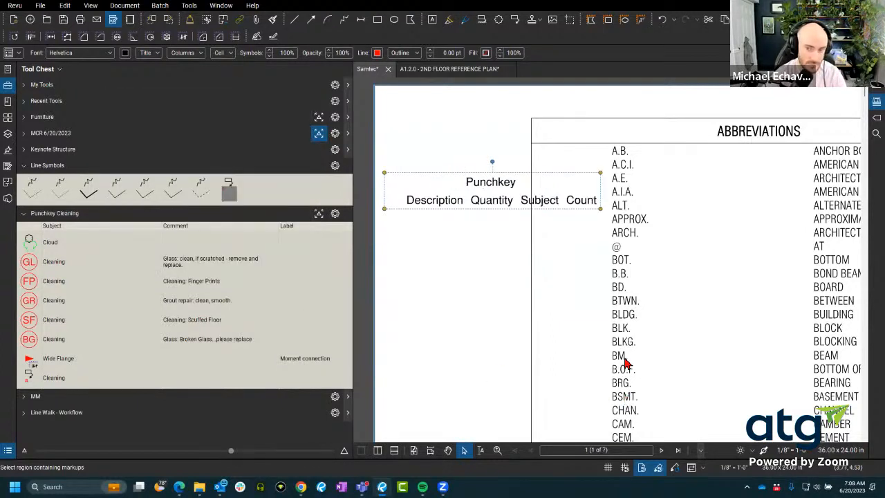
Step: Reposition the Punchkey legend in the upper page margin and give it 1.00 pt gridlines
scroll(449, 219, "left", 2)
left_click_drag(465, 208, 449, 164)
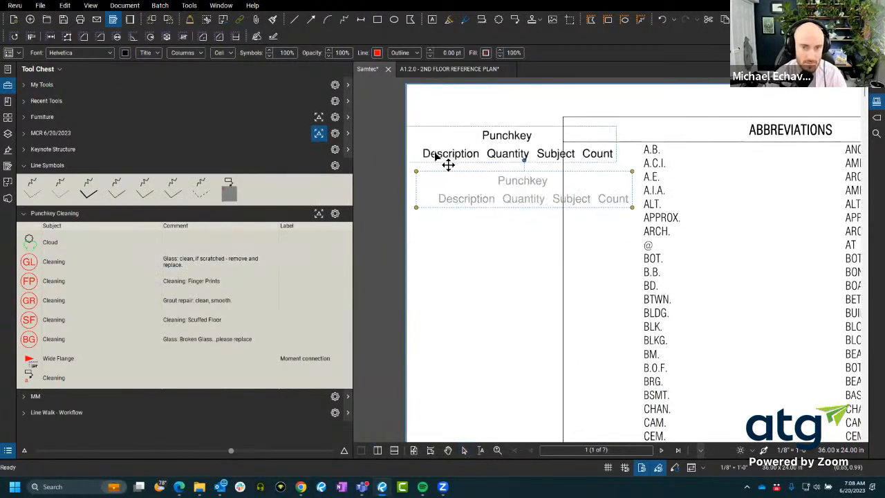
left_click(388, 56)
left_click(408, 64)
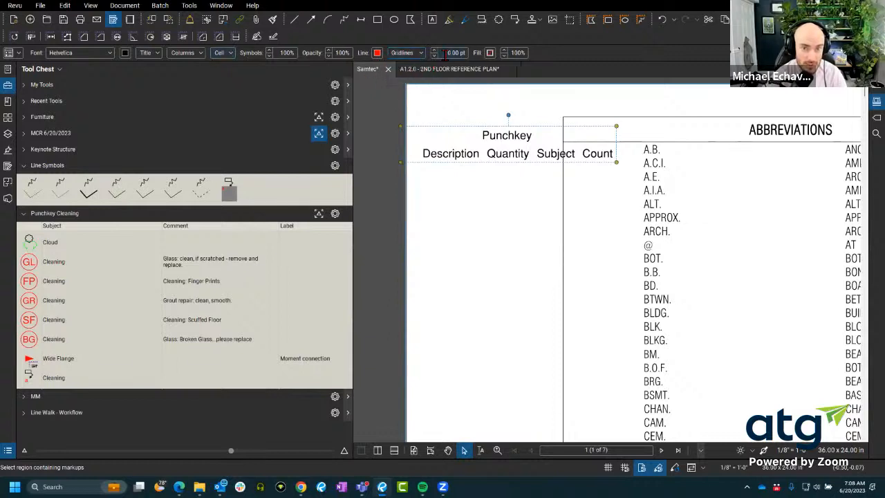
left_click(434, 52)
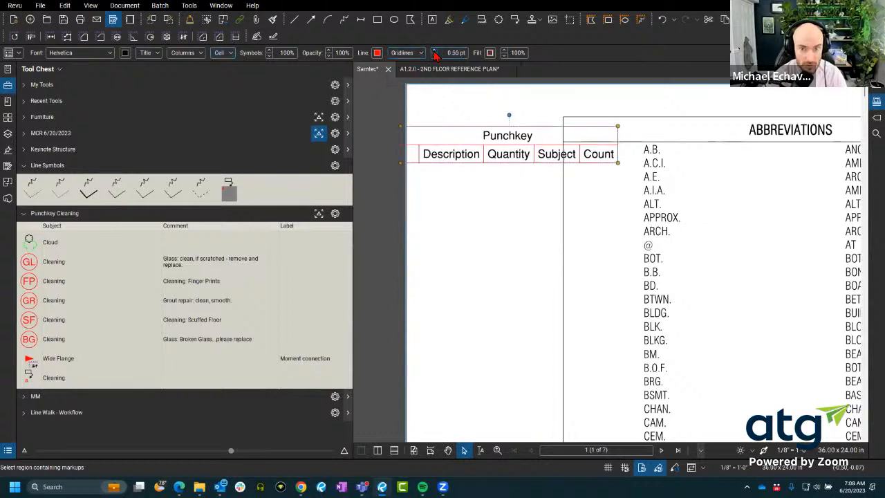
left_click(434, 52)
left_click(434, 52)
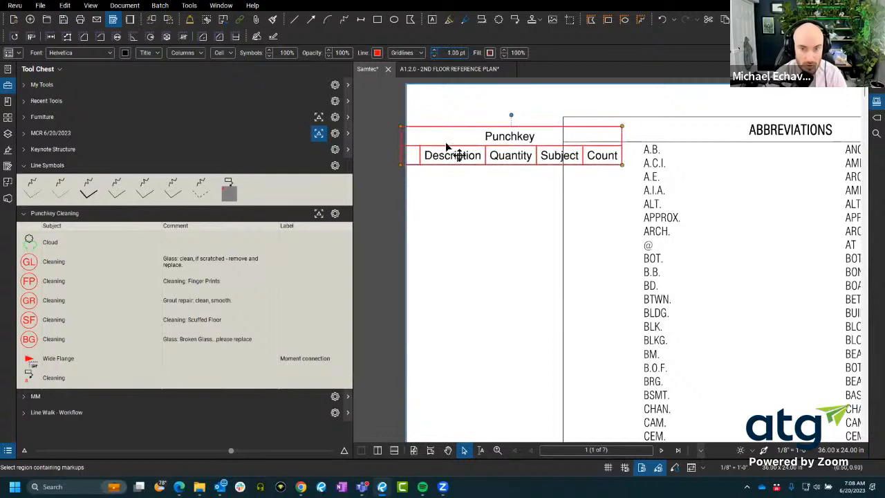
left_click_drag(446, 143, 461, 153)
mouse_move(507, 222)
left_mouse_down()
mouse_move(443, 225)
mouse_move(516, 213)
left_mouse_up()
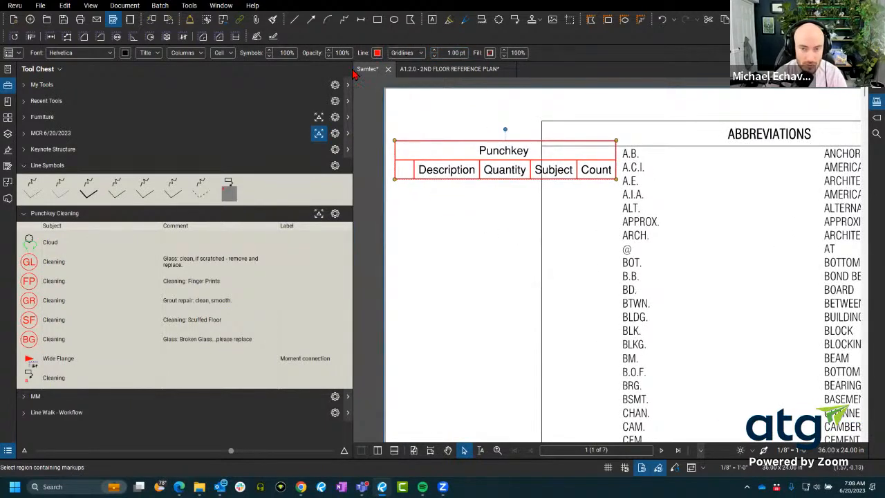
left_click(67, 54)
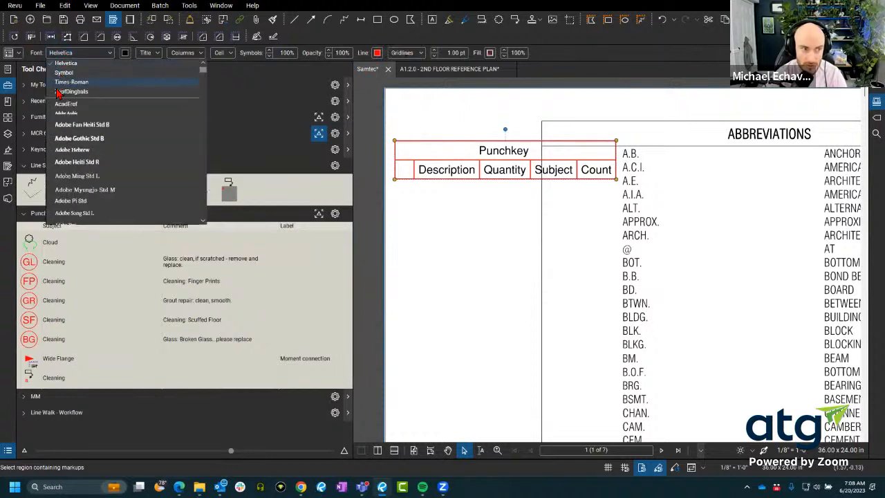
left_click(16, 55)
left_click(15, 55)
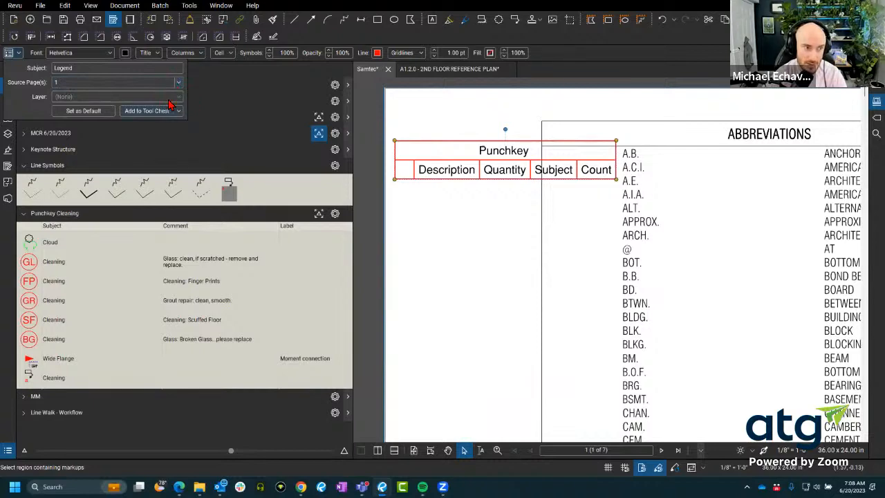
left_click(465, 220)
Step: Place the GL glass-cleaning markup and the FP finger-prints markup in the margin below the Punchkey legend
scroll(466, 220, "down", 2)
left_click_drag(487, 202, 487, 180)
left_click(76, 263)
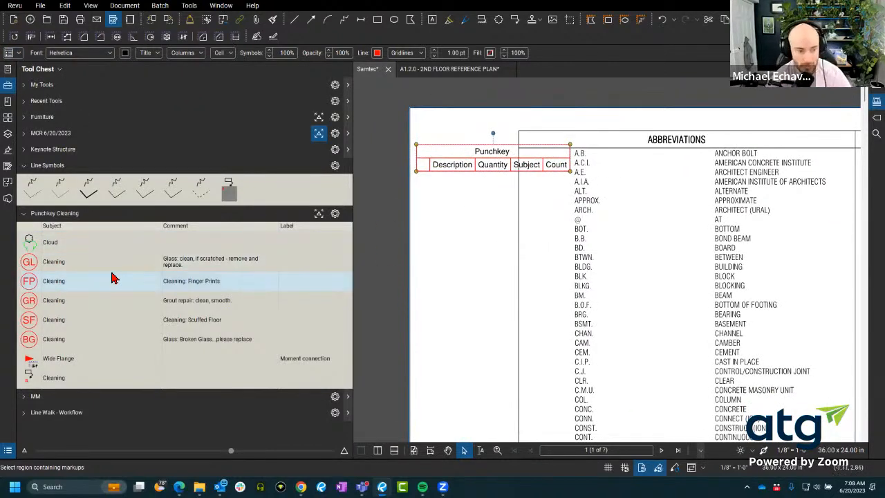
left_click(438, 284)
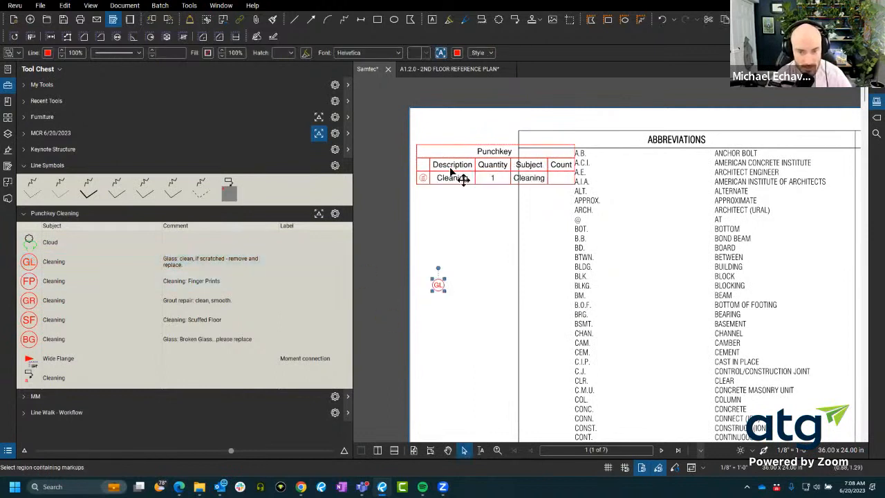
left_click(152, 289)
left_click(434, 330)
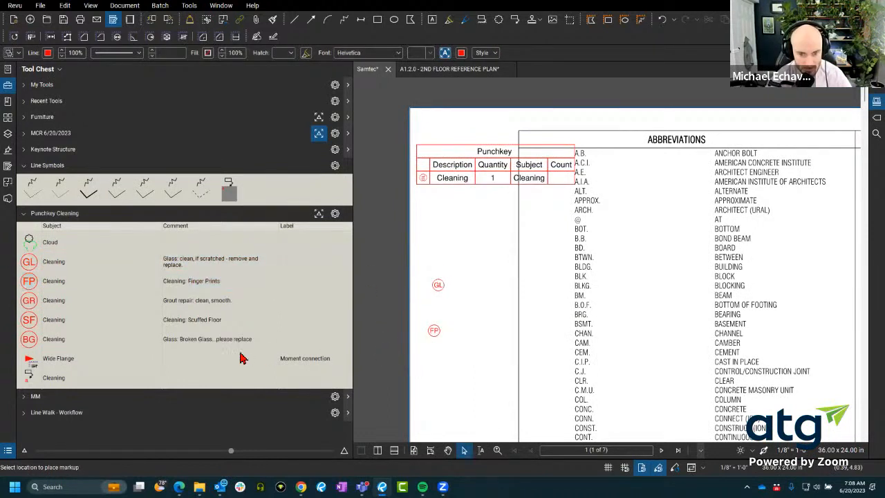
Step: Save the customized Punchkey legend to the Punchkey Cleaning tool set
right_click(462, 152)
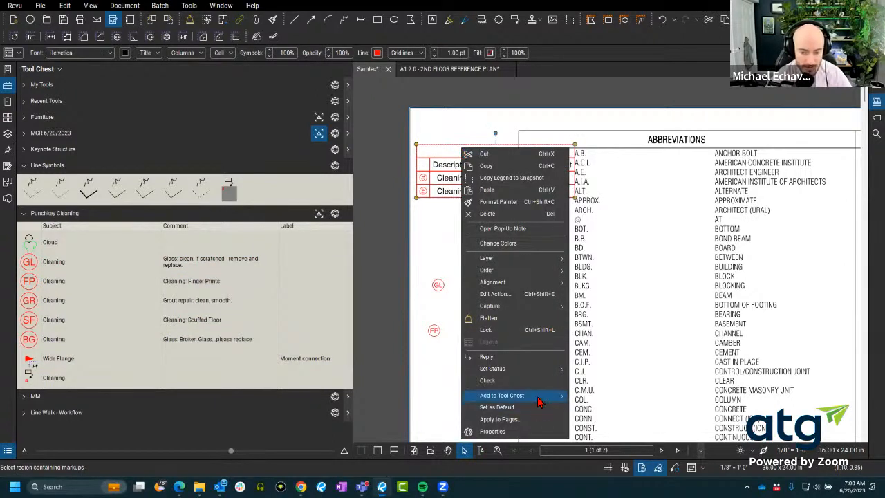
mouse_move(526, 395)
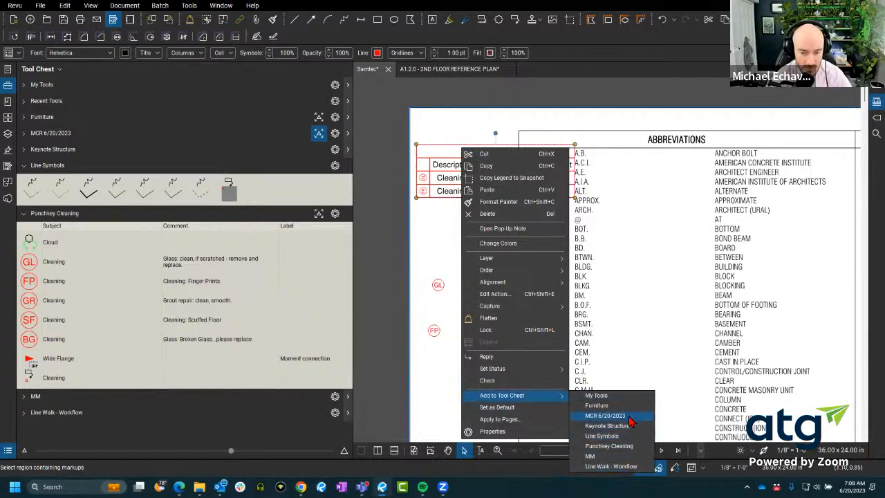
left_click(627, 449)
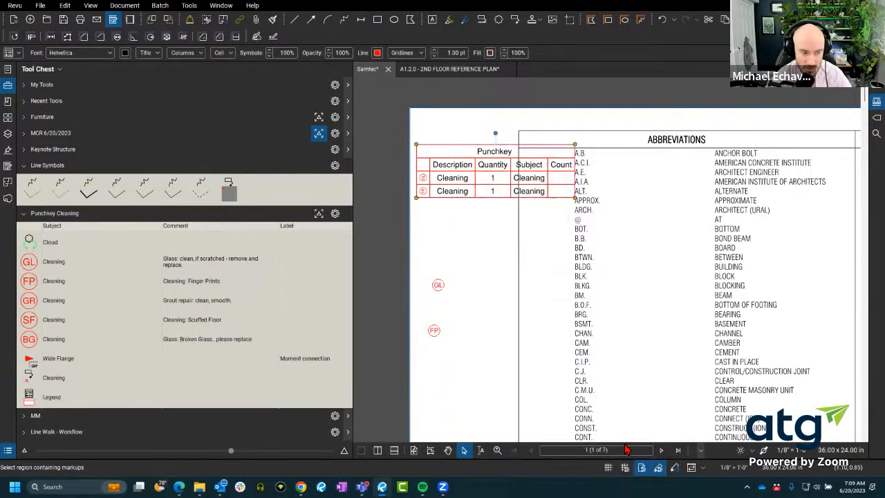
Step: Delete the GL and FP markups and the Punchkey legend from the page margin
left_click(417, 270)
left_click_drag(473, 361, 476, 364)
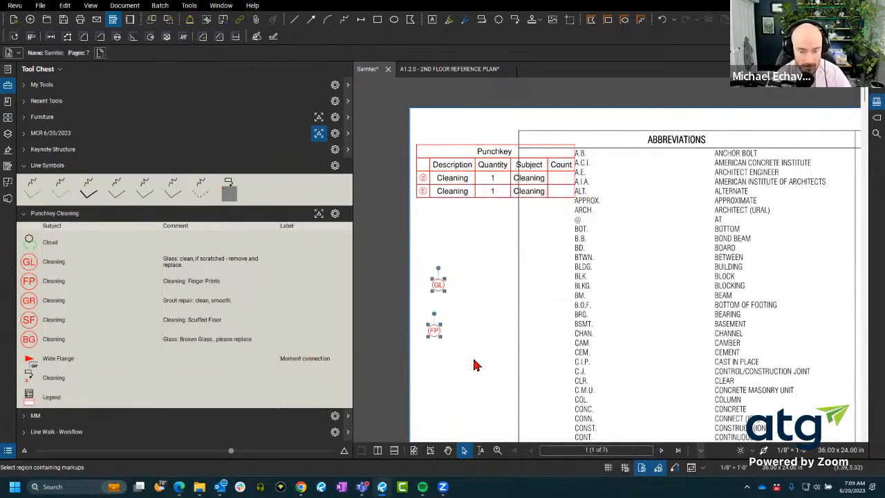
key("Delete")
left_click(485, 156)
key("Delete")
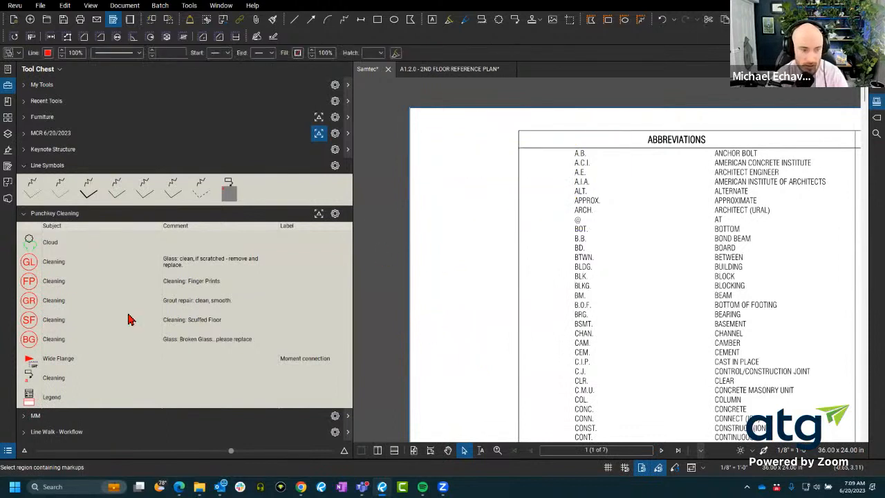
Step: Place the SF scuffed-floor markup in the page margin and the saved legend from the Punchkey Cleaning tool set above it
left_click(48, 321)
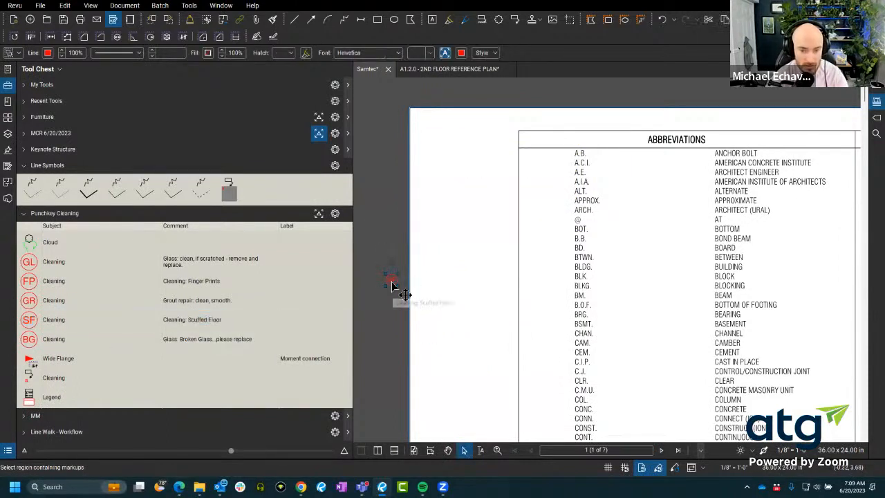
left_click(489, 261)
left_click(81, 400)
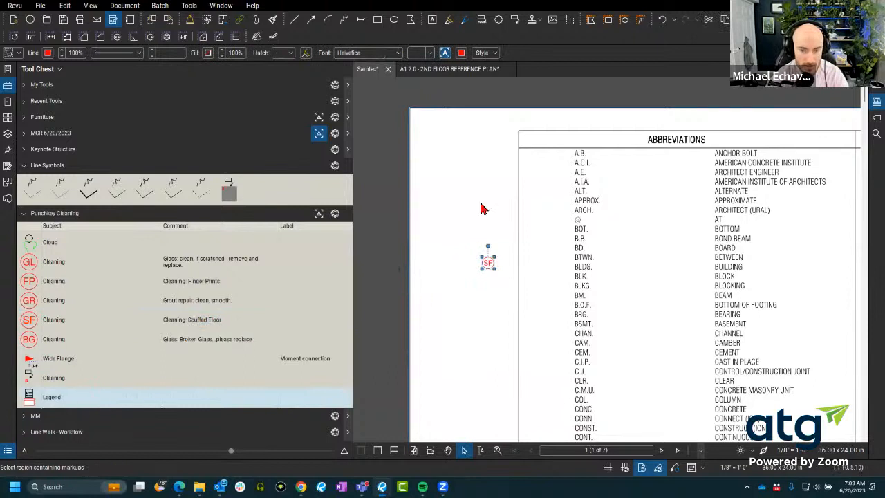
left_click(425, 195)
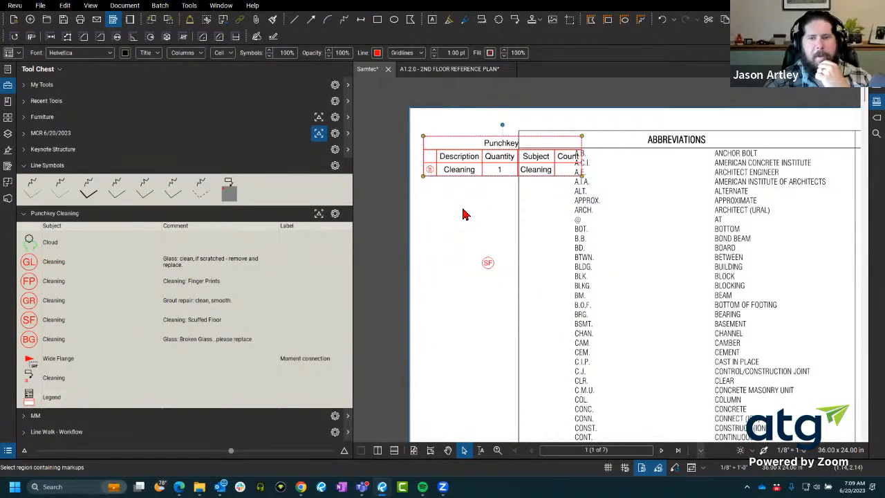
Step: Examine the placed legend's title, column and cell formatting options
scroll(433, 166, "up", 6)
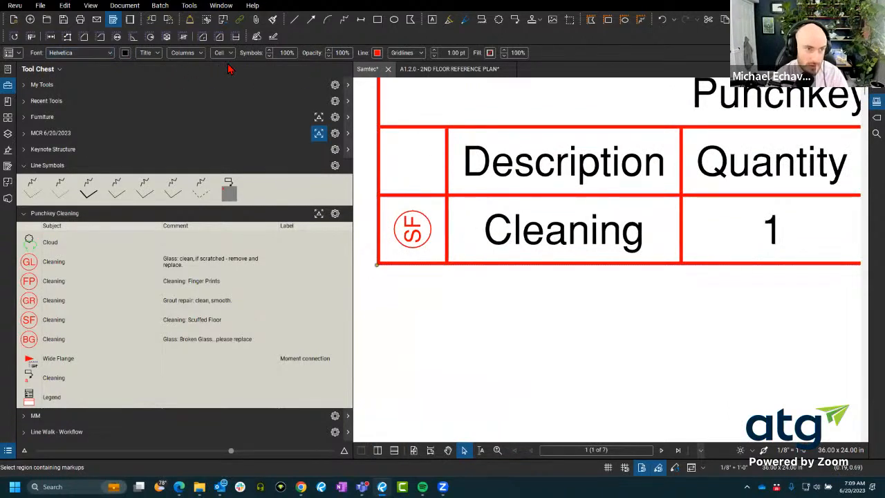
left_click(147, 53)
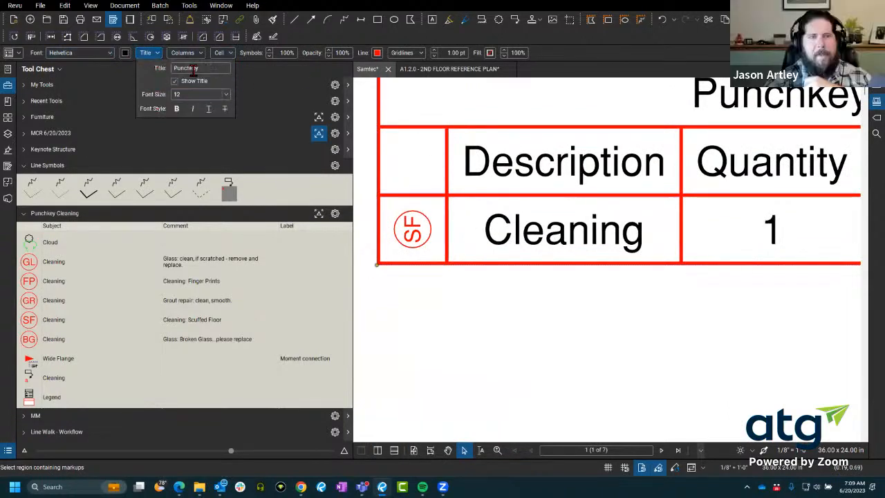
left_click(177, 54)
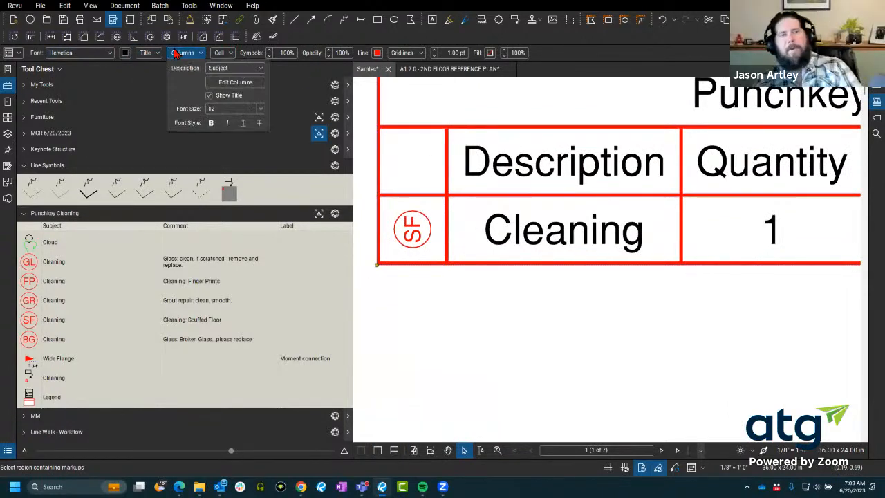
left_click(231, 54)
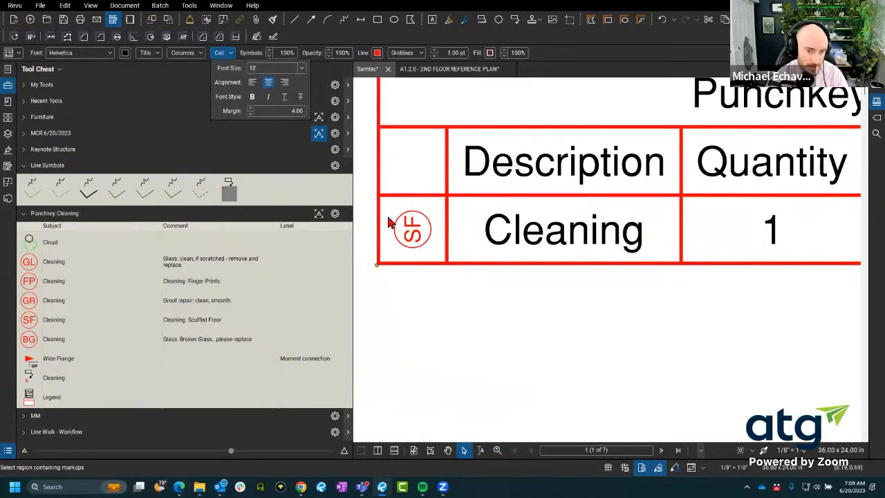
Step: Try smaller symbol sizes for the legend, finishing with the symbols at 180%
left_click(269, 56)
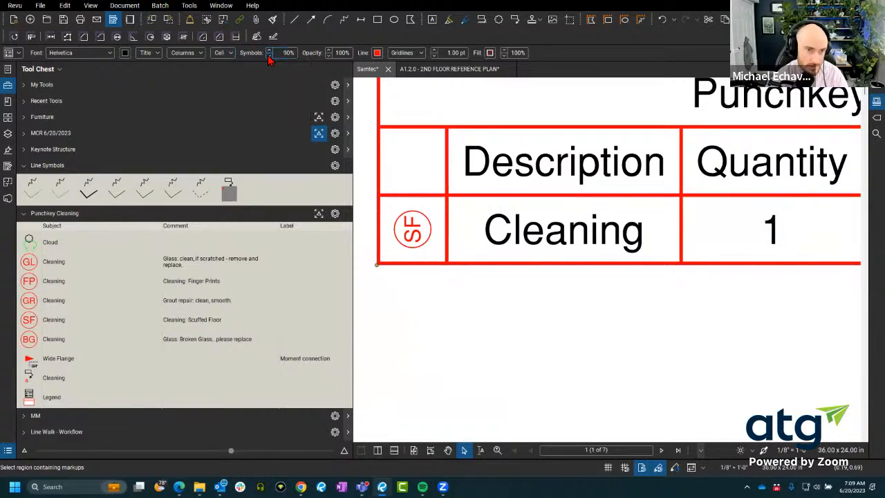
left_click(269, 57)
left_click(269, 56)
left_click(269, 56)
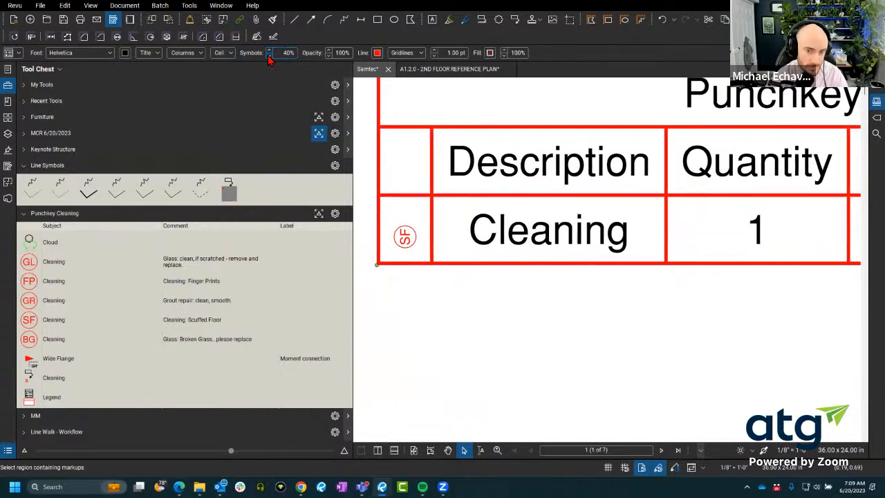
left_click(269, 56)
left_click(269, 56)
left_click(269, 56)
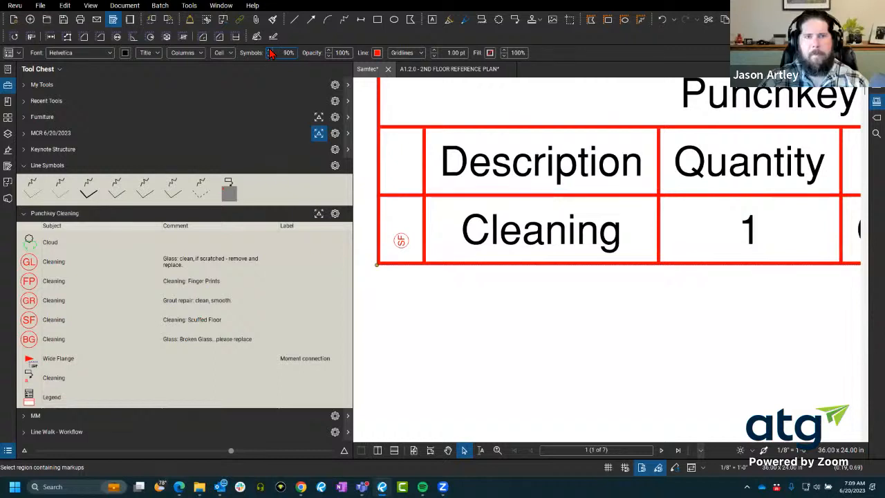
left_click(271, 54)
left_click(271, 54)
left_click(271, 54)
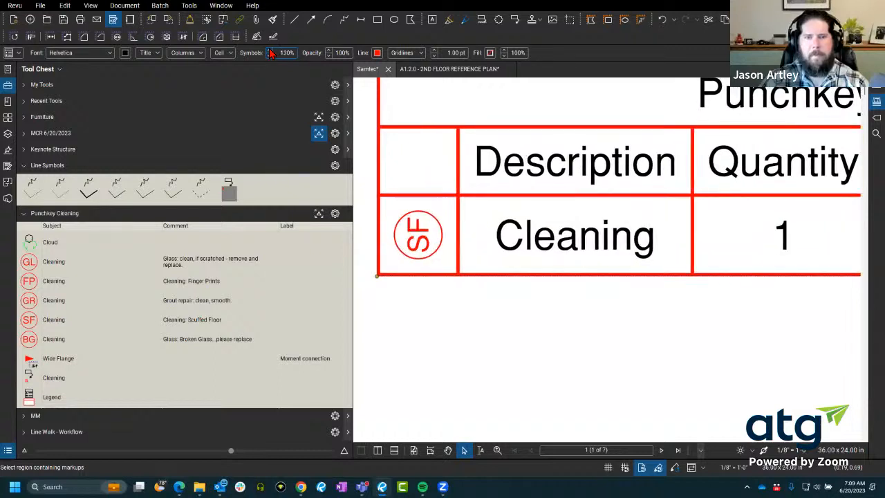
left_click(270, 54)
left_click(270, 54)
left_click(270, 54)
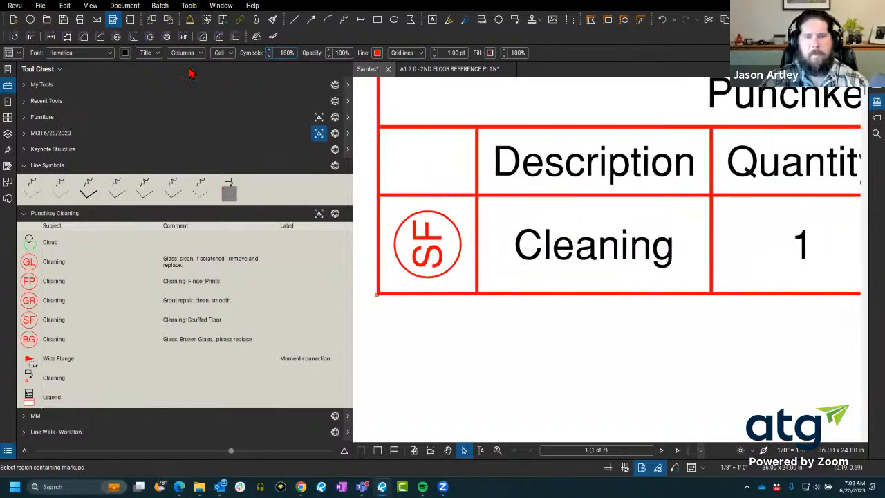
Step: Review the legend's title settings and the list of available legend columns, leaving the column selection as it is
left_click(151, 54)
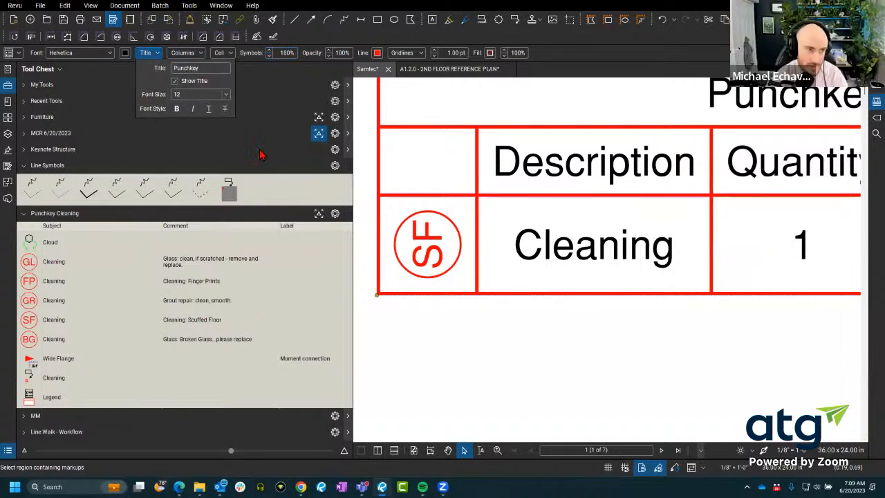
left_click(295, 76)
left_click(185, 55)
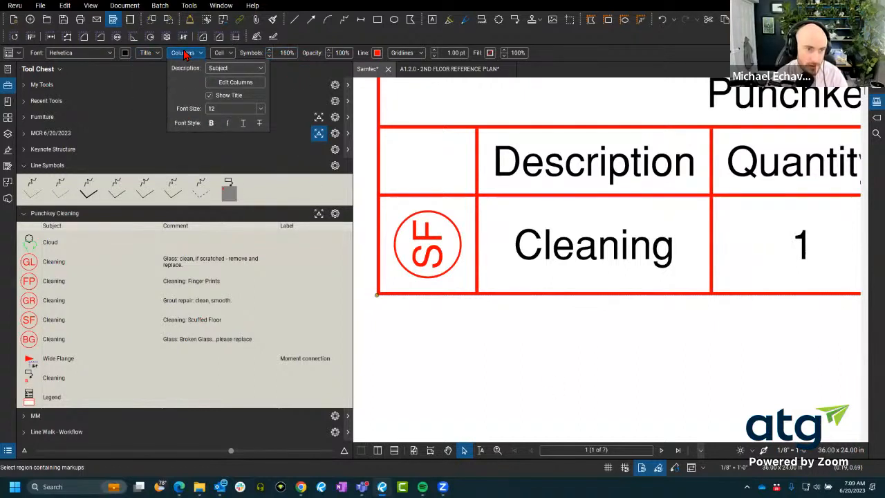
left_click(235, 92)
left_click_drag(394, 147, 123, 103)
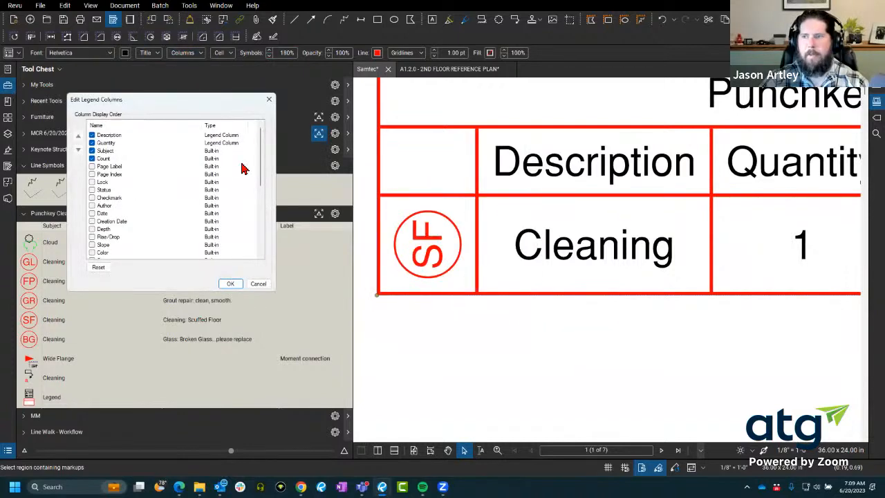
left_click(269, 100)
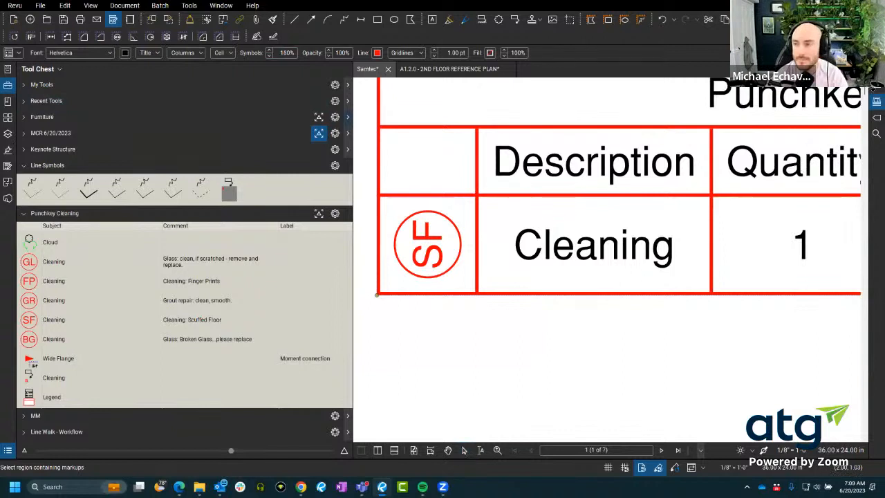
Step: Open the legend's properties and review its appearance, table, custom and layout settings
key("alt+p")
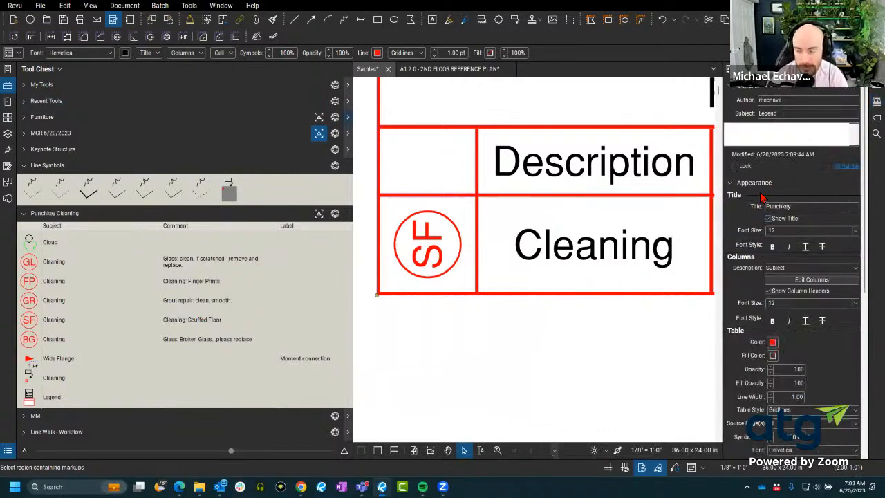
scroll(863, 170, "down", 2)
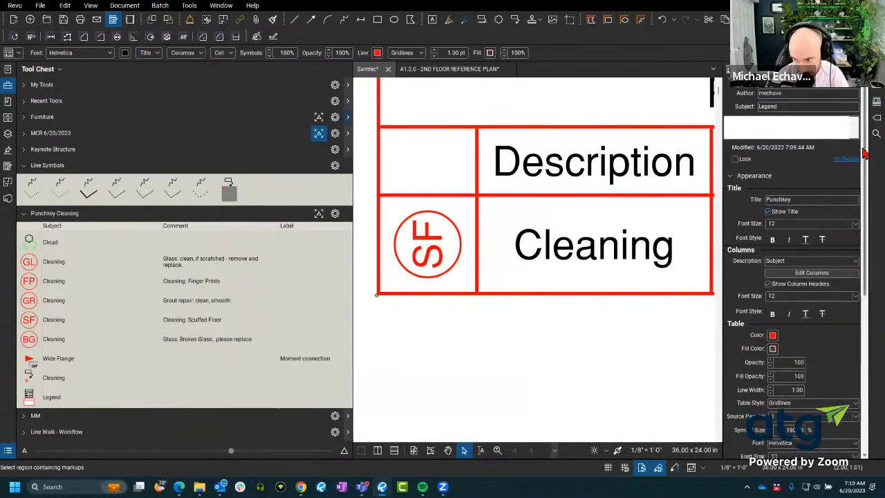
scroll(863, 169, "down", 3)
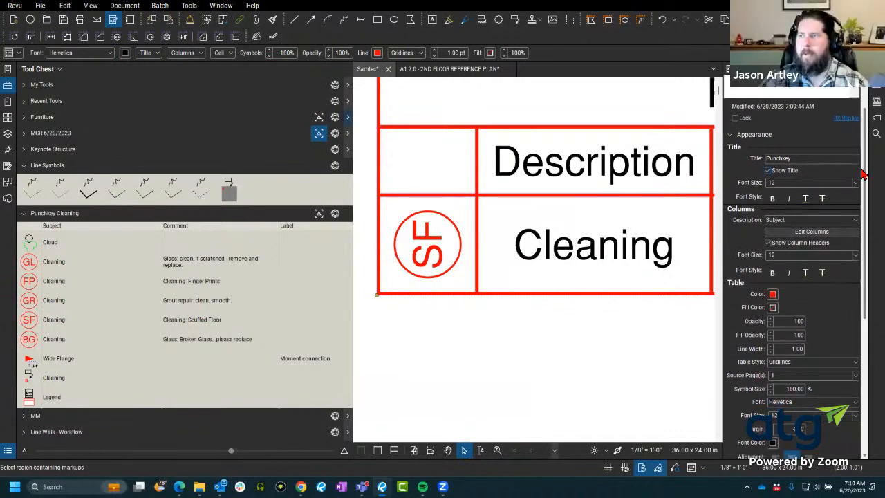
scroll(795, 276, "down", 5)
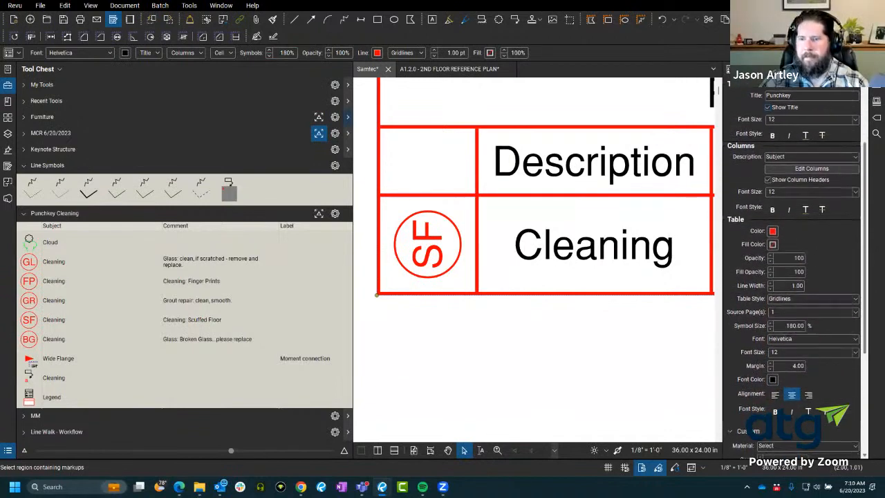
scroll(795, 277, "down", 2)
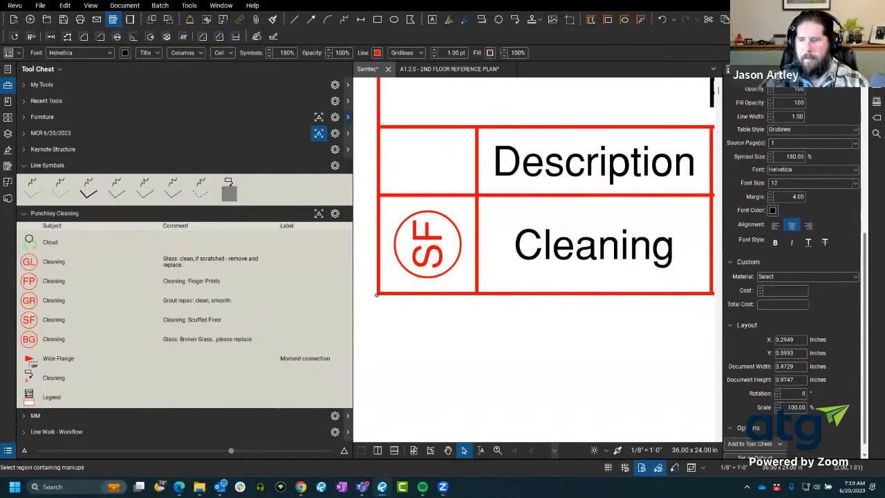
scroll(796, 277, "up", 3)
scroll(795, 277, "up", 1)
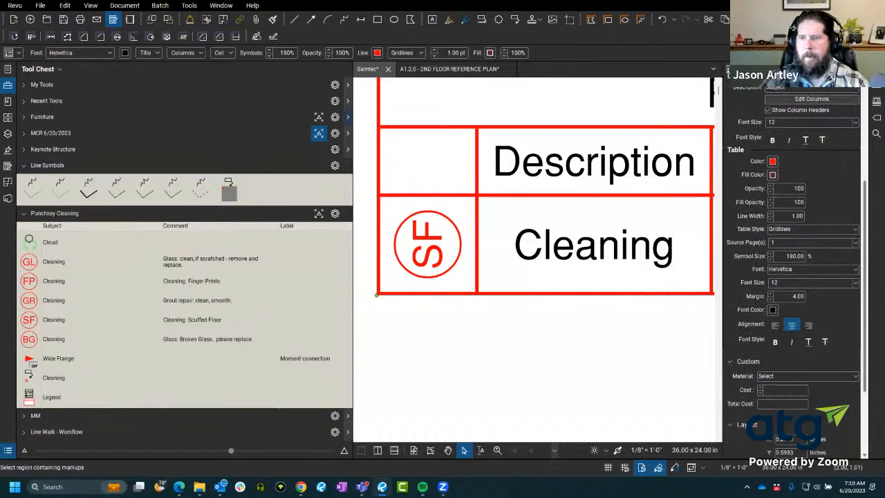
Step: Review which markup properties can feed the legend's Description column, keeping Subject as the source
left_click_drag(864, 239, 861, 193)
left_click(816, 185)
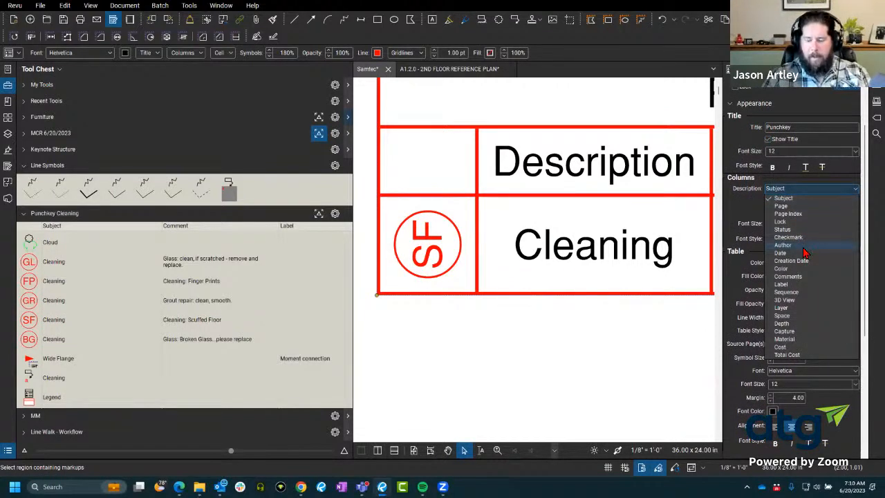
left_click(857, 188)
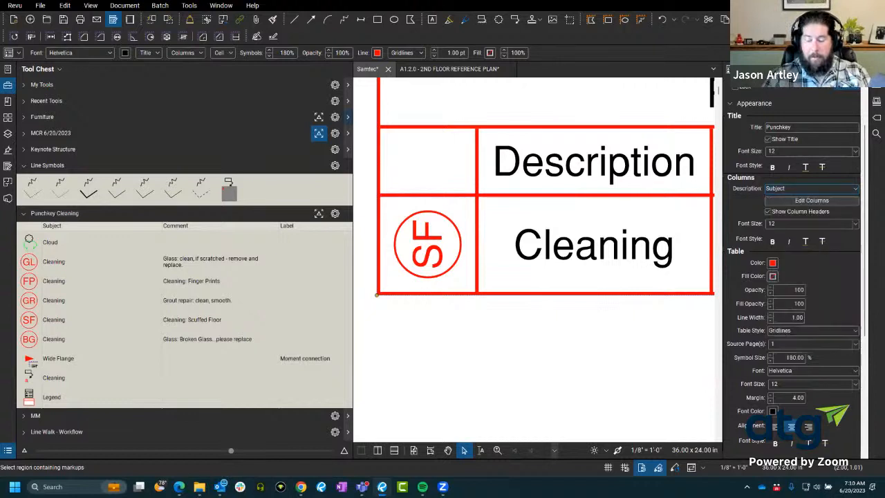
left_click(857, 188)
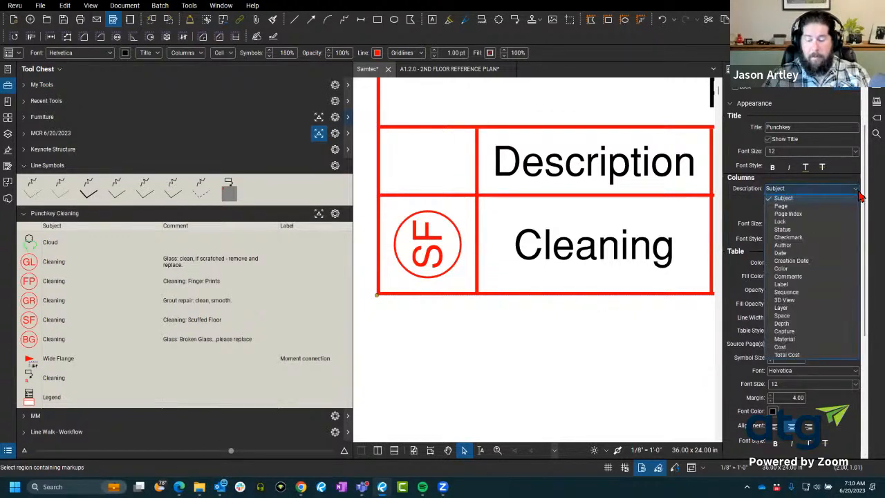
left_click(858, 188)
scroll(796, 270, "up", 3)
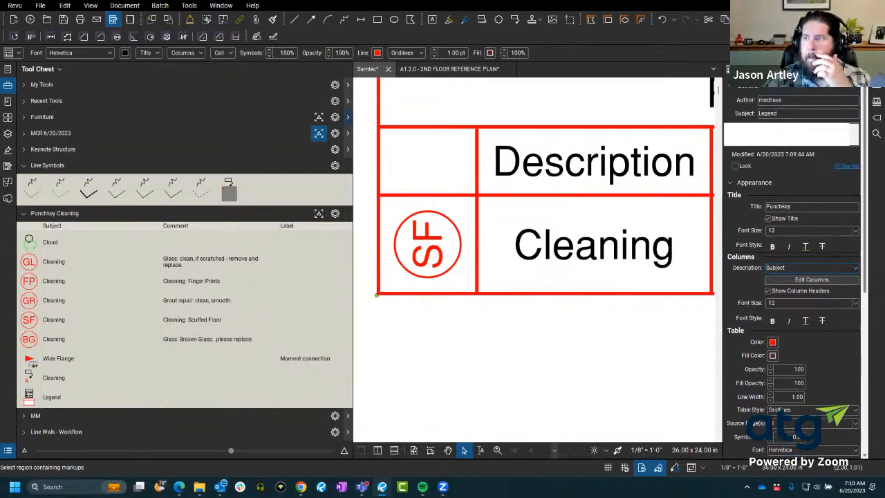
Step: Check the legend's Custom and Layout properties, then deselect it and view the whole legend with the SF markup
left_click(732, 184)
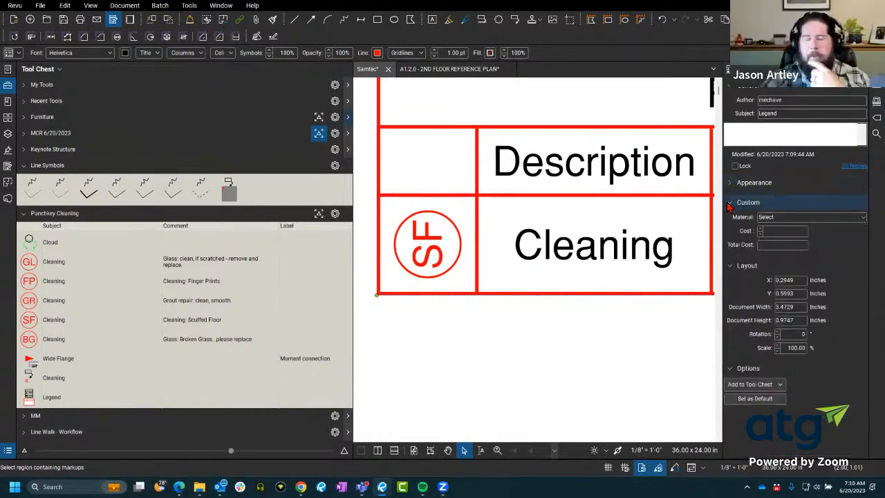
left_click(732, 202)
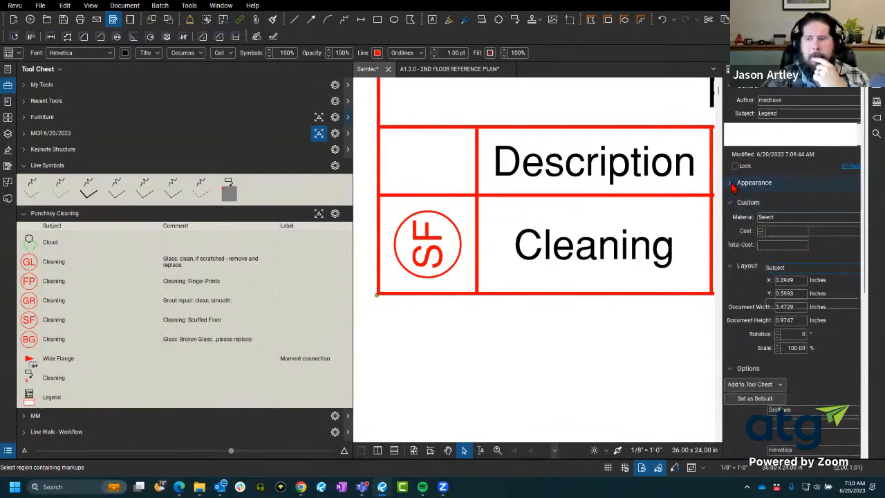
scroll(462, 238, "down", 1)
scroll(451, 231, "down", 8)
left_click(477, 283)
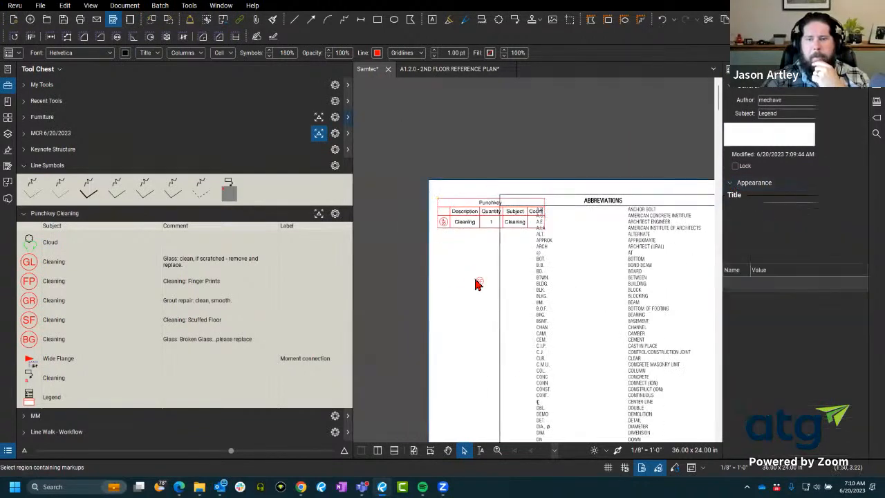
scroll(500, 286, "up", 3)
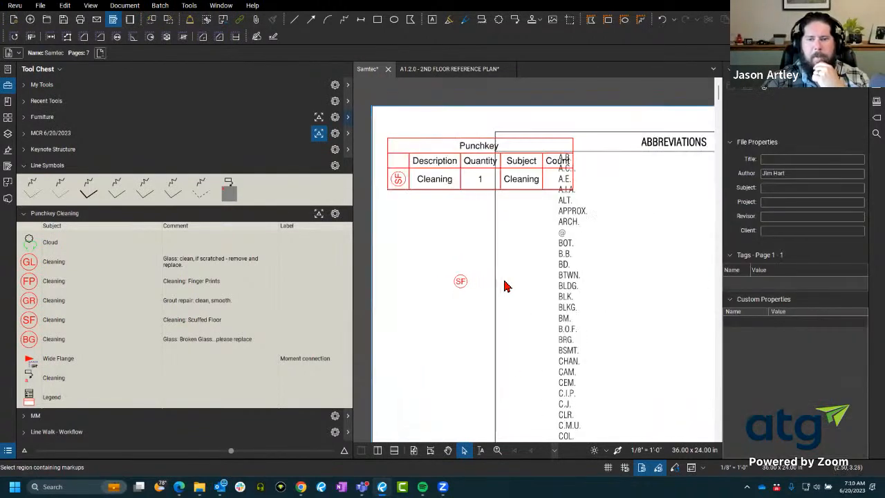
Step: Move the Punchkey legend to the left edge of the sheet and deselect it
left_click(536, 219)
left_click_drag(623, 213, 447, 196)
scroll(495, 194, "down", 5)
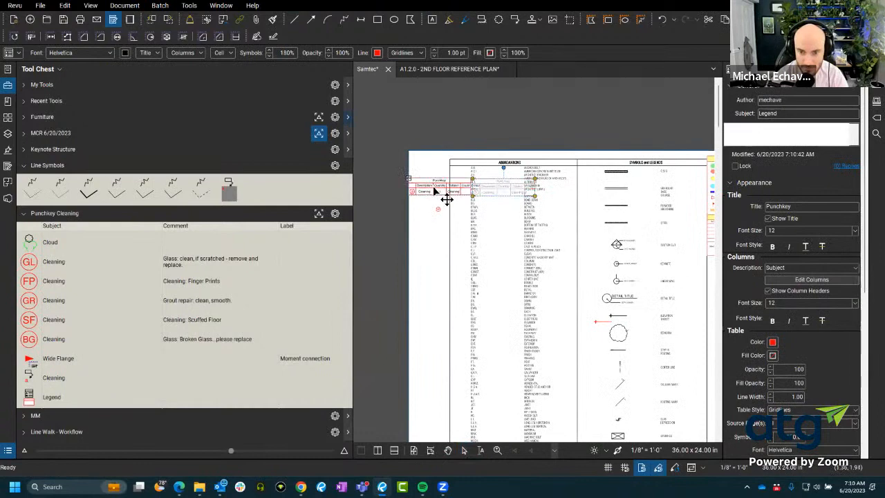
scroll(451, 200, "up", 3)
left_click(457, 213)
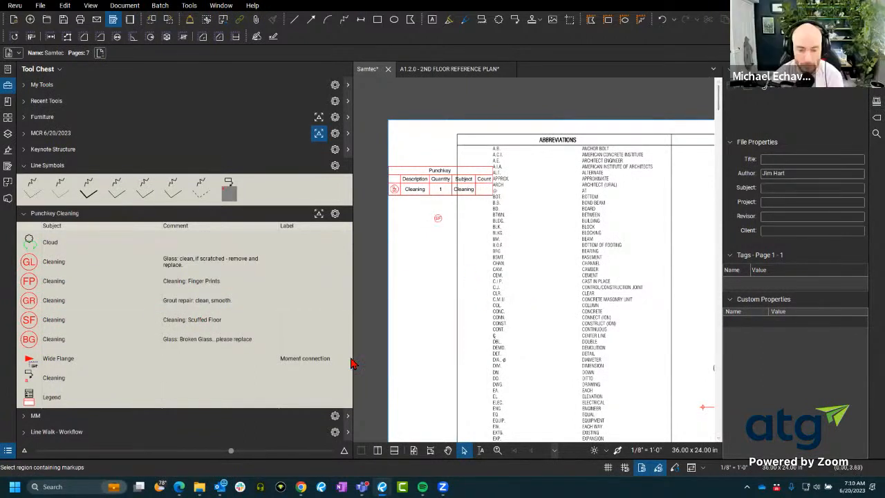
Step: Delete the Punchkey legend together with the SF markup below it
left_click(448, 450)
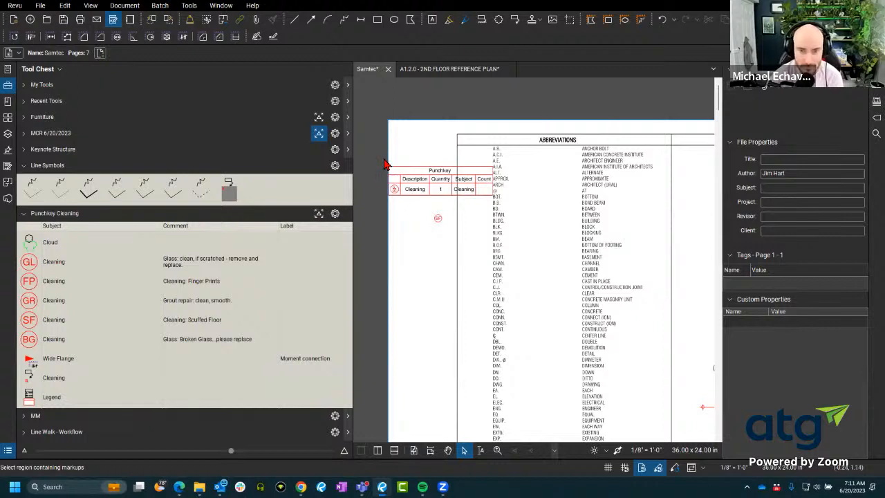
left_click_drag(381, 153, 526, 280)
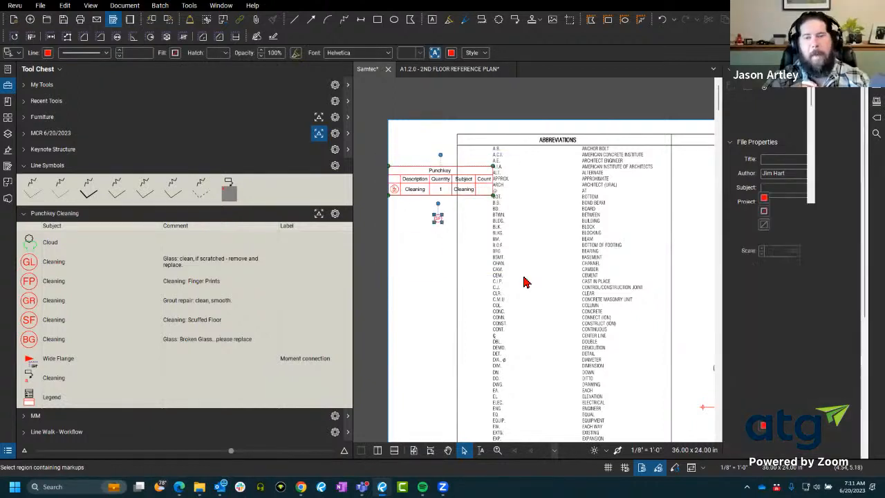
key("Delete")
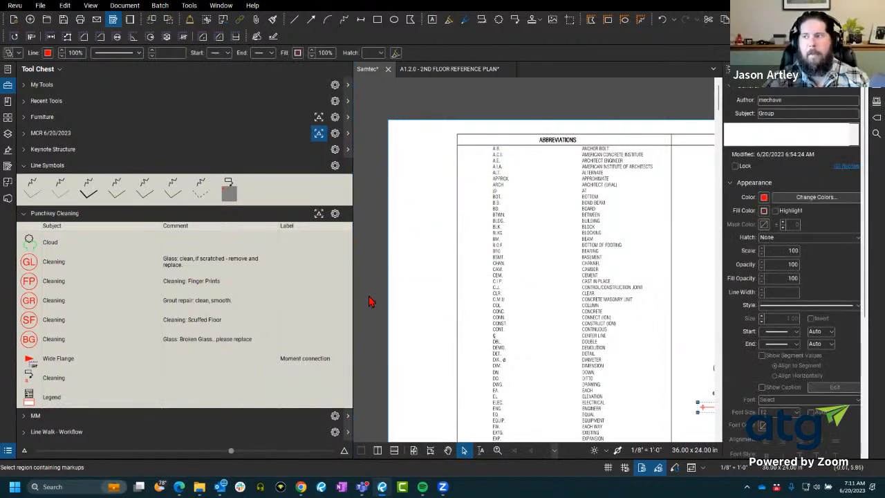
Step: Collapse the Punchkey Cleaning tool set and expand the Line Walk - Workflow tool set
left_click(201, 285)
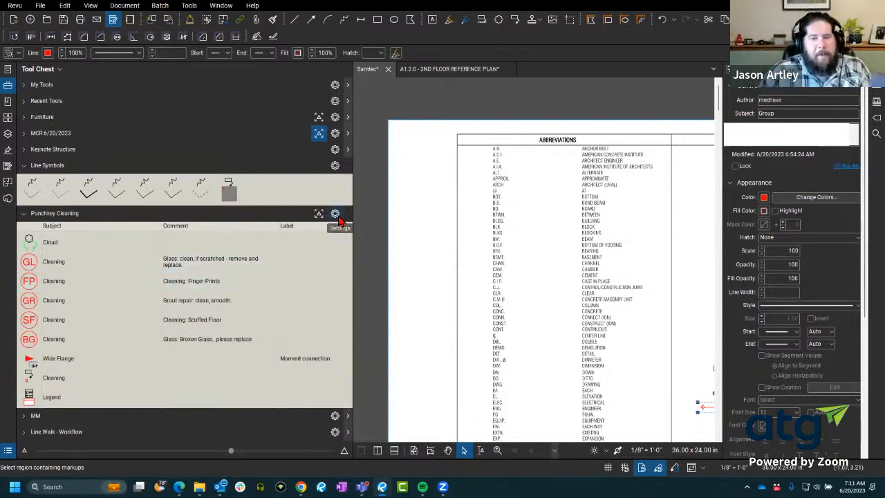
left_click(41, 219)
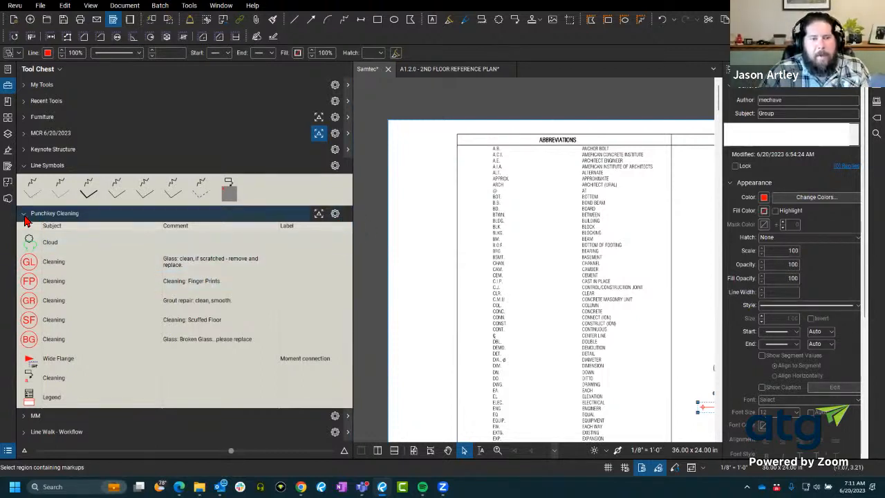
left_click(24, 215)
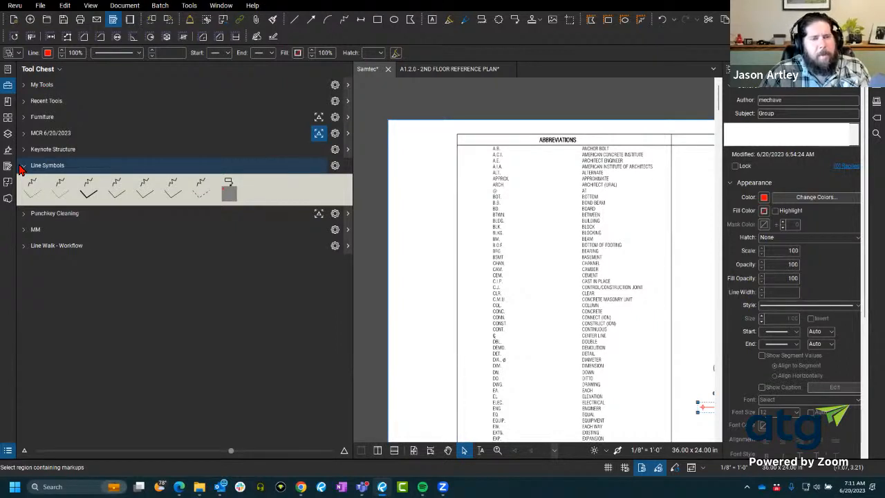
left_click(24, 246)
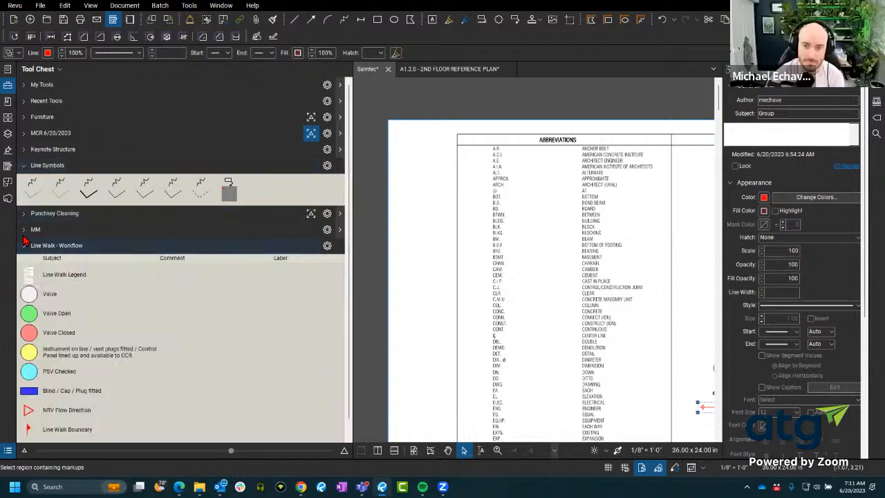
Step: Create a new legend from the Line Walk - Workflow tool set and place it near the sheet's upper-left corner
left_click(327, 245)
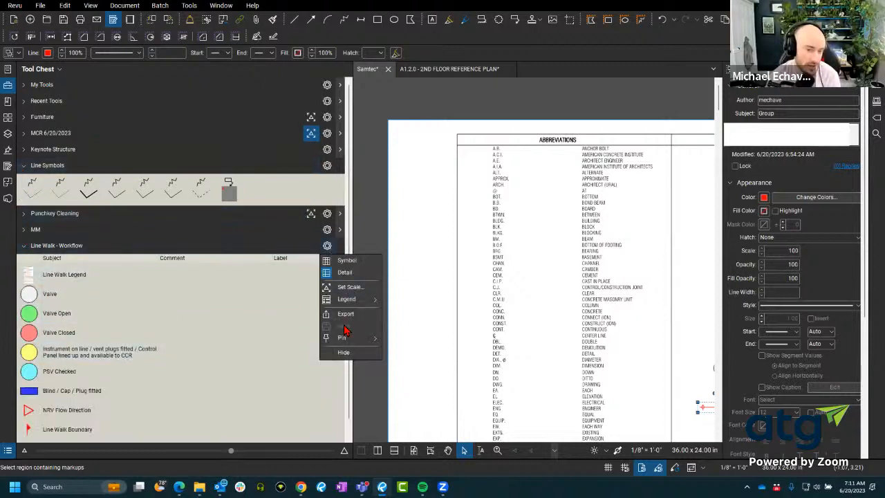
mouse_move(352, 305)
left_click(421, 311)
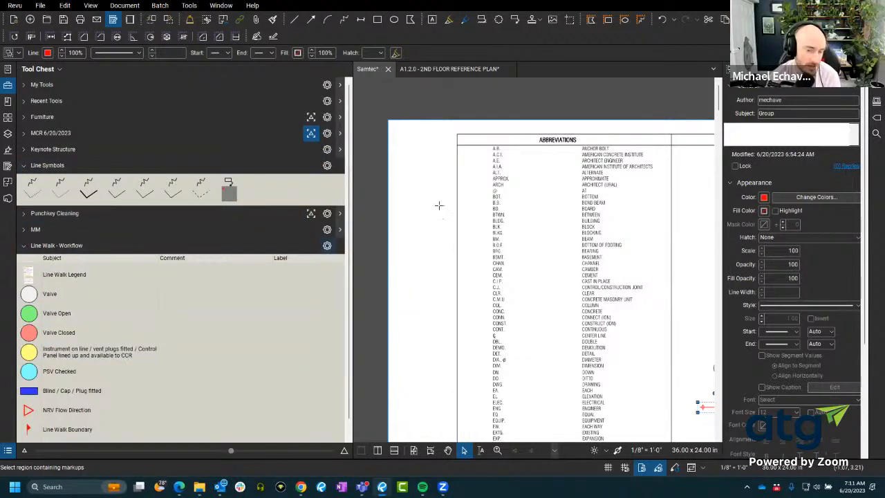
left_click(398, 206)
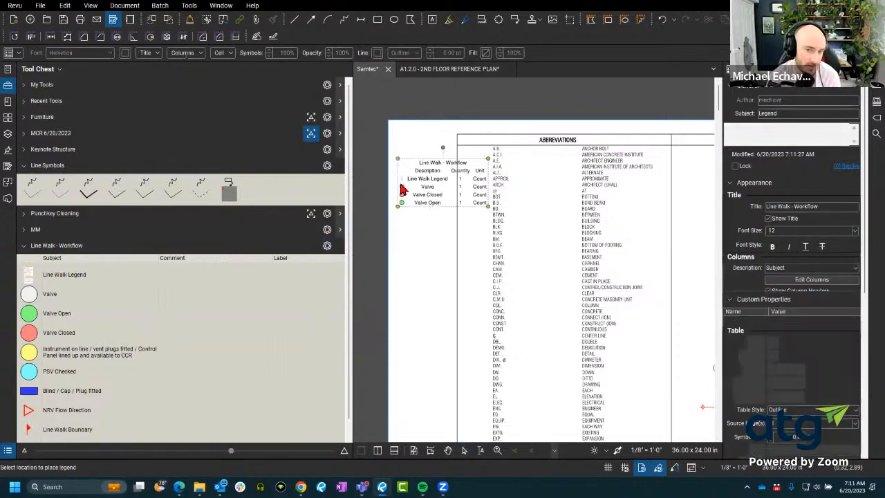
scroll(404, 208, "up", 5)
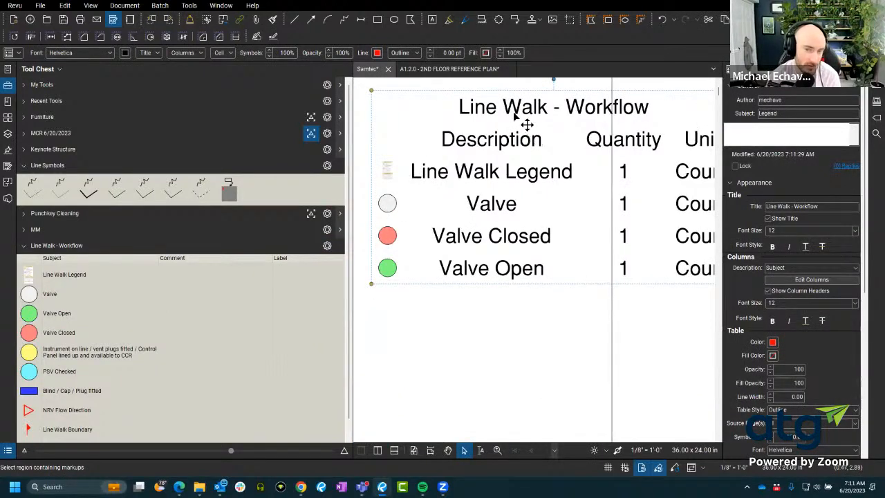
Step: Place the Line Walk Legend markup from the tool set over the Abbreviations list, beside the new legend
left_click(95, 274)
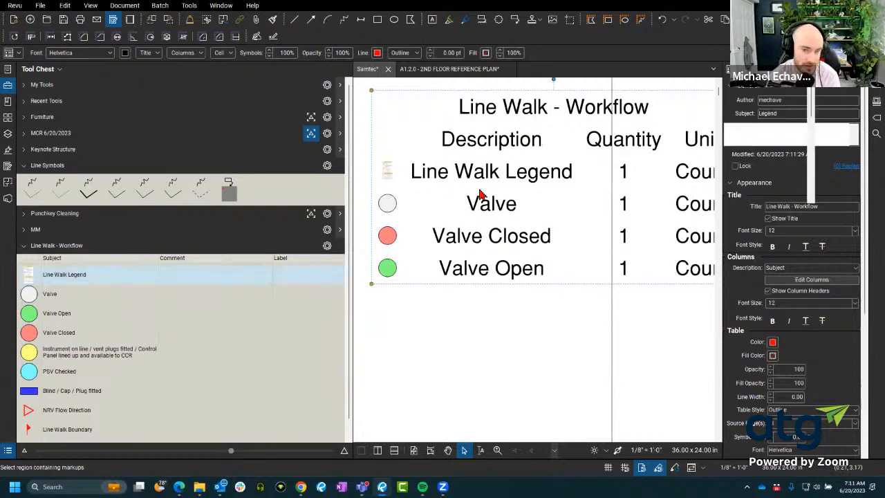
scroll(488, 190, "down", 3)
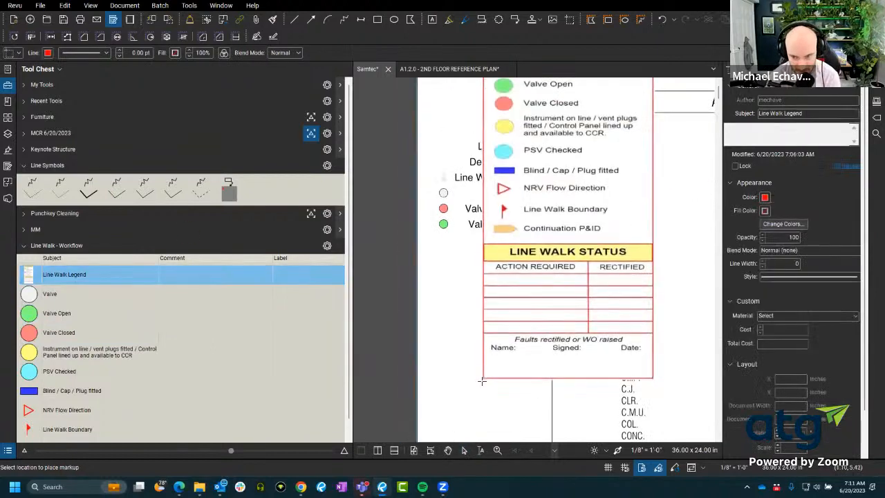
scroll(463, 343, "down", 2)
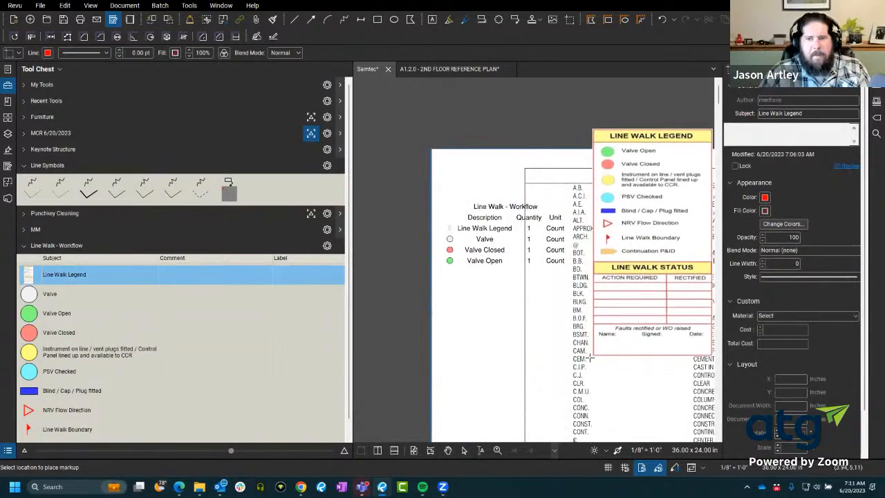
left_click(593, 356)
Step: Set the line width of the Line Walk - Workflow legend to 1.50 pt, keeping the Outline table style
left_click(508, 229)
left_click_drag(507, 229, 438, 220)
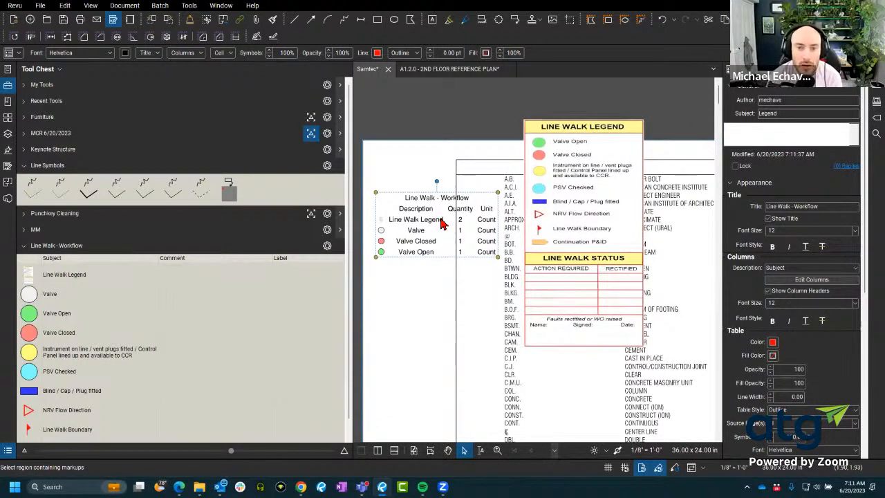
scroll(431, 256, "up", 2)
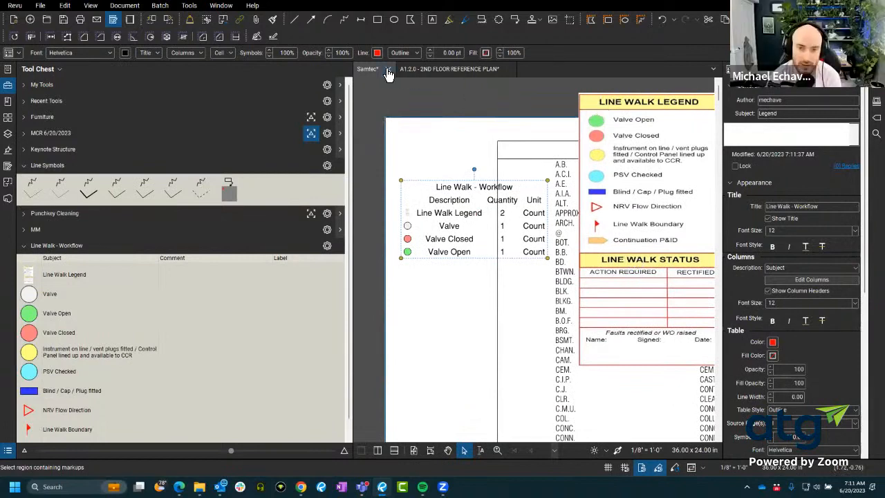
left_click(421, 53)
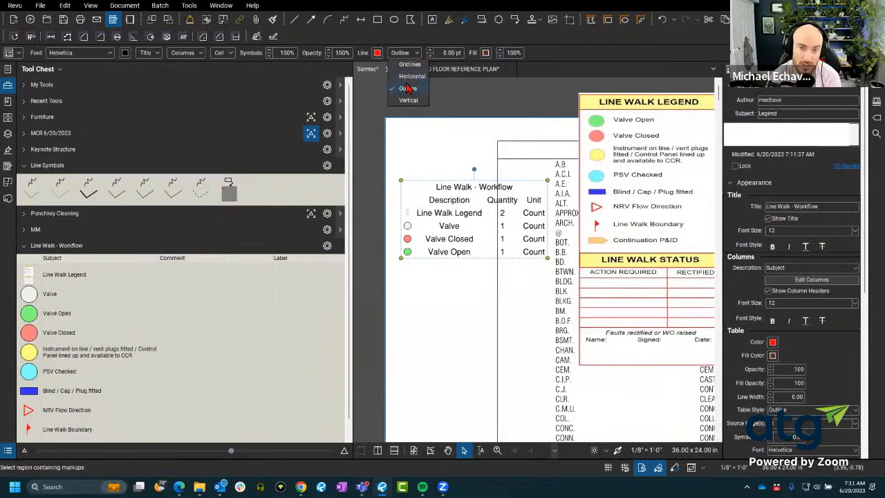
left_click(431, 52)
left_click(430, 51)
left_click(431, 51)
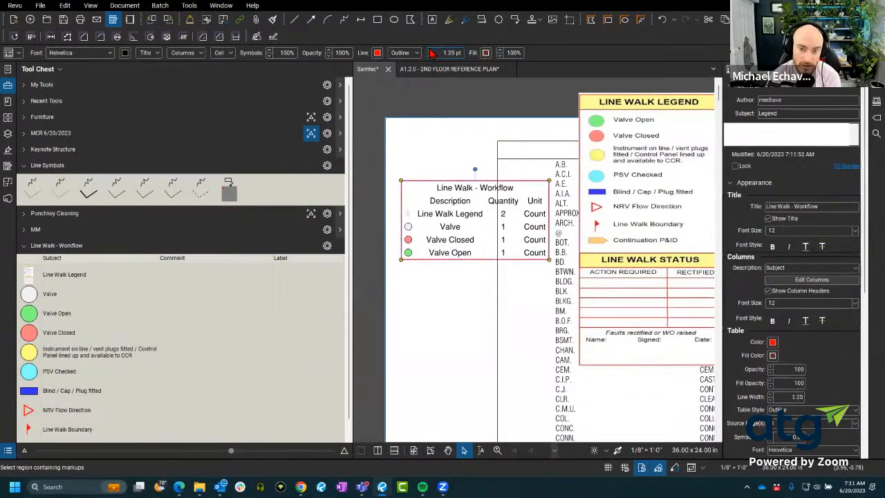
left_click(431, 52)
Step: Try the Horizontal, Vertical and Gridlines table styles on the Line Walk - Workflow legend, then set it back to Outline
left_click(418, 54)
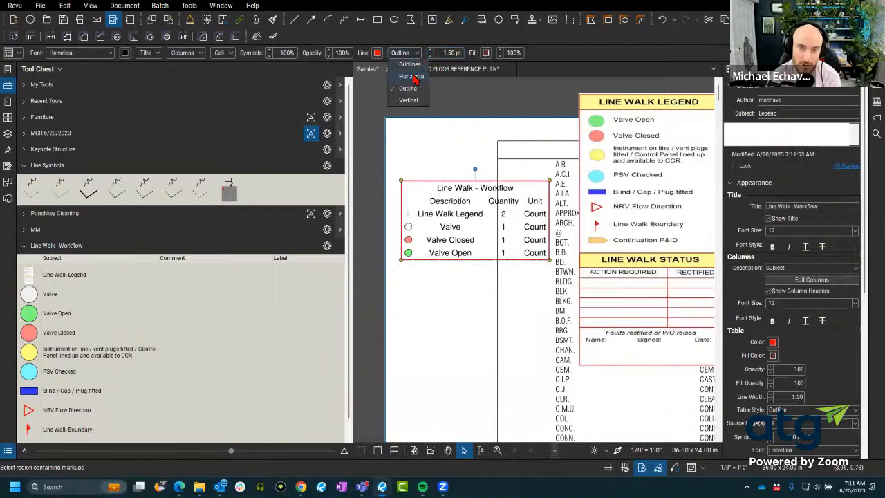
left_click(414, 78)
left_click(408, 53)
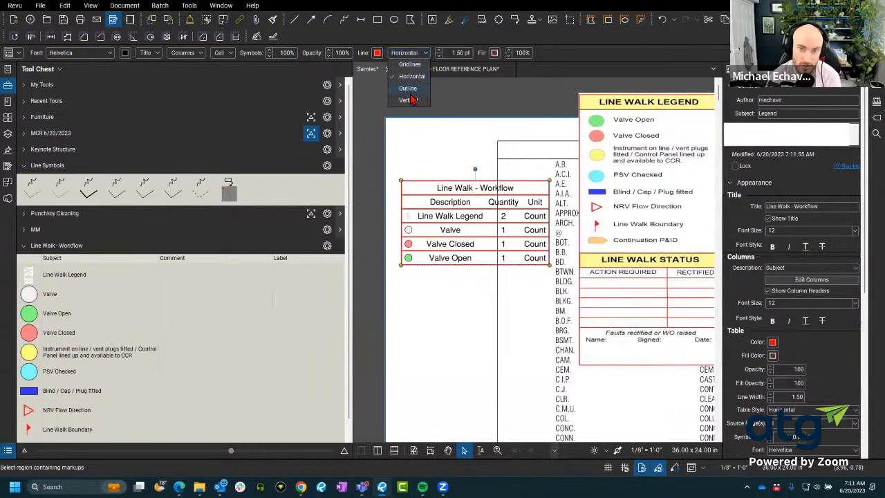
left_click(410, 100)
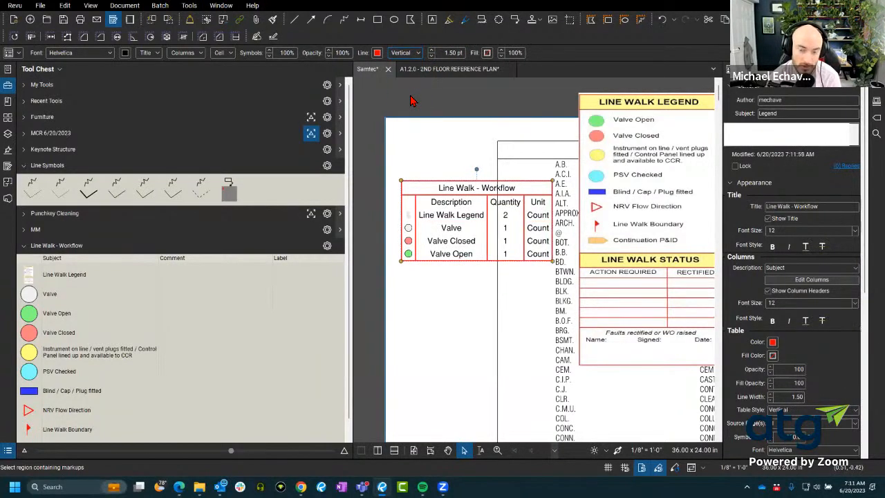
left_click(408, 52)
left_click(412, 65)
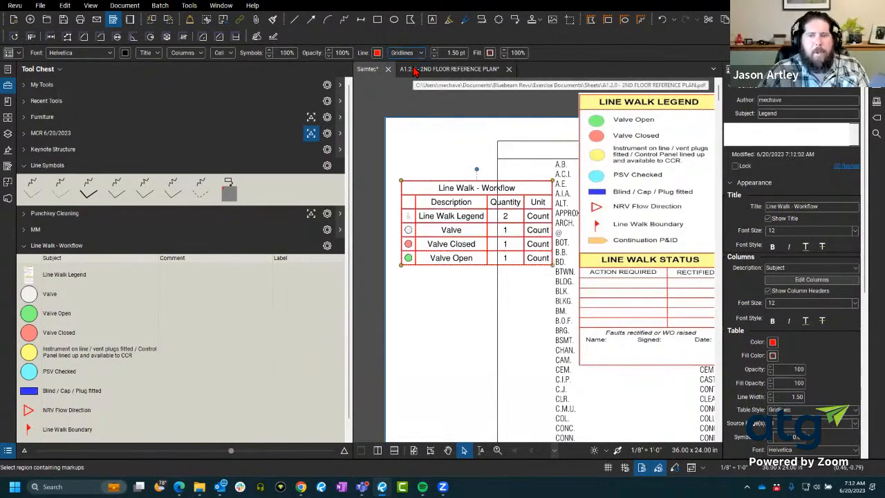
left_click(407, 52)
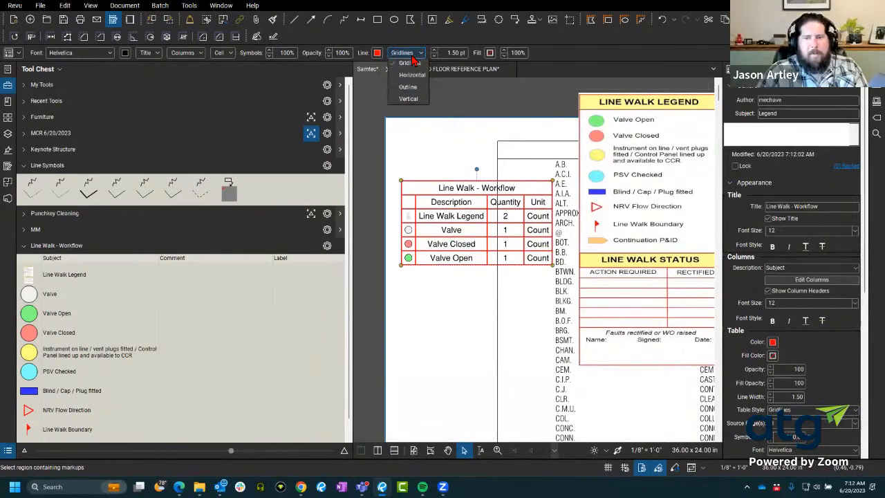
left_click(403, 92)
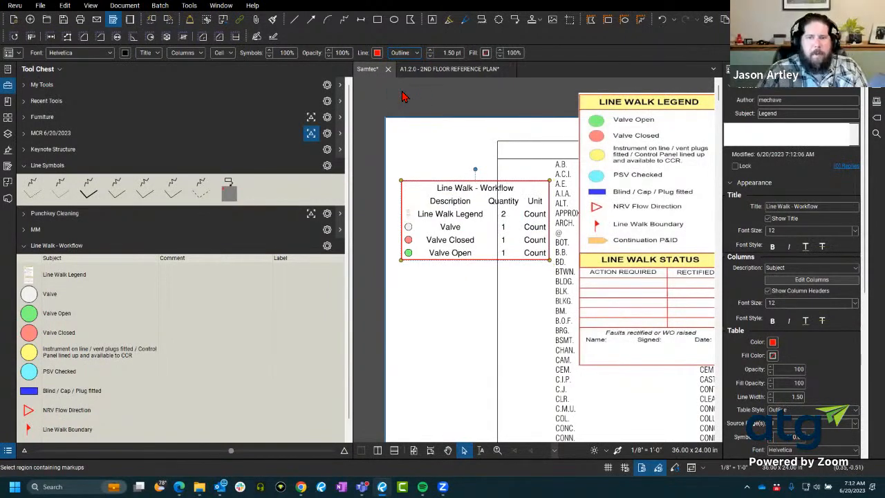
Step: Move the Line Walk Legend markup down so that it lies within the sheet, beside the Line Walk - Workflow legend
scroll(490, 241, "down", 4)
scroll(574, 274, "up", 3)
scroll(494, 323, "up", 1)
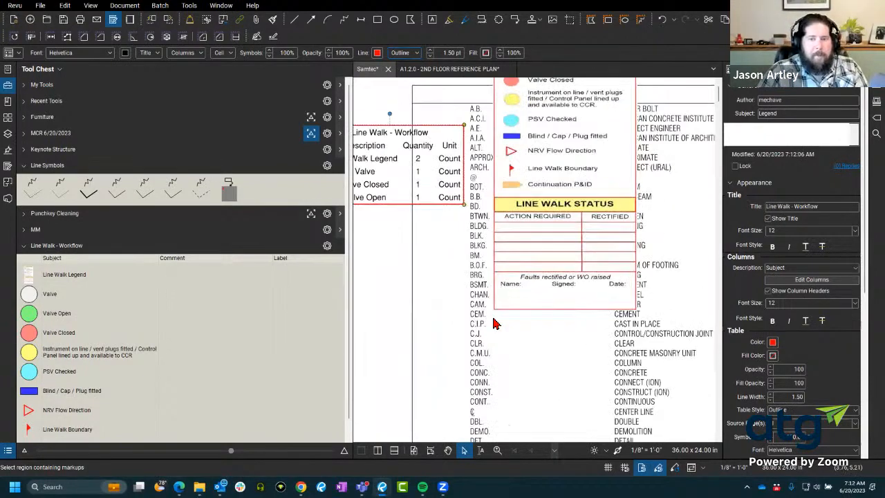
left_click_drag(485, 317, 524, 402)
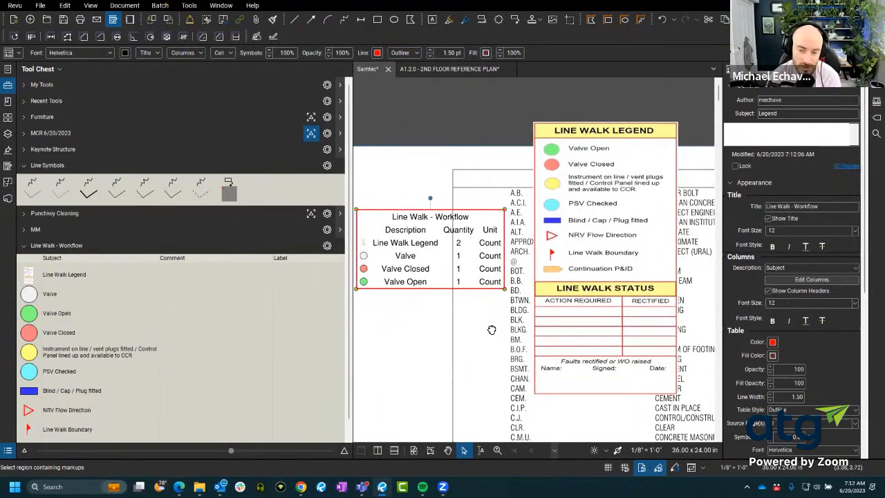
mouse_move(643, 287)
left_mouse_down()
mouse_move(624, 292)
mouse_move(634, 294)
mouse_move(624, 265)
left_mouse_up()
scroll(632, 295, "down", 2)
scroll(624, 265, "up", 1)
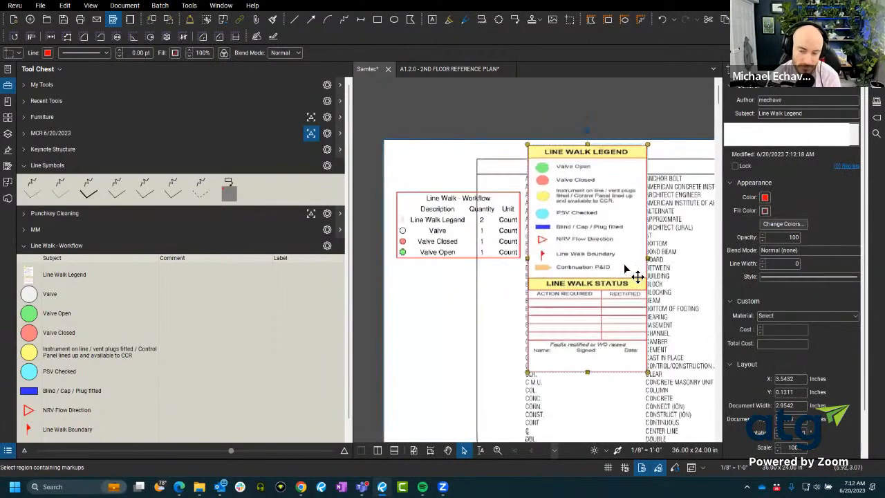
scroll(625, 268, "up", 2)
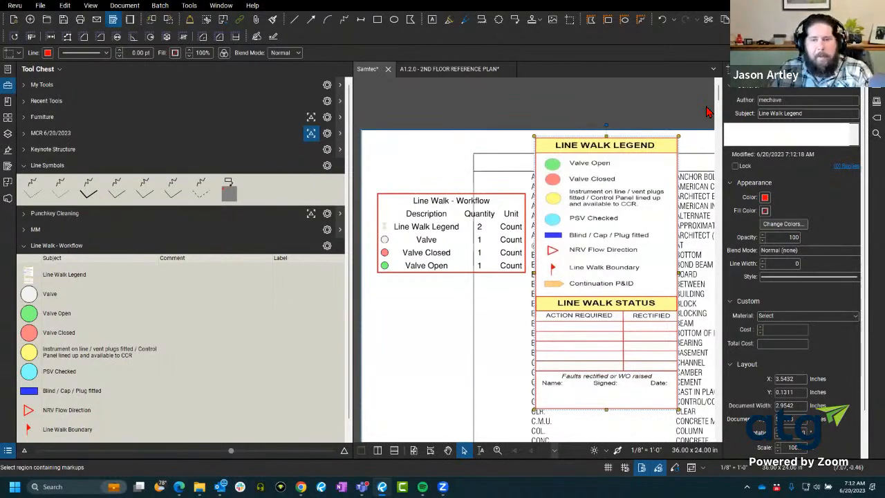
Step: Place a Line Walk Boundary markup just below the Line Walk - Workflow legend and deselect it
left_click(415, 223)
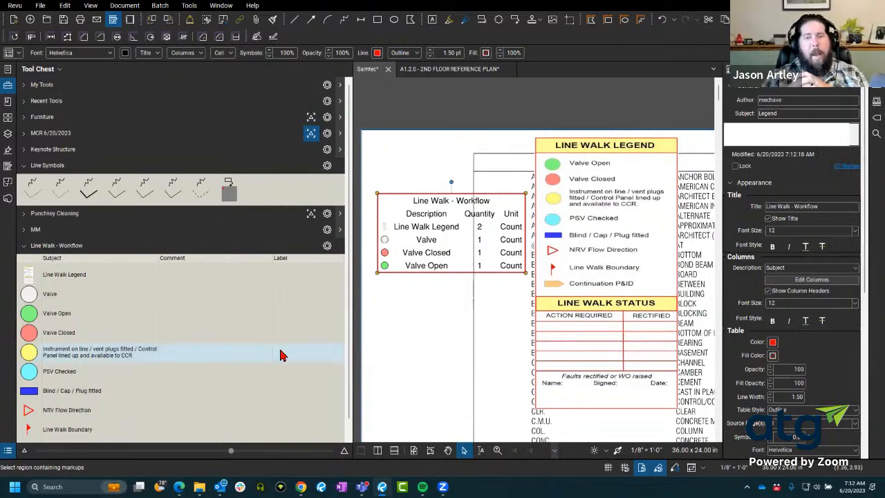
scroll(277, 352, "down", 1)
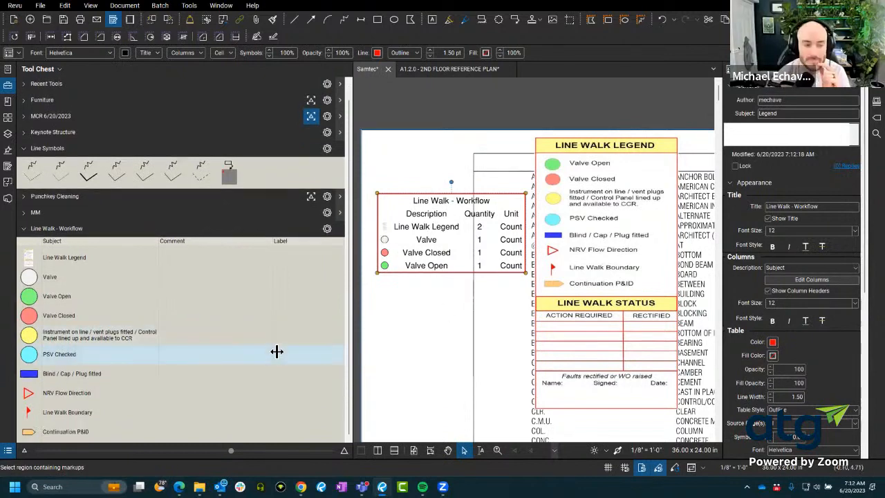
left_click(52, 412)
left_click(397, 304)
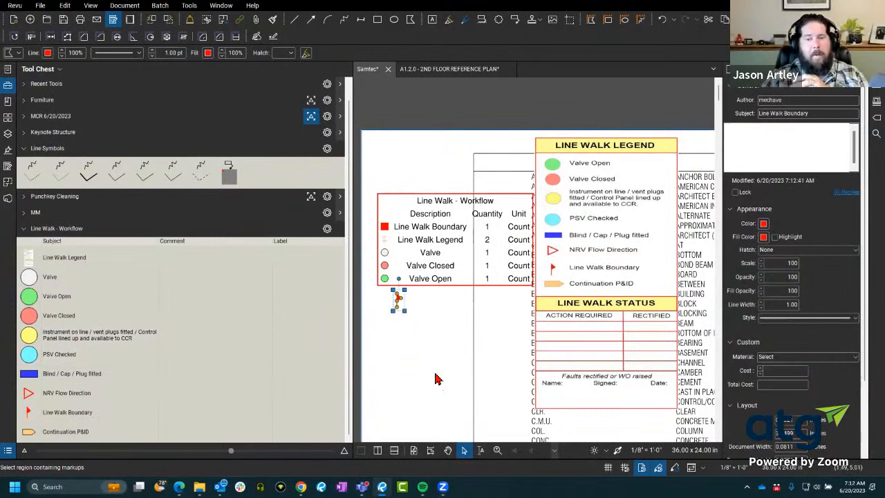
left_click(436, 379)
scroll(446, 345, "up", 3)
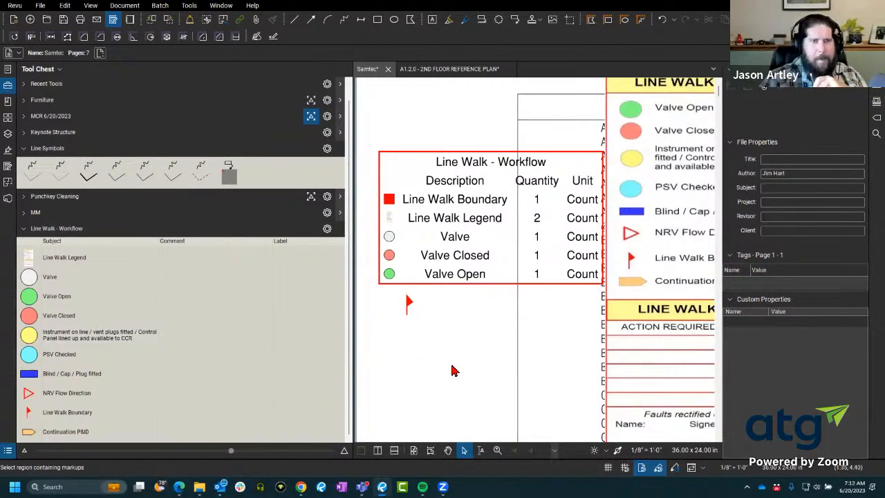
Step: Place an NRV Flow Direction markup and a Continuation P&ID markup below the Line Walk - Workflow legend
left_click(129, 394)
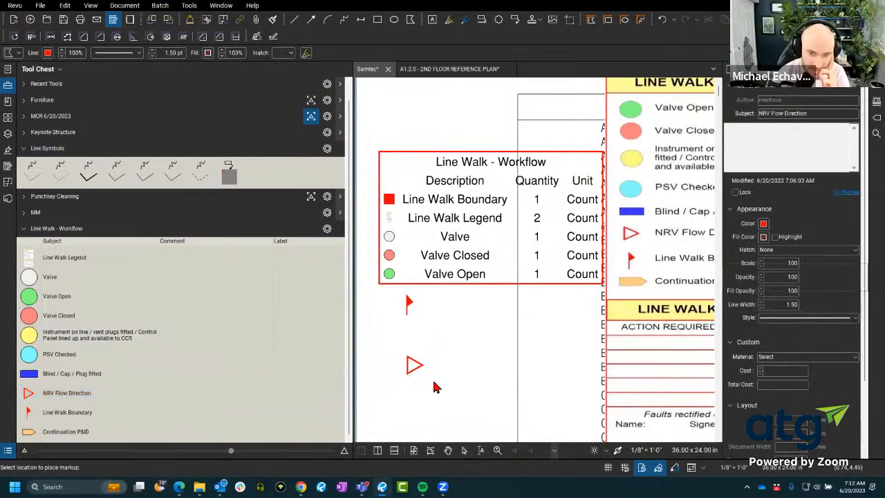
left_click(415, 365)
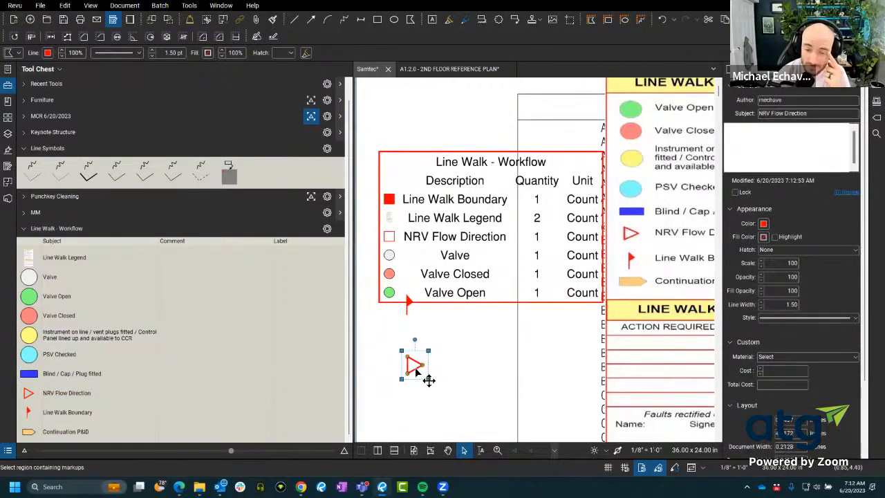
left_click(97, 413)
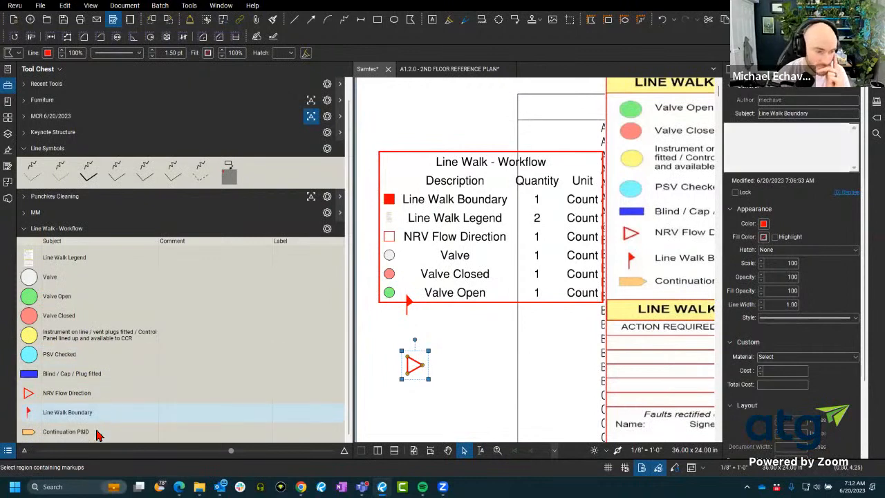
left_click(97, 431)
left_click(482, 396)
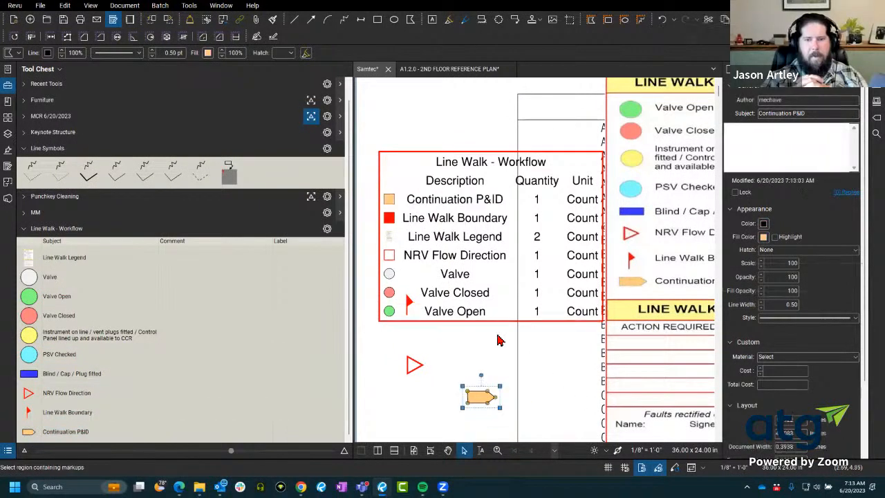
Step: Inspect the properties of the Line Walk - Workflow legend and the Continuation P&ID markup, and deselect them
scroll(484, 323, "down", 3)
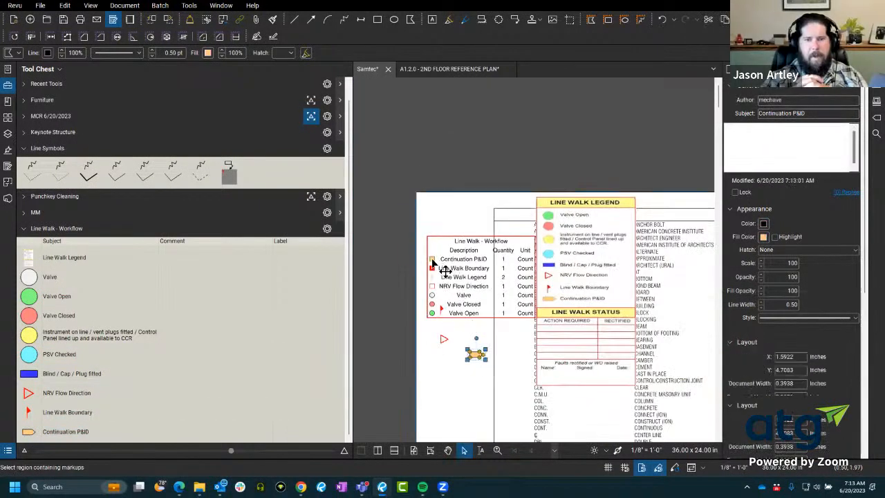
left_click(445, 270)
scroll(462, 322, "up", 3)
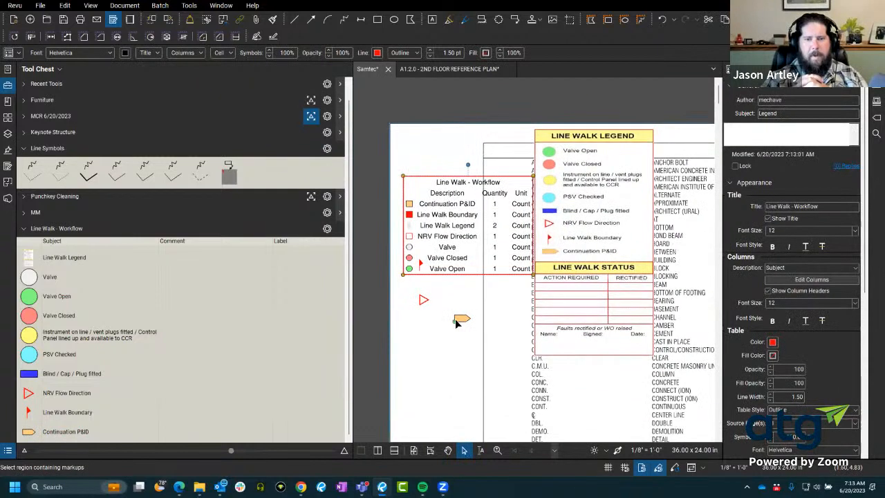
left_click(457, 323)
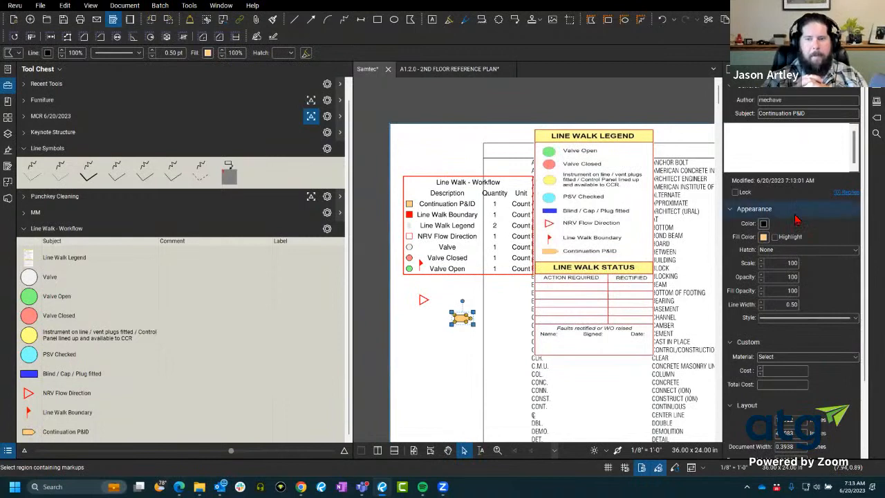
scroll(466, 280, "down", 5)
left_click_drag(462, 344, 366, 267)
left_click(358, 285)
Step: Expand the Punchkey Cleaning, Keynote Structure and MCR 6/20/2023 tool sets
left_click(23, 197)
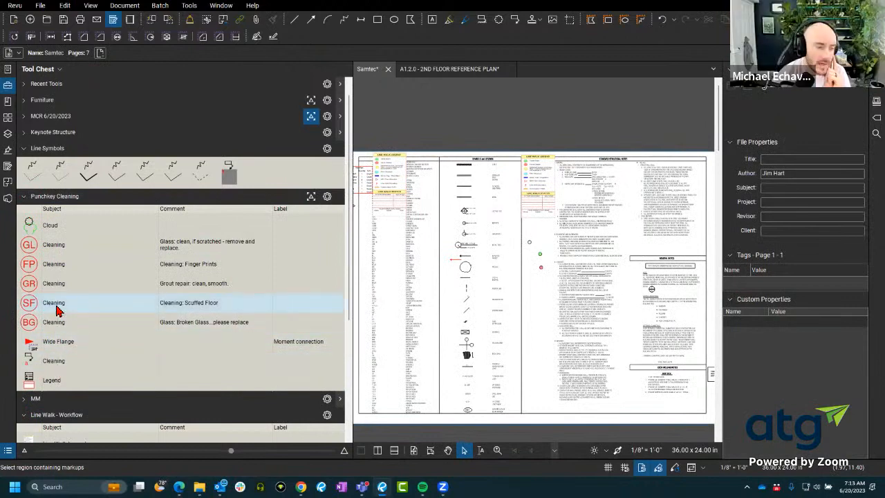
left_click(24, 133)
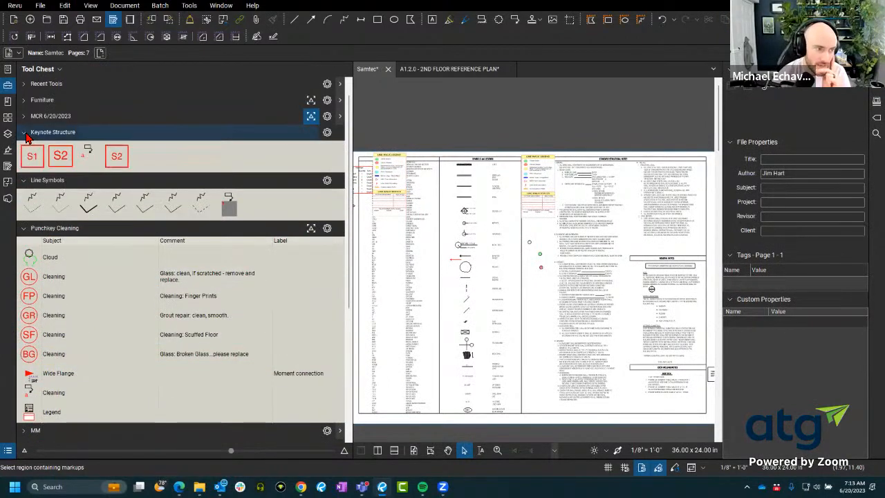
left_click(23, 116)
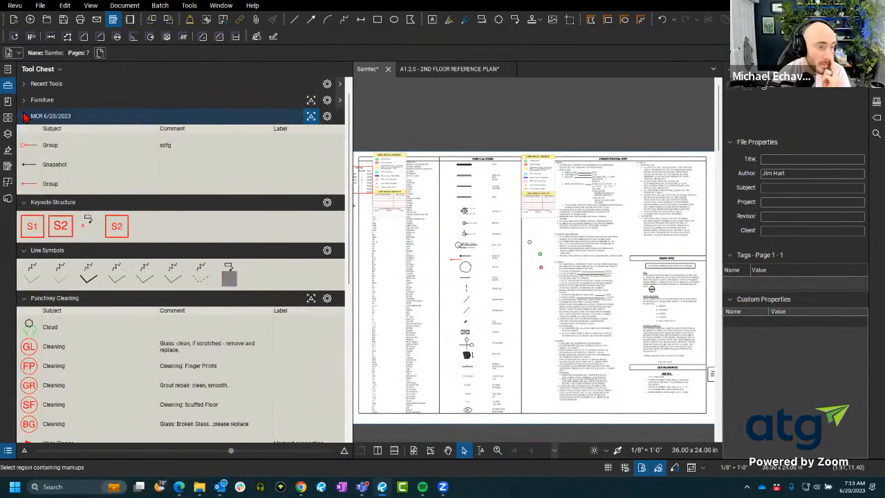
Step: Create a new legend from the MCR 6/20/2023 tool set and place it in the abbreviations list below the Line Walk Legend
left_click(327, 116)
mouse_move(367, 186)
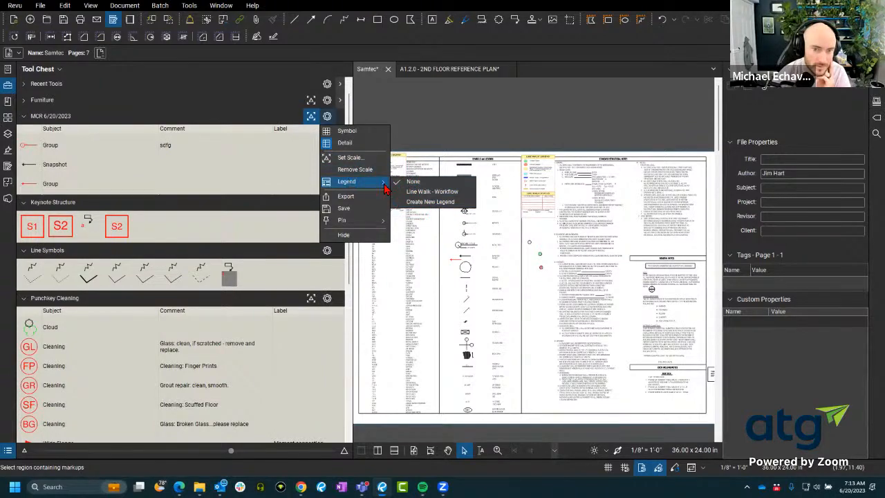
left_click(430, 202)
scroll(383, 244, "up", 3)
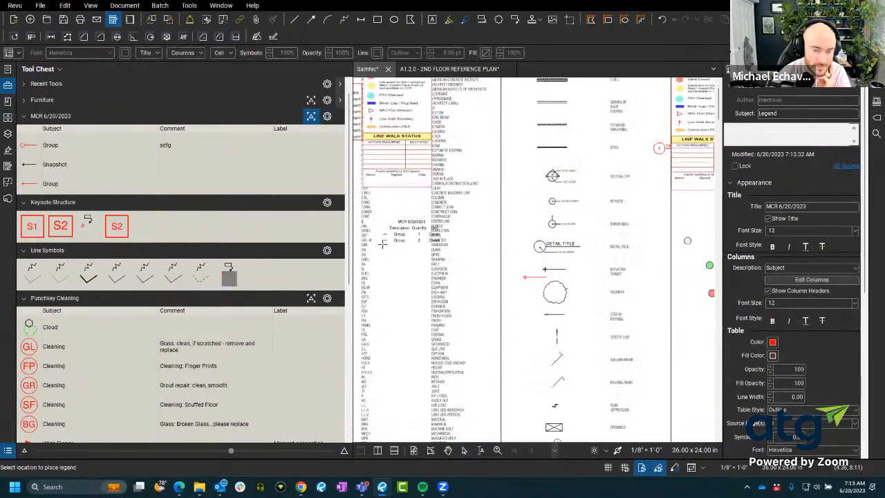
scroll(382, 244, "up", 6)
left_click(385, 245)
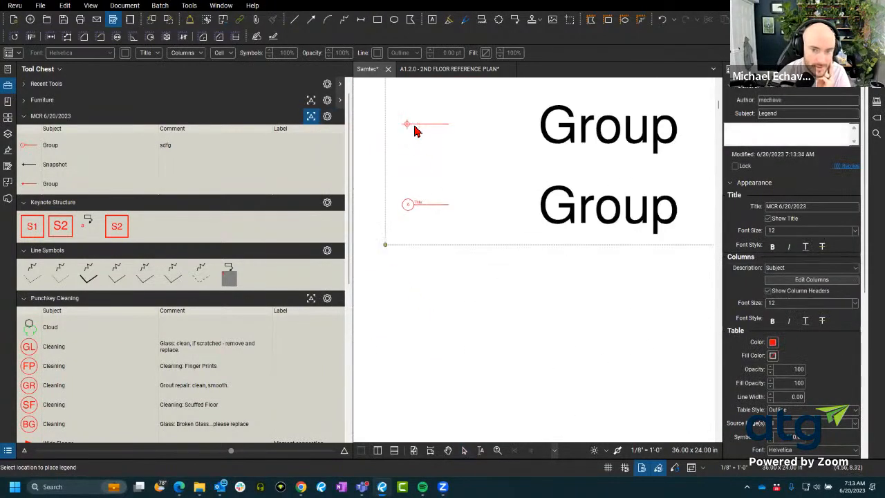
Step: Try placing the Snapshot markup below the MCR 6/20/2023 legend twice, deleting it each time
scroll(411, 287, "down", 3)
left_click(93, 167)
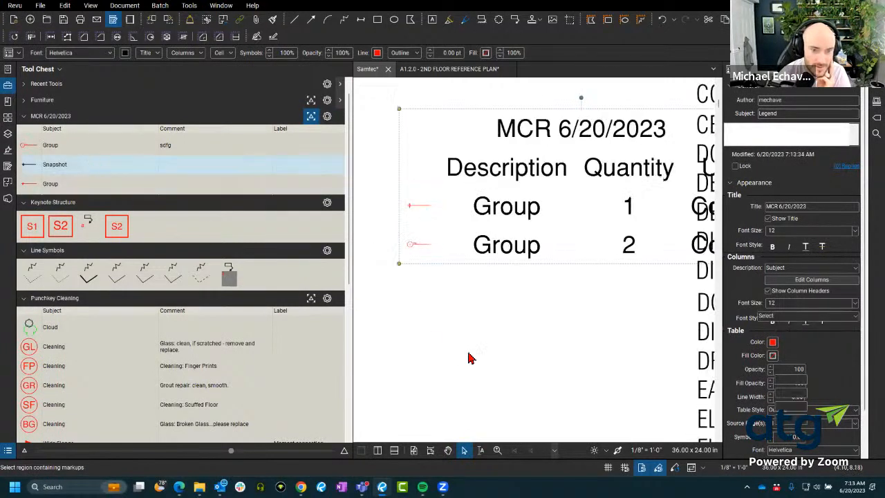
left_click(425, 326)
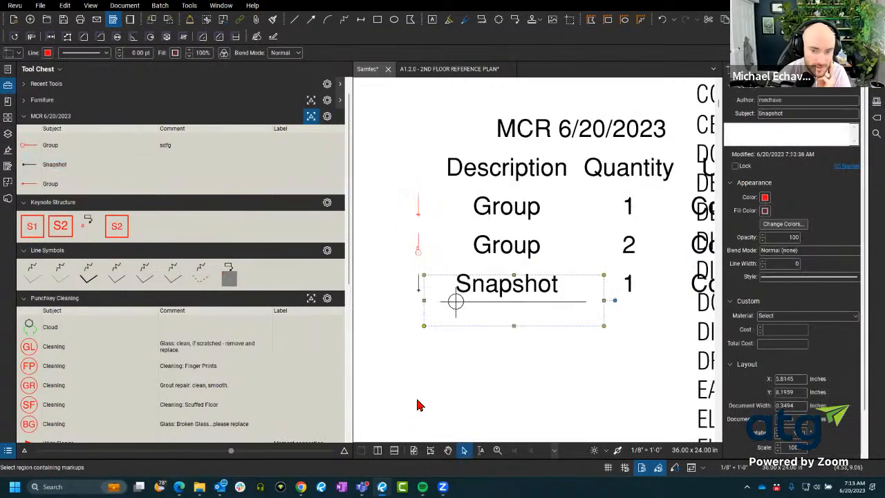
key("Delete")
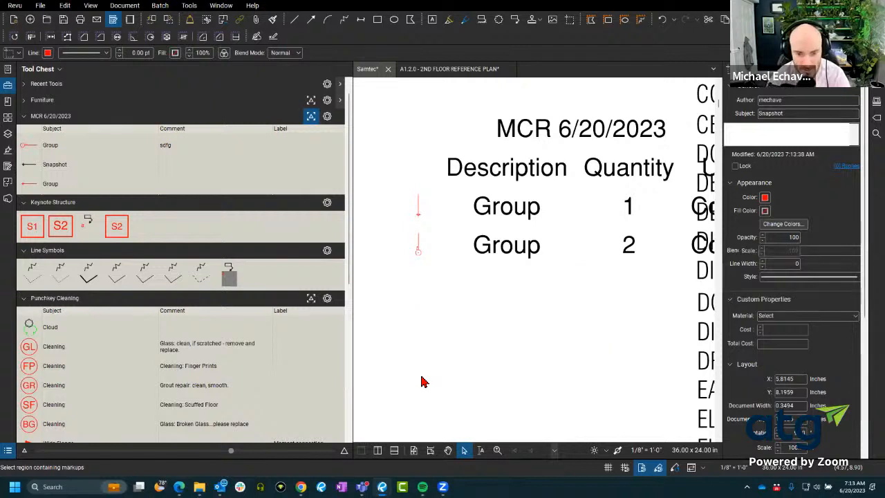
left_click(103, 166)
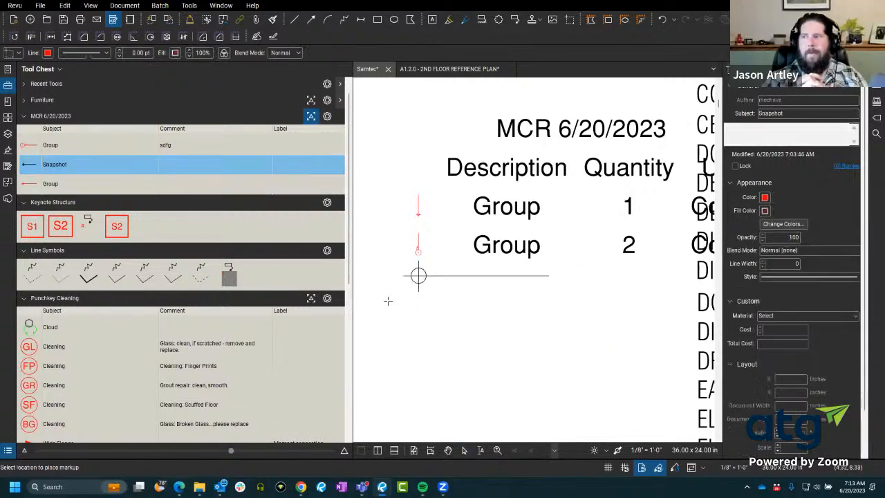
left_click(386, 333)
key("Delete")
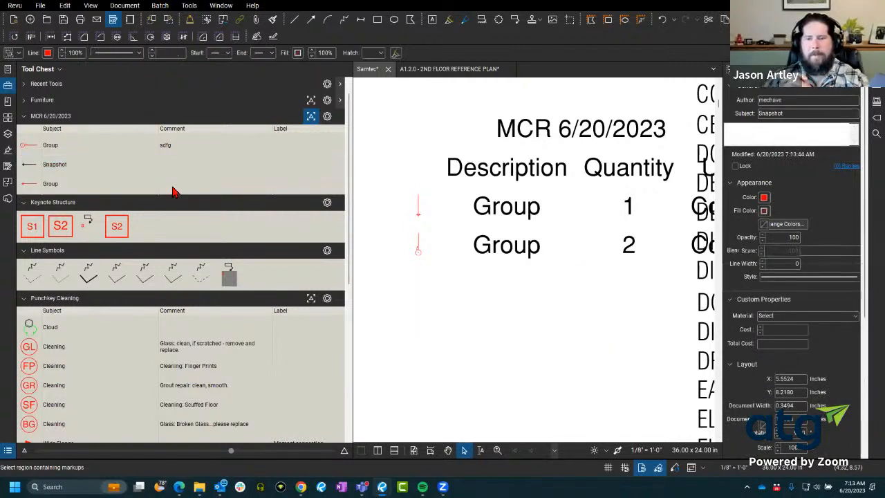
Step: Try placing the Group markup with the comment sdfg below the MCR 6/20/2023 legend, and delete it
left_click(84, 152)
left_click(454, 320)
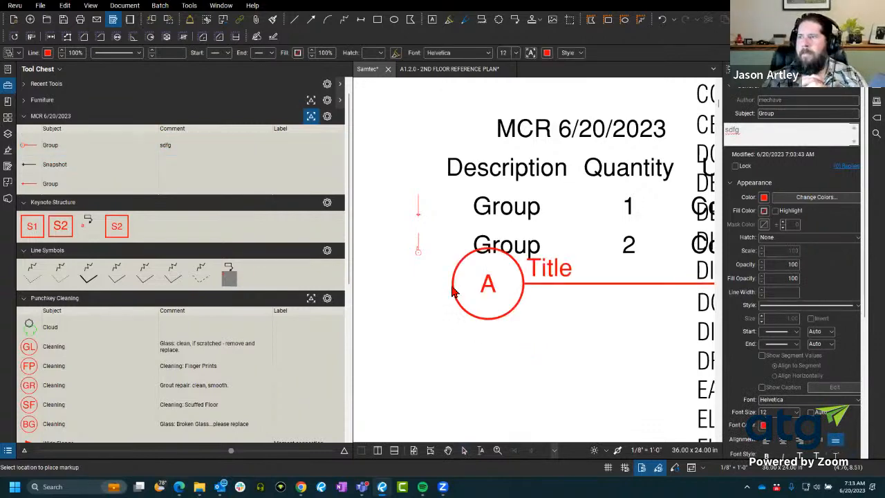
scroll(474, 307, "down", 2)
key("Delete")
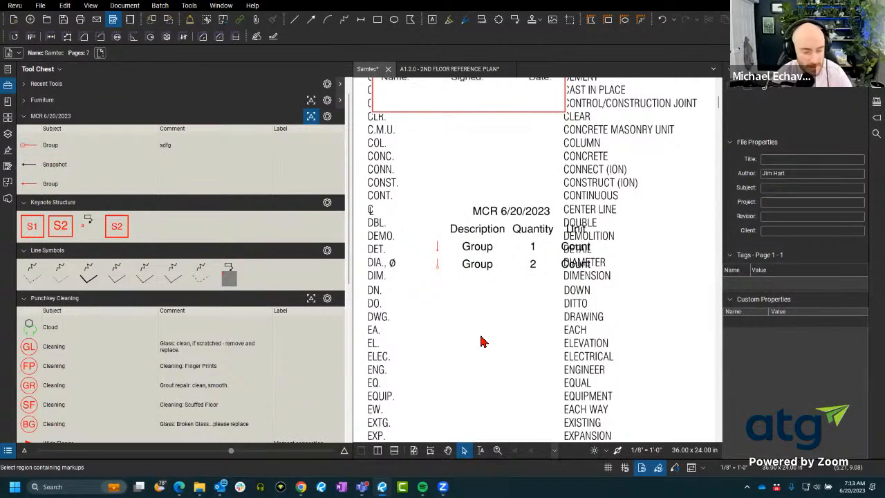
Step: Undo all the trial markup placements and deletions made below the MCR 6/20/2023 legend
key("ctrl+z")
key("ctrl+z")
key("ctrl+z")
key("ctrl+z")
key("ctrl+z")
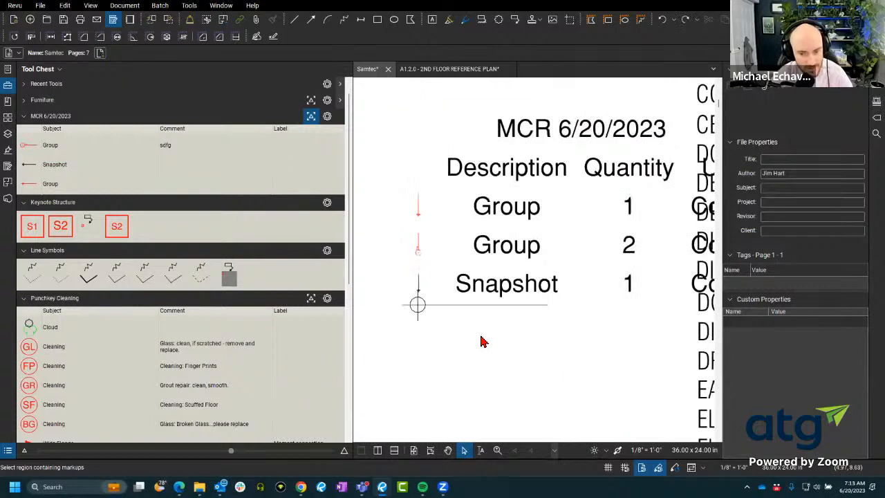
key("ctrl+z")
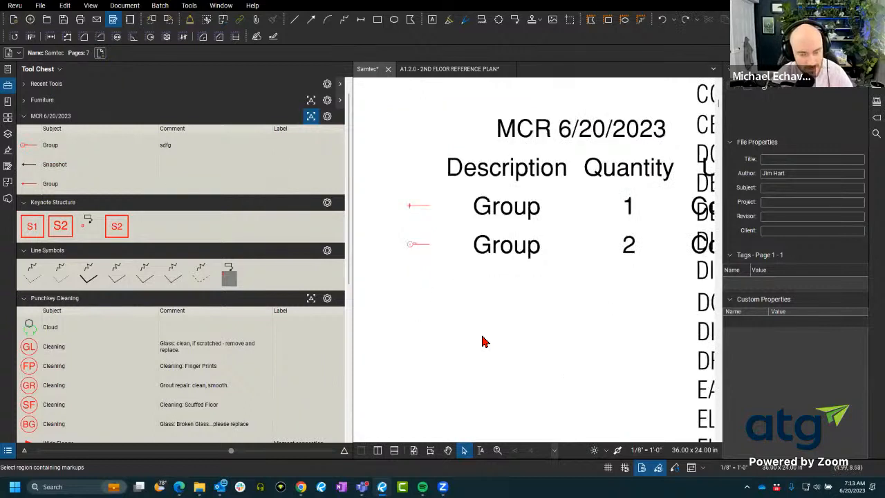
Step: Enlarge the symbols of the MCR 6/20/2023 legend to 300%
left_click(466, 237)
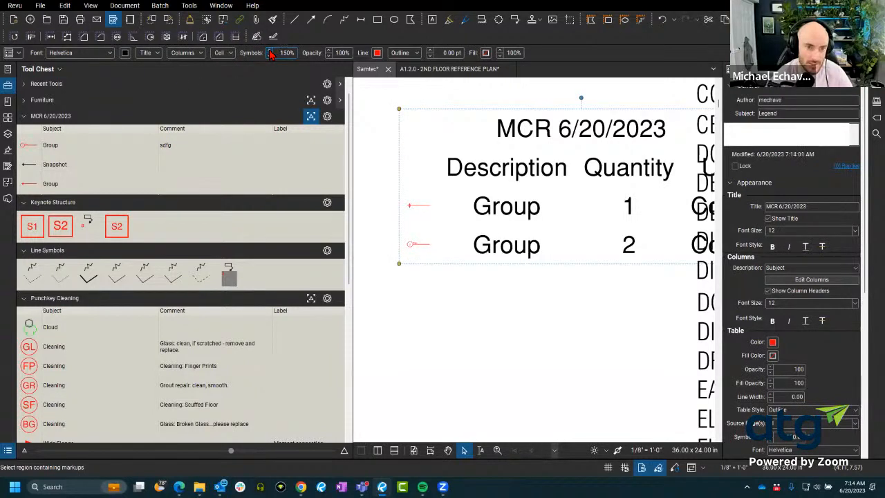
left_click(270, 51)
left_click(270, 51)
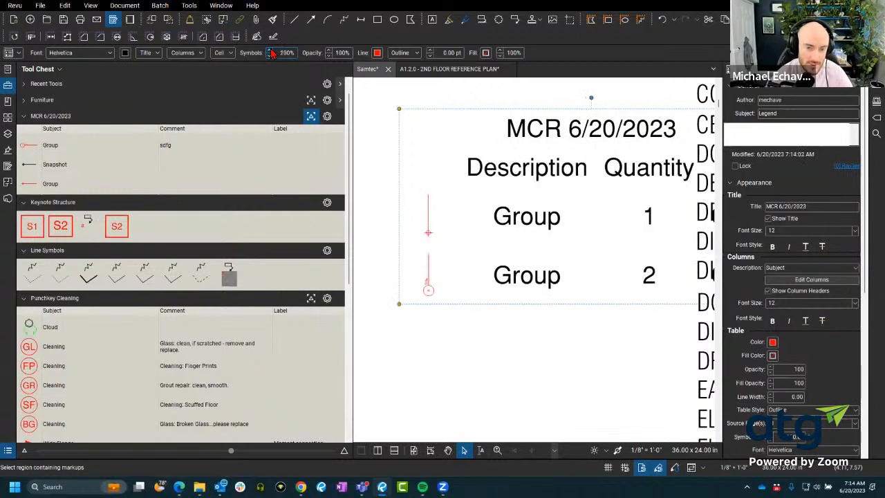
left_click(269, 52)
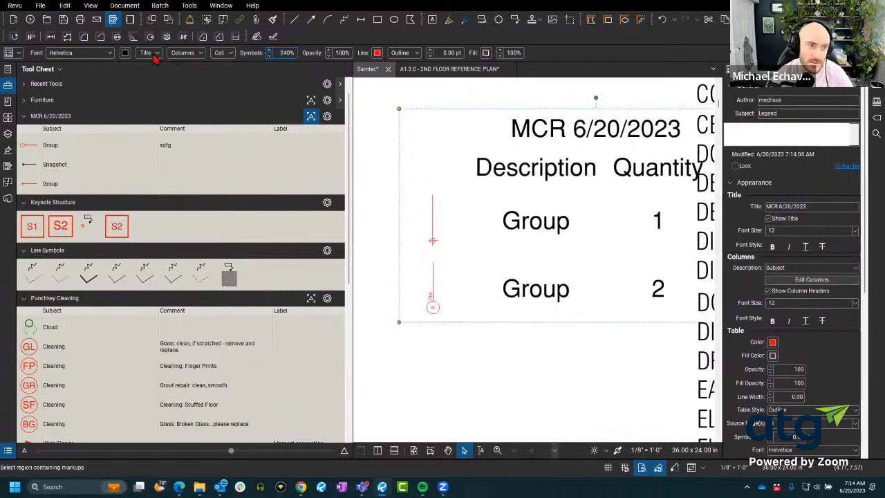
key("Up")
key("Up")
key("Up")
key("Up")
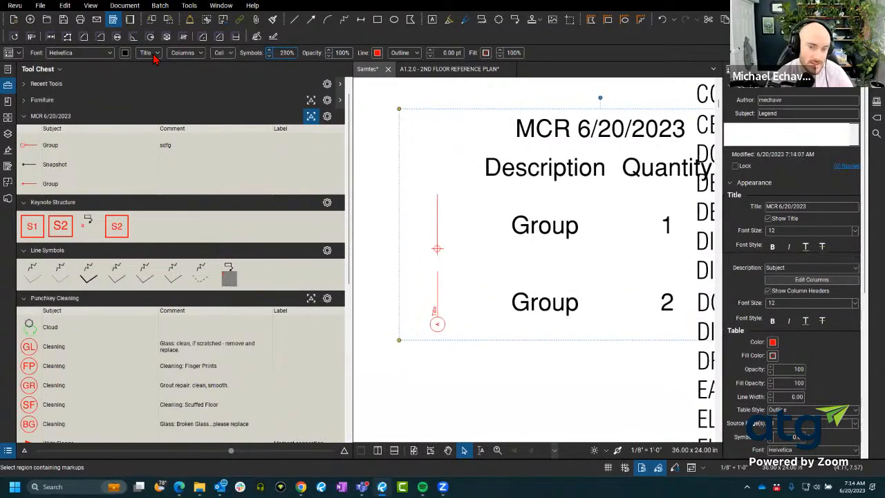
key("Up")
key("Up")
Step: Review the title, column and table properties of the MCR 6/20/2023 legend and set its table style to Vertical
left_click(154, 55)
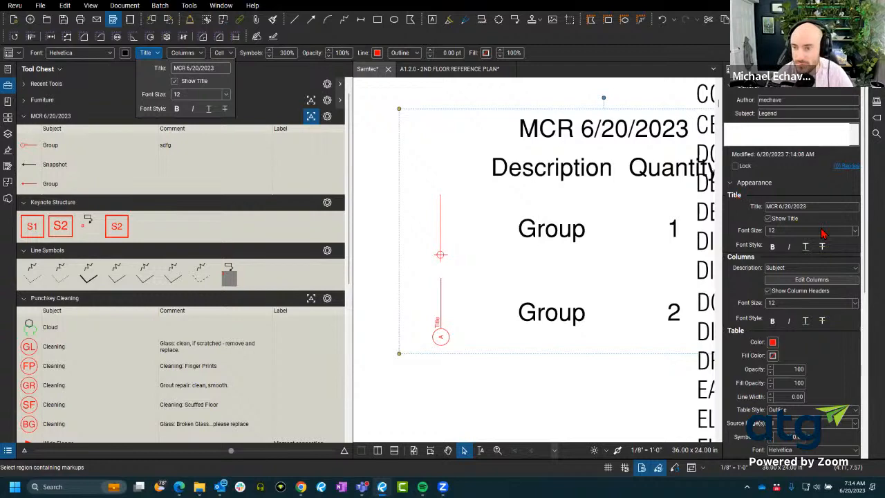
scroll(823, 235, "down", 1)
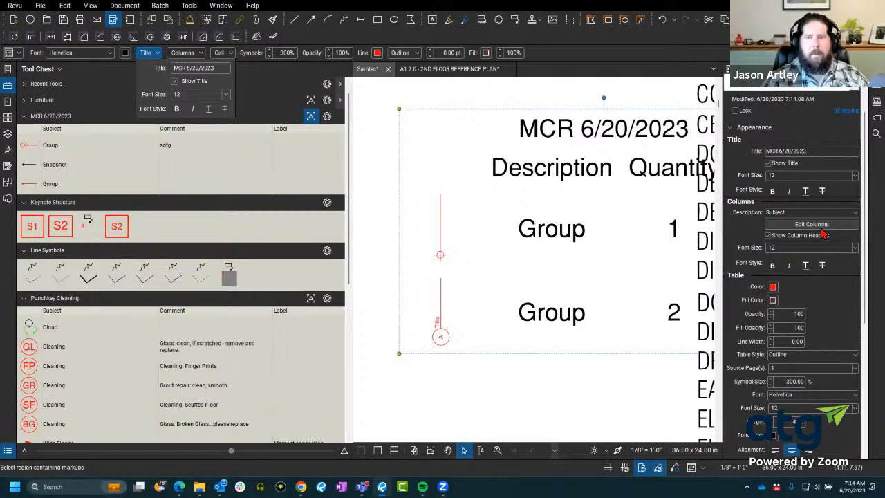
scroll(823, 235, "down", 1)
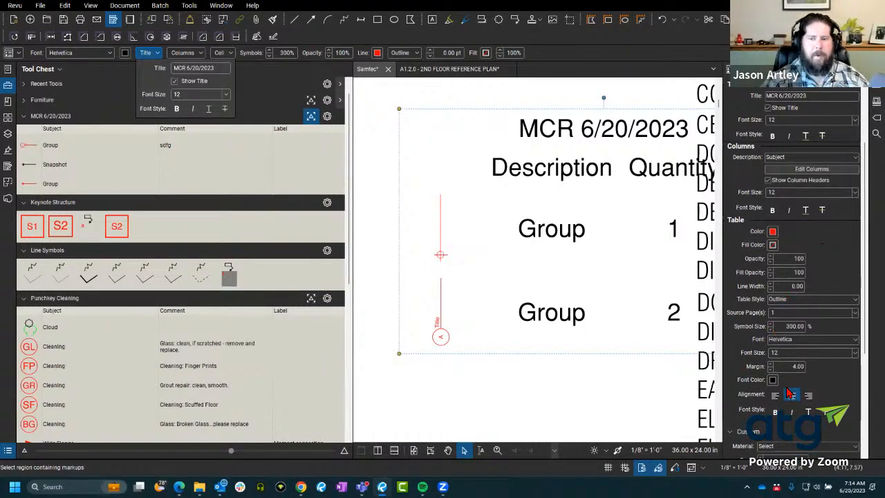
left_click(799, 303)
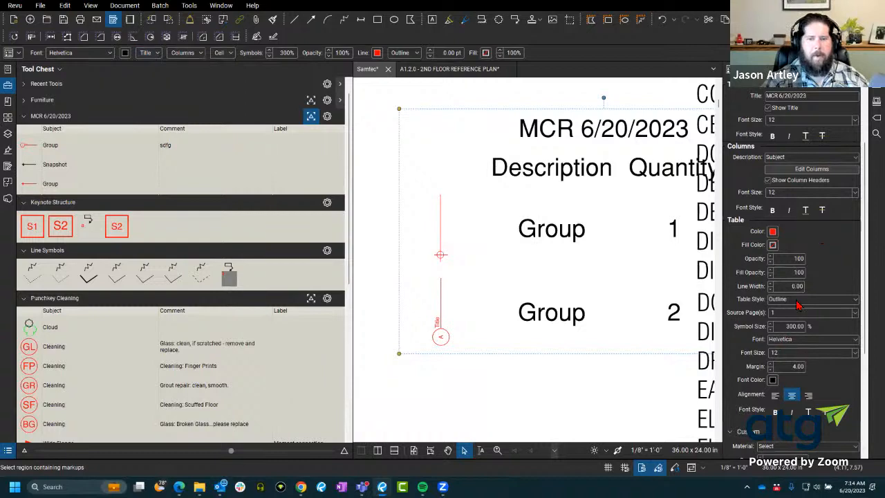
left_click(799, 303)
left_click(849, 276)
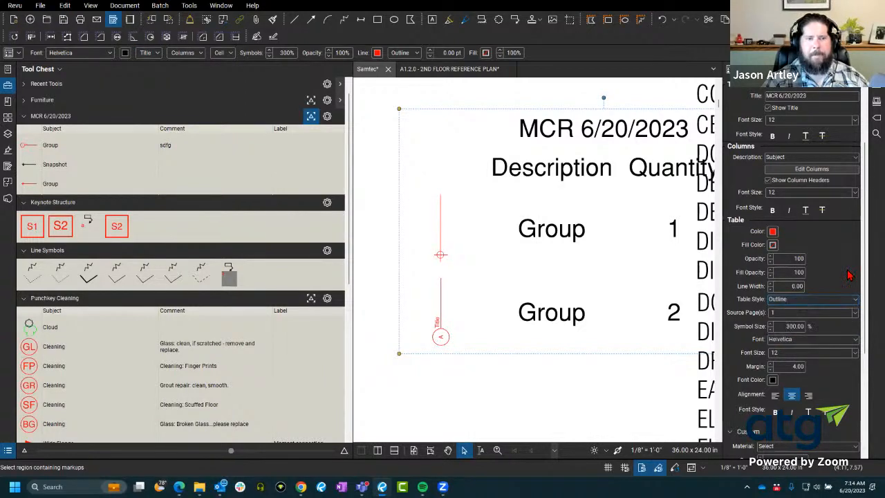
scroll(821, 302, "down", 2)
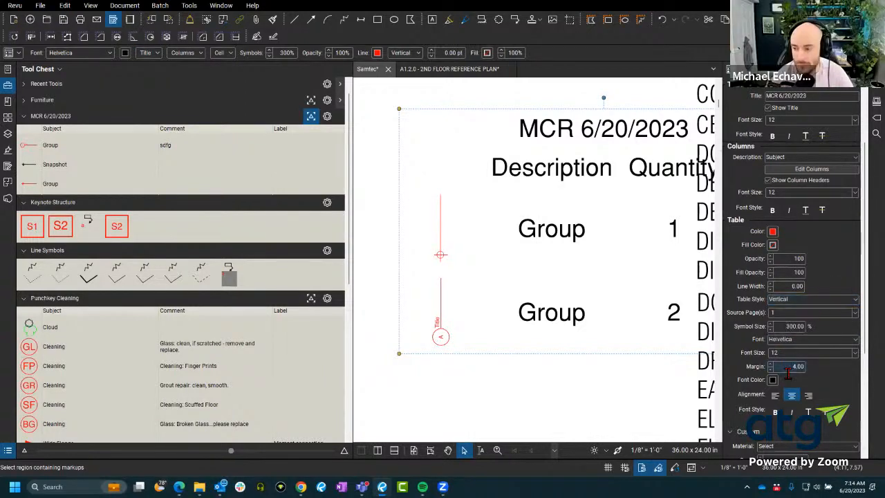
scroll(775, 368, "up", 2)
Step: Move the MCR 6/20/2023 legend into the blank strip along the sheet's left edge, below the Continuation P&ID markup
scroll(464, 318, "down", 5)
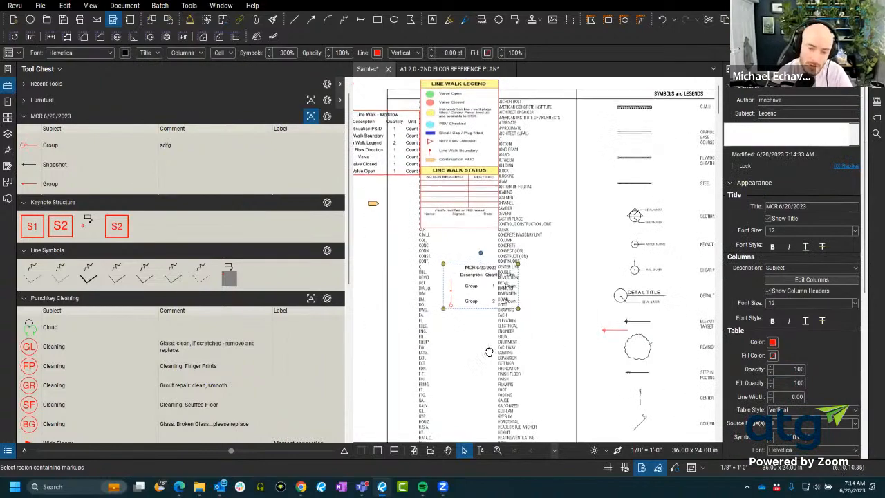
mouse_move(498, 276)
left_mouse_down()
mouse_move(370, 264)
mouse_move(543, 274)
left_mouse_up()
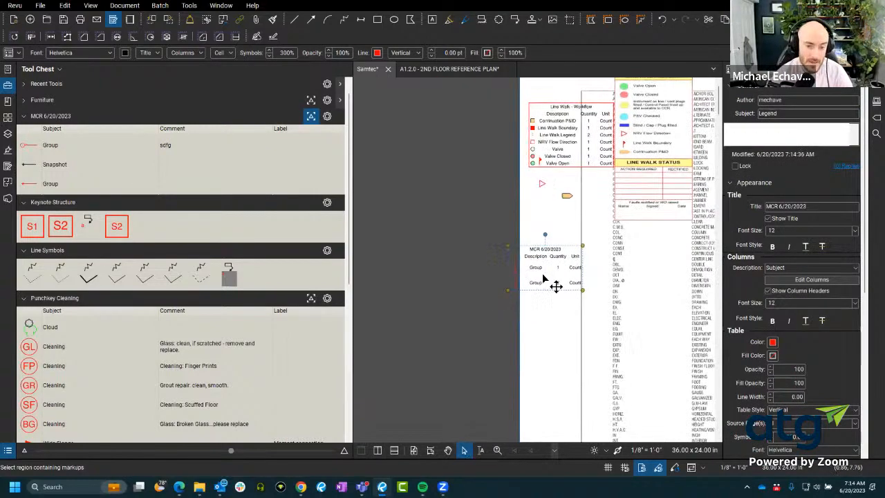
scroll(554, 273, "up", 4)
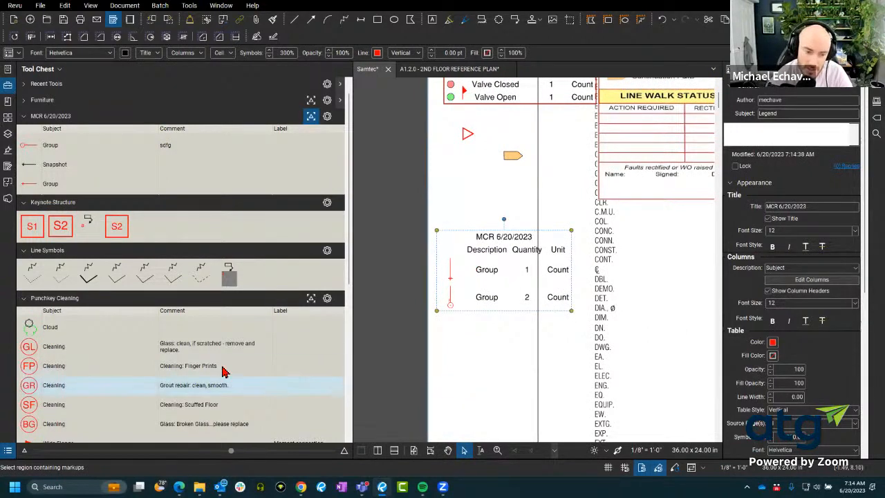
scroll(173, 352, "down", 5)
scroll(148, 277, "up", 6)
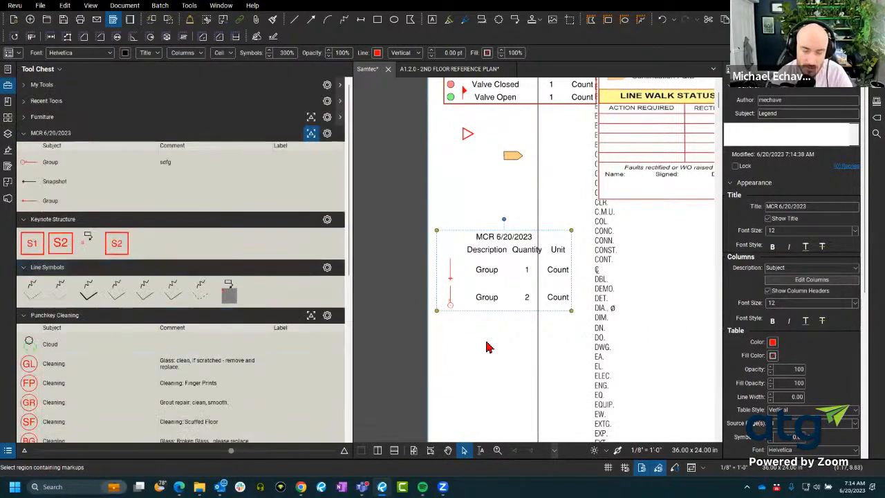
scroll(526, 245, "down", 2)
scroll(487, 257, "up", 2)
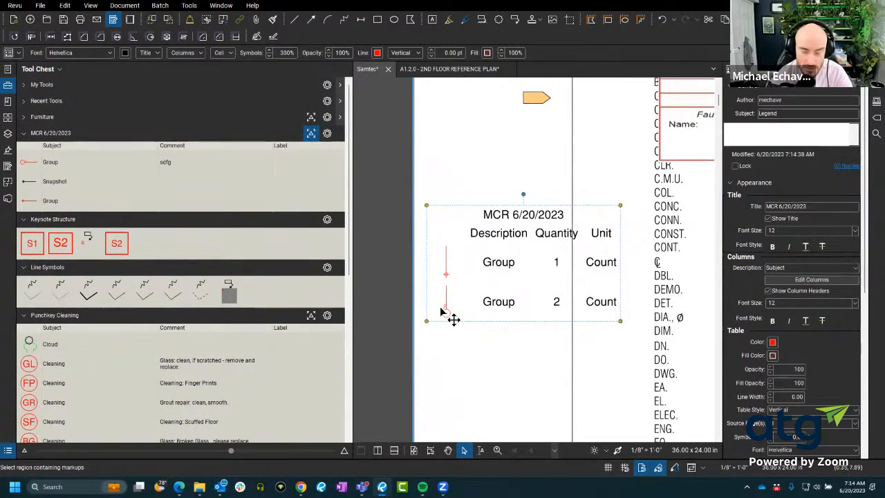
left_click(18, 53)
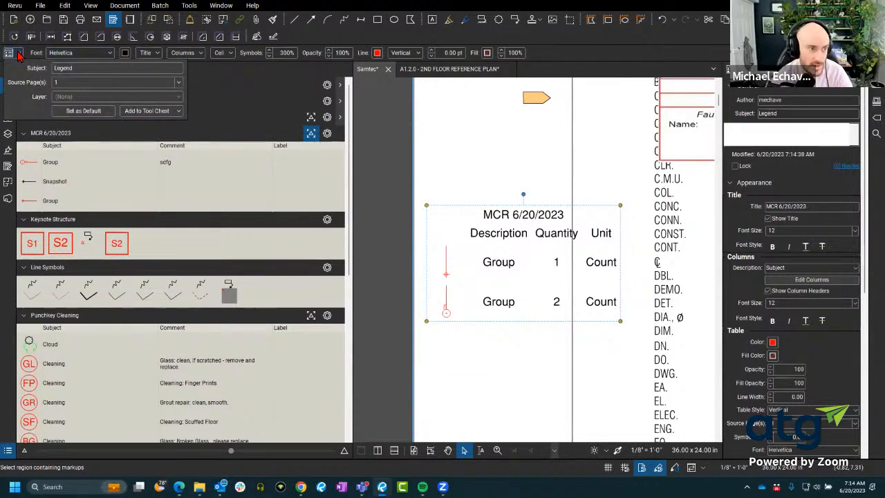
left_click(521, 365)
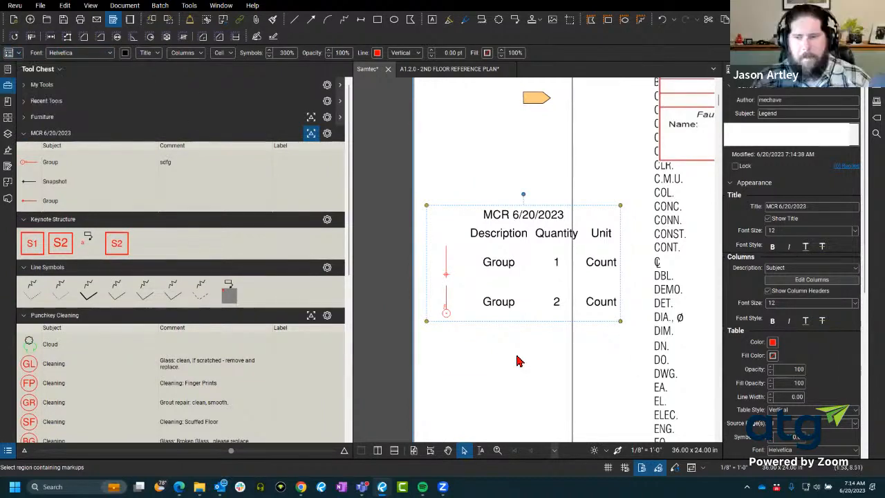
Step: Scale up the MCR 6/20/2023 legend and move it down the sheet's left edge, over the abbreviations list
scroll(622, 207, "down", 2)
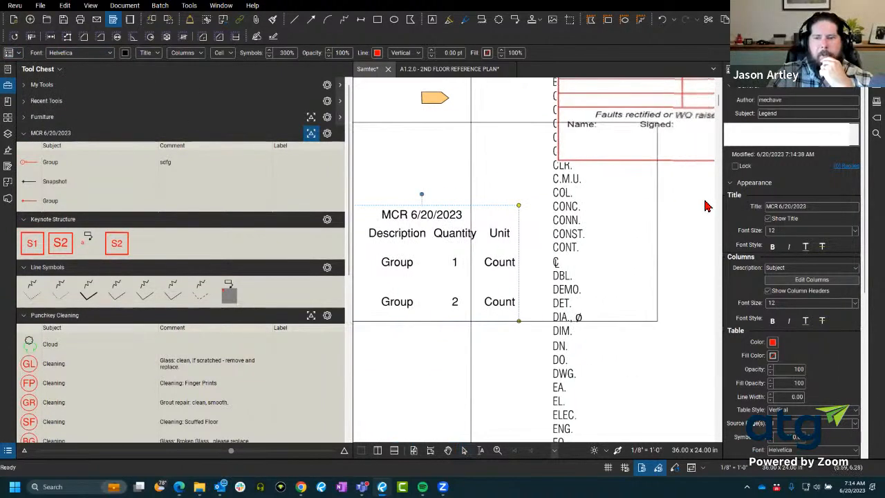
scroll(687, 207, "up", 2)
scroll(653, 239, "down", 3)
scroll(492, 241, "up", 2)
scroll(491, 241, "down", 2)
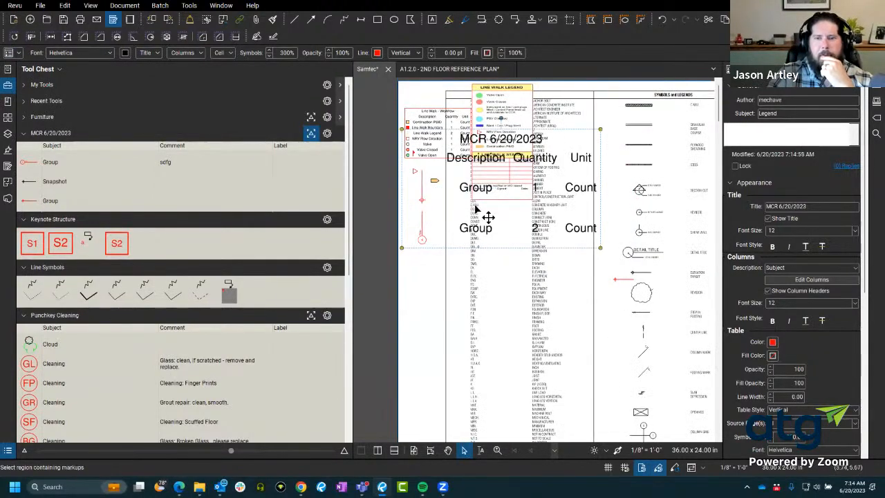
left_click_drag(475, 204, 470, 312)
scroll(459, 310, "up", 1)
scroll(459, 312, "up", 3)
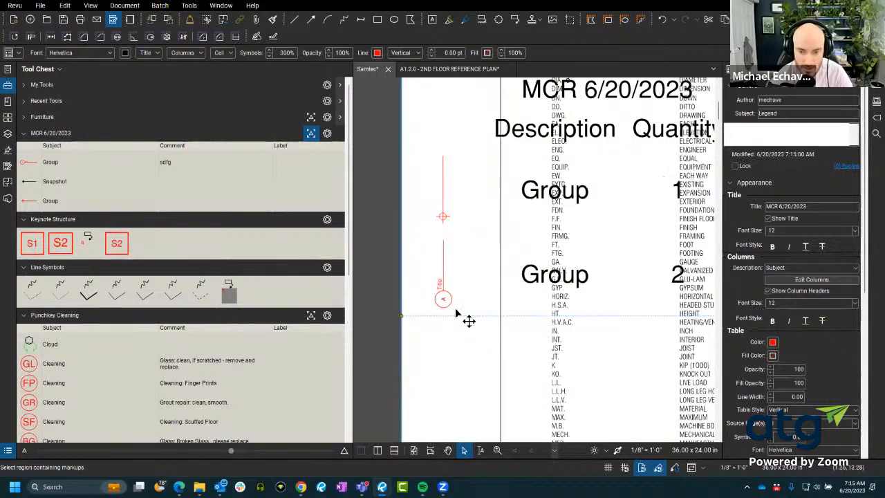
scroll(443, 263, "down", 5)
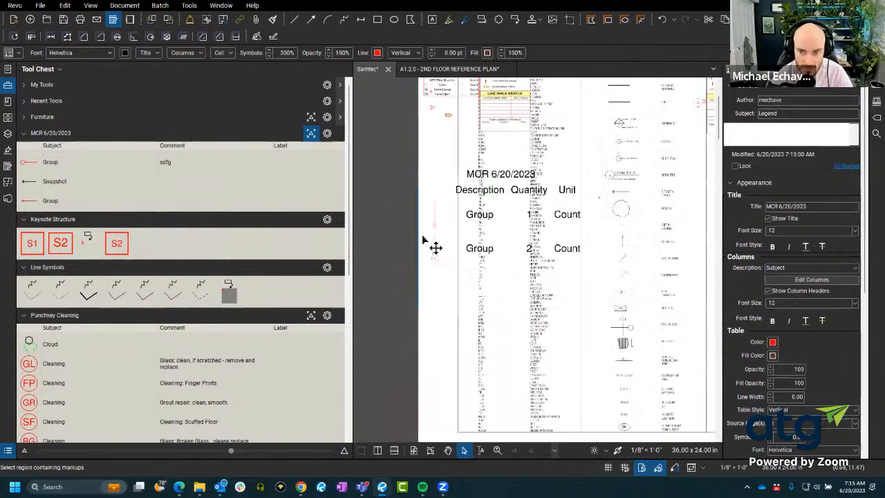
scroll(433, 236, "up", 2)
scroll(430, 235, "up", 2)
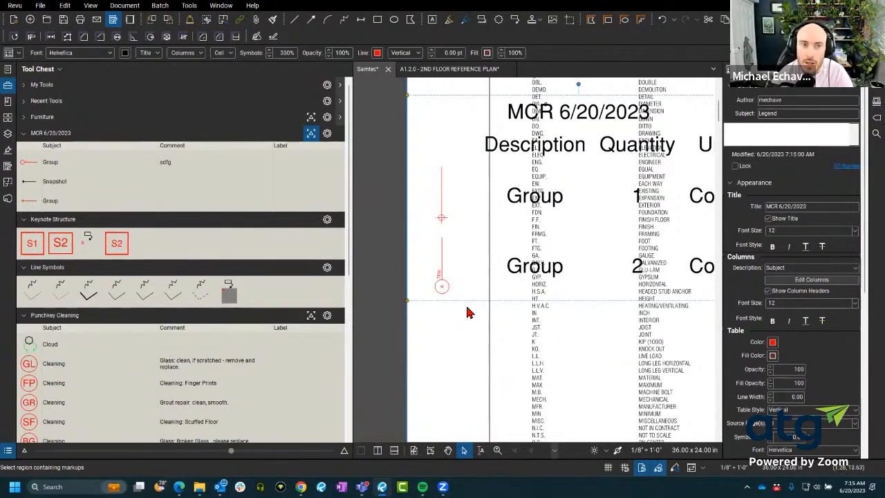
scroll(467, 314, "down", 2)
left_click_drag(466, 311, 451, 259)
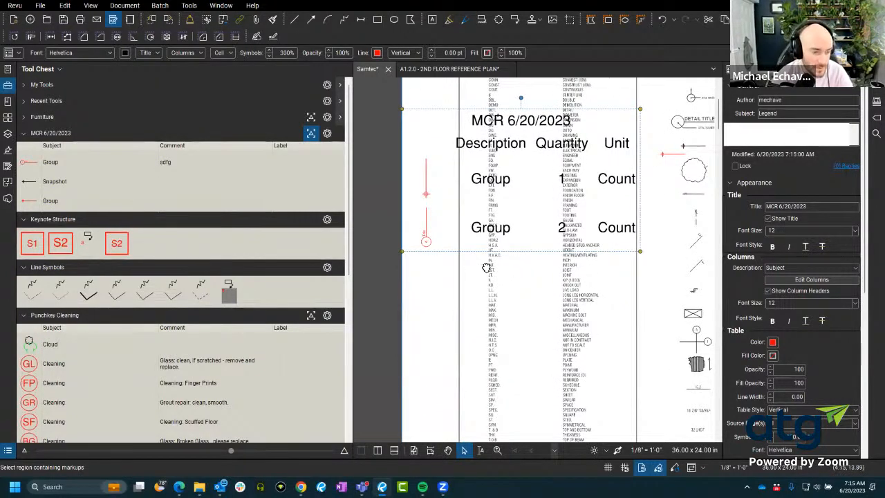
Step: Add a text box reading A in the blank area below the red circle, left of the concrete notes, and autosize it
scroll(425, 262, "down", 6)
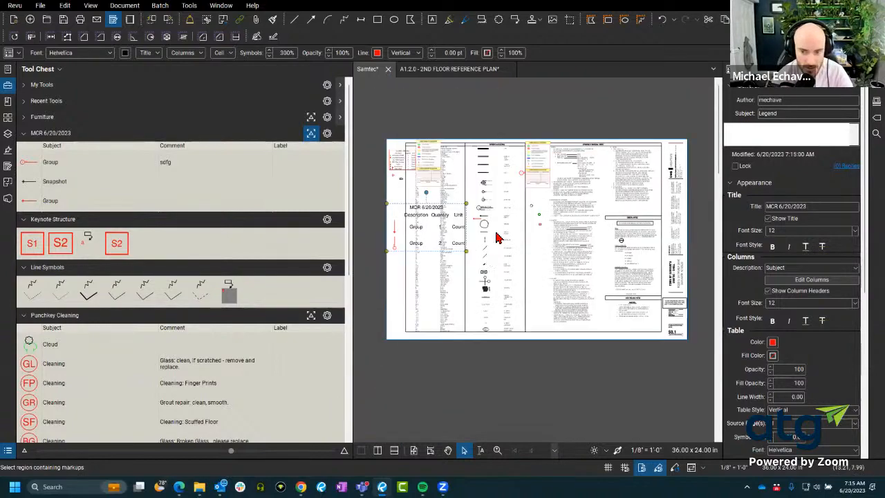
scroll(497, 237, "up", 2)
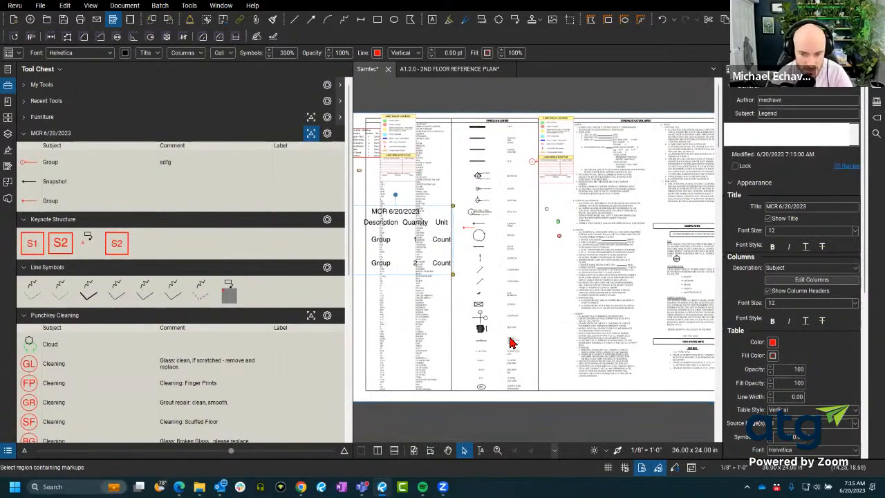
scroll(567, 293, "up", 6)
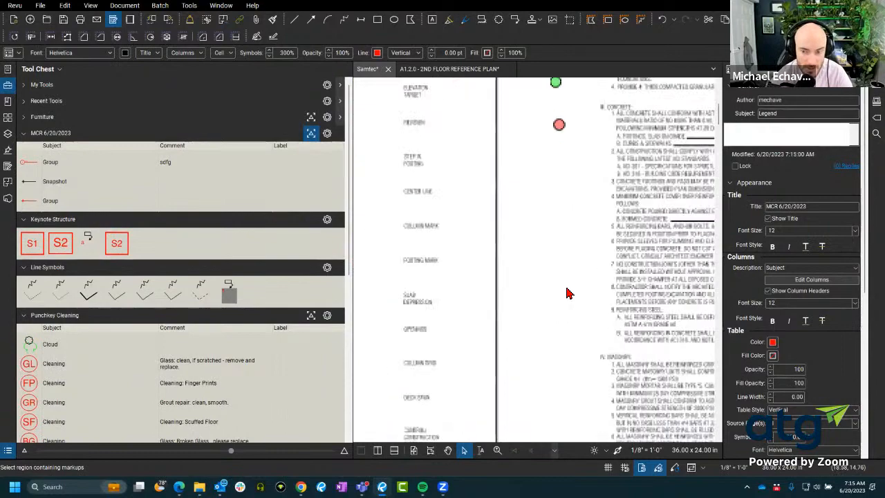
scroll(568, 293, "up", 5)
left_click_drag(568, 280, 530, 435)
scroll(534, 398, "up", 1)
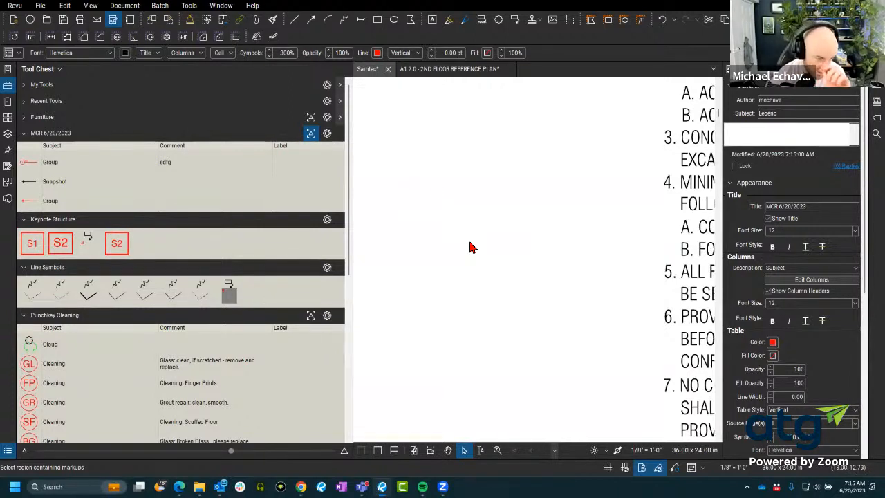
scroll(422, 247, "down", 2)
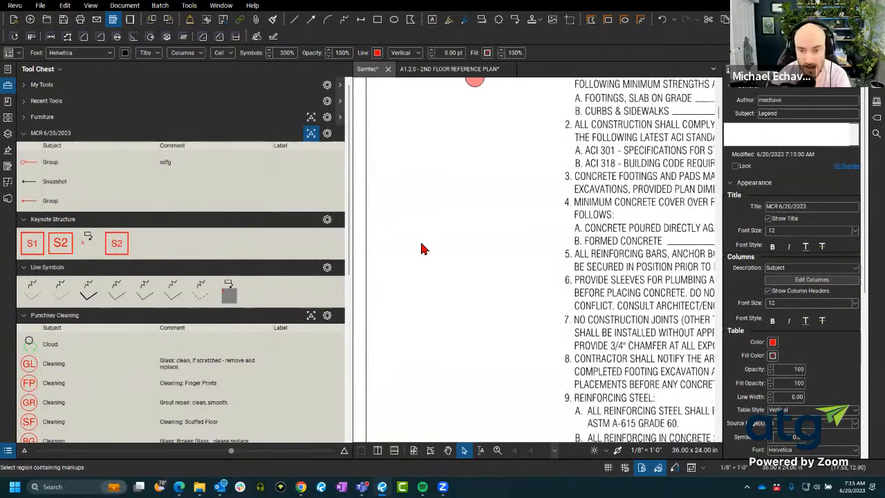
scroll(484, 341, "up", 2)
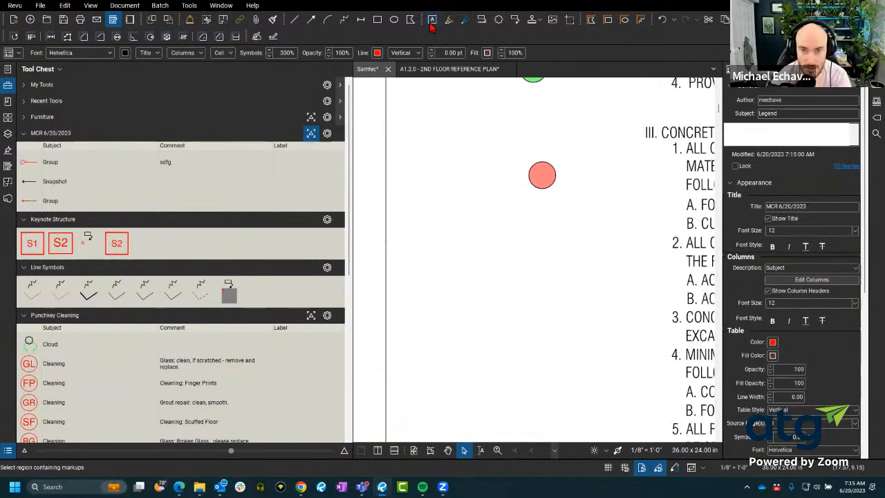
key("t")
left_click_drag(457, 245, 492, 307)
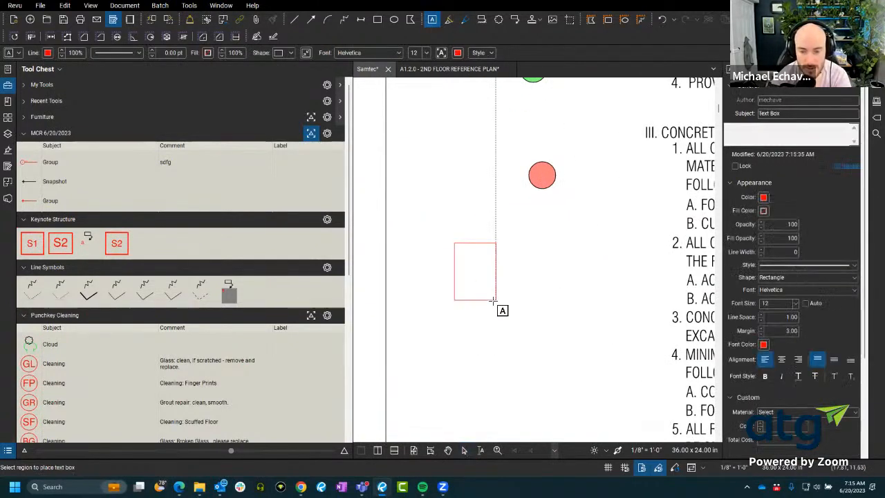
type("A")
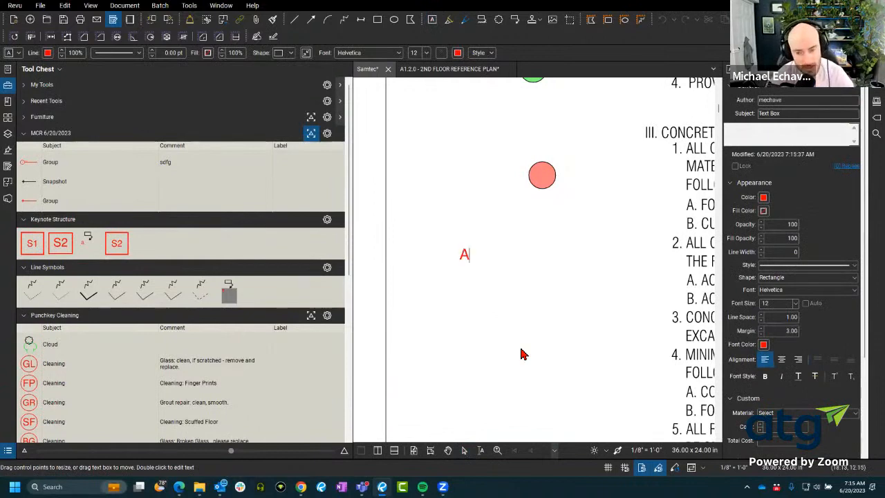
key("Escape")
key("alt+z")
scroll(471, 300, "up", 2)
left_click_drag(471, 271, 475, 344)
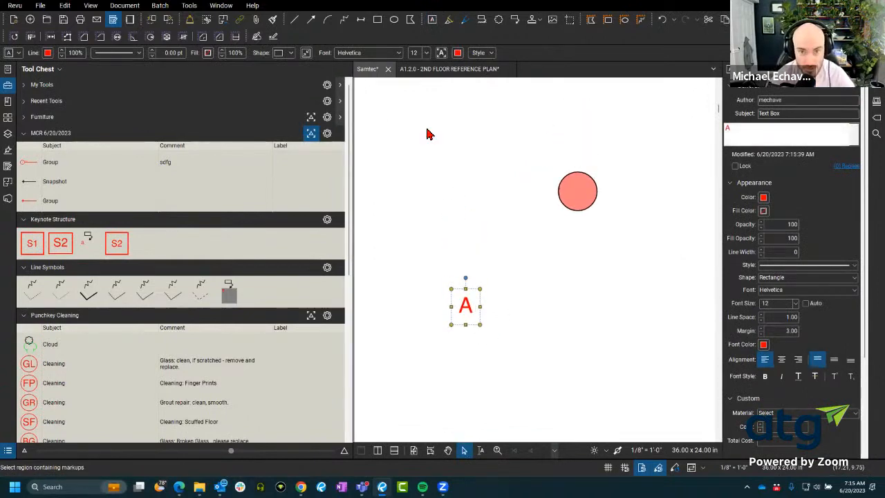
Step: Draw a circle about 0.28 in wide with the Ellipse tool, centred on the letter A
left_click(484, 132)
key("e")
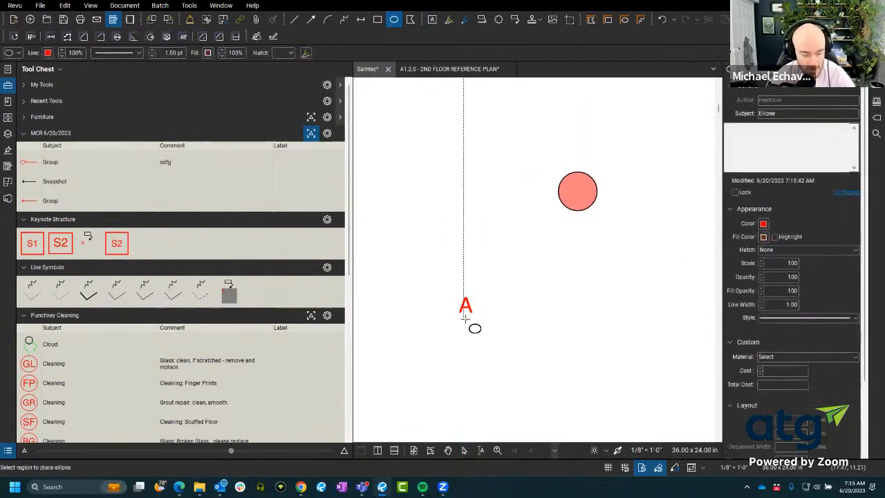
scroll(477, 325, "up", 2)
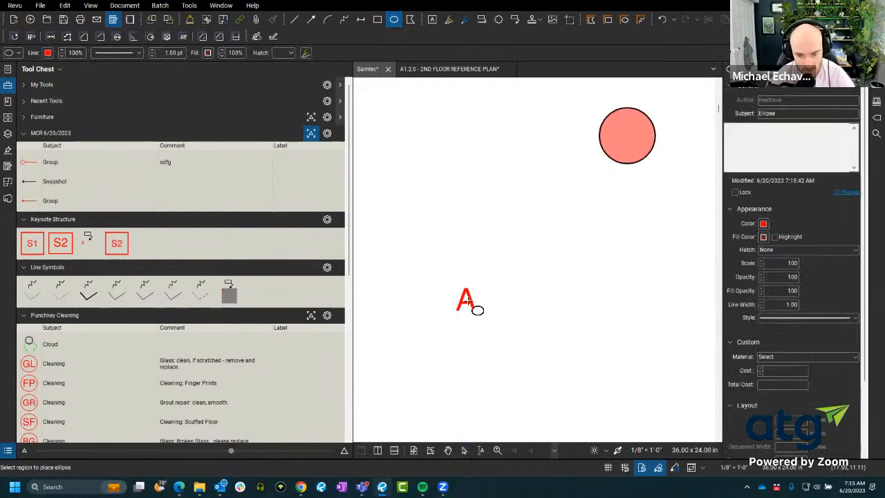
left_click_drag(466, 302, 492, 302)
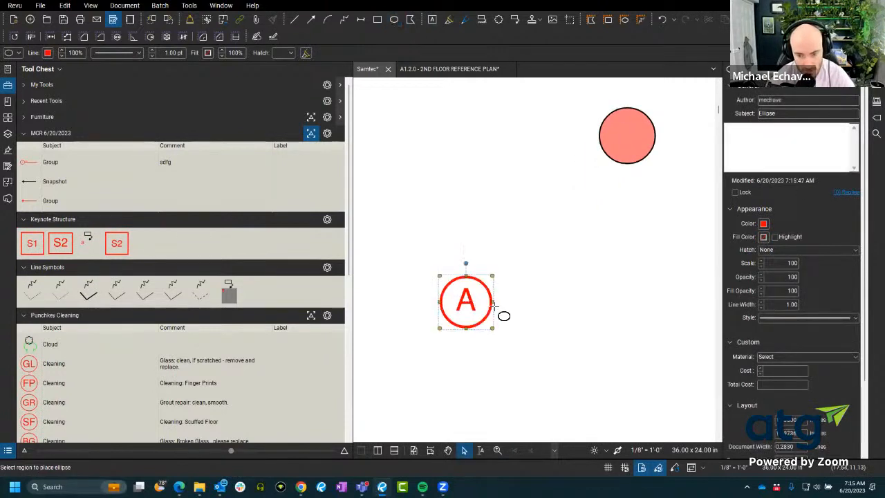
Step: Group the circle and the letter A text box into one markup
left_click_drag(395, 220, 577, 430)
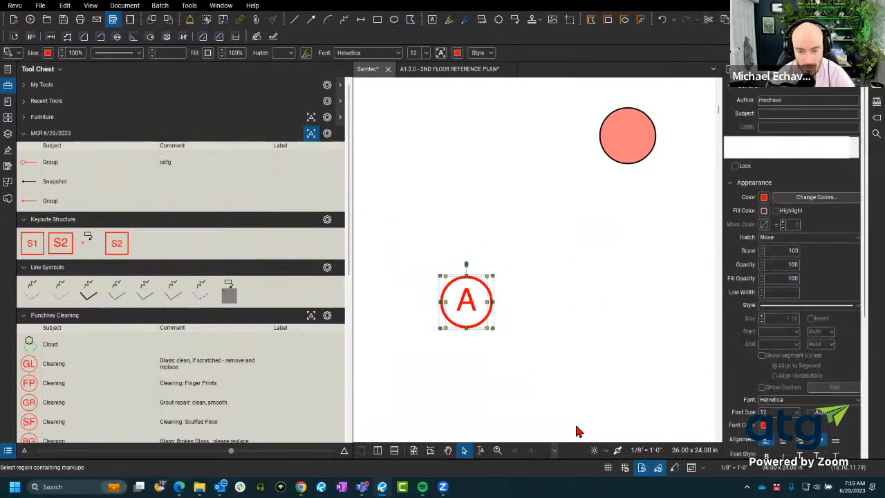
right_click(476, 312)
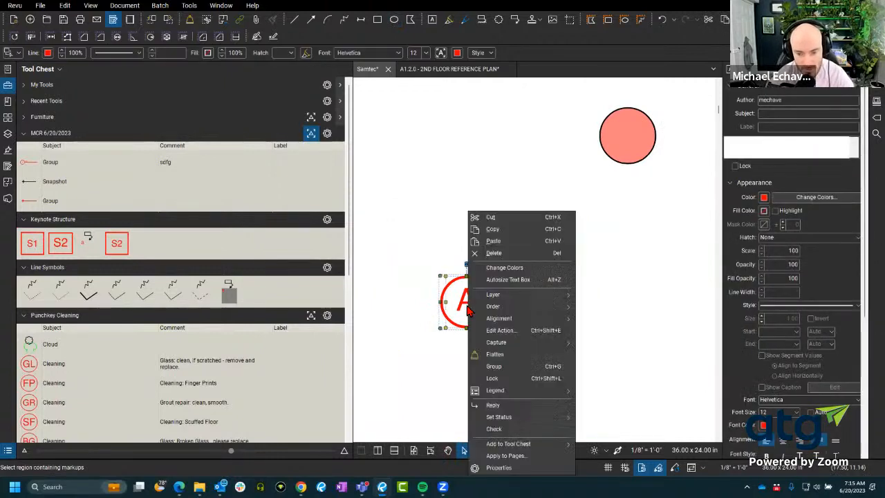
left_click(510, 367)
Step: Add the circled A group from Recent Tools to the start of the MCR 6/20/2023 tool set
scroll(527, 290, "down", 3)
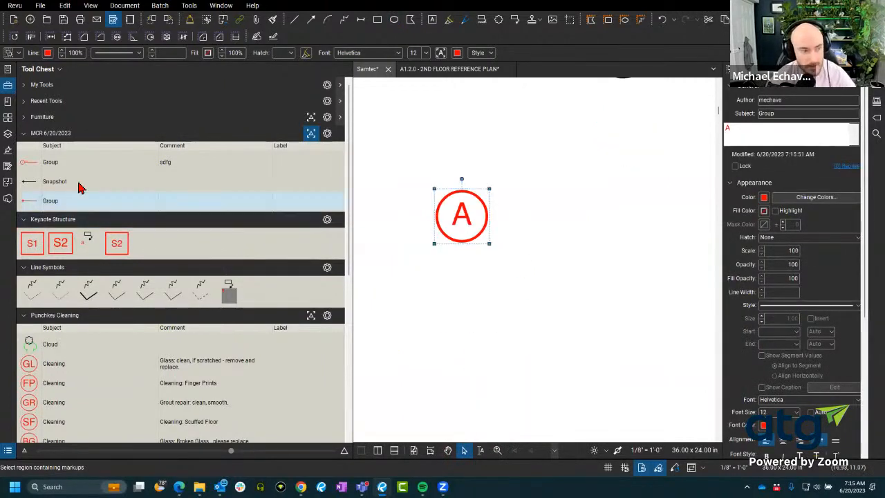
left_click(24, 102)
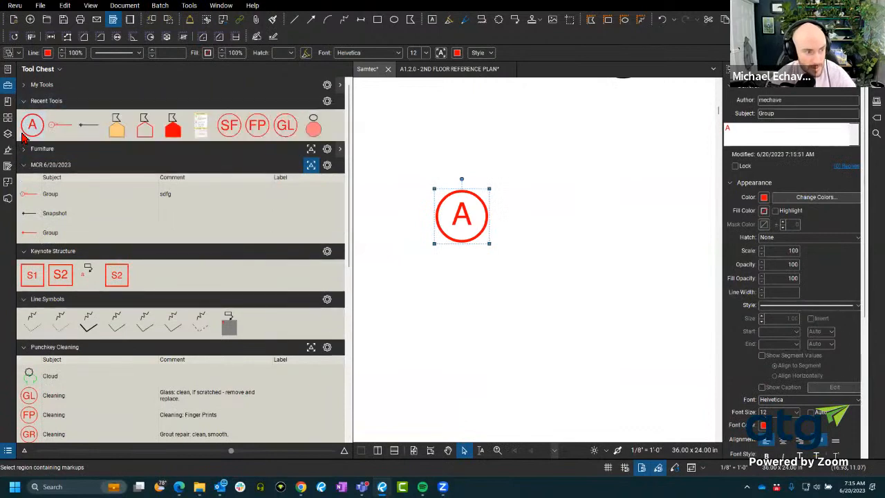
left_click_drag(32, 125, 29, 197)
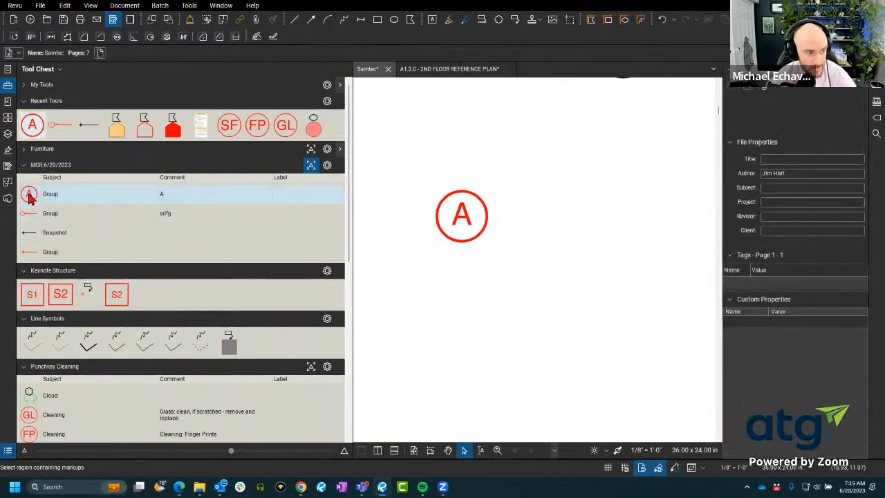
Step: Define a 1, 2, 3 sequence for the circled A tool, starting at 1 with increment 1, reset per Document and renumbered when markups are deleted
right_click(29, 196)
mouse_move(62, 235)
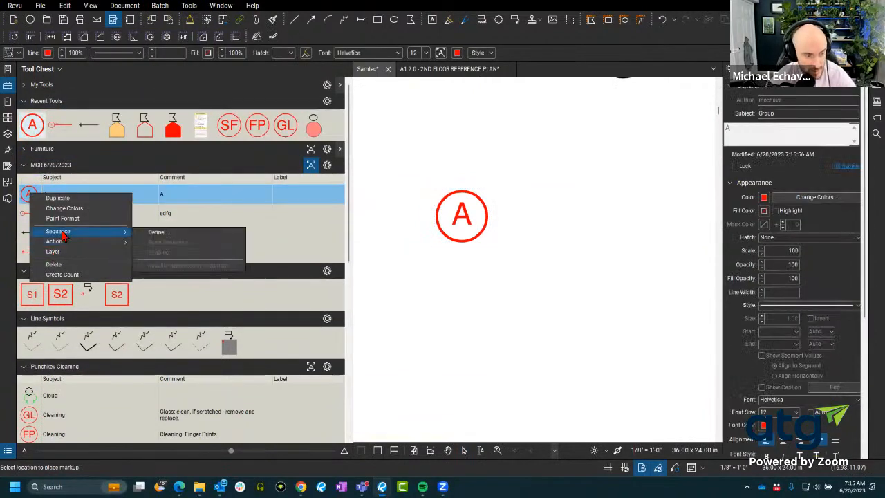
left_click(142, 233)
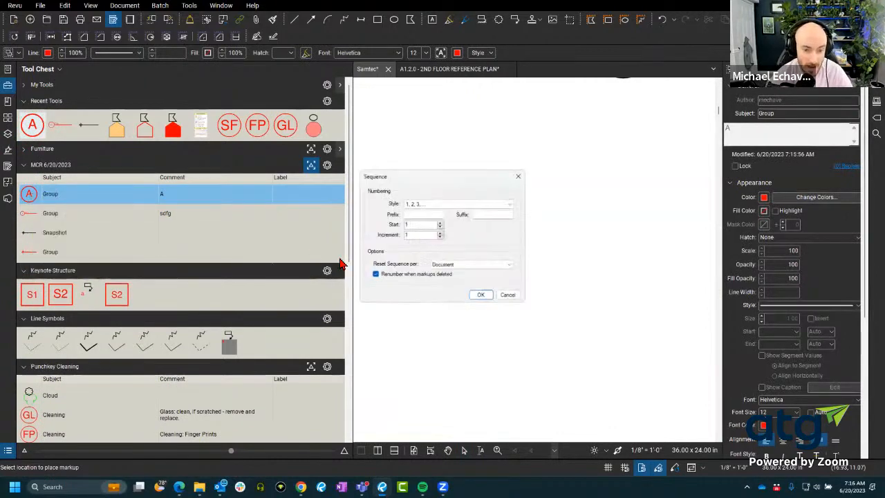
left_click_drag(422, 174, 421, 153)
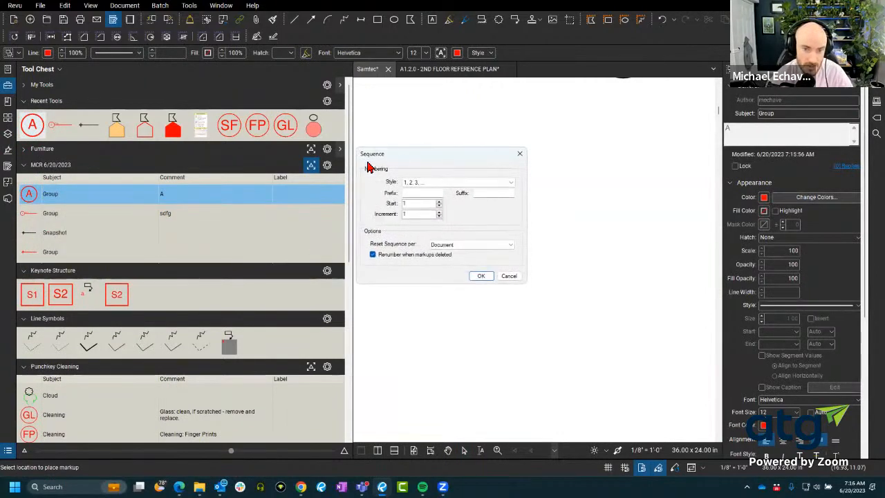
left_click(444, 182)
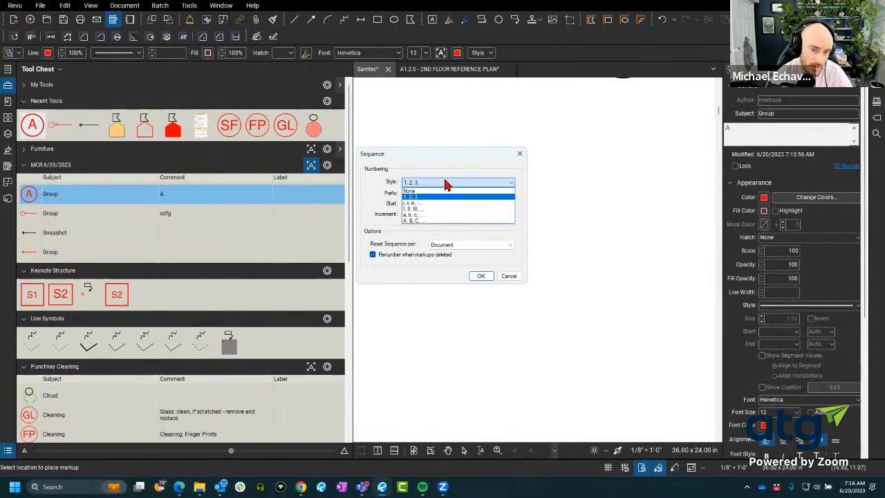
left_click(453, 198)
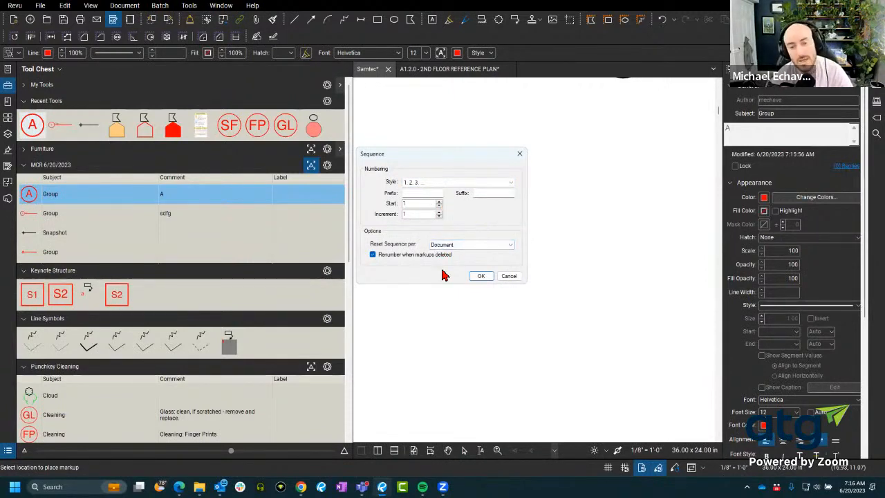
key("alt+Down")
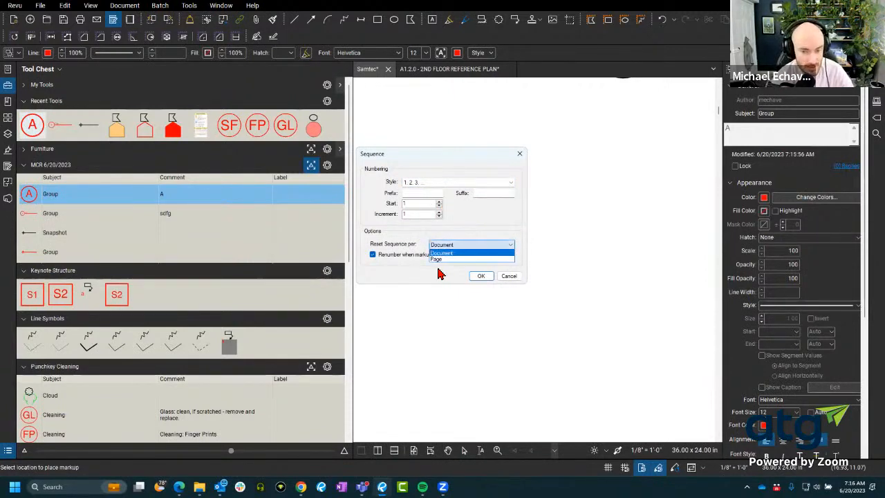
left_click(397, 265)
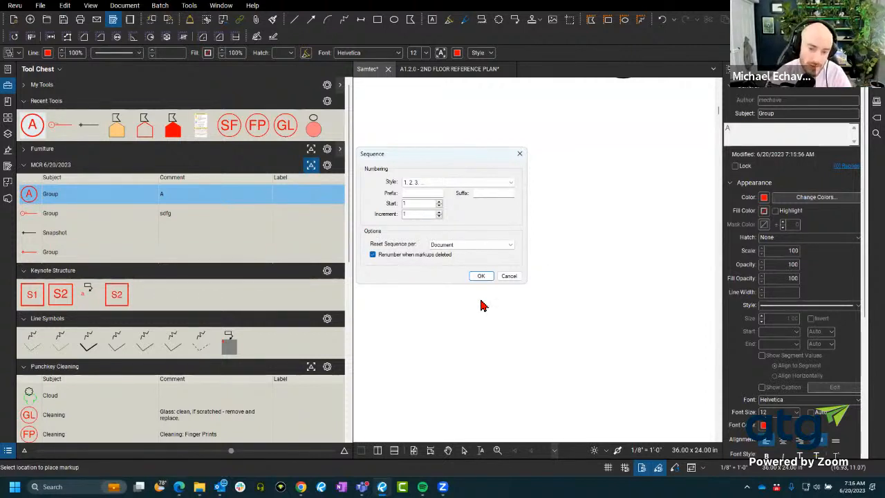
left_click(480, 277)
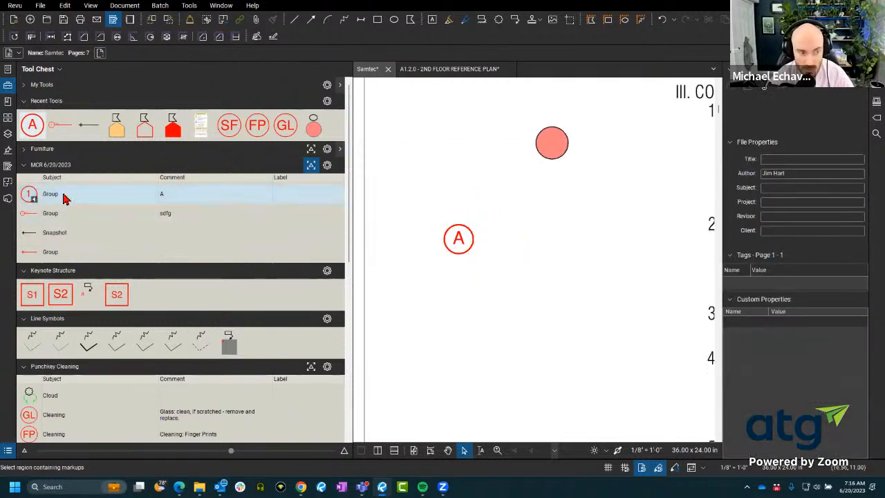
Step: Place seven sequenced circles, numbered 1 to 7, around the circled A using the sequence tool in the MCR 6/20/2023 set
left_click(31, 197)
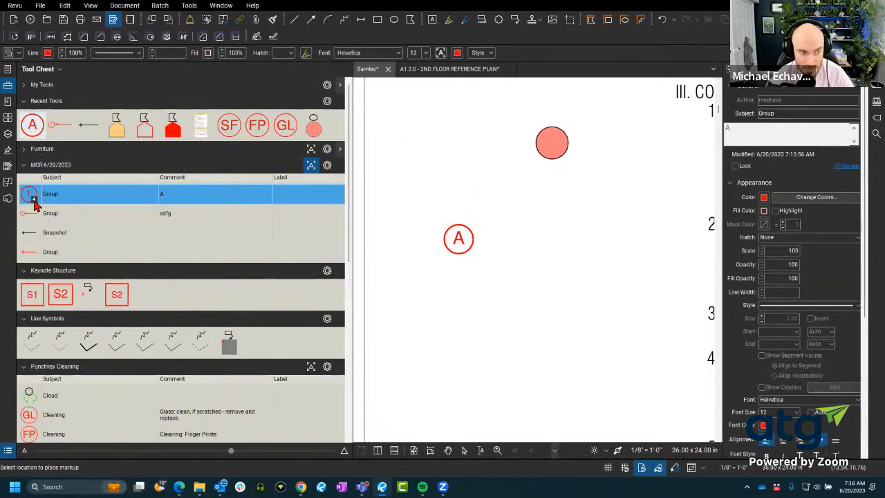
left_click(34, 200)
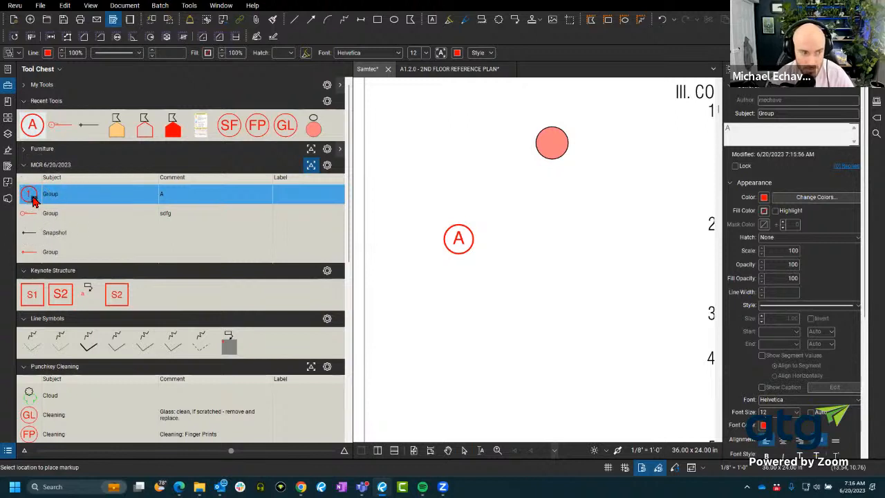
left_click(442, 321)
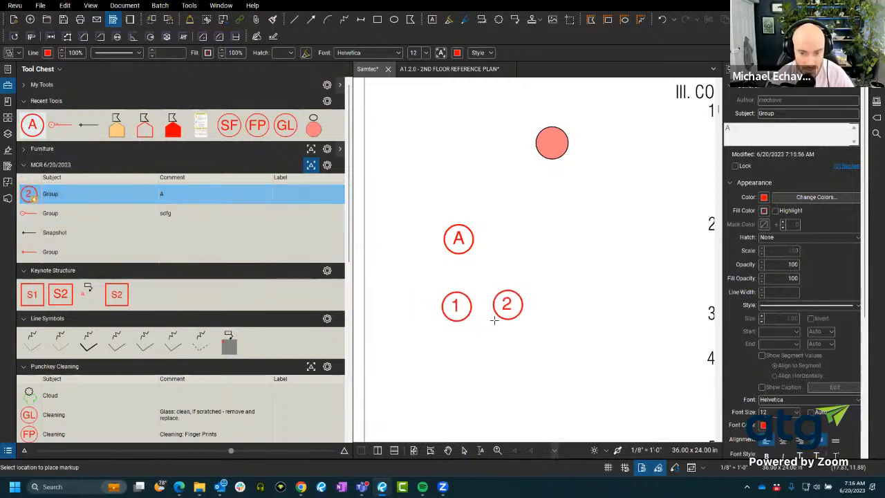
left_click(494, 320)
left_click(552, 303)
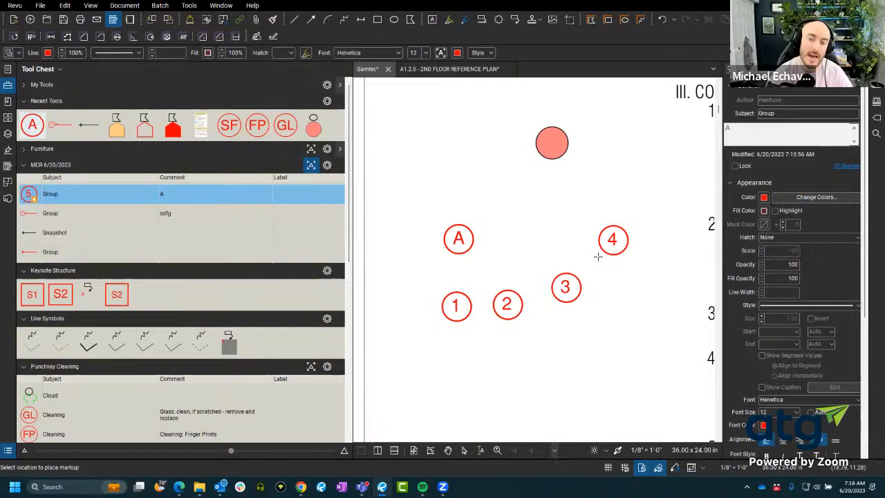
left_click(598, 256)
left_click(629, 139)
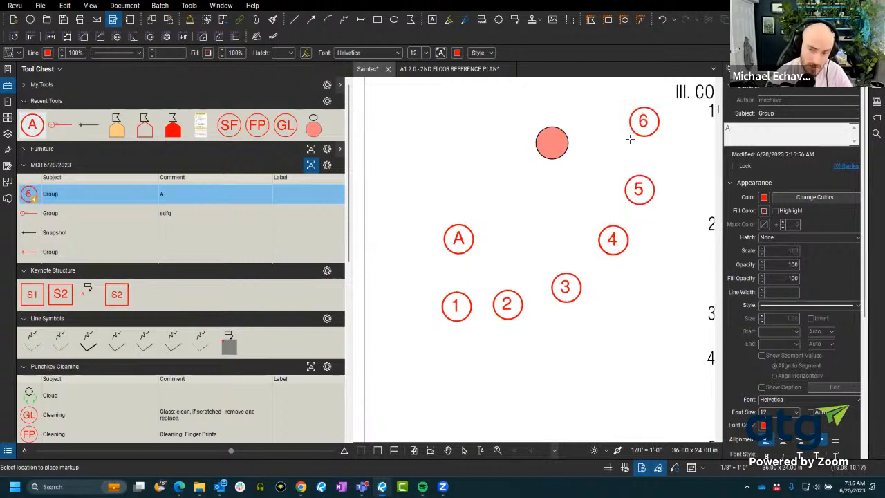
left_click(547, 208)
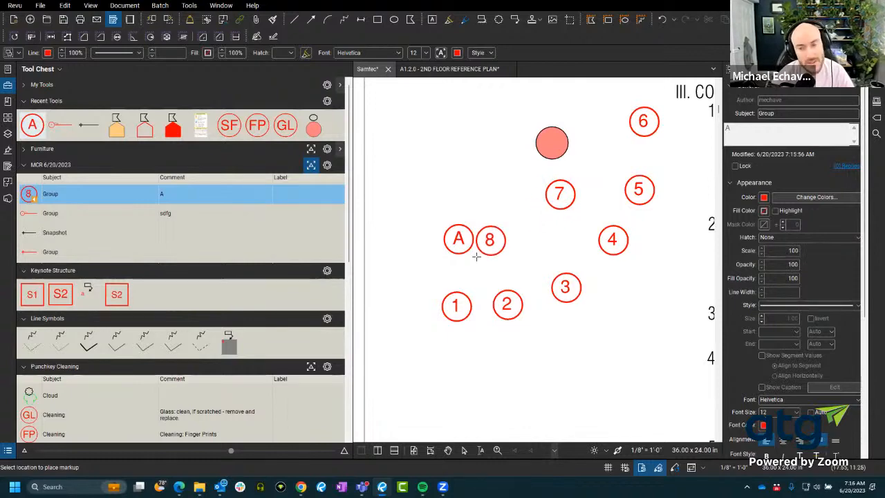
key("Escape")
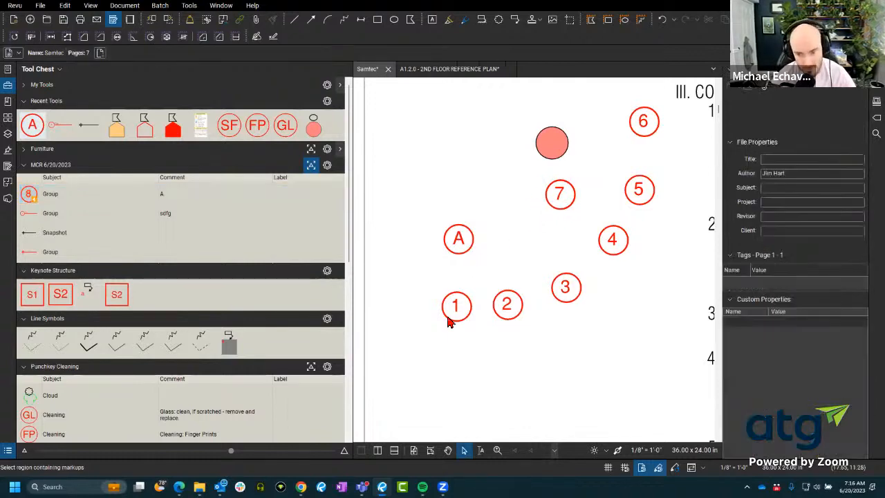
Step: Examine the comments of the numbered circle groups in the Markups List
left_click_drag(351, 261, 372, 196)
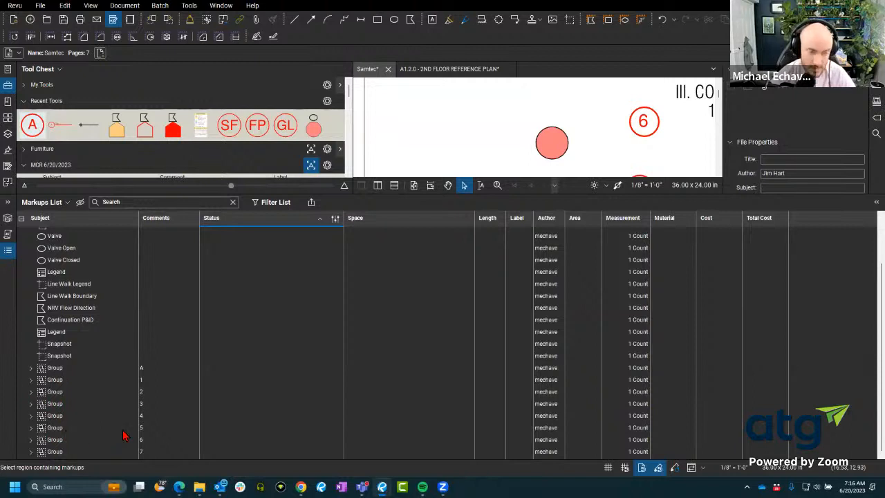
left_click_drag(354, 194, 296, 401)
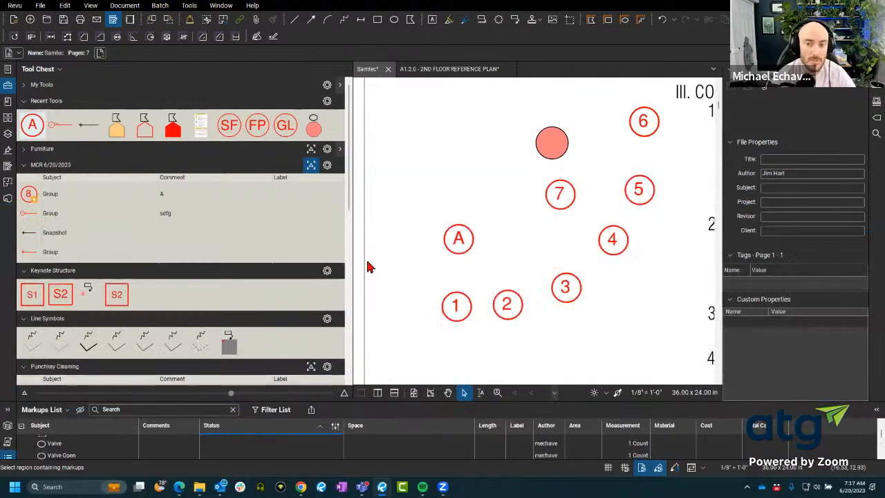
Step: Create a count measurement tool from the circled sequence tool in the MCR 6/20/2023 set
left_click(163, 256)
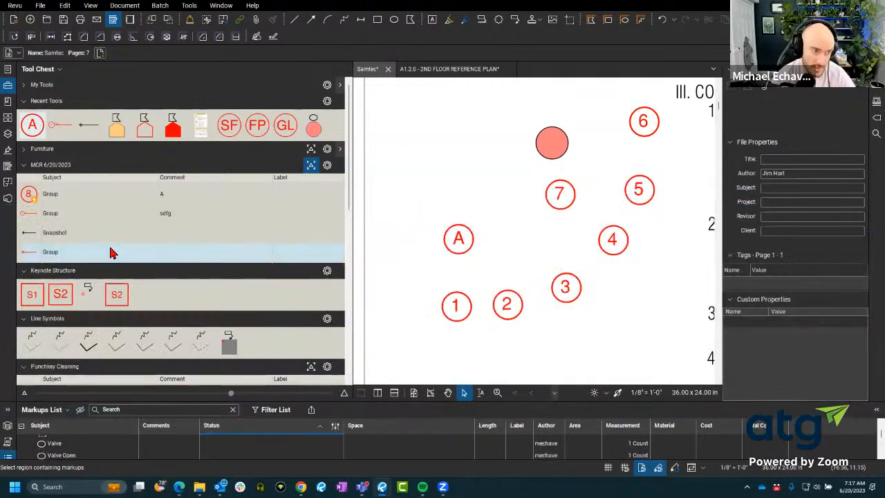
right_click(50, 253)
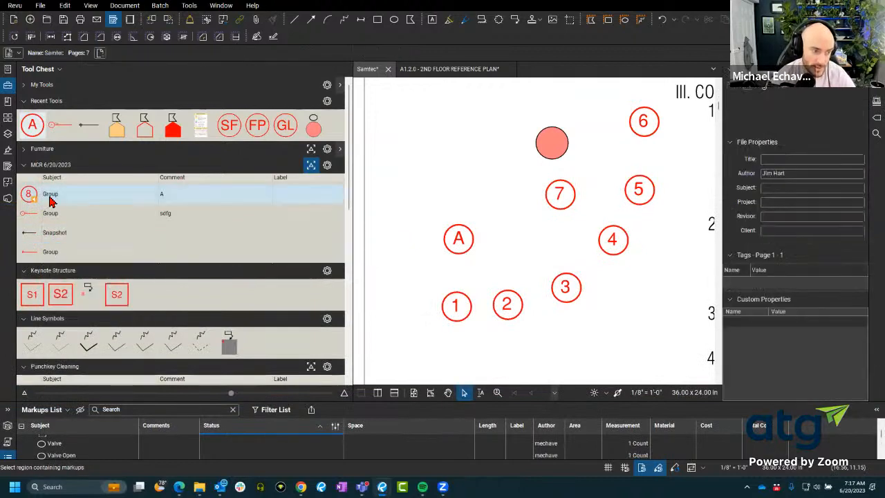
right_click(50, 195)
left_click(78, 279)
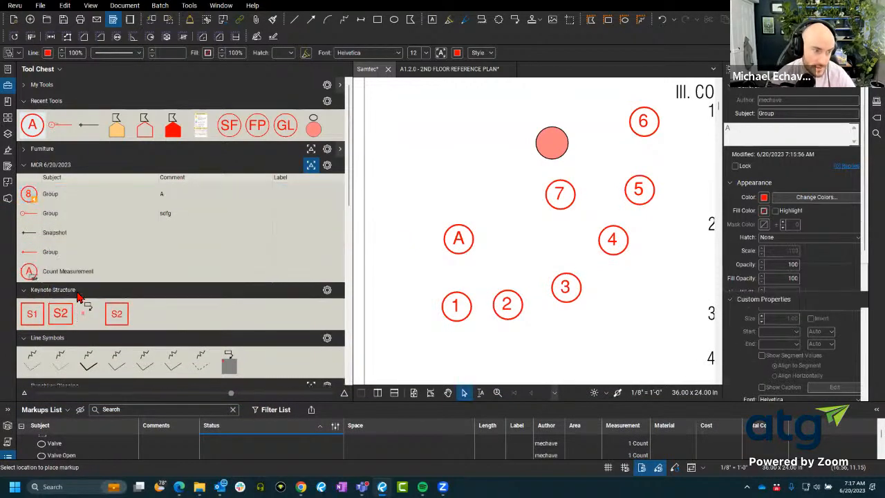
Step: Place nine circled A counts in an arc above the numbered circles with the new Count Measurement tool
left_click(29, 273)
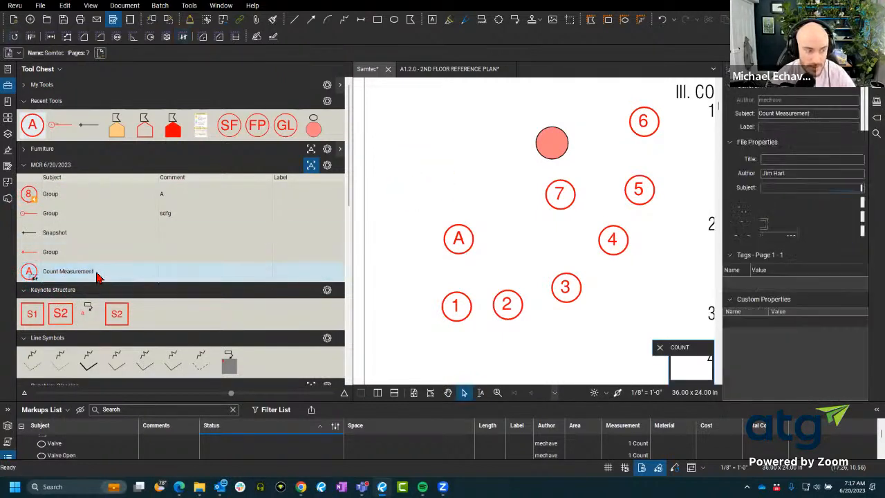
double_click(99, 275)
key("Return")
left_click(440, 167)
left_click(440, 137)
left_click(465, 116)
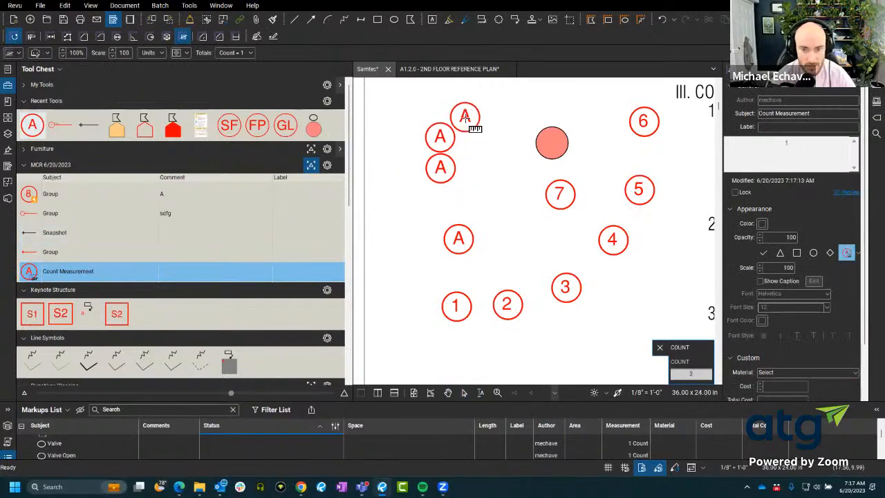
left_click(485, 109)
left_click(512, 103)
left_click(533, 101)
left_click(550, 99)
left_click(599, 93)
left_click(594, 93)
key("Escape")
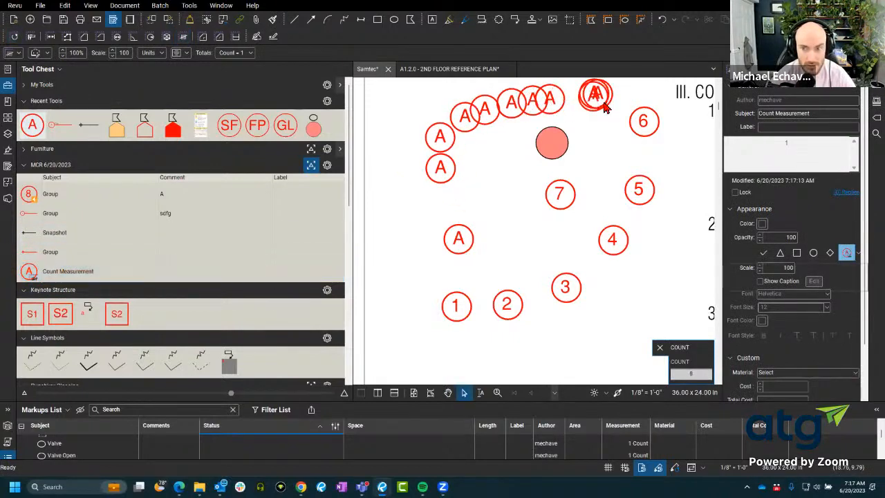
Step: Compare the Count Measurement entry with the individually numbered groups in the Markups List
left_click(394, 392)
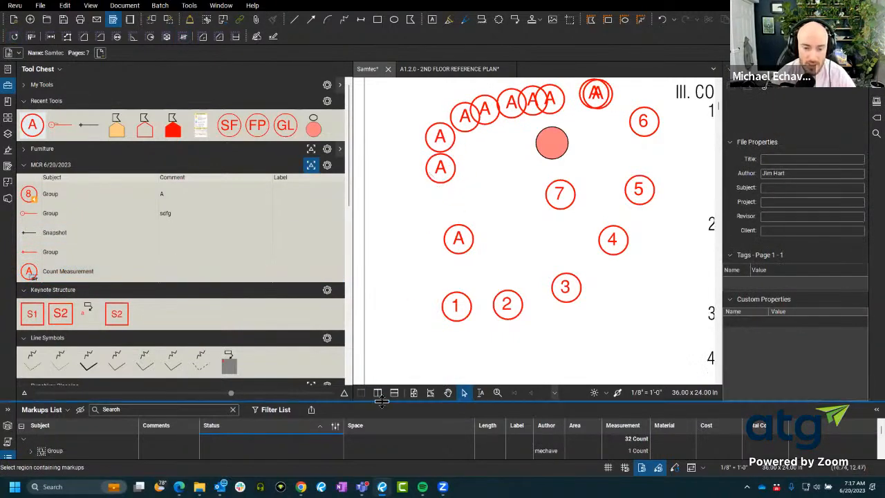
left_click_drag(419, 197, 417, 196)
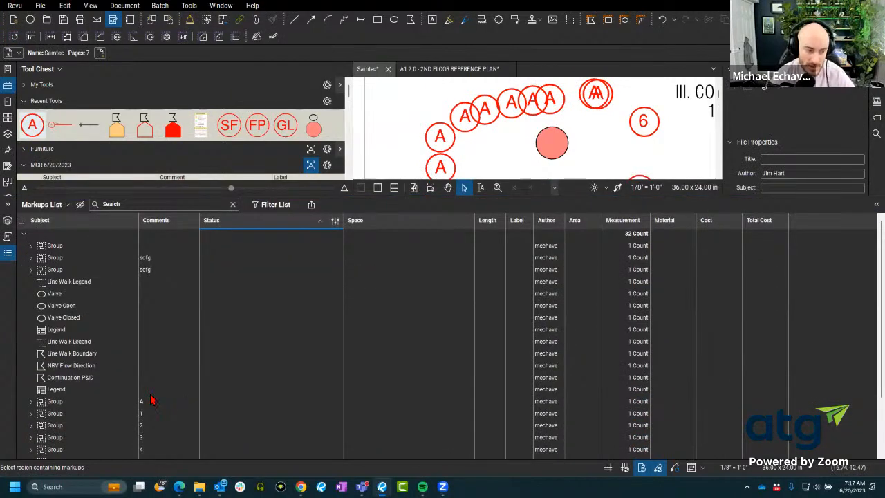
scroll(101, 372, "down", 2)
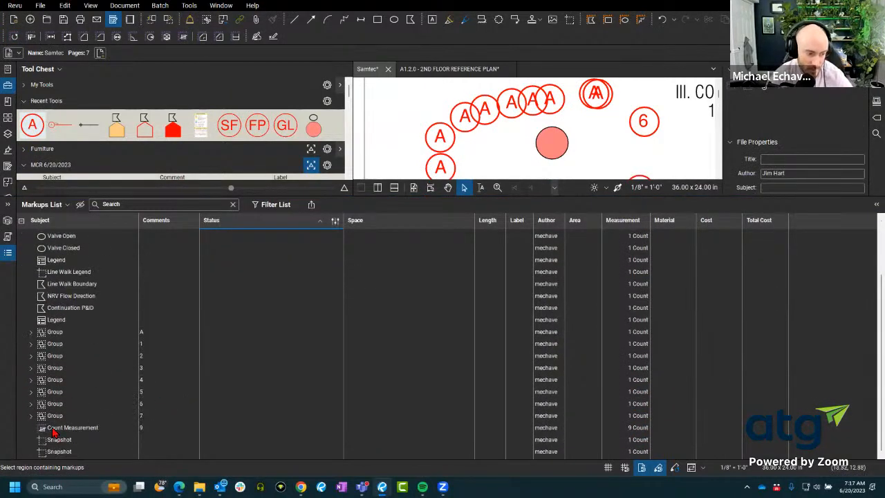
key("ctrl")
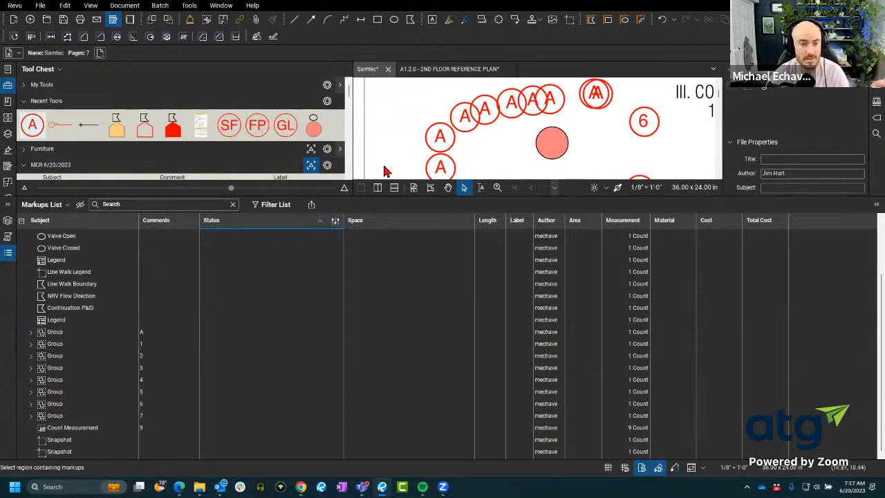
left_click_drag(380, 196, 312, 411)
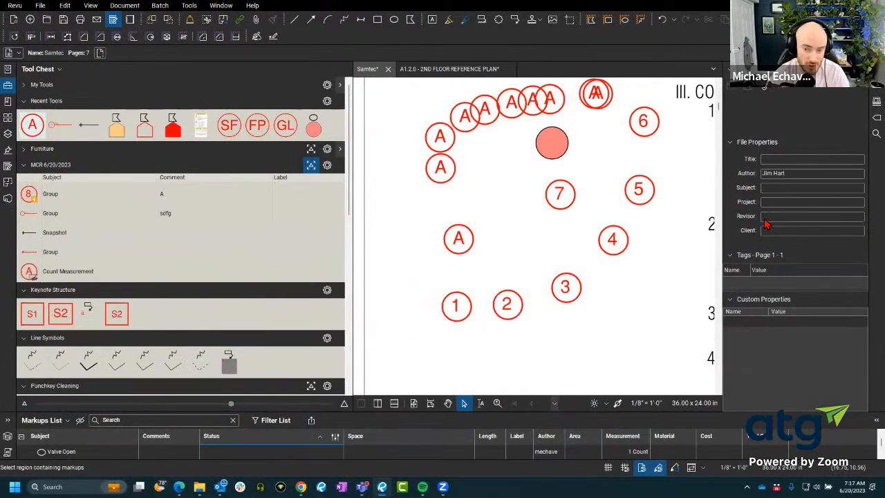
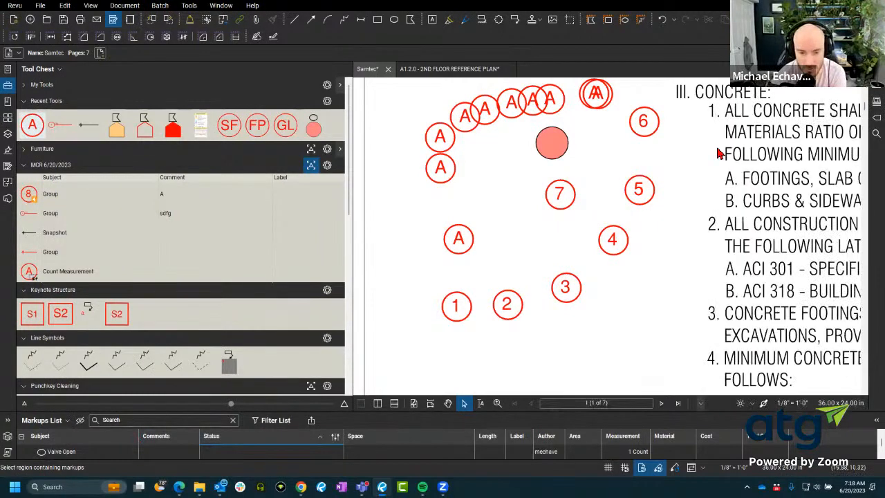
Step: Keep the Samtec file open and close A1.2.0 - 2ND FLOOR REFERENCE PLAN without saving its changes
left_click(388, 69)
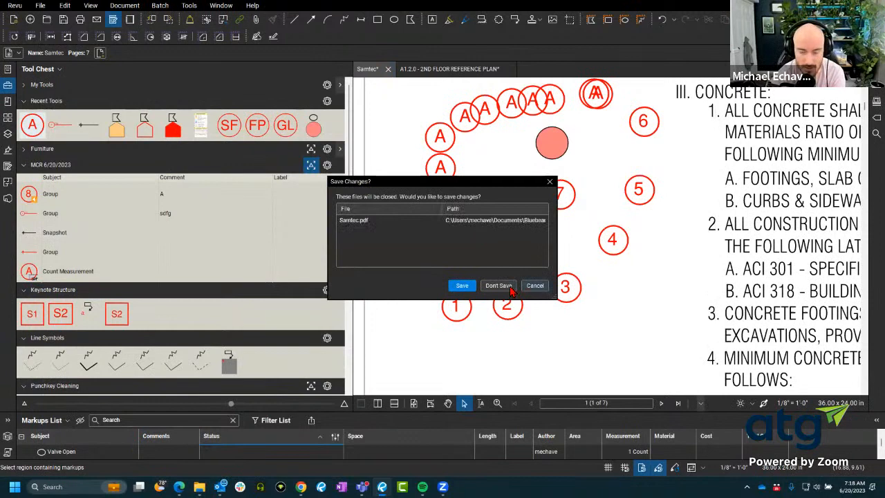
left_click(549, 181)
left_click(510, 68)
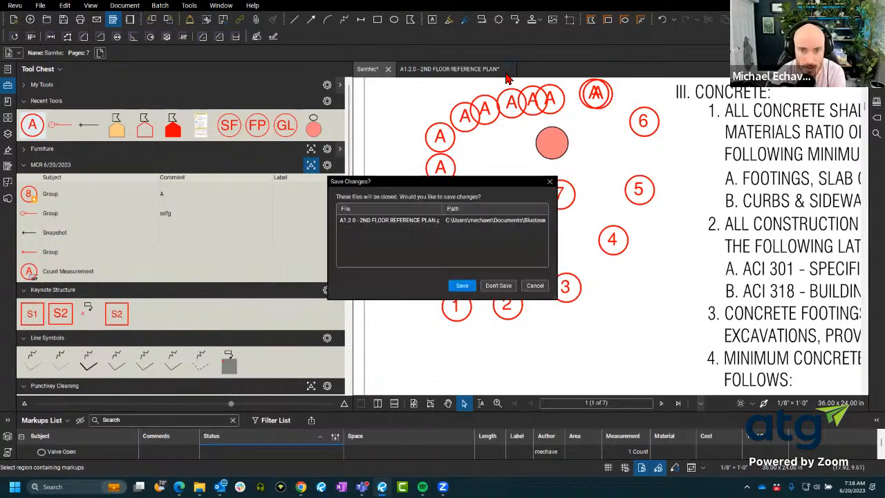
left_click(487, 285)
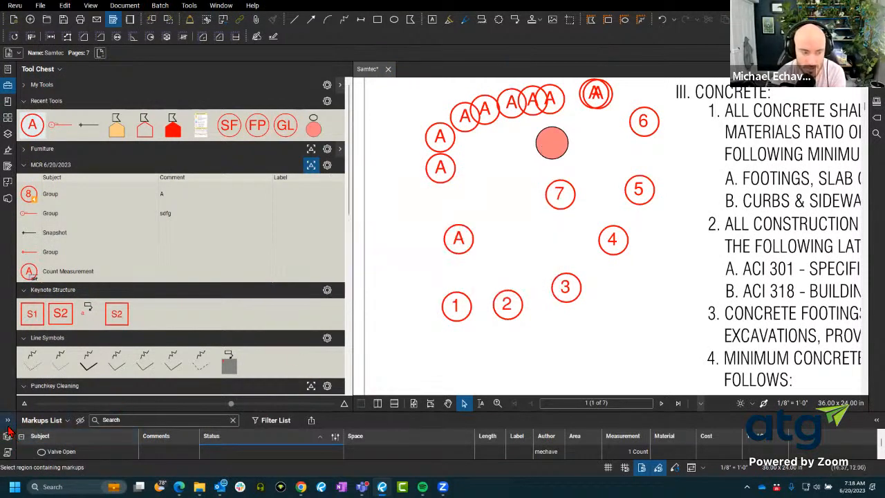
Step: Hide the Tool Chest to give the Samtec drawing the full width
scroll(419, 242, "down", 5)
scroll(415, 244, "down", 3)
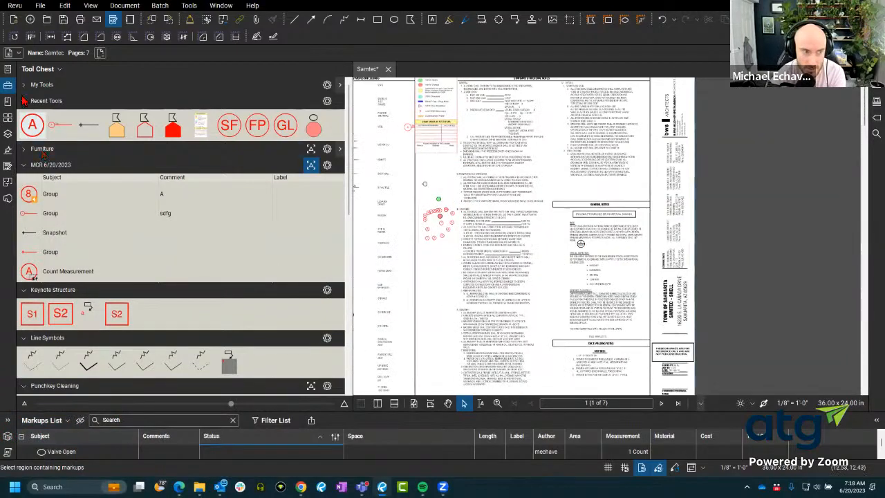
left_click(9, 85)
left_click_drag(490, 250, 712, 265)
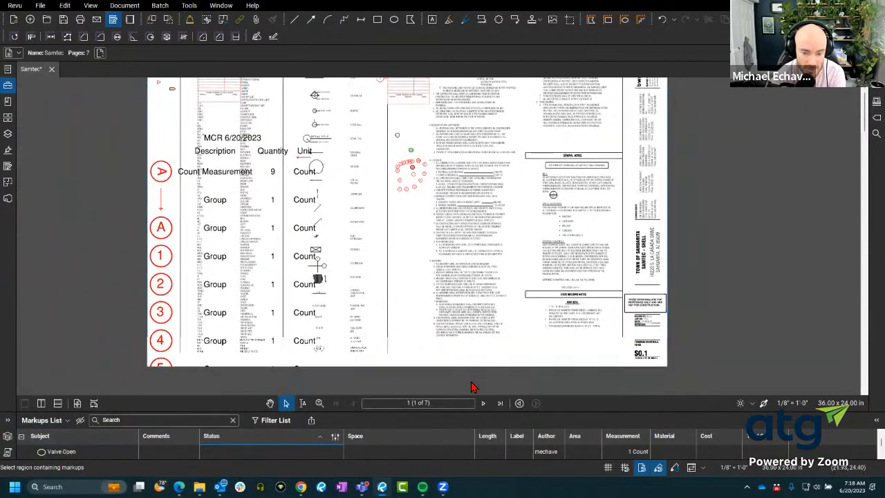
Step: Draw a rectangular cloud markup around the left C3/F6 column footing on grid line E of page 2
left_click(483, 403)
scroll(251, 142, "up", 2)
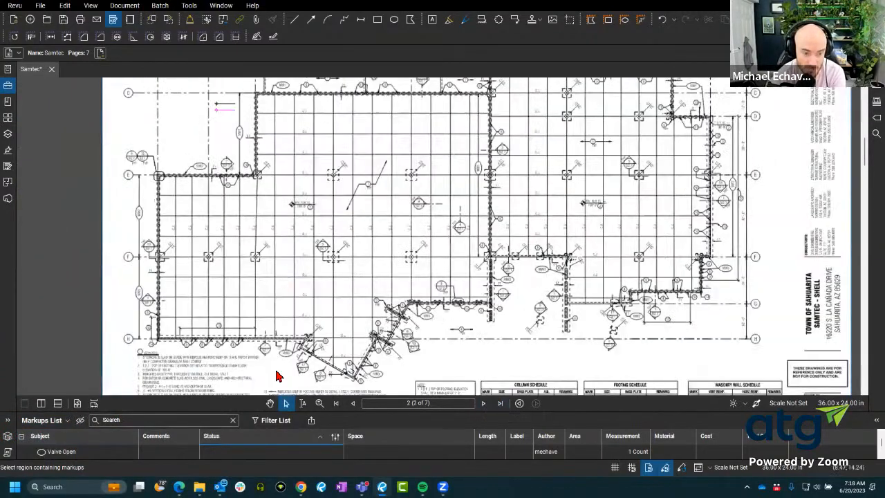
left_click_drag(287, 412, 296, 250)
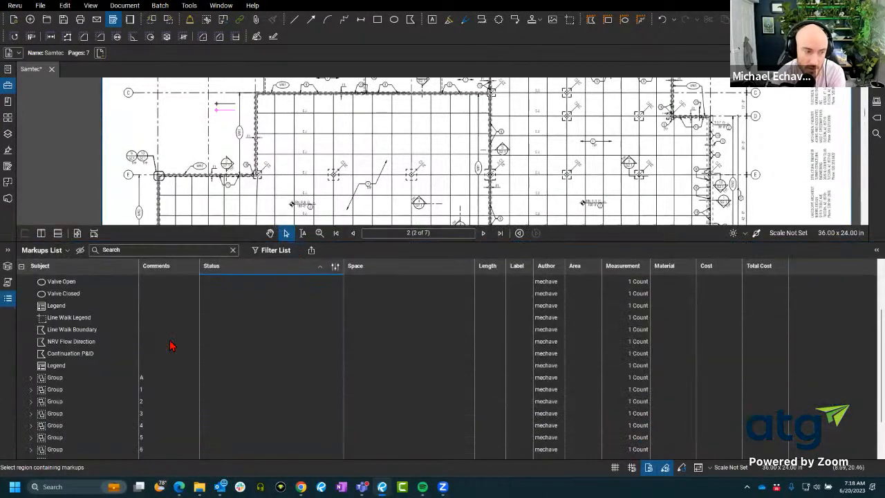
left_click(495, 19)
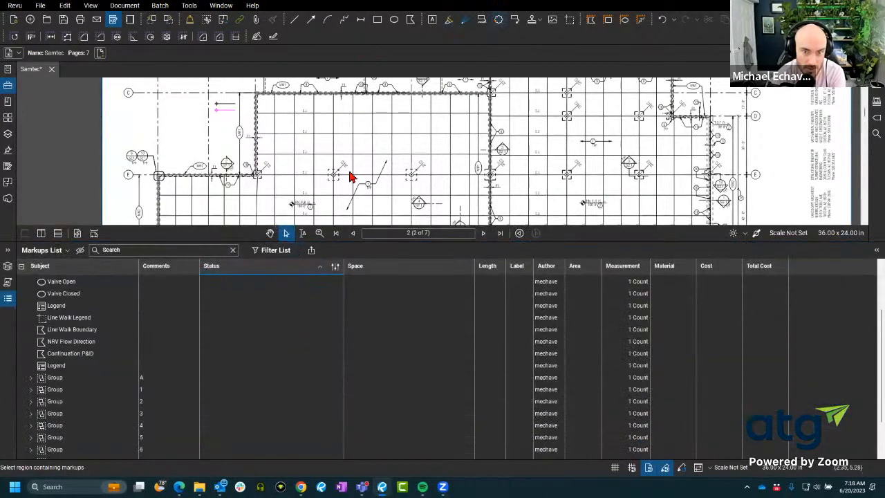
left_click_drag(321, 154, 352, 185)
Step: Draw a rectangular cloud markup around the C.M.U. control joint detail on page 3
left_click(482, 234)
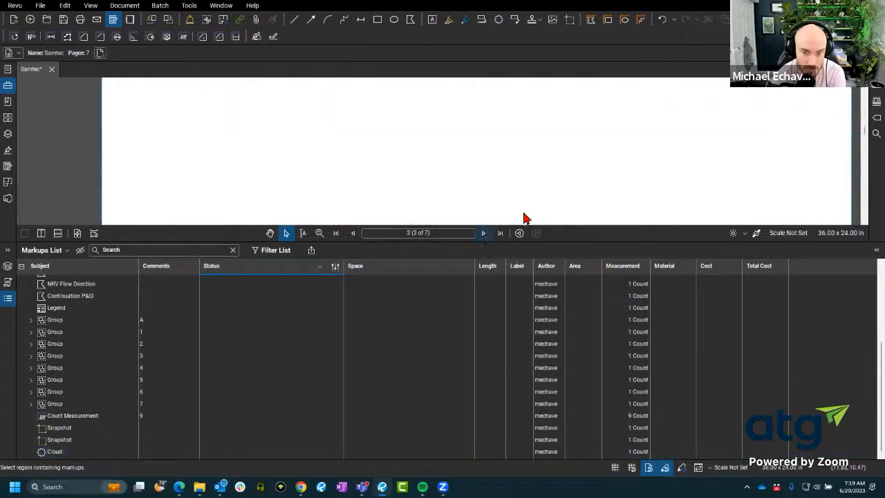
left_click(498, 19)
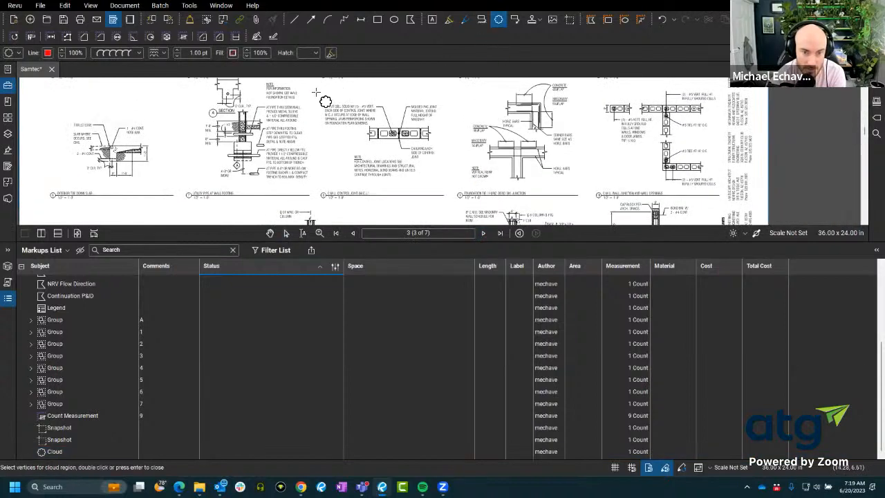
left_click_drag(313, 89, 446, 180)
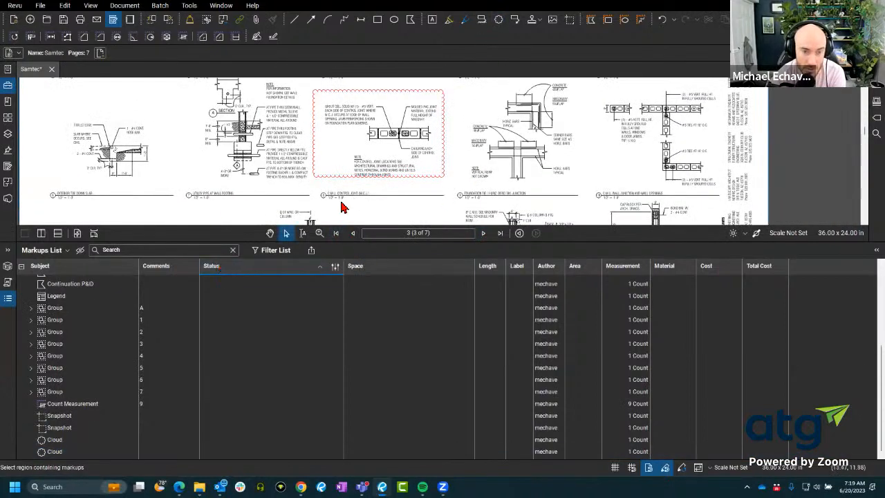
Step: Jump to the page 2 cloud from its Markups List entry and enlarge the drawing area around it
left_click(53, 443)
scroll(228, 155, "up", 3)
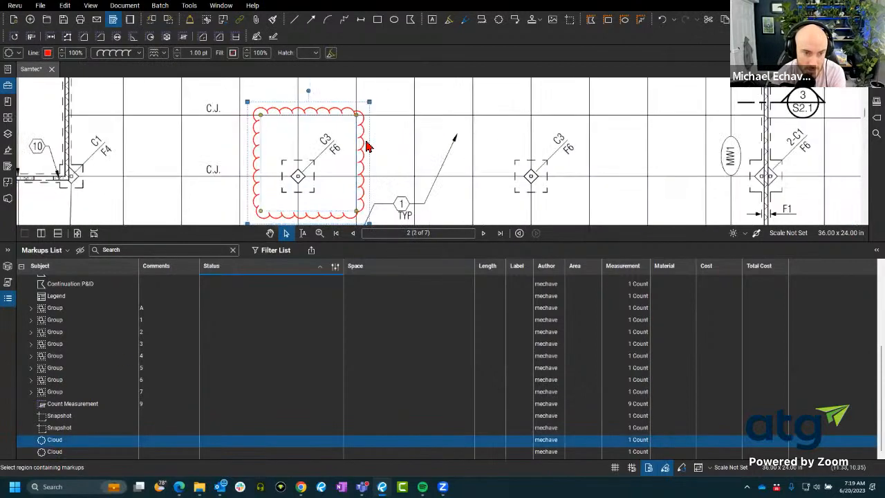
left_click_drag(301, 242, 294, 339)
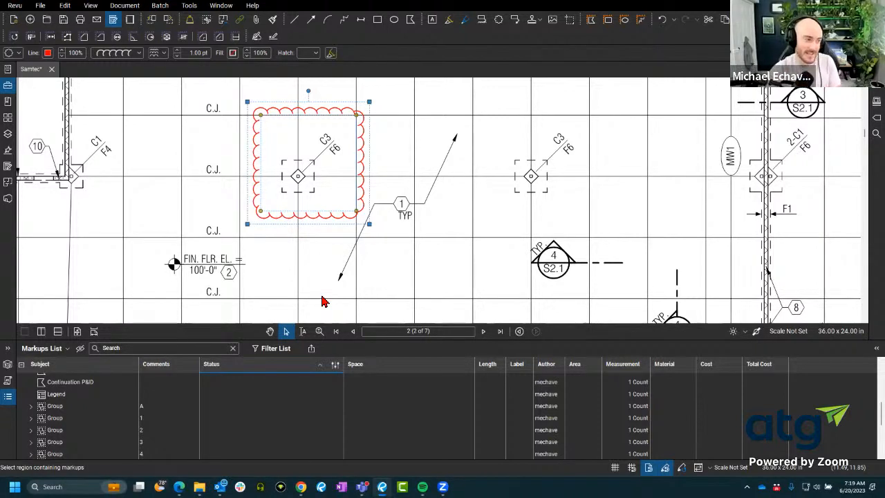
scroll(312, 263, "up", 3)
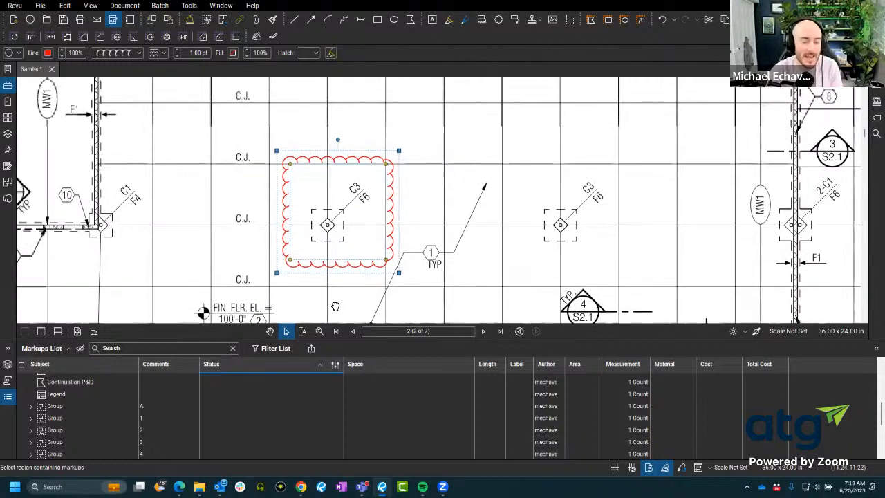
left_click_drag(345, 294, 372, 267)
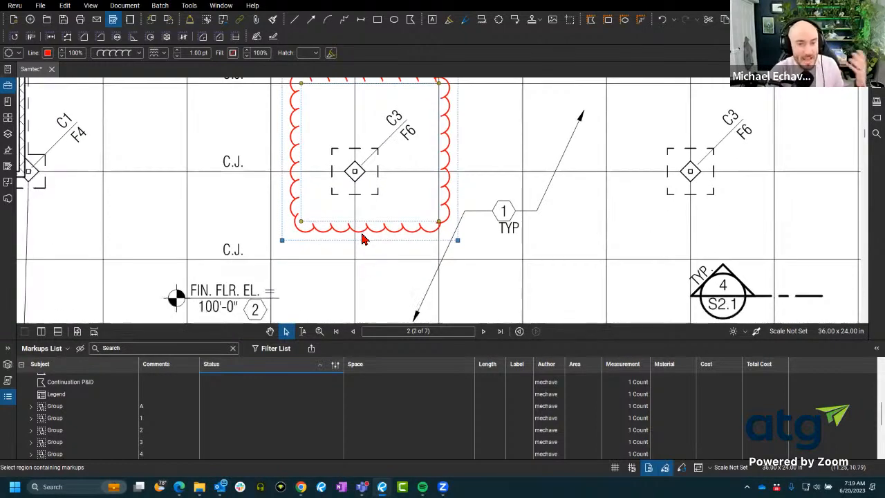
scroll(284, 401, "down", 5)
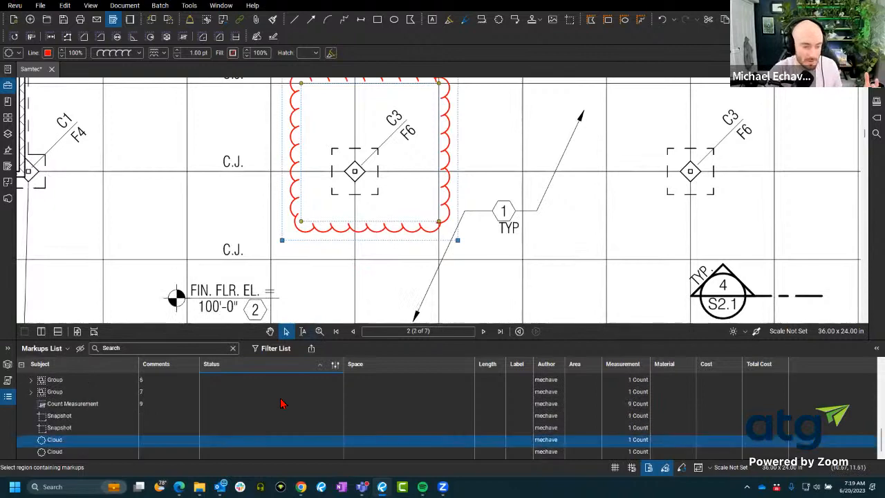
left_click(244, 441)
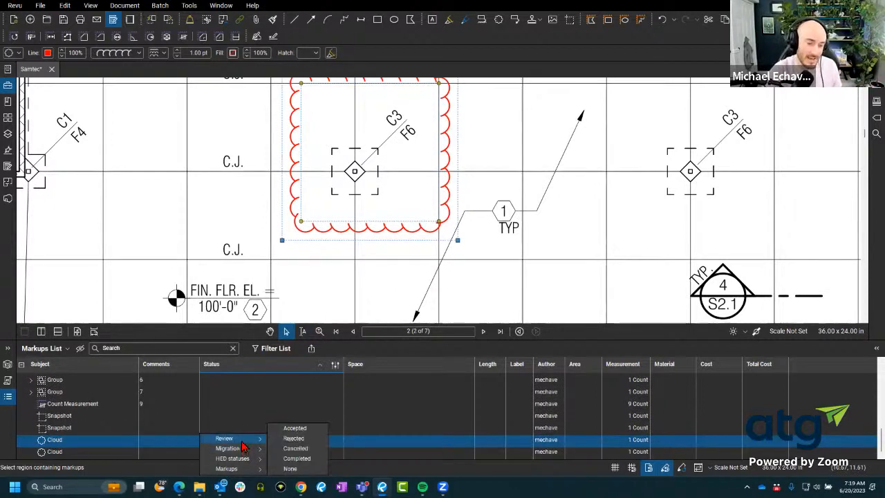
left_click(362, 293)
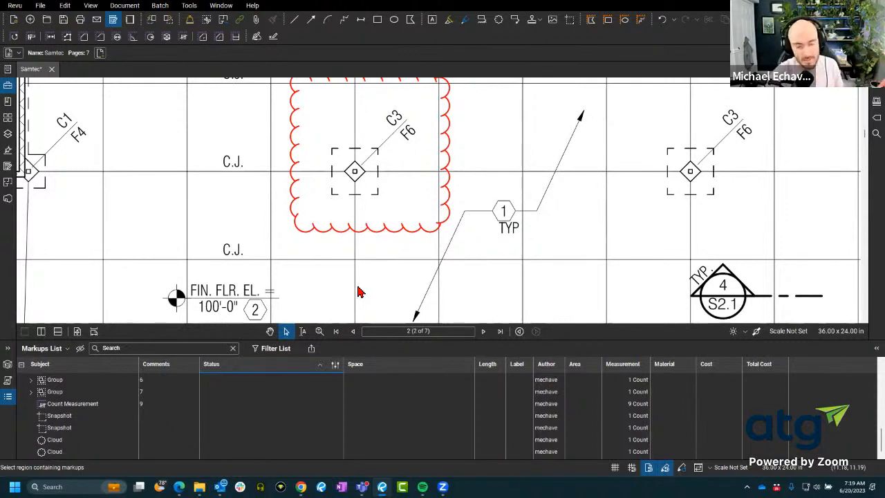
left_click(67, 349)
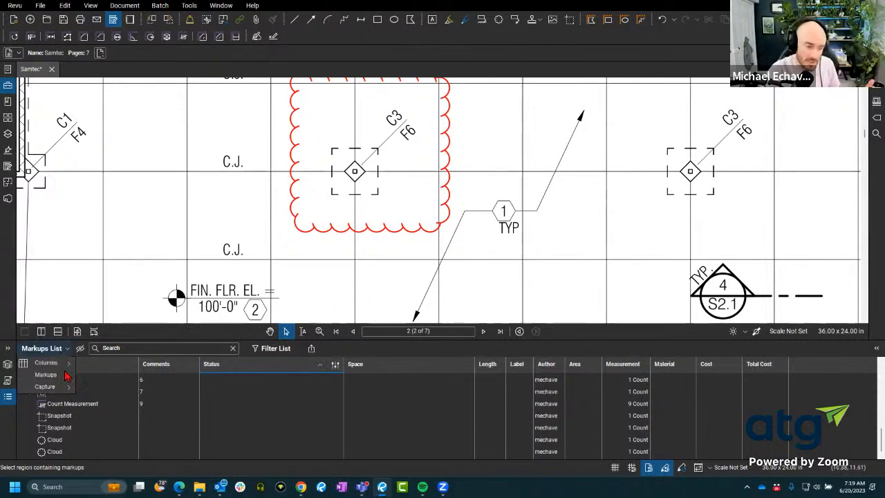
mouse_move(69, 367)
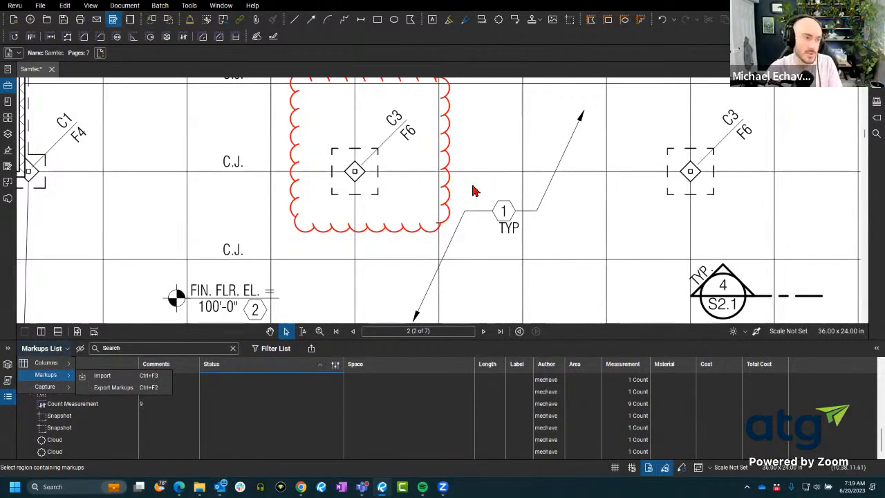
Step: Set the page 2 footing cloud's status to Complete from the Markups status set in the Markups List
left_click(271, 422)
left_click(271, 440)
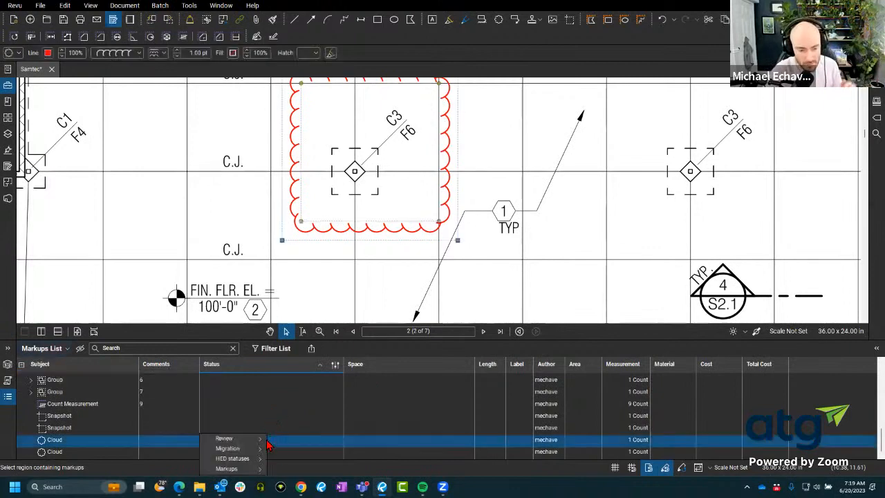
mouse_move(259, 469)
left_click(295, 459)
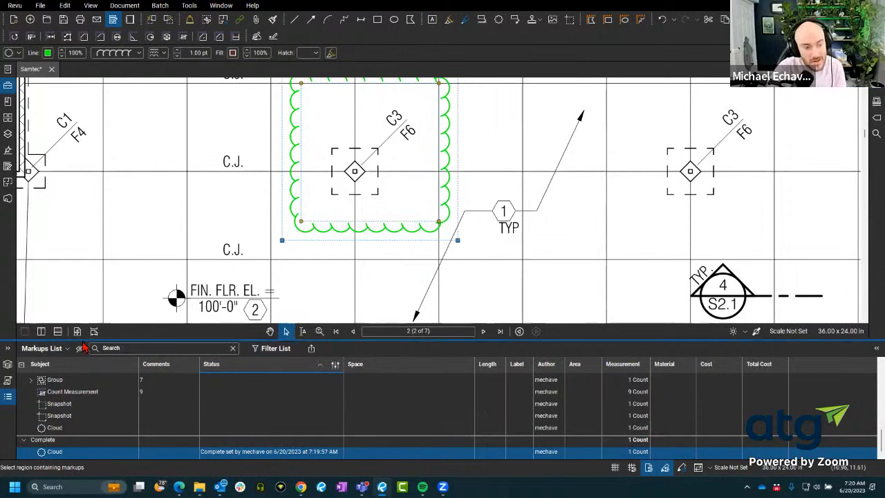
Step: Show the Checkmark column in the Markups List and tick it for the page 2 cloud
left_click(61, 350)
mouse_move(60, 365)
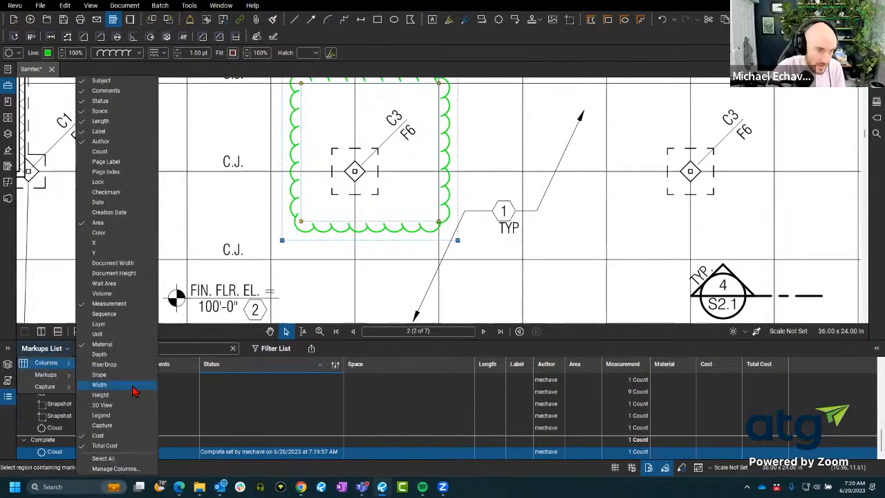
left_click(107, 192)
left_click(582, 453)
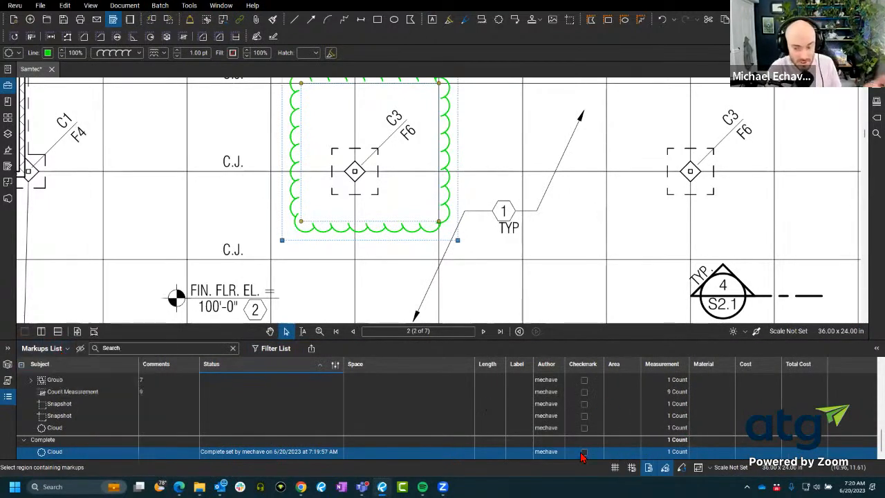
left_click(584, 453)
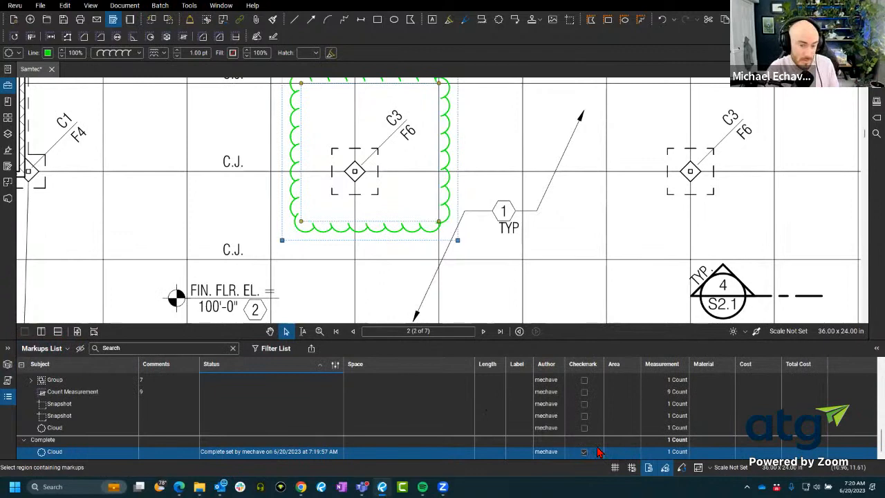
Step: Filter the Markups List by Checkmark so that only unchecked markups are listed
left_click(265, 350)
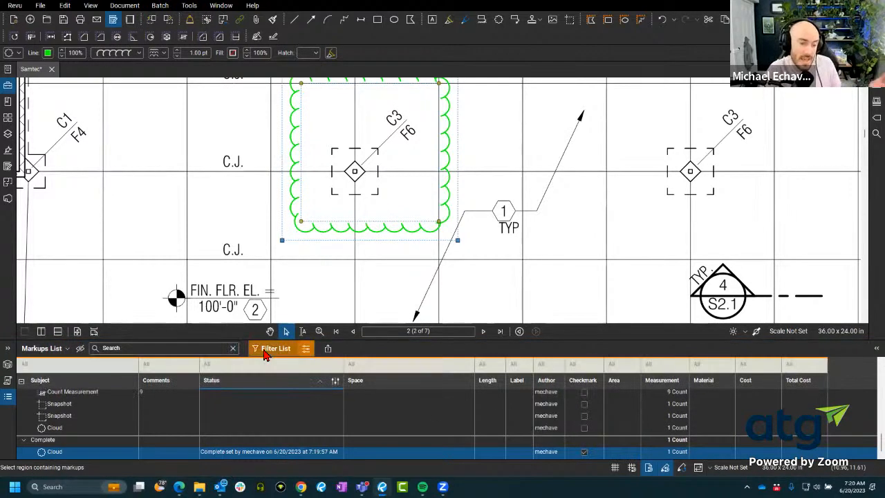
left_click(305, 350)
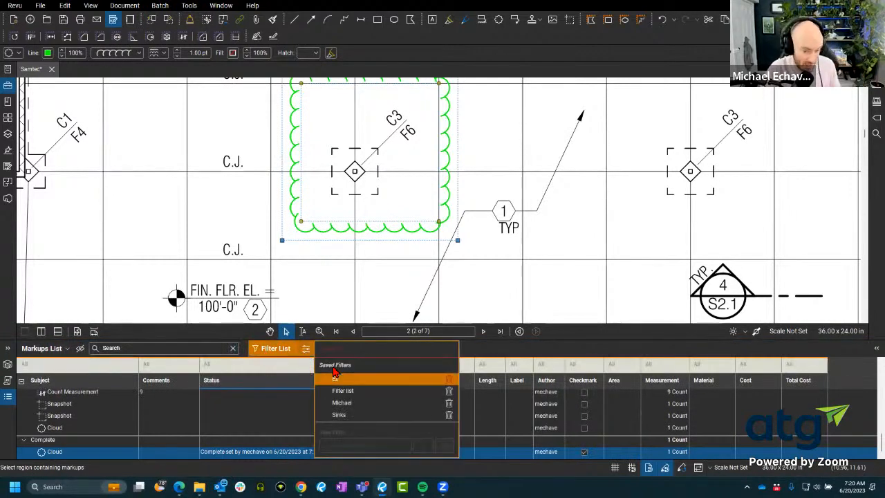
left_click(591, 365)
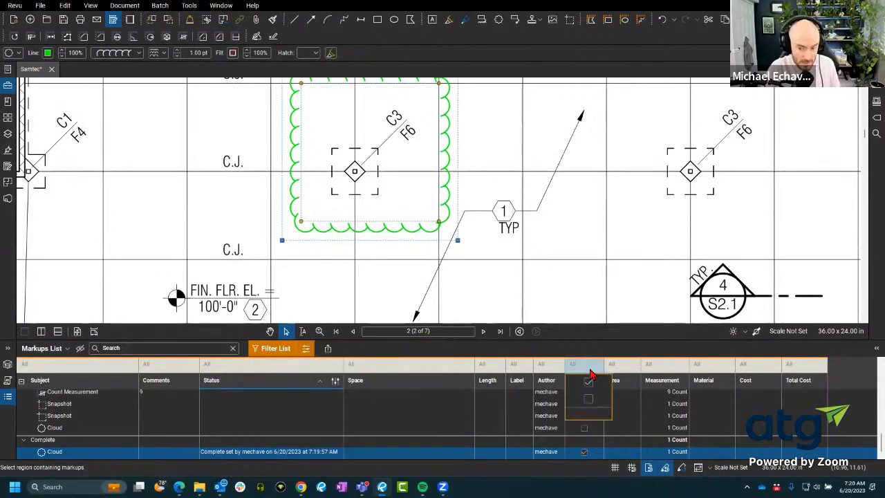
left_click(591, 404)
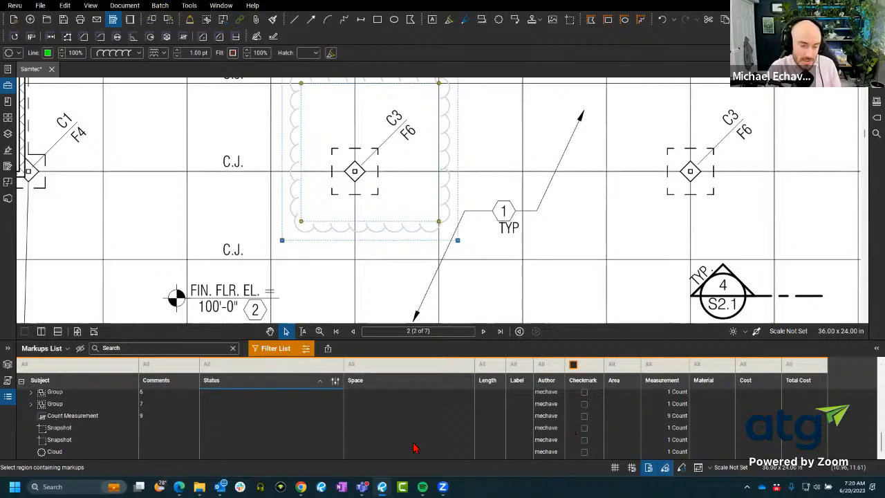
Step: Try to create a PDF markup summary of Samtec.pdf, appended and hyperlinked to the current PDF, and close the summary settings
left_click(328, 349)
left_click(353, 387)
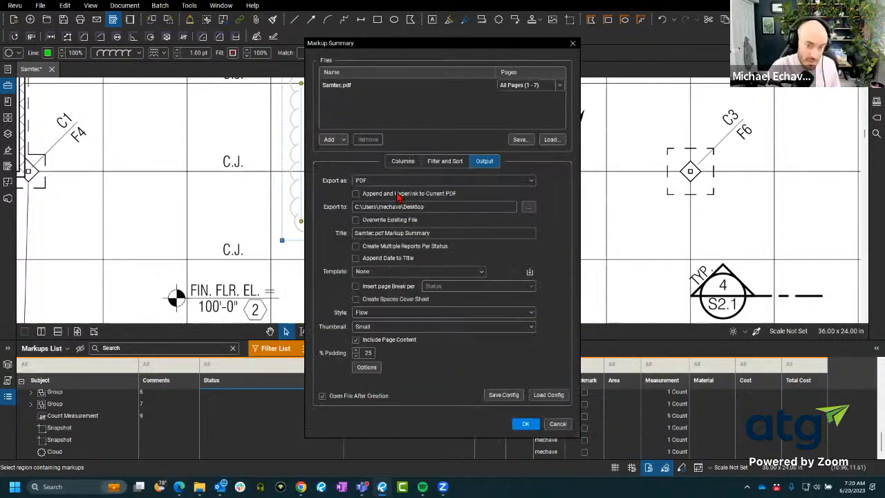
left_click(363, 196)
left_click(525, 424)
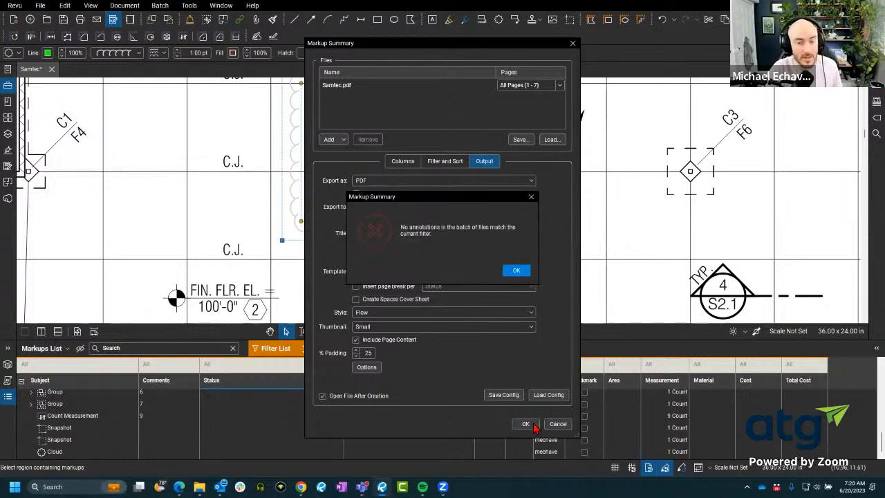
left_click(507, 270)
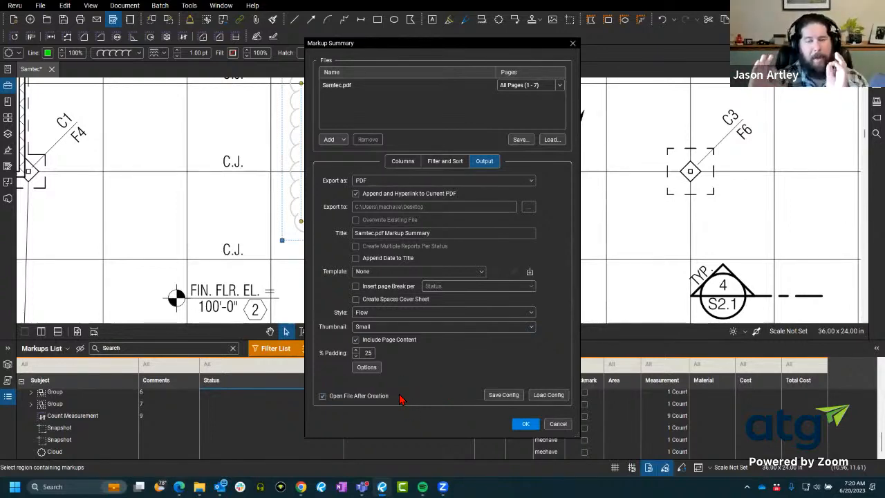
left_click(573, 44)
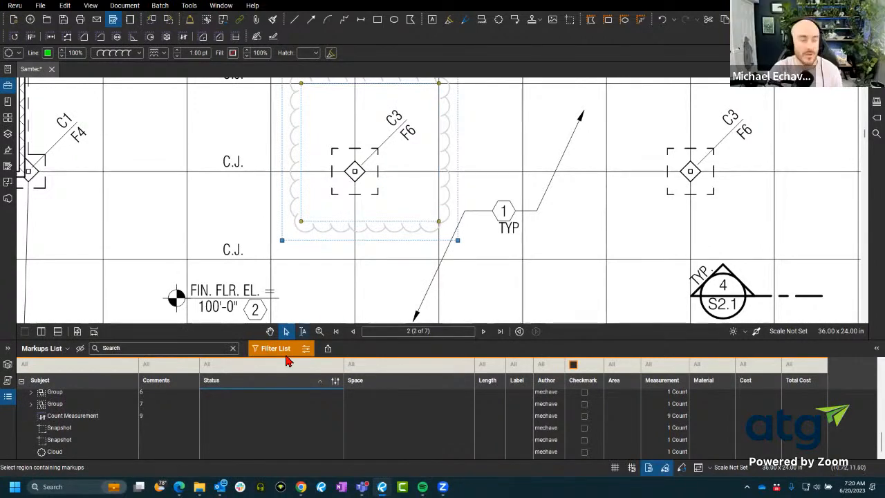
Step: Turn off filtering in the Markups List
left_click(332, 348)
left_click(347, 347)
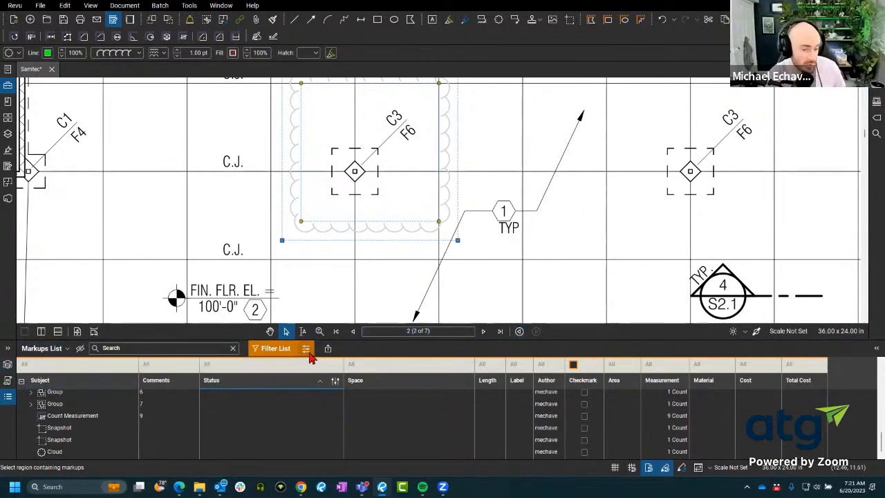
left_click(256, 348)
Step: Run a visual search of the current document for the Plan North symbol beside the graphic scale on page 5
scroll(306, 152, "down", 5)
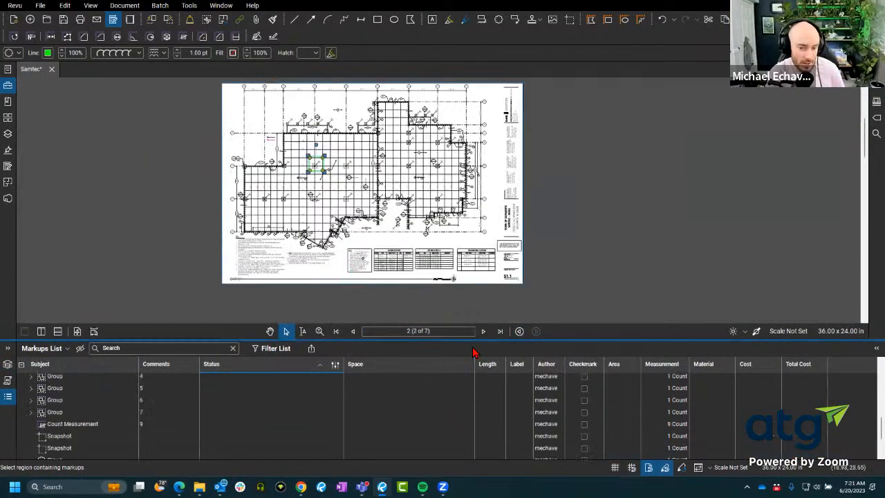
left_click(484, 331)
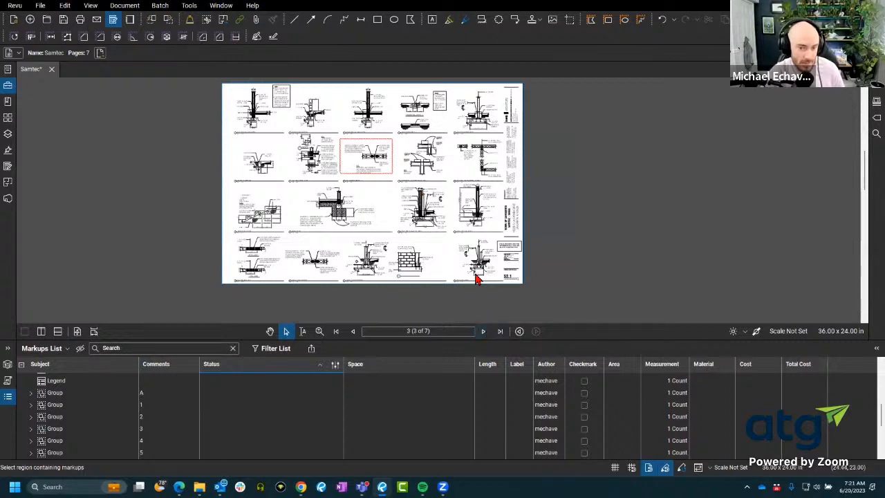
left_click(483, 332)
left_click(483, 331)
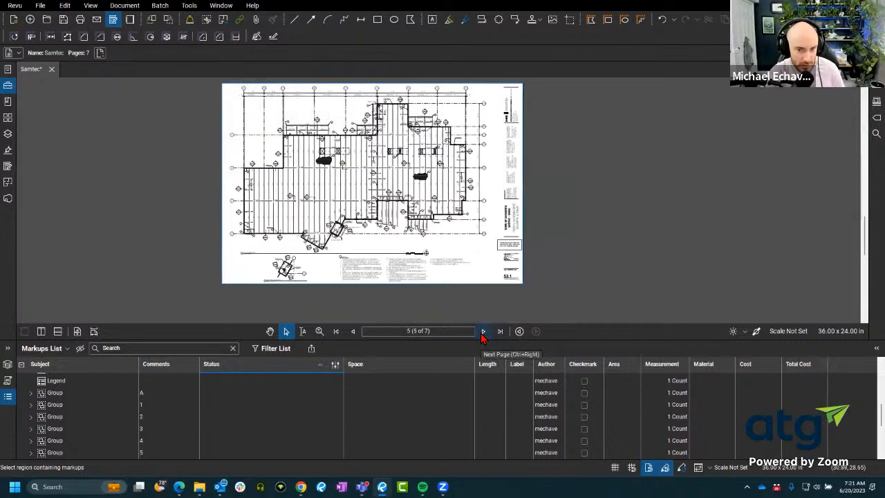
scroll(408, 273, "up", 5)
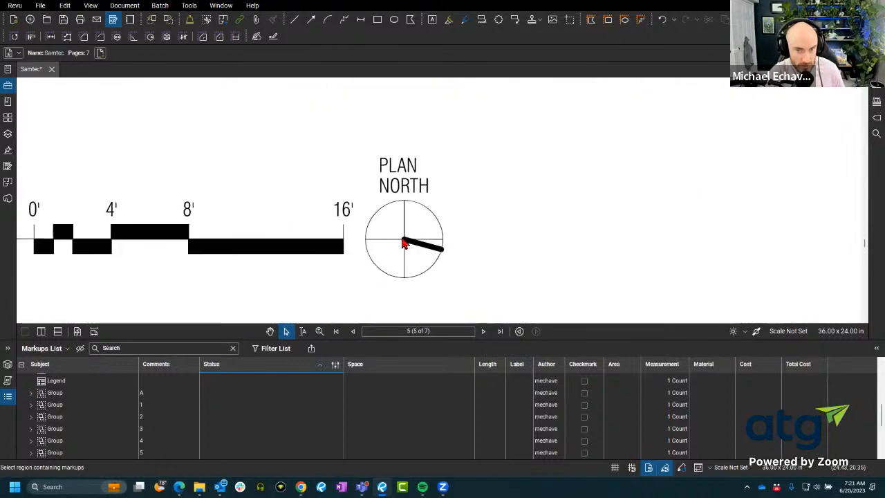
left_click(877, 133)
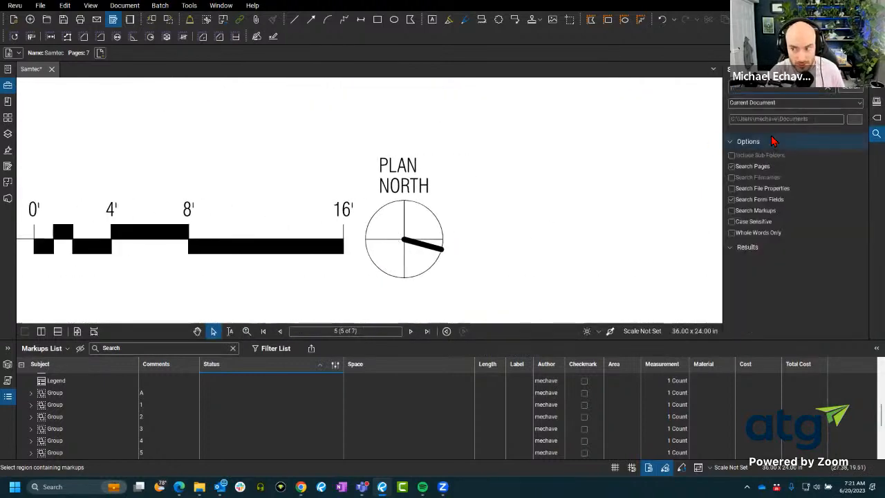
left_click(832, 71)
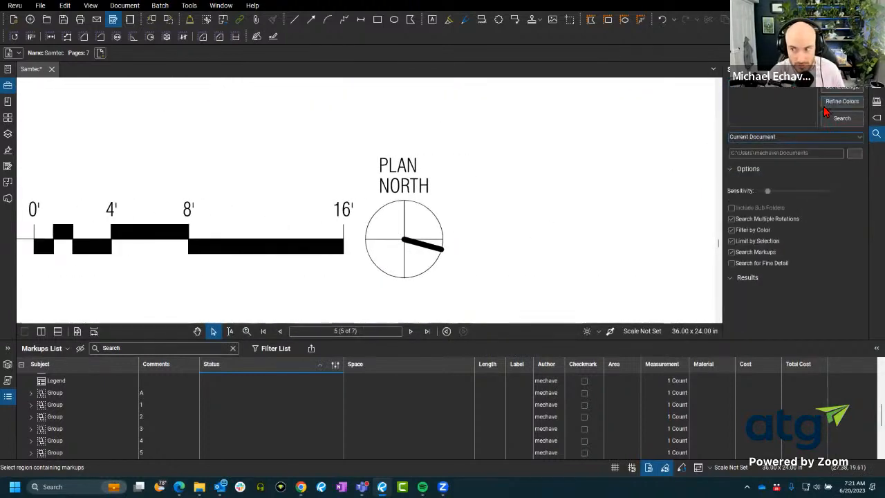
left_click(826, 115)
left_click(446, 252)
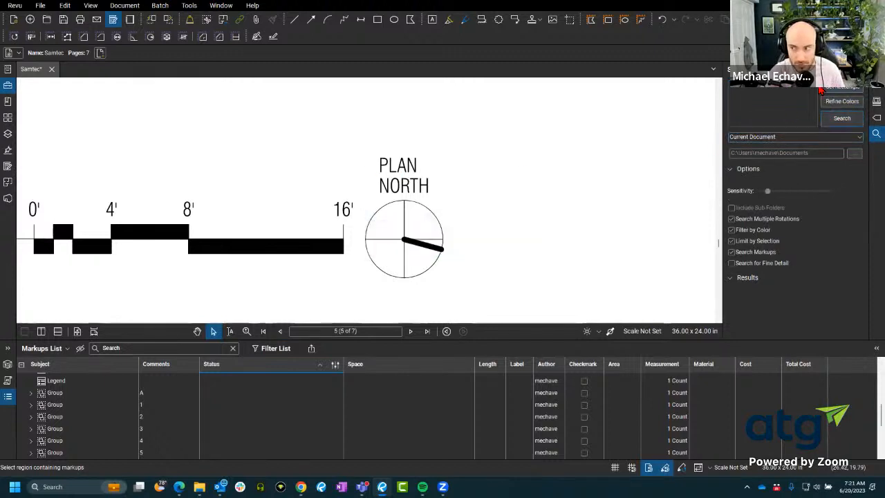
left_click_drag(377, 181, 489, 298)
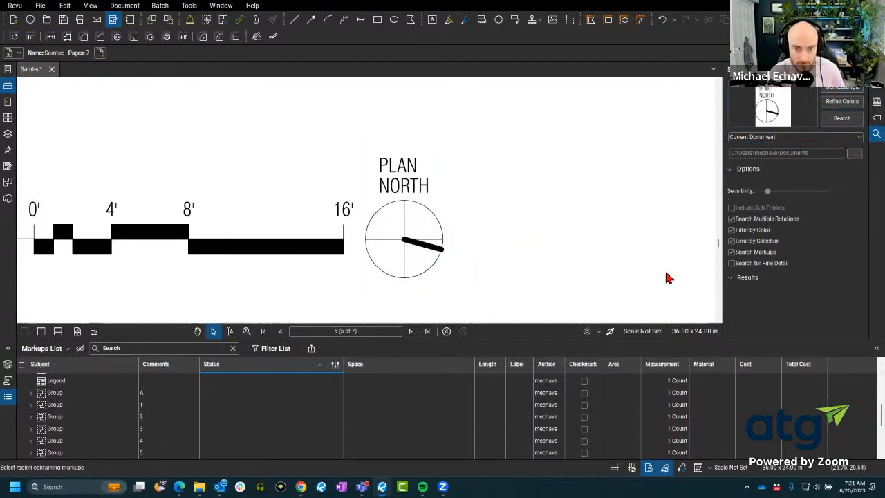
left_click(839, 119)
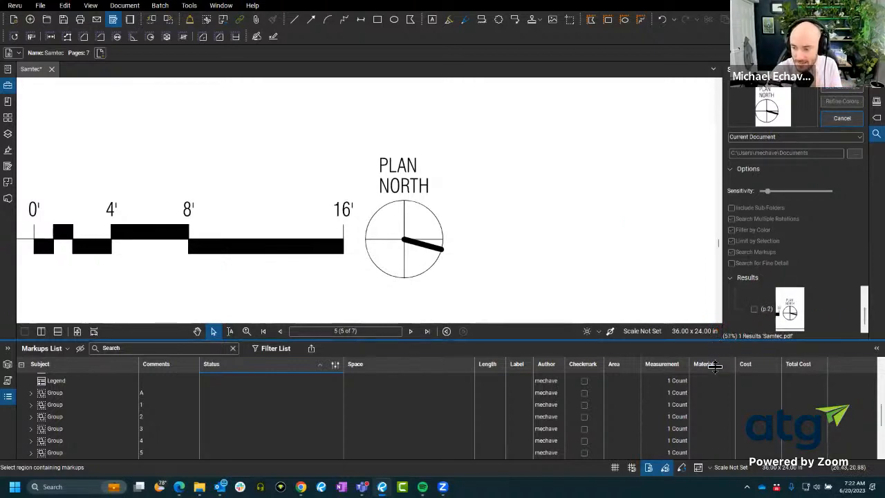
Step: Collapse the Markups List and compare the Plan North matches on page 5 and page 2 from the search results
left_click_drag(715, 340, 707, 471)
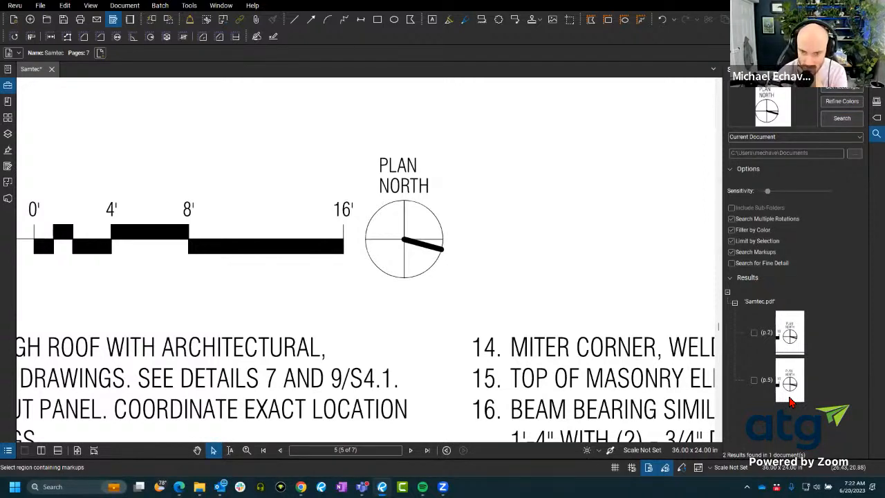
left_click(796, 384)
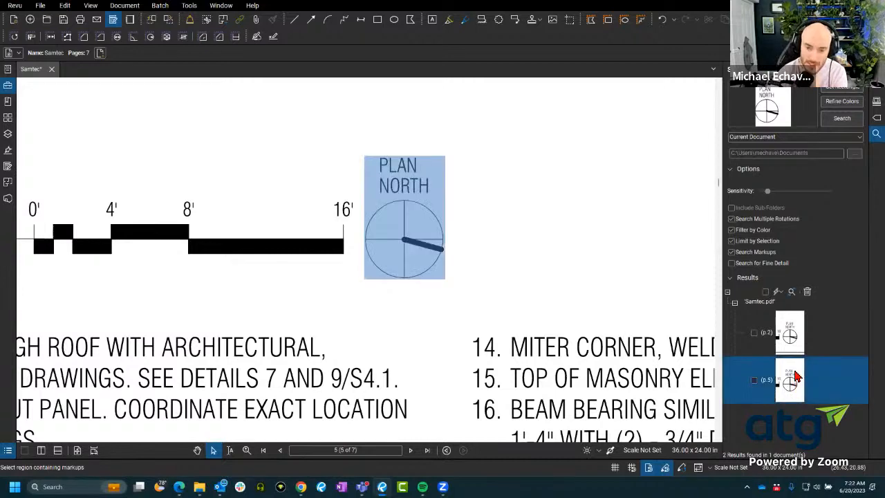
left_click(795, 347)
left_click(795, 374)
left_click(795, 339)
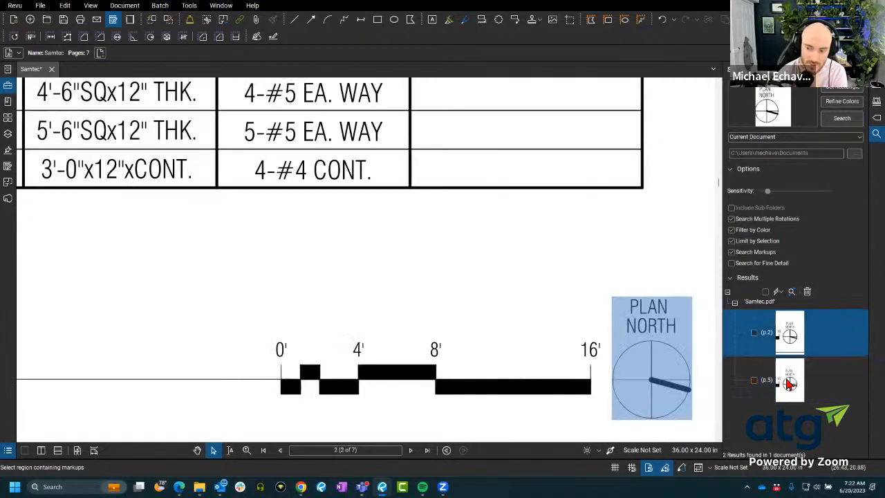
left_click(792, 381)
left_click(792, 342)
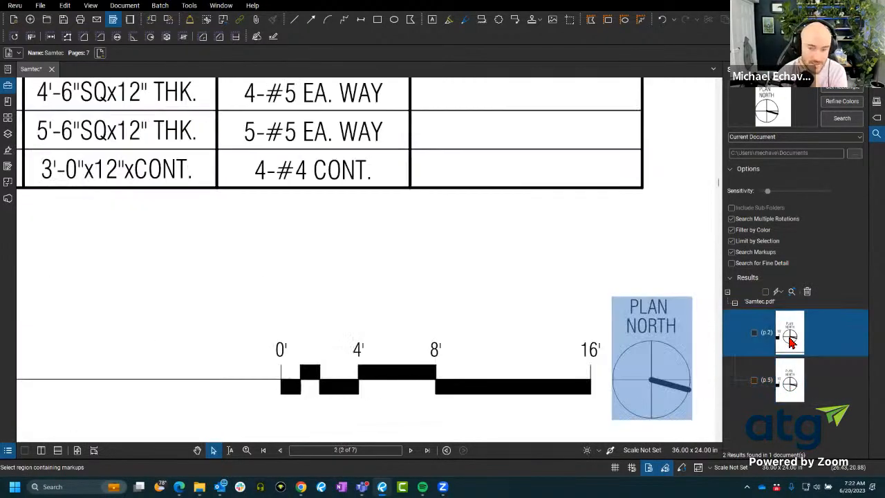
Step: Show the page thumbnails of Samtec.pdf and check the page commands and the label display options
left_click(7, 117)
right_click(107, 188)
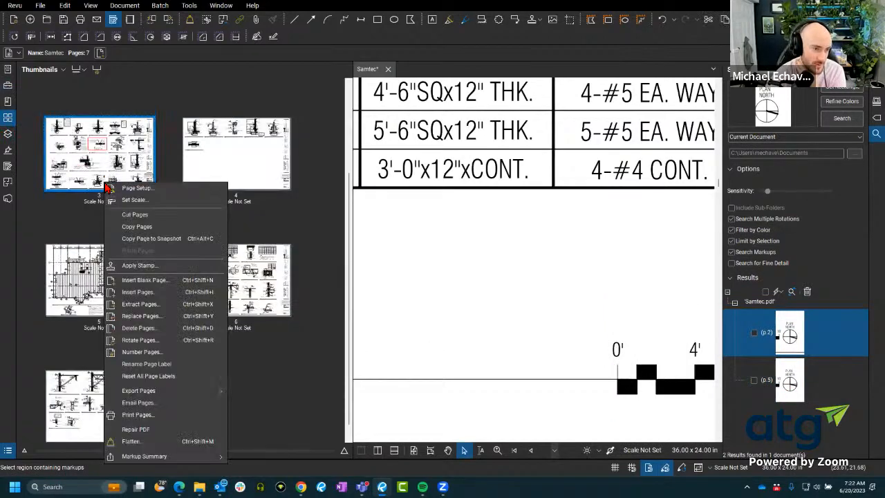
left_click(308, 228)
left_click(79, 69)
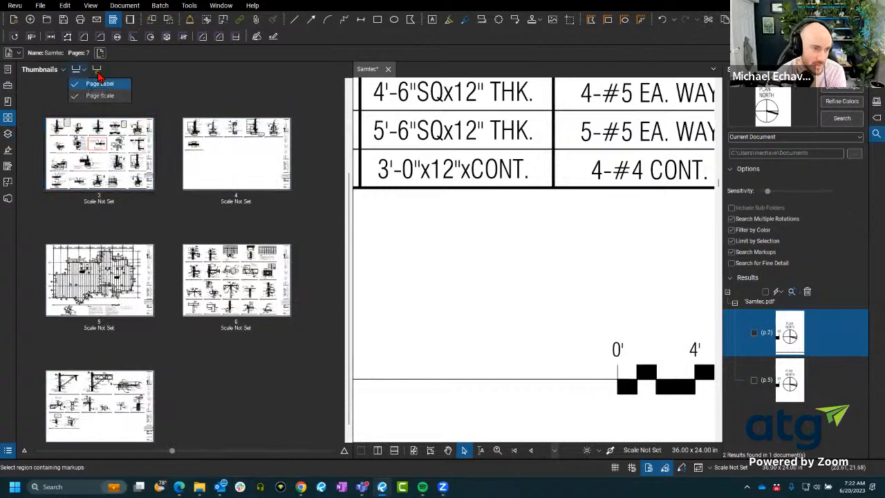
Step: Create page labels for all pages (1 - 7) from the page region around the FOUNDATION PLAN sheet title, and review the labelled thumbnails
left_click(97, 72)
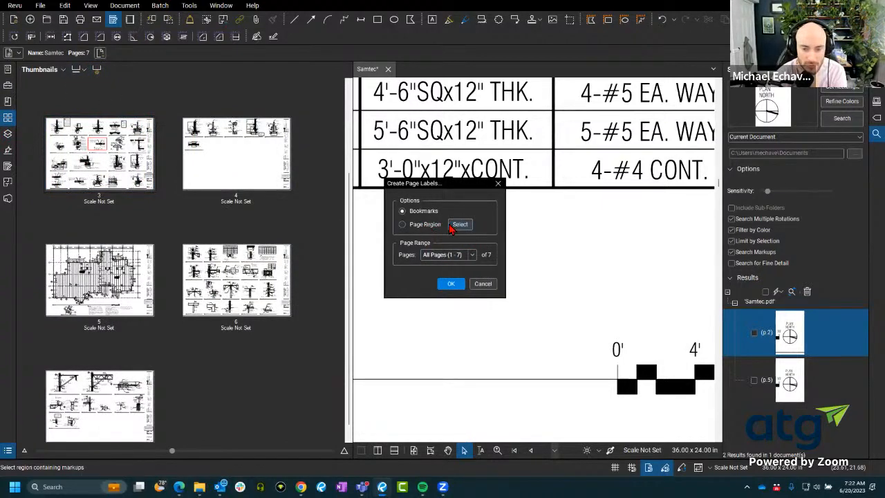
left_click(460, 224)
scroll(464, 242, "down", 5)
left_click_drag(595, 296, 75, 356)
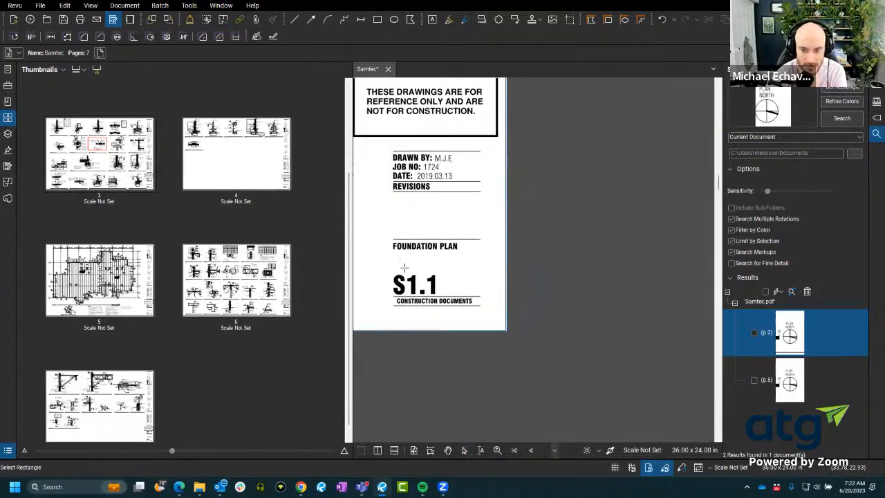
scroll(406, 267, "up", 5)
left_click_drag(379, 221, 642, 277)
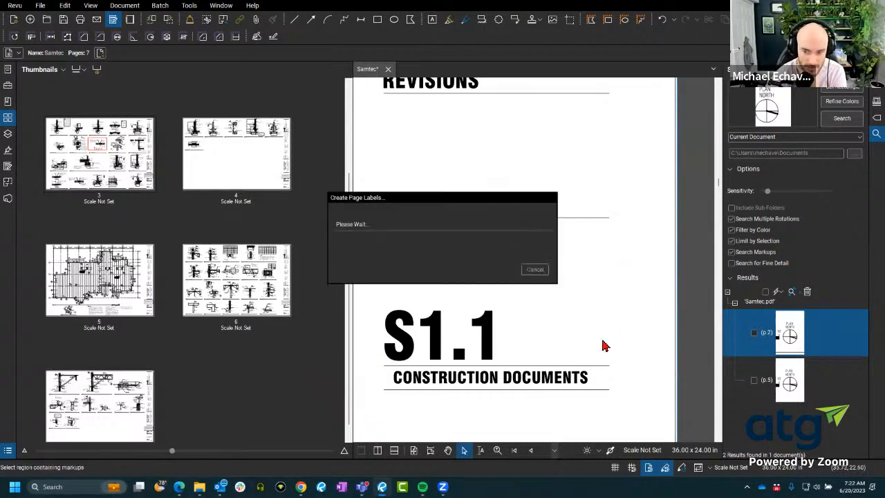
left_click(479, 274)
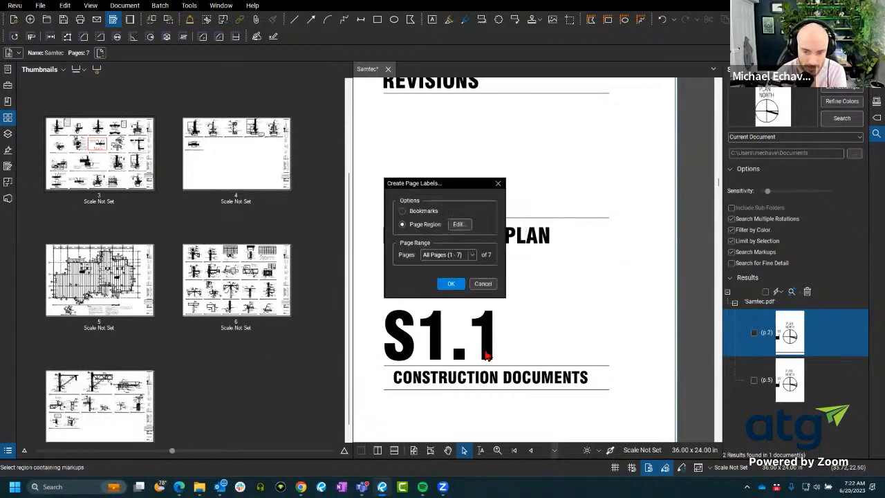
left_click(451, 283)
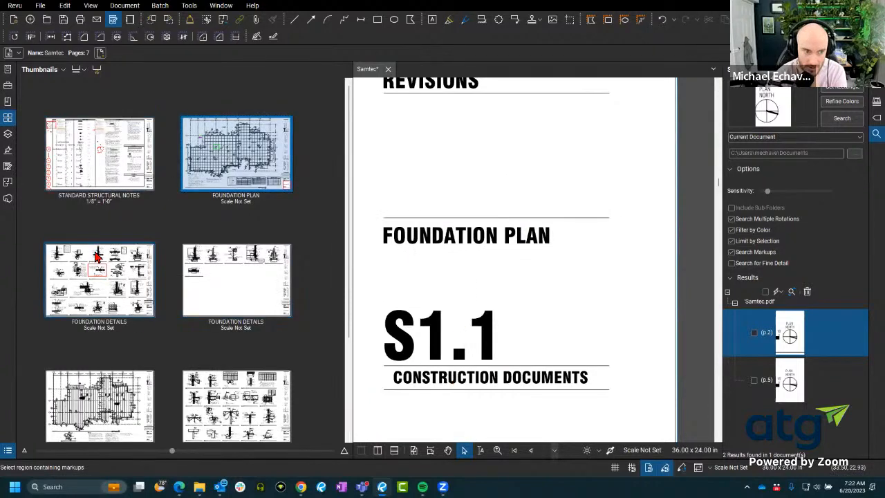
scroll(118, 374, "down", 2)
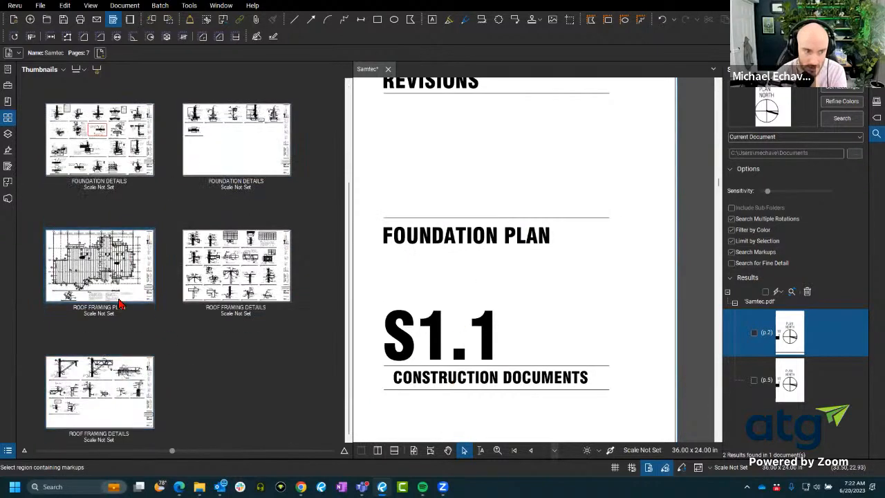
scroll(118, 304, "up", 2)
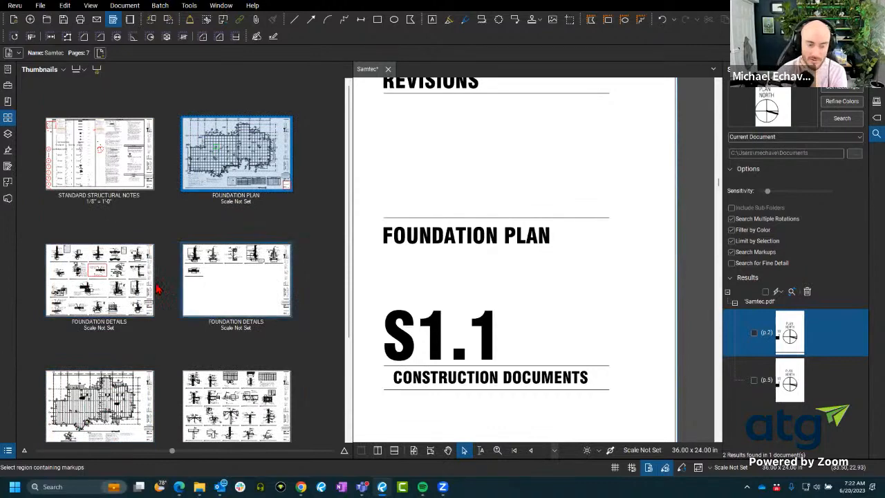
scroll(170, 285, "down", 2)
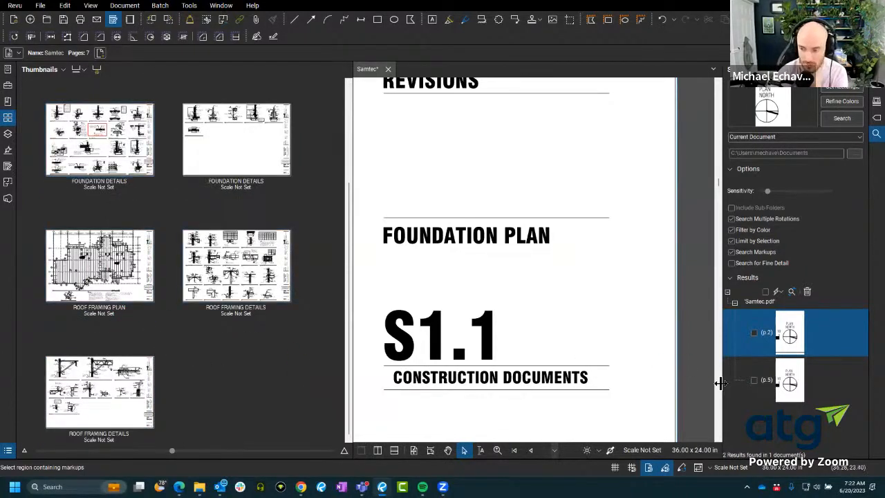
Step: Run a visual search of the current document for the graphic scale beside the Plan North symbol on the roof framing plan
left_click(788, 380)
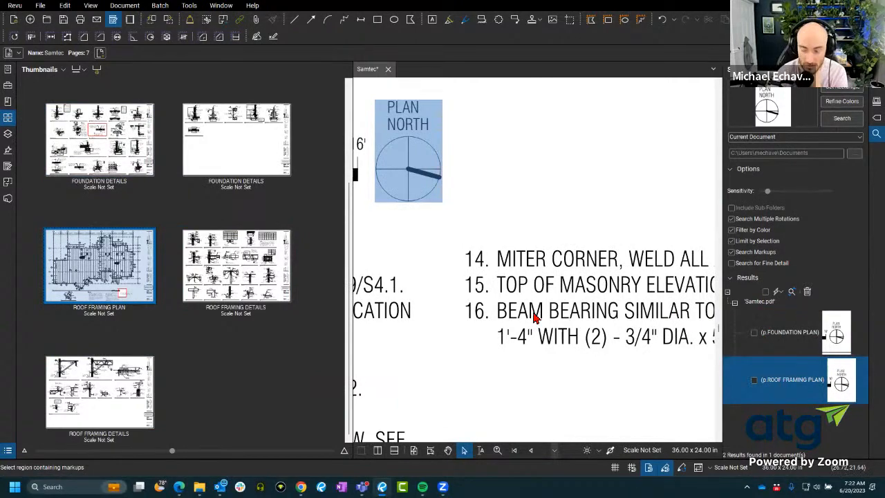
scroll(533, 315, "down", 5)
scroll(484, 325, "up", 5)
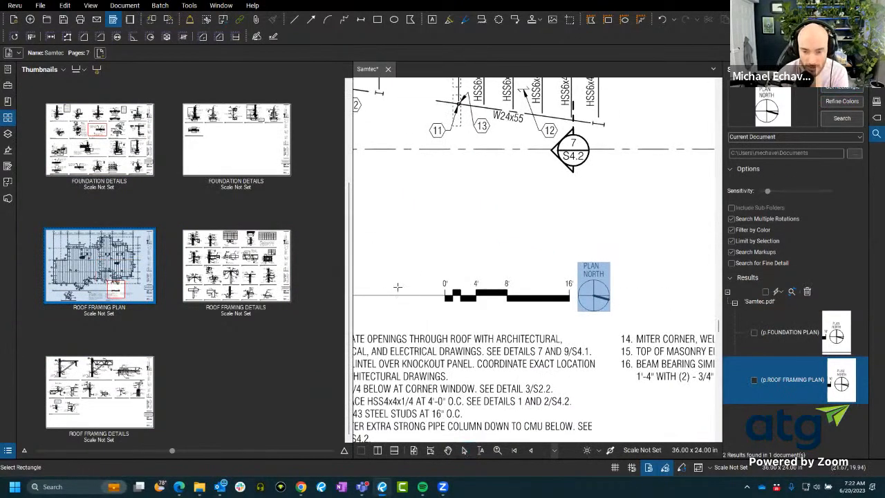
left_click_drag(423, 264, 562, 320)
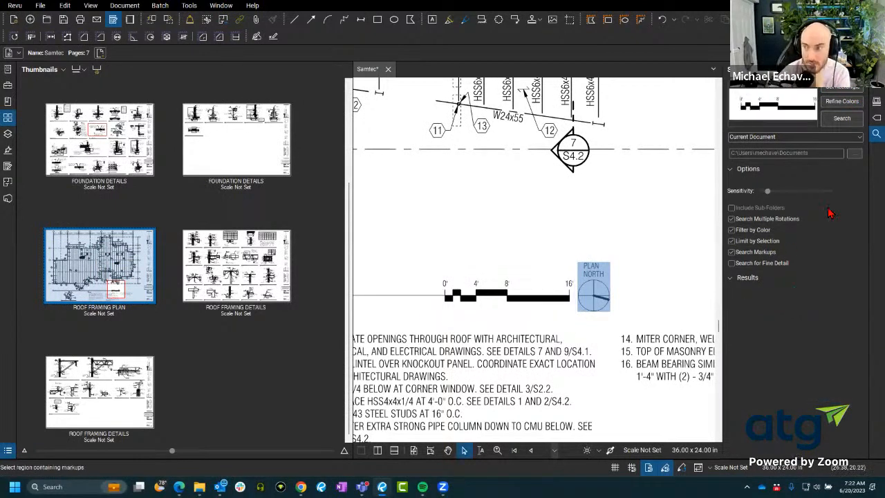
left_click(839, 118)
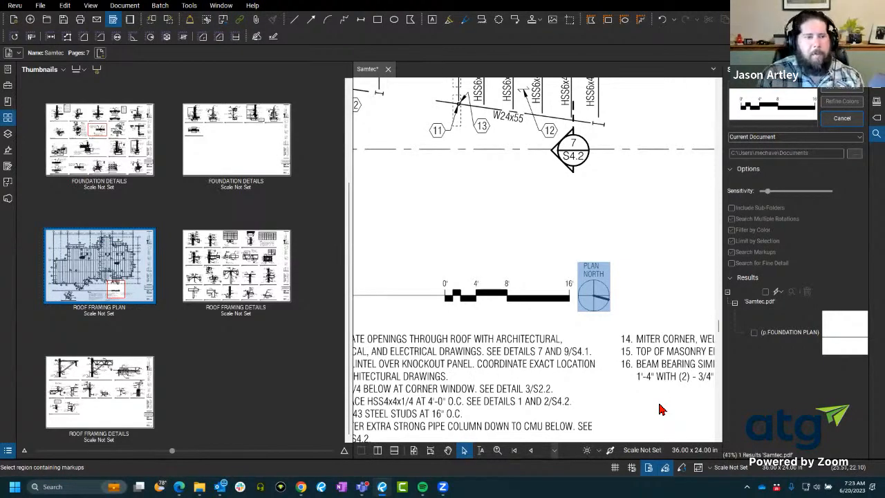
scroll(661, 409, "down", 6)
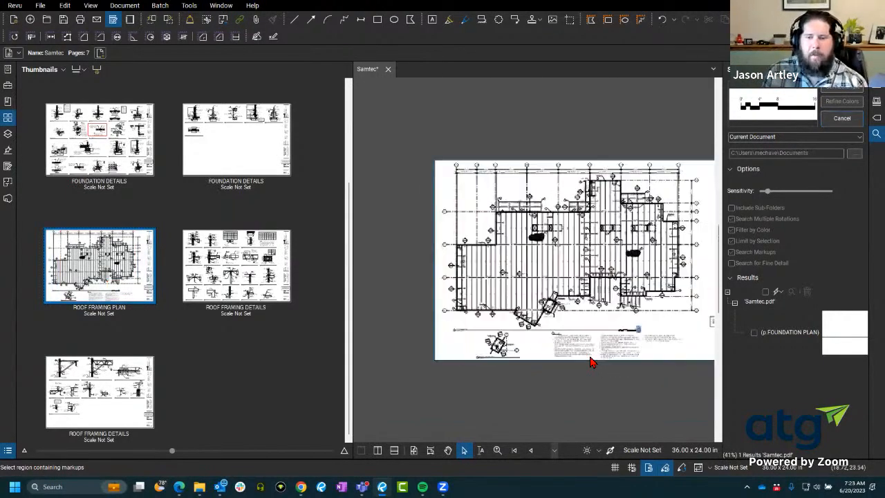
scroll(591, 362, "up", 1)
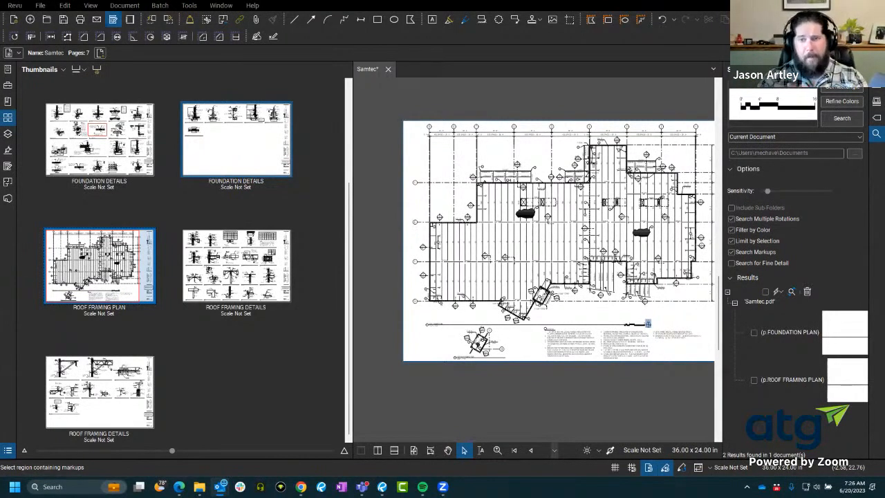
Step: Switch to the Revu Custom Libraries page in the browser and look over its tool sets and stamps
mouse_move(178, 487)
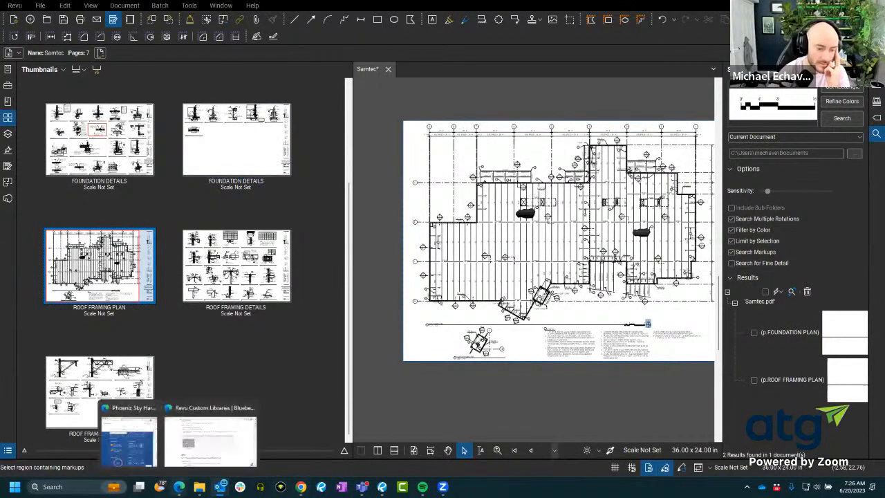
left_click(197, 446)
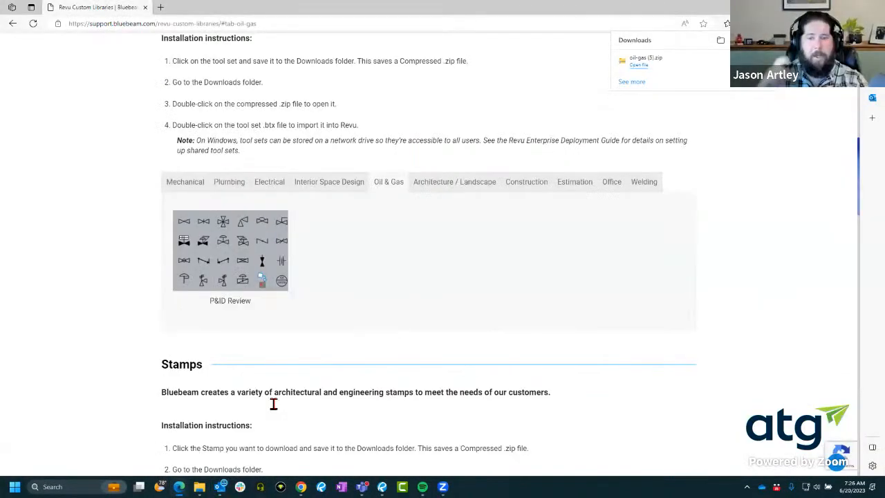
scroll(318, 397, "up", 11)
scroll(322, 359, "down", 16)
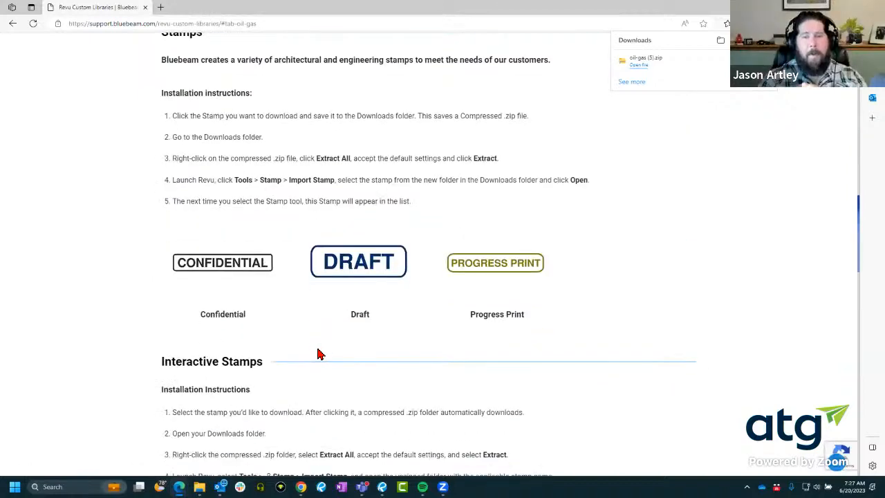
scroll(317, 354, "up", 6)
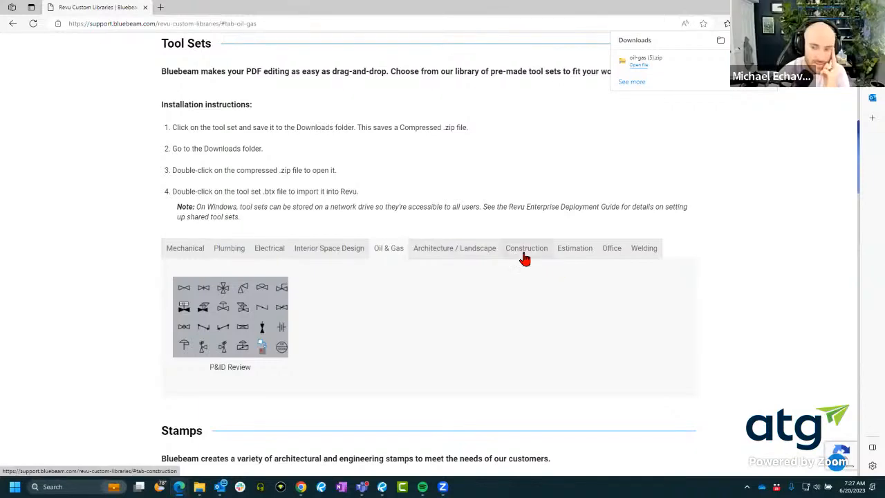
Step: Look through the Interior Space Design, Electrical, Construction, Estimation, Office, Welding and Architecture / Landscape tool sets
left_click(298, 250)
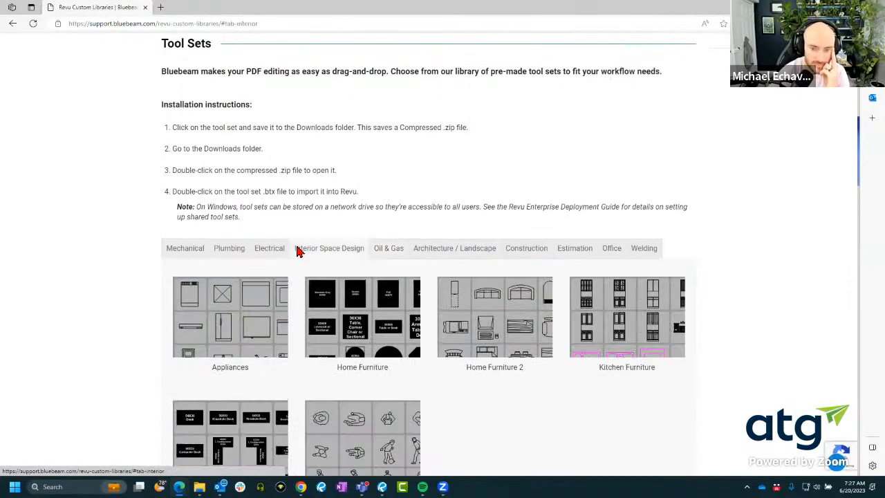
left_click(263, 252)
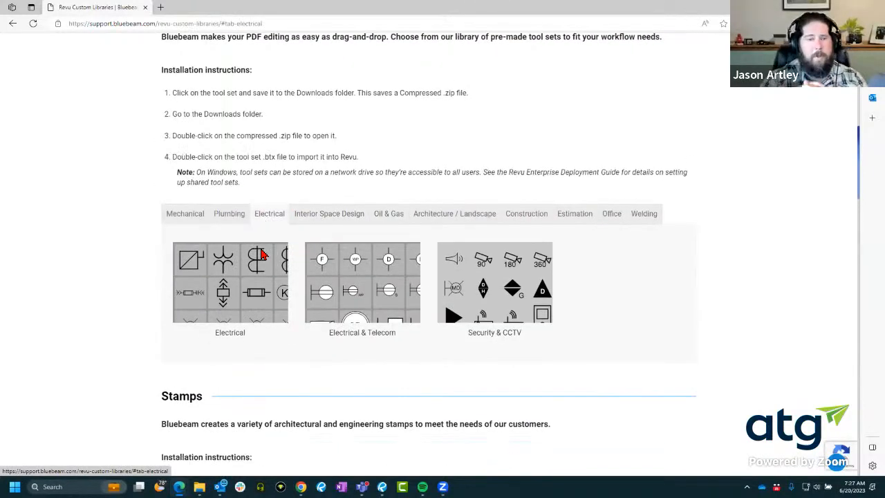
scroll(363, 233, "down", 2)
left_click(539, 120)
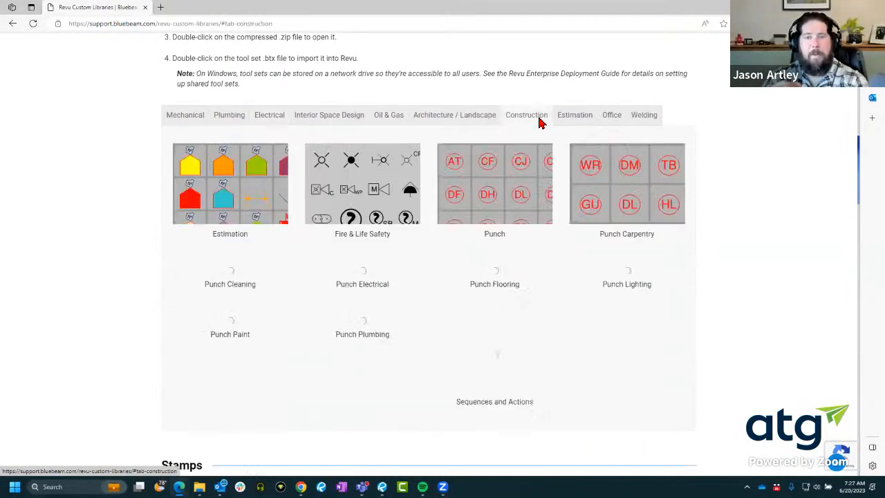
scroll(568, 114, "down", 1)
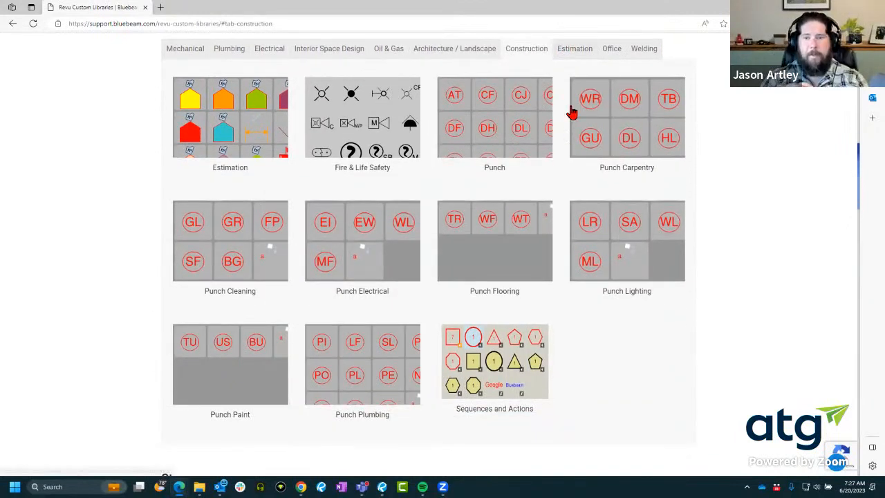
left_click(581, 45)
left_click(615, 51)
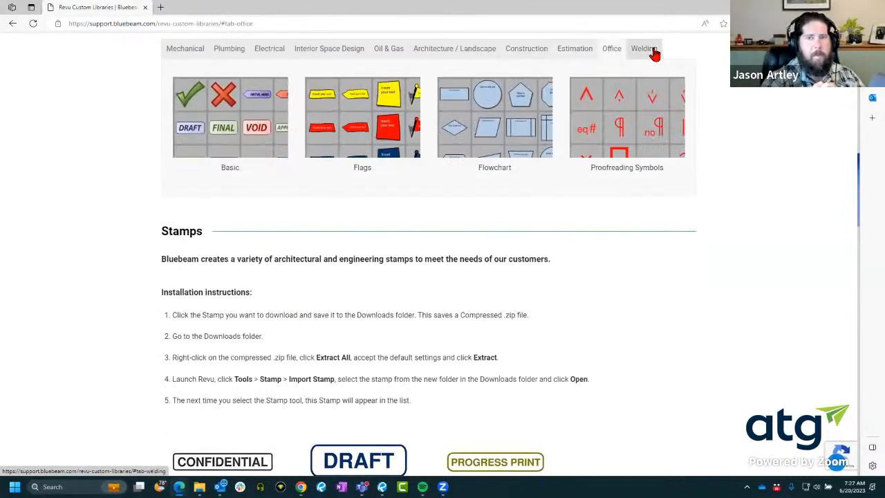
left_click(643, 50)
left_click(462, 54)
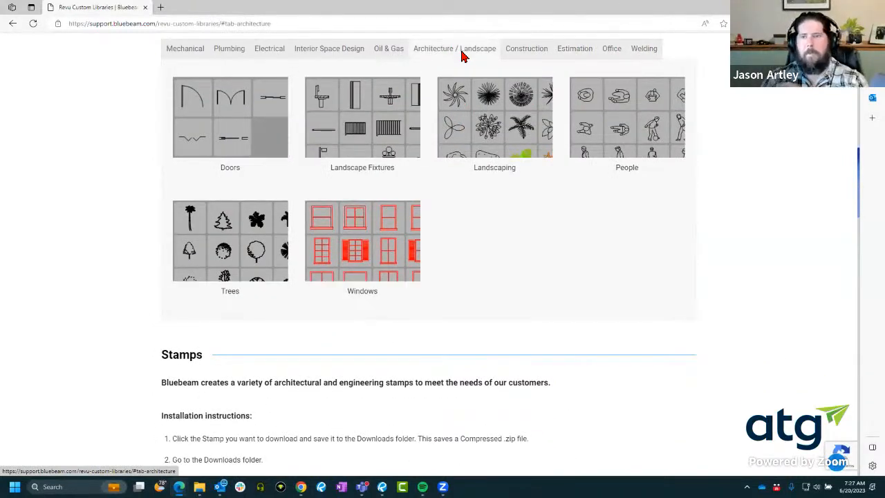
Step: Browse the Plumbing, Mechanical, Electrical, Interior Space Design, Oil & Gas and Architecture / Landscape tool sets
scroll(463, 277, "up", 2)
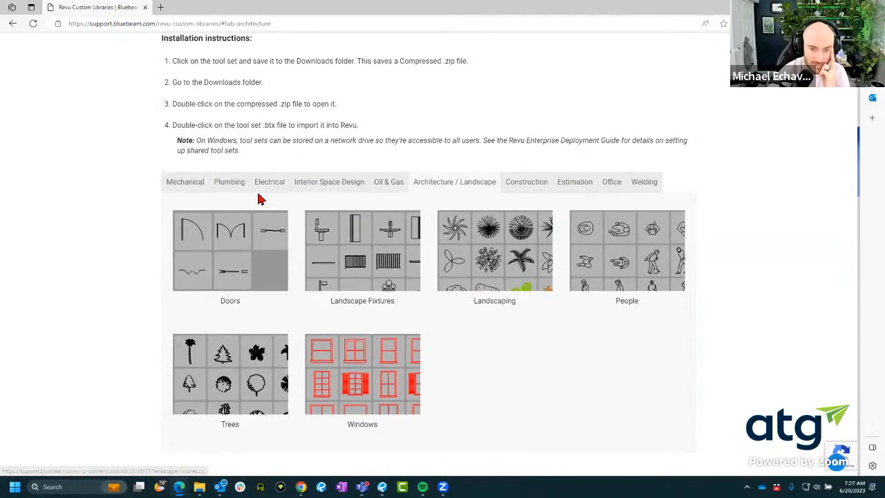
left_click(219, 183)
left_click(195, 181)
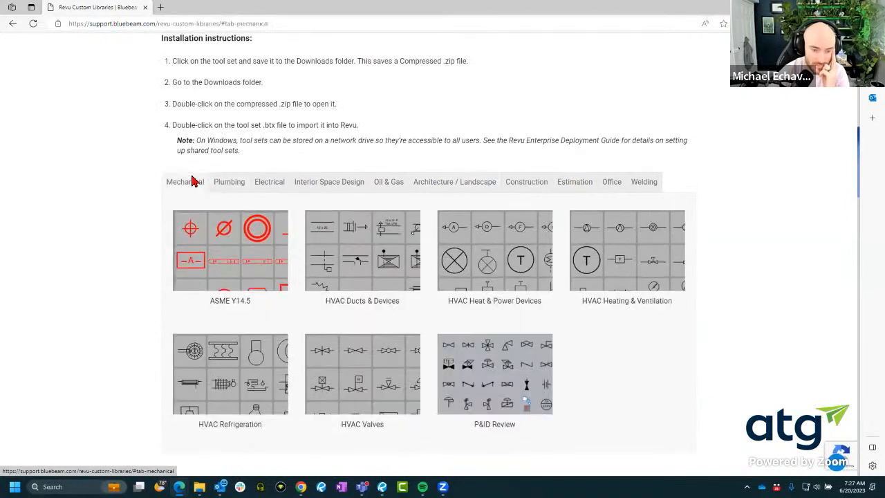
left_click(251, 179)
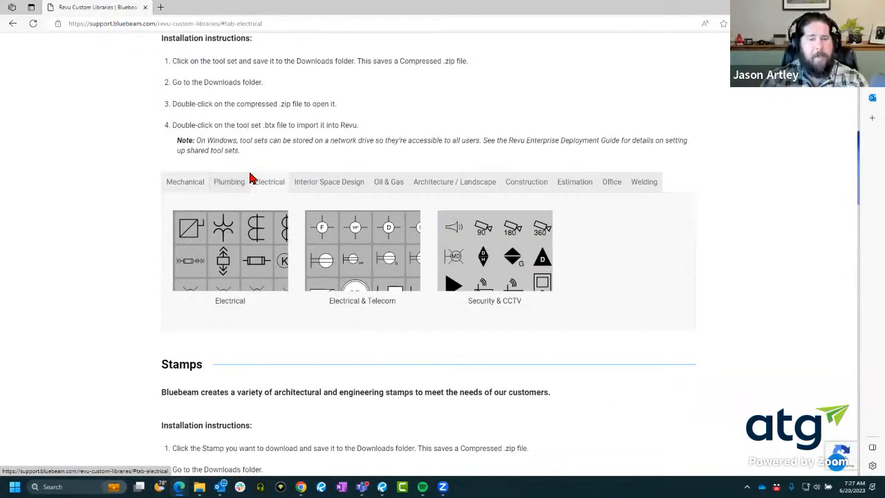
left_click(315, 182)
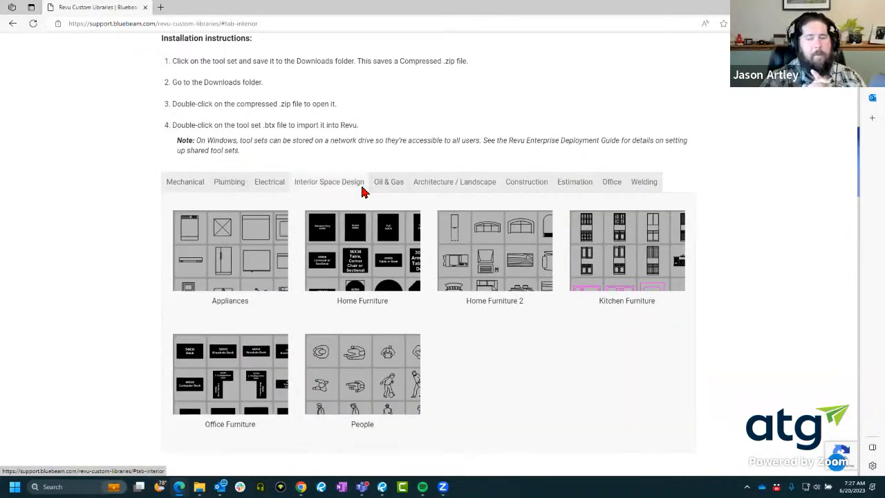
left_click(380, 186)
left_click(441, 189)
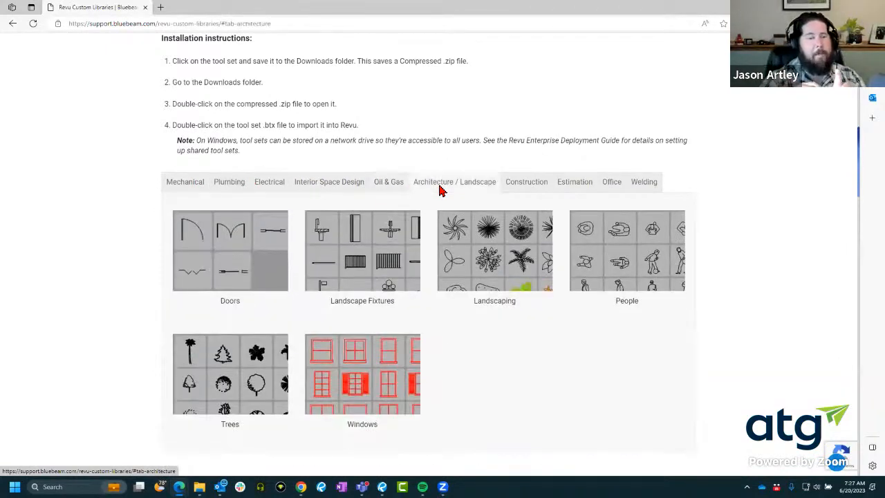
Step: Examine the Construction tool sets, including the punch sets, and the Welding tool set above the stamps section
left_click(529, 192)
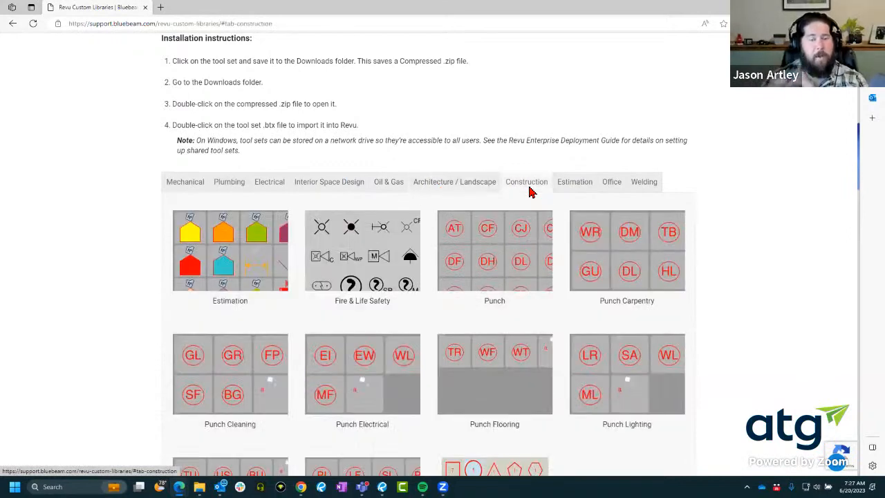
scroll(605, 321, "down", 2)
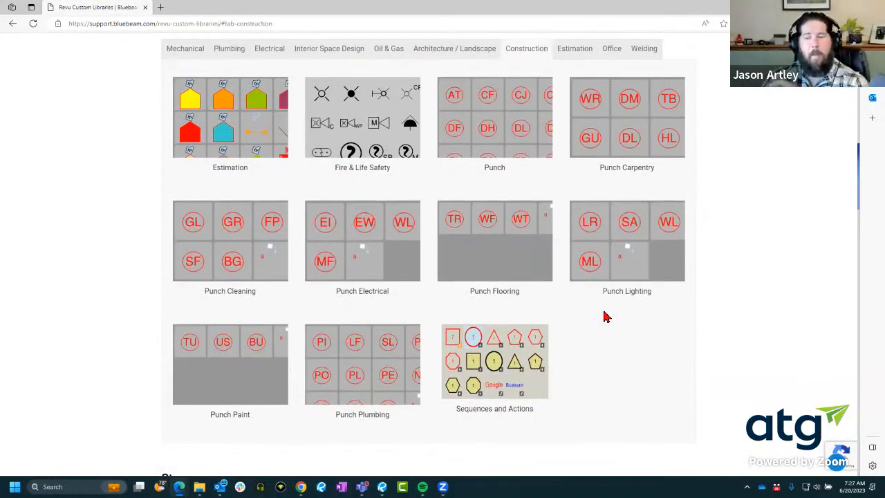
scroll(604, 311, "up", 3)
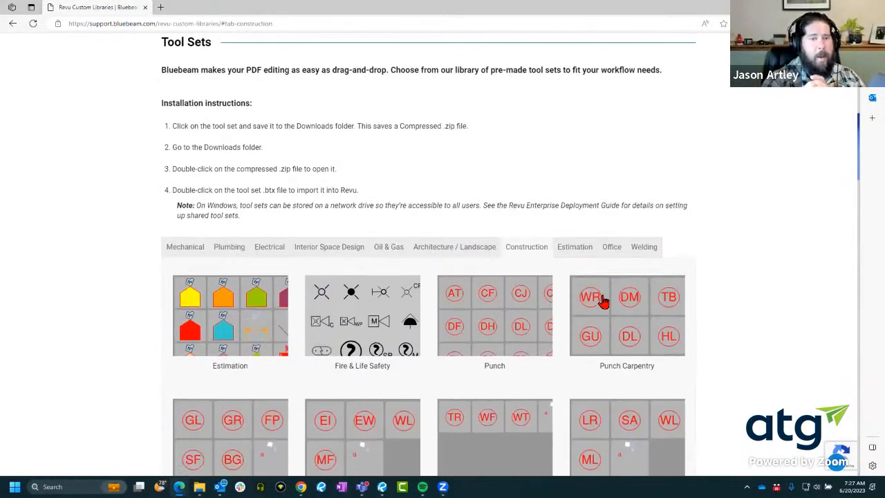
left_click(644, 248)
scroll(508, 296, "down", 3)
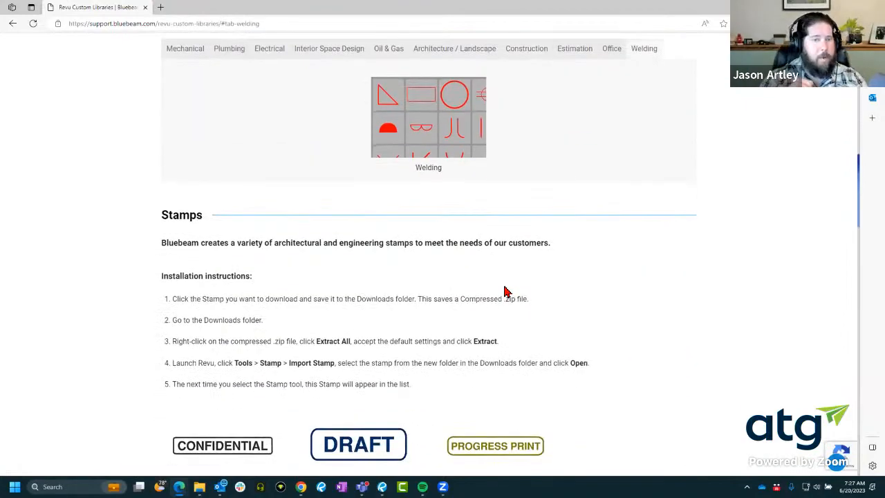
Step: Look through the Stamps, Profiles and Dictionaries sections of the Revu Custom Libraries page, down to the dictionary language list
scroll(507, 290, "down", 12)
scroll(509, 276, "down", 7)
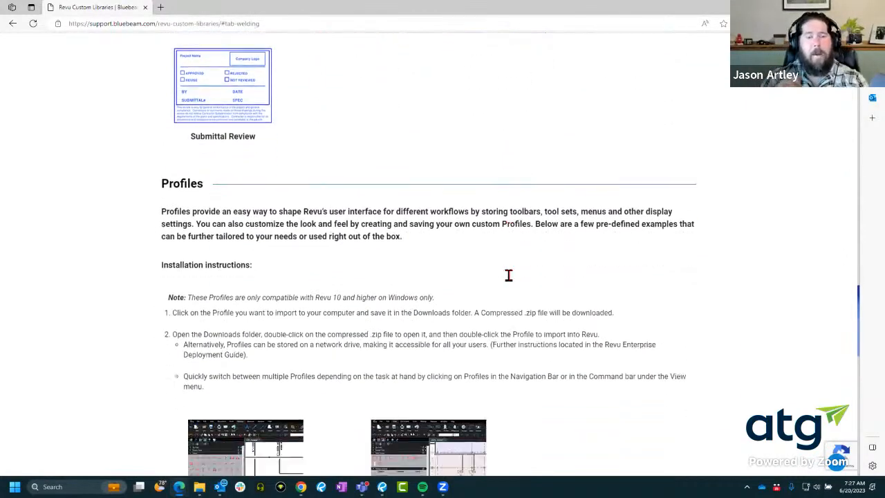
scroll(506, 273, "up", 2)
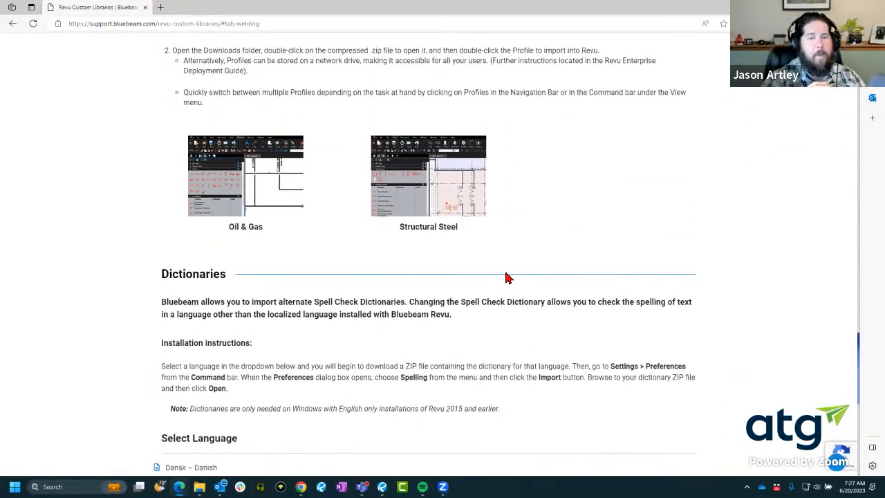
scroll(507, 278, "down", 3)
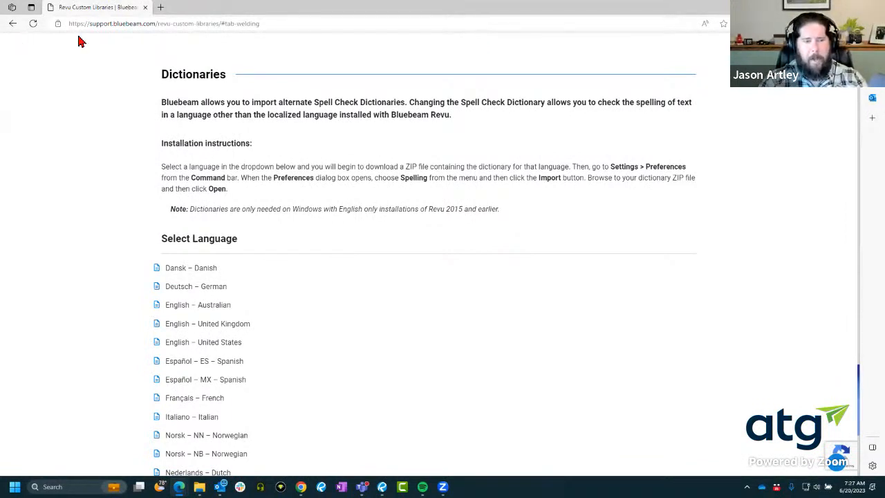
Step: Highlight the Revu Custom Libraries page address, return to the page's introduction and switch back to the Samtec drawing in Bluebeam Revu
left_click(121, 25)
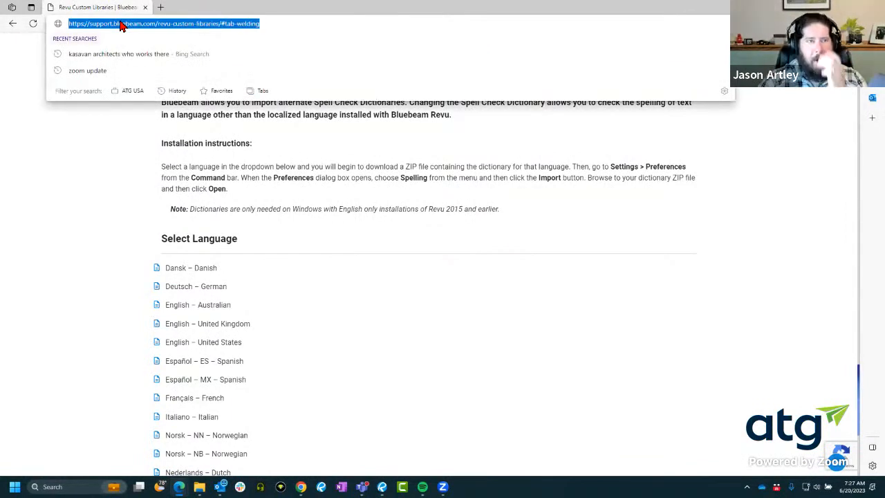
left_click(455, 248)
scroll(457, 238, "up", 2)
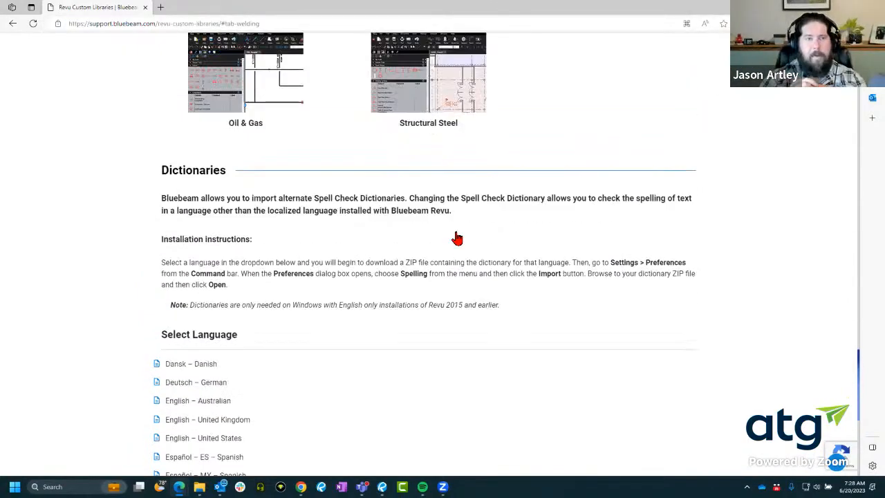
scroll(457, 239, "up", 10)
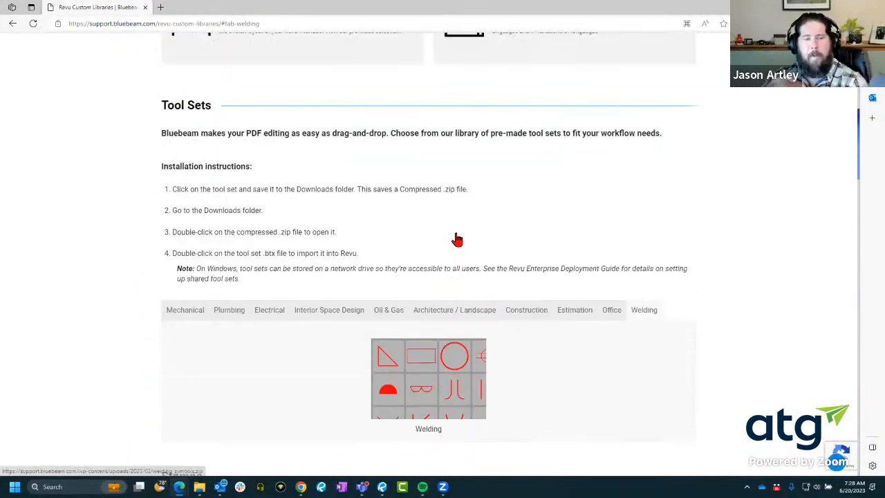
scroll(458, 239, "up", 8)
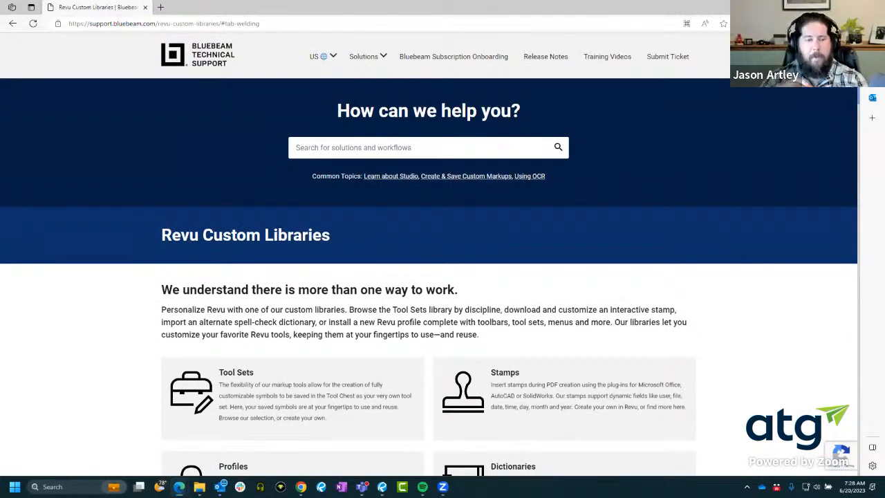
key("alt+Tab")
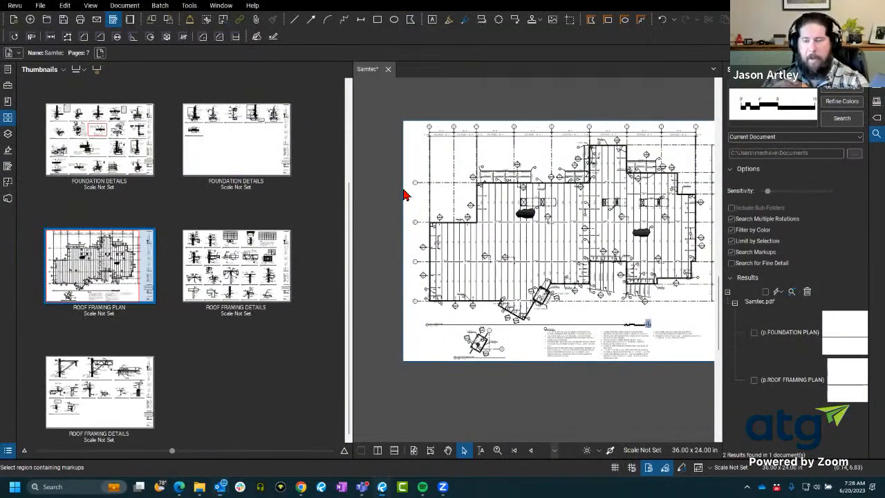